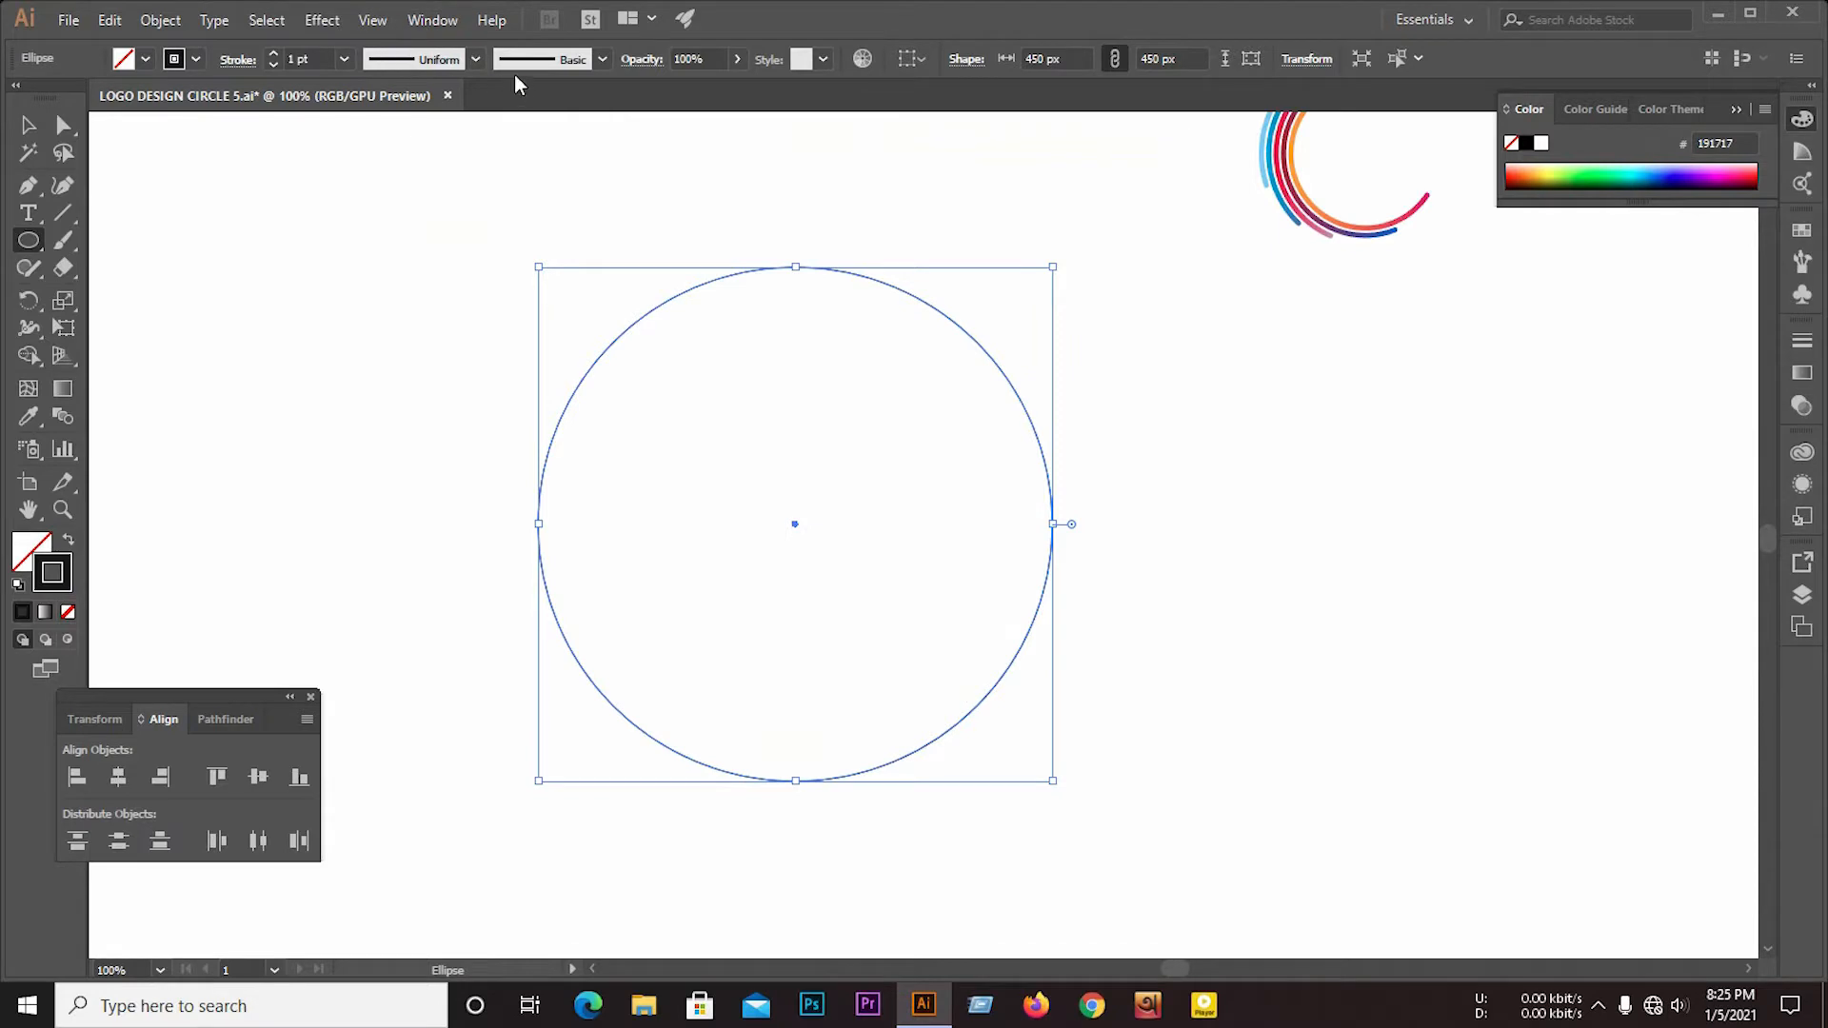
# Step: Set the circle's stroke weight to 9 pt and deselect it
pyautogui.click(274, 55)
pyautogui.click(271, 55)
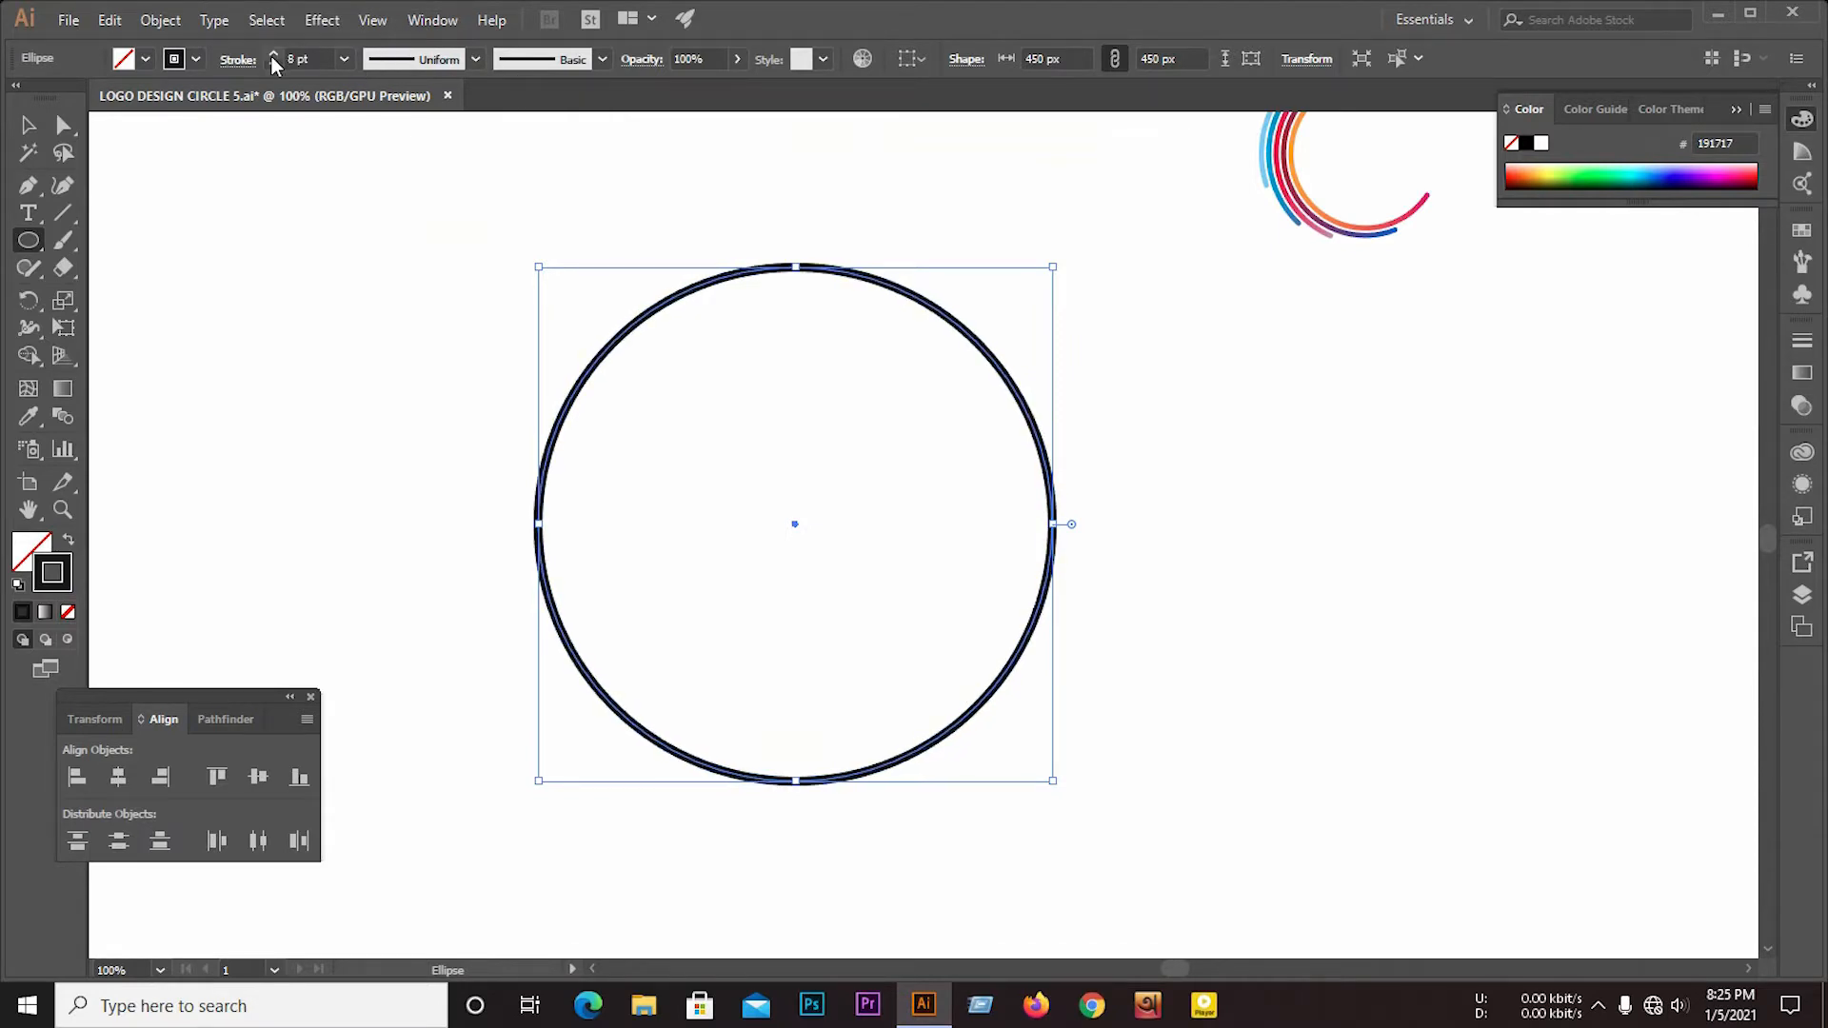
pyautogui.click(271, 56)
pyautogui.click(28, 123)
pyautogui.click(459, 289)
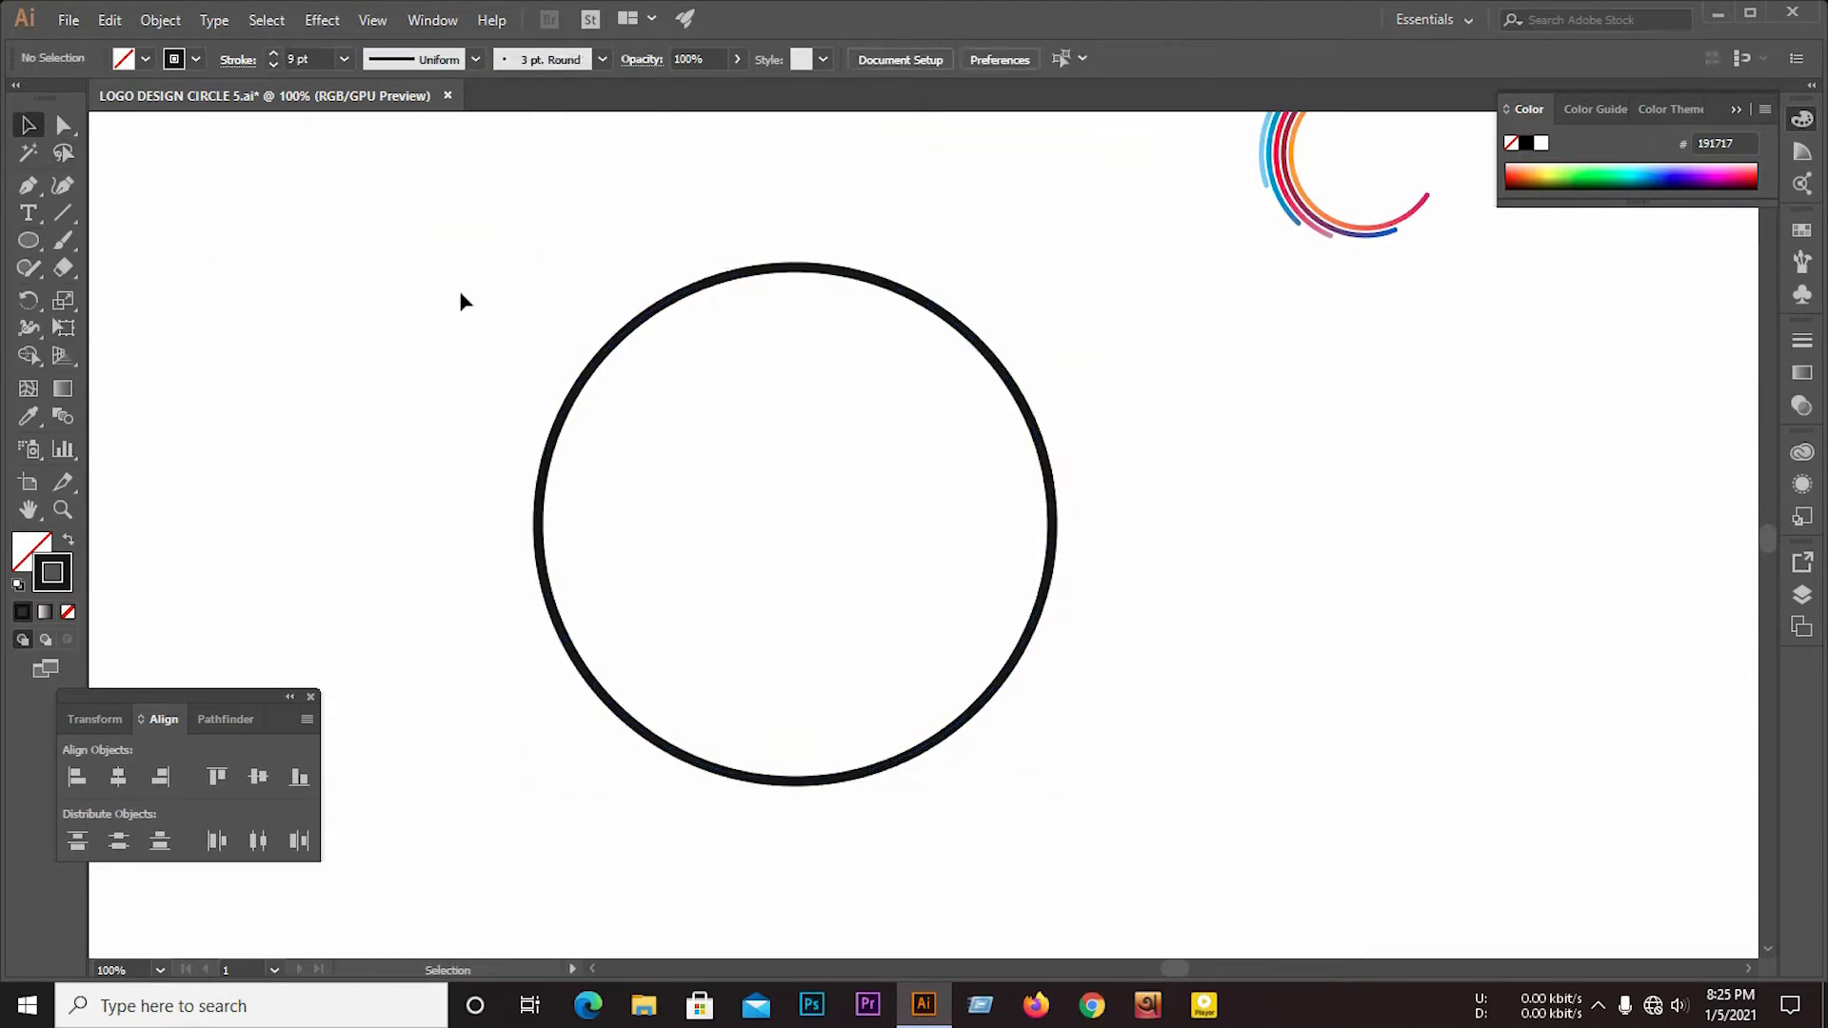
# Step: Duplicate the circle at about two-thirds size and align both circles on their horizontal and vertical centers
pyautogui.moveTo(671, 316); pyautogui.dragTo(743, 355)
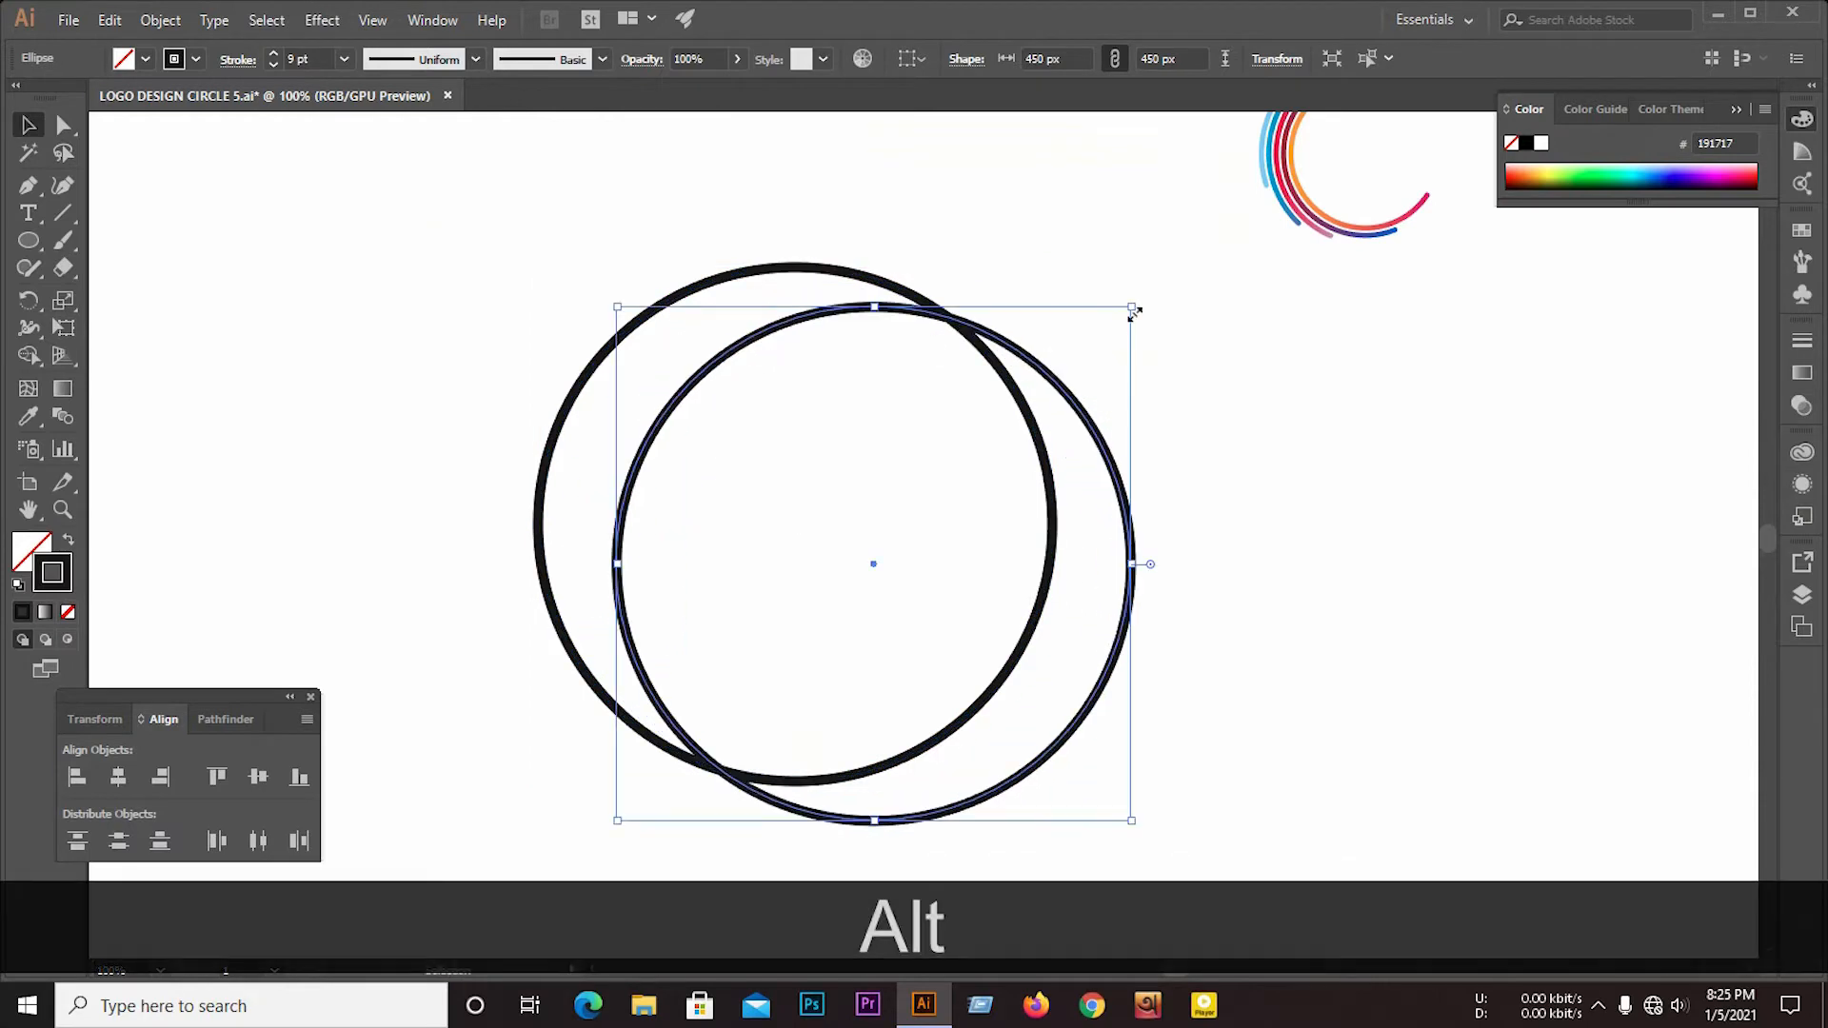
pyautogui.moveTo(1133, 312); pyautogui.dragTo(1085, 383)
pyautogui.keyDown('shift'); pyautogui.click(1007, 377); pyautogui.keyUp('shift')
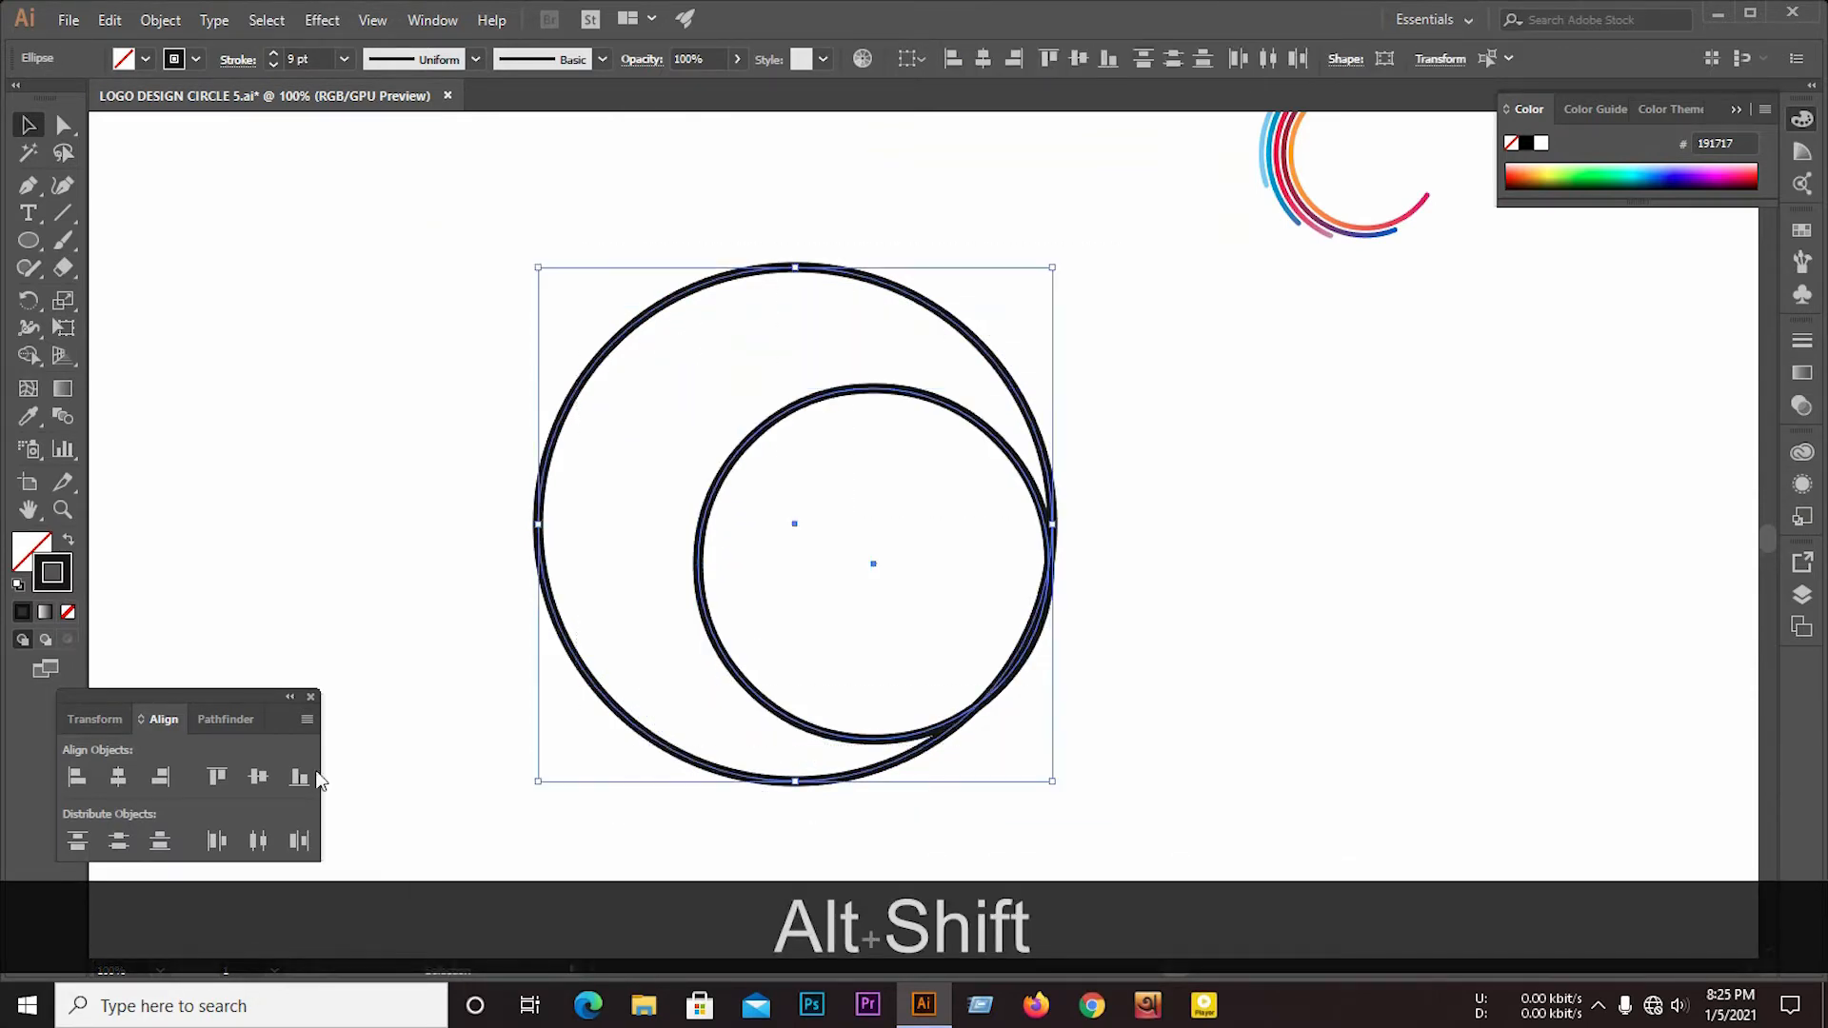
pyautogui.click(118, 777)
pyautogui.click(258, 778)
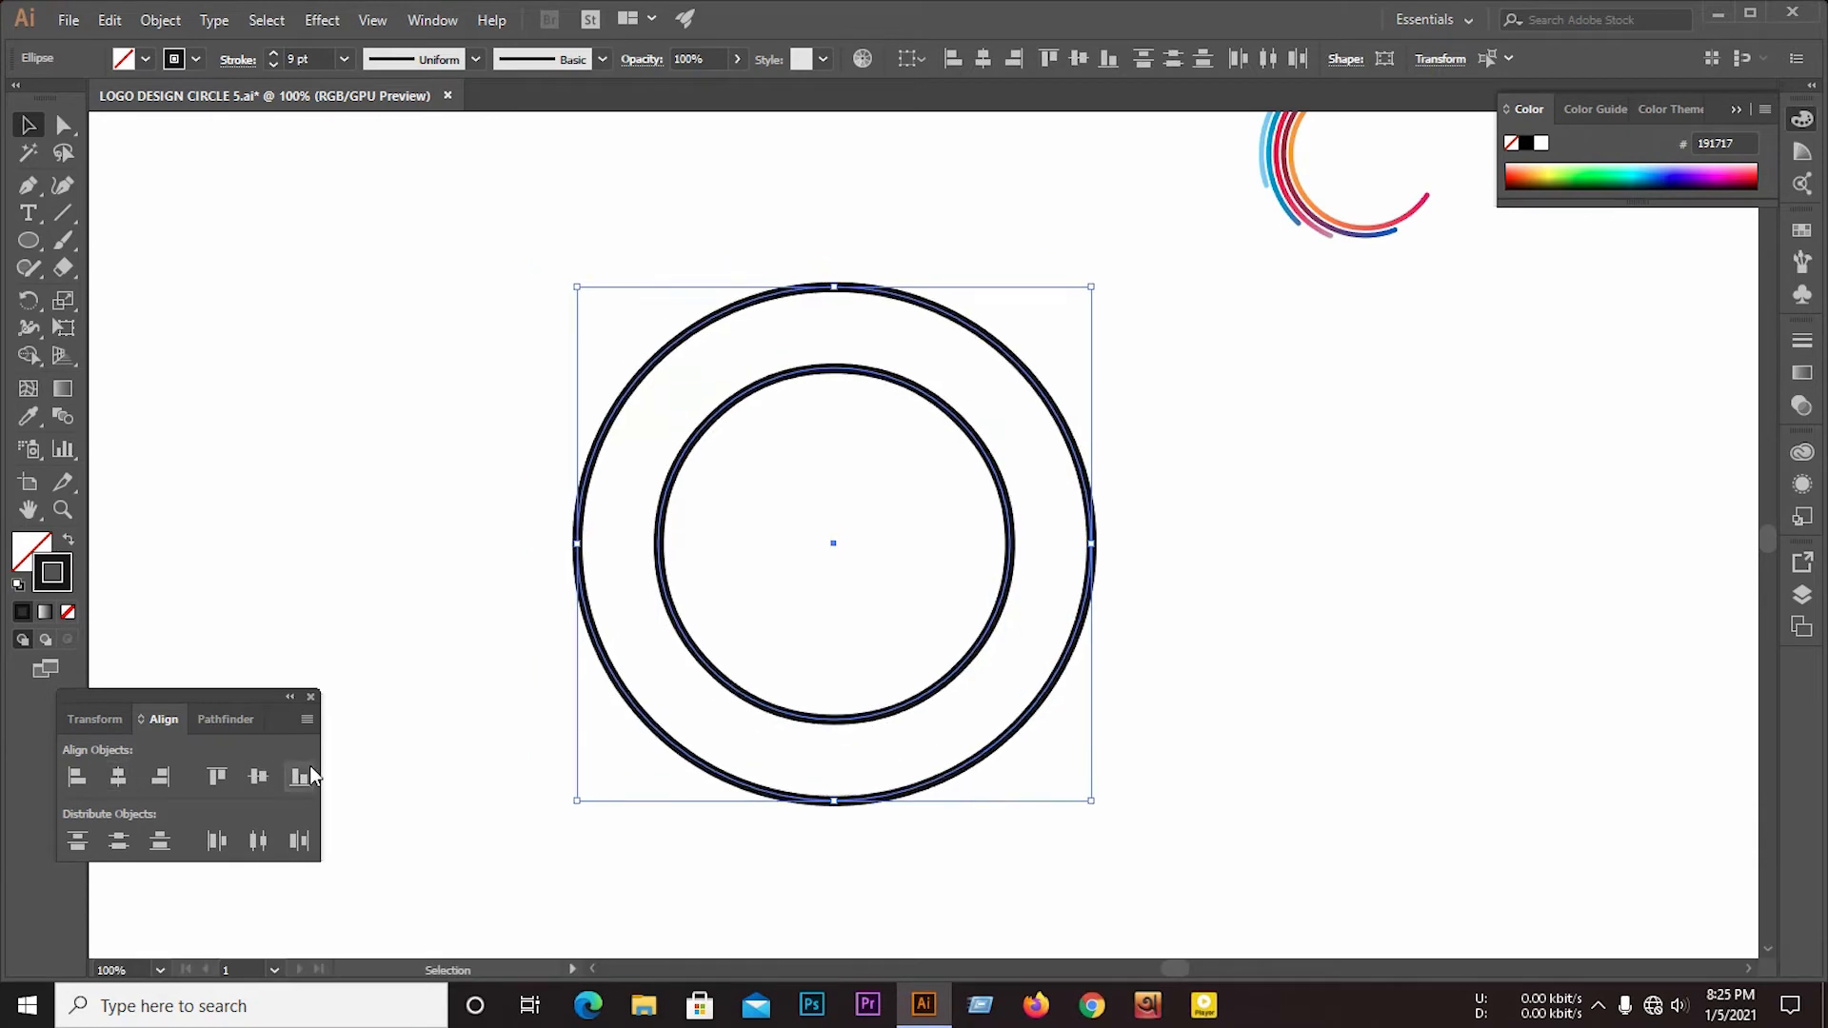
# Step: Make a blend between the two concentric circles
pyautogui.click(161, 21)
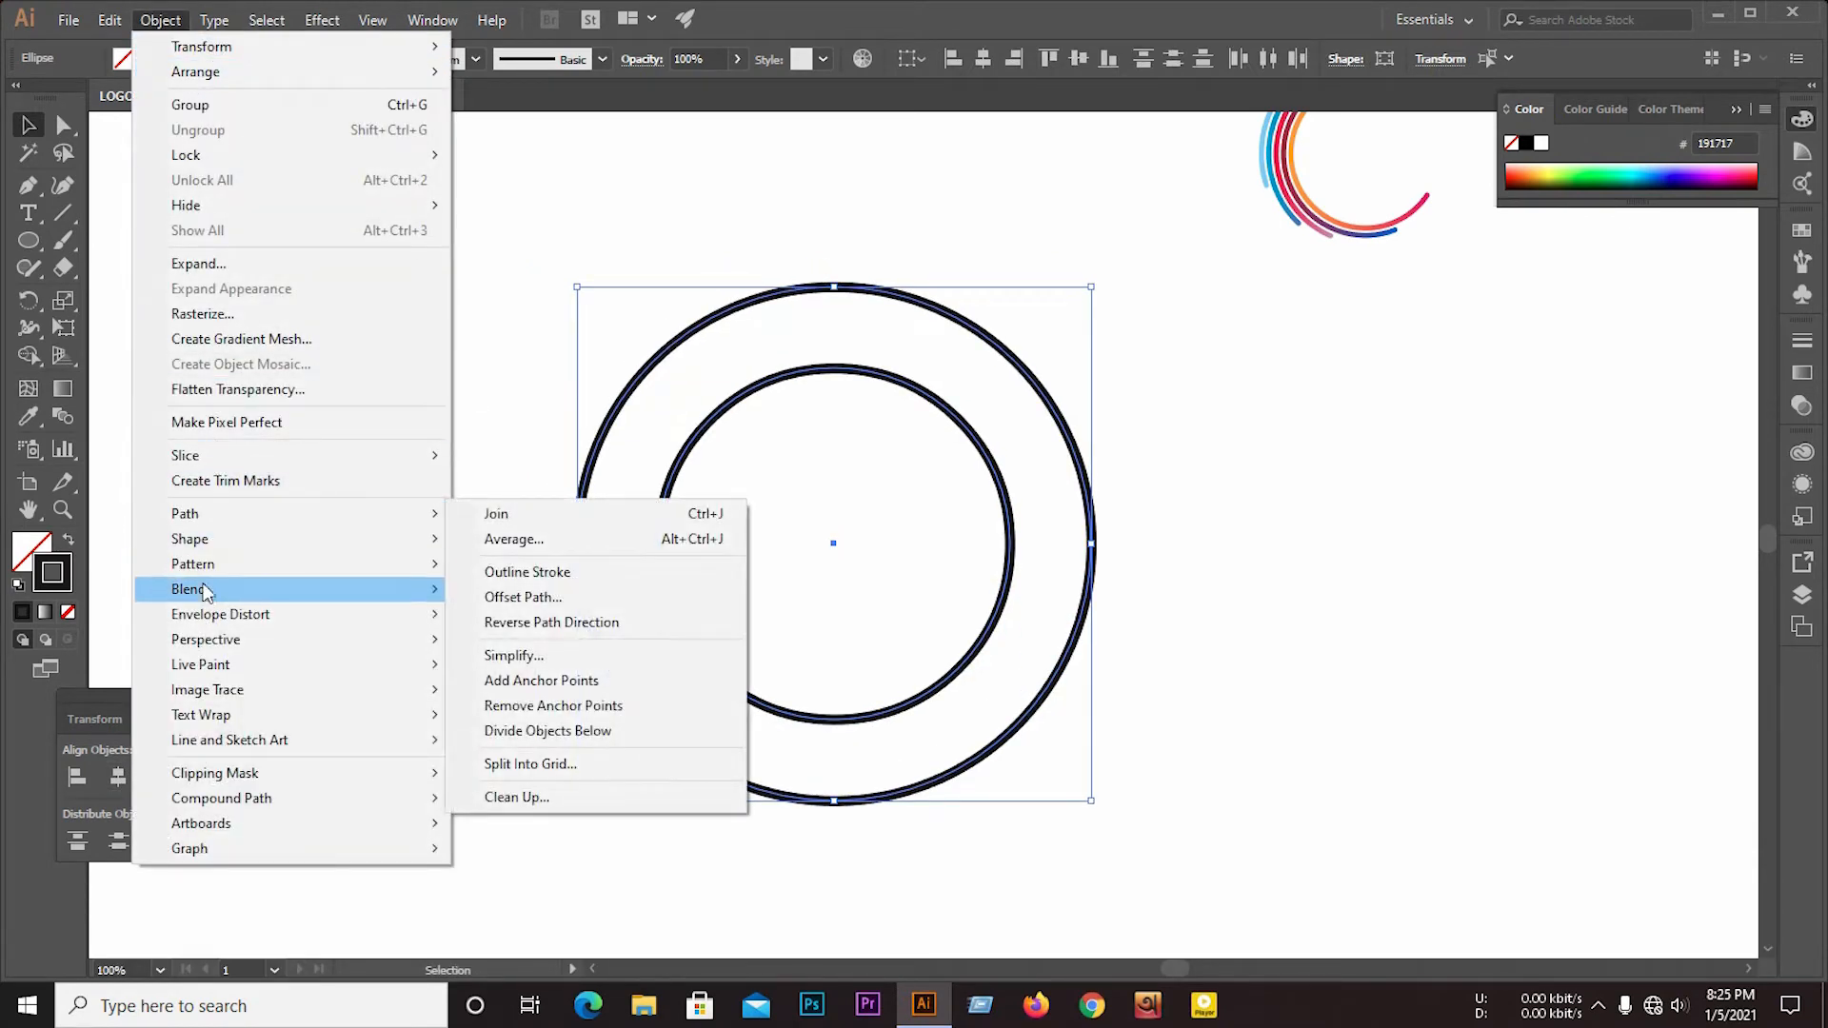
pyautogui.moveTo(308, 589)
pyautogui.click(524, 596)
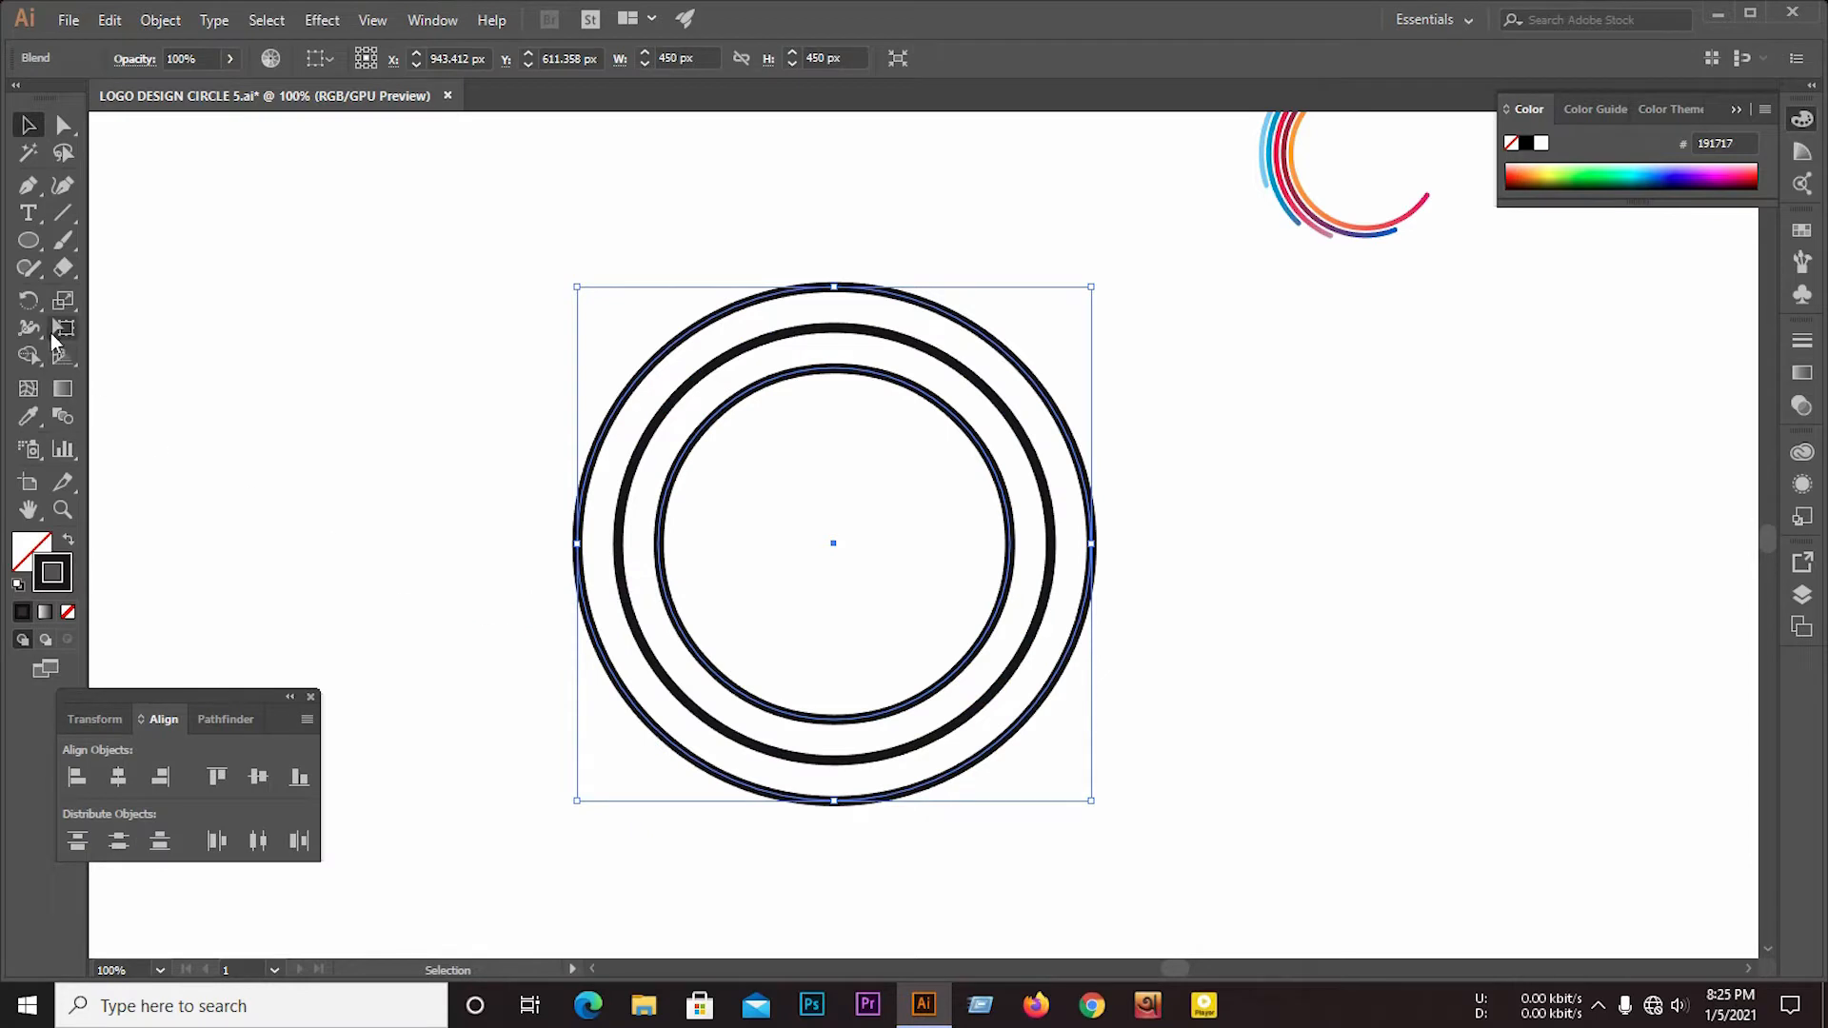
# Step: Set the circle blend's spacing to Specified Steps with 4 steps
pyautogui.click(63, 417)
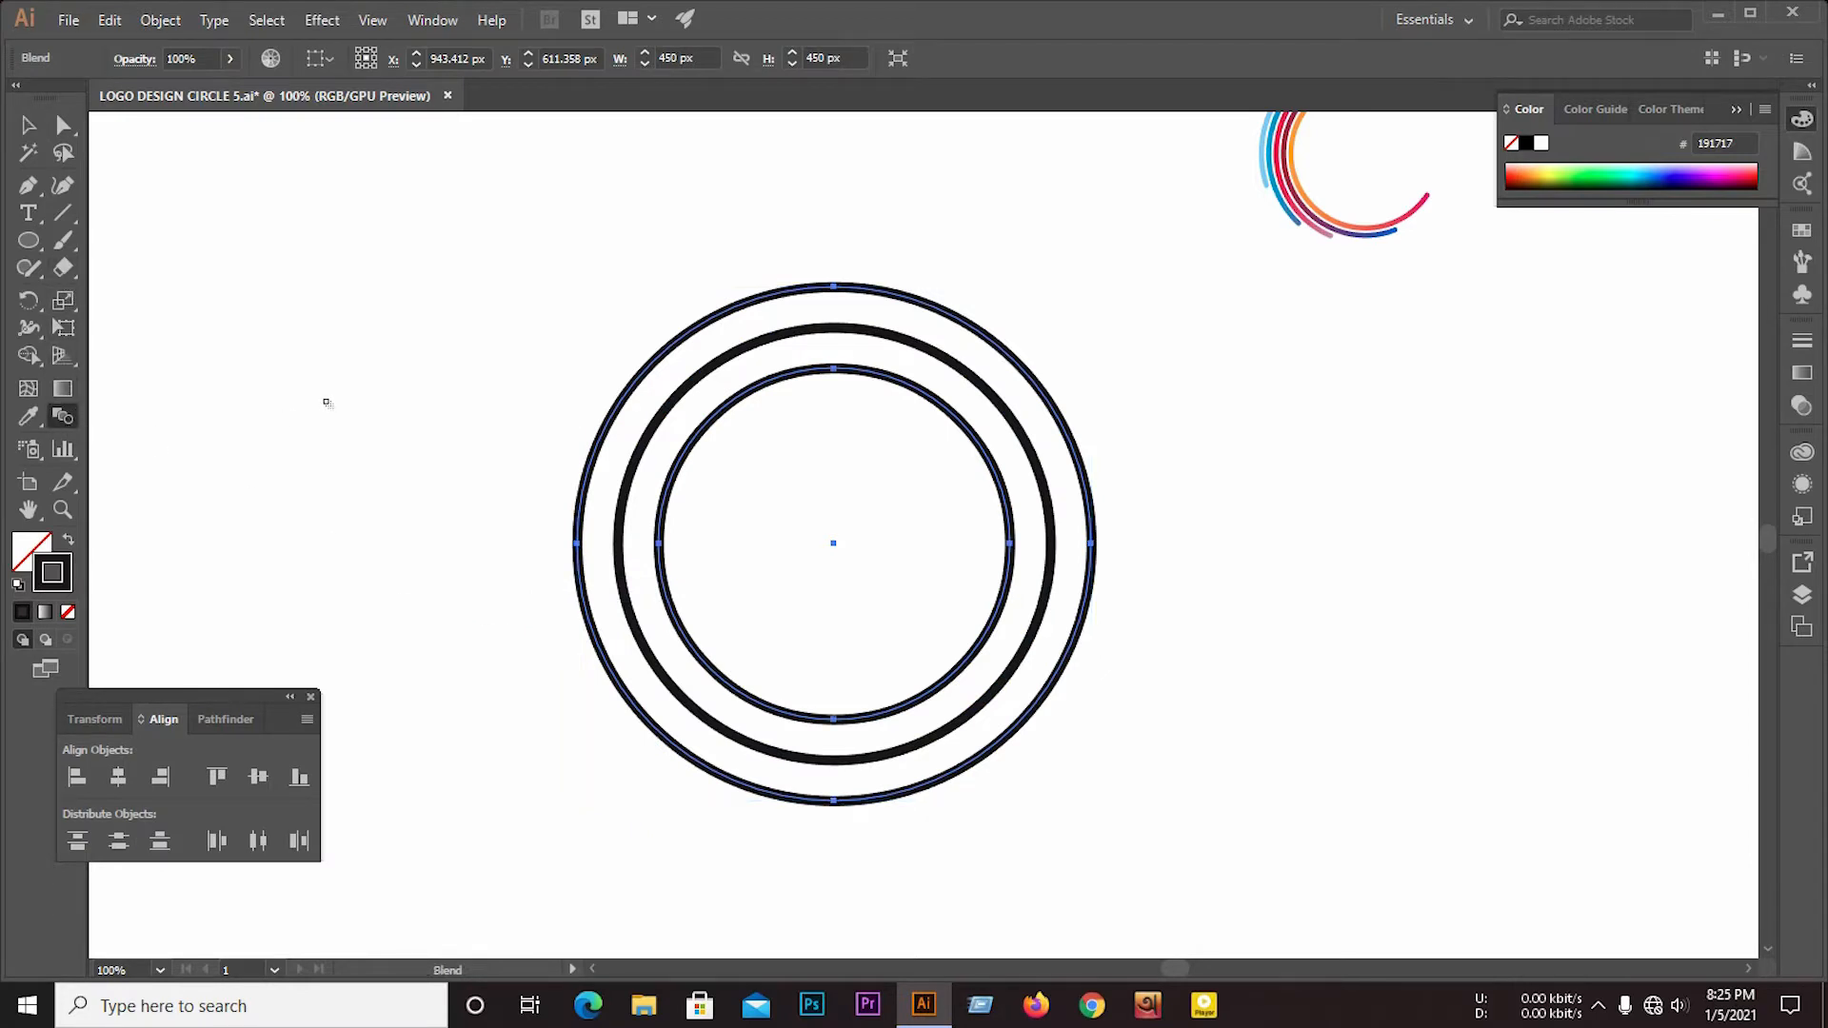
pyautogui.rightClick(463, 347)
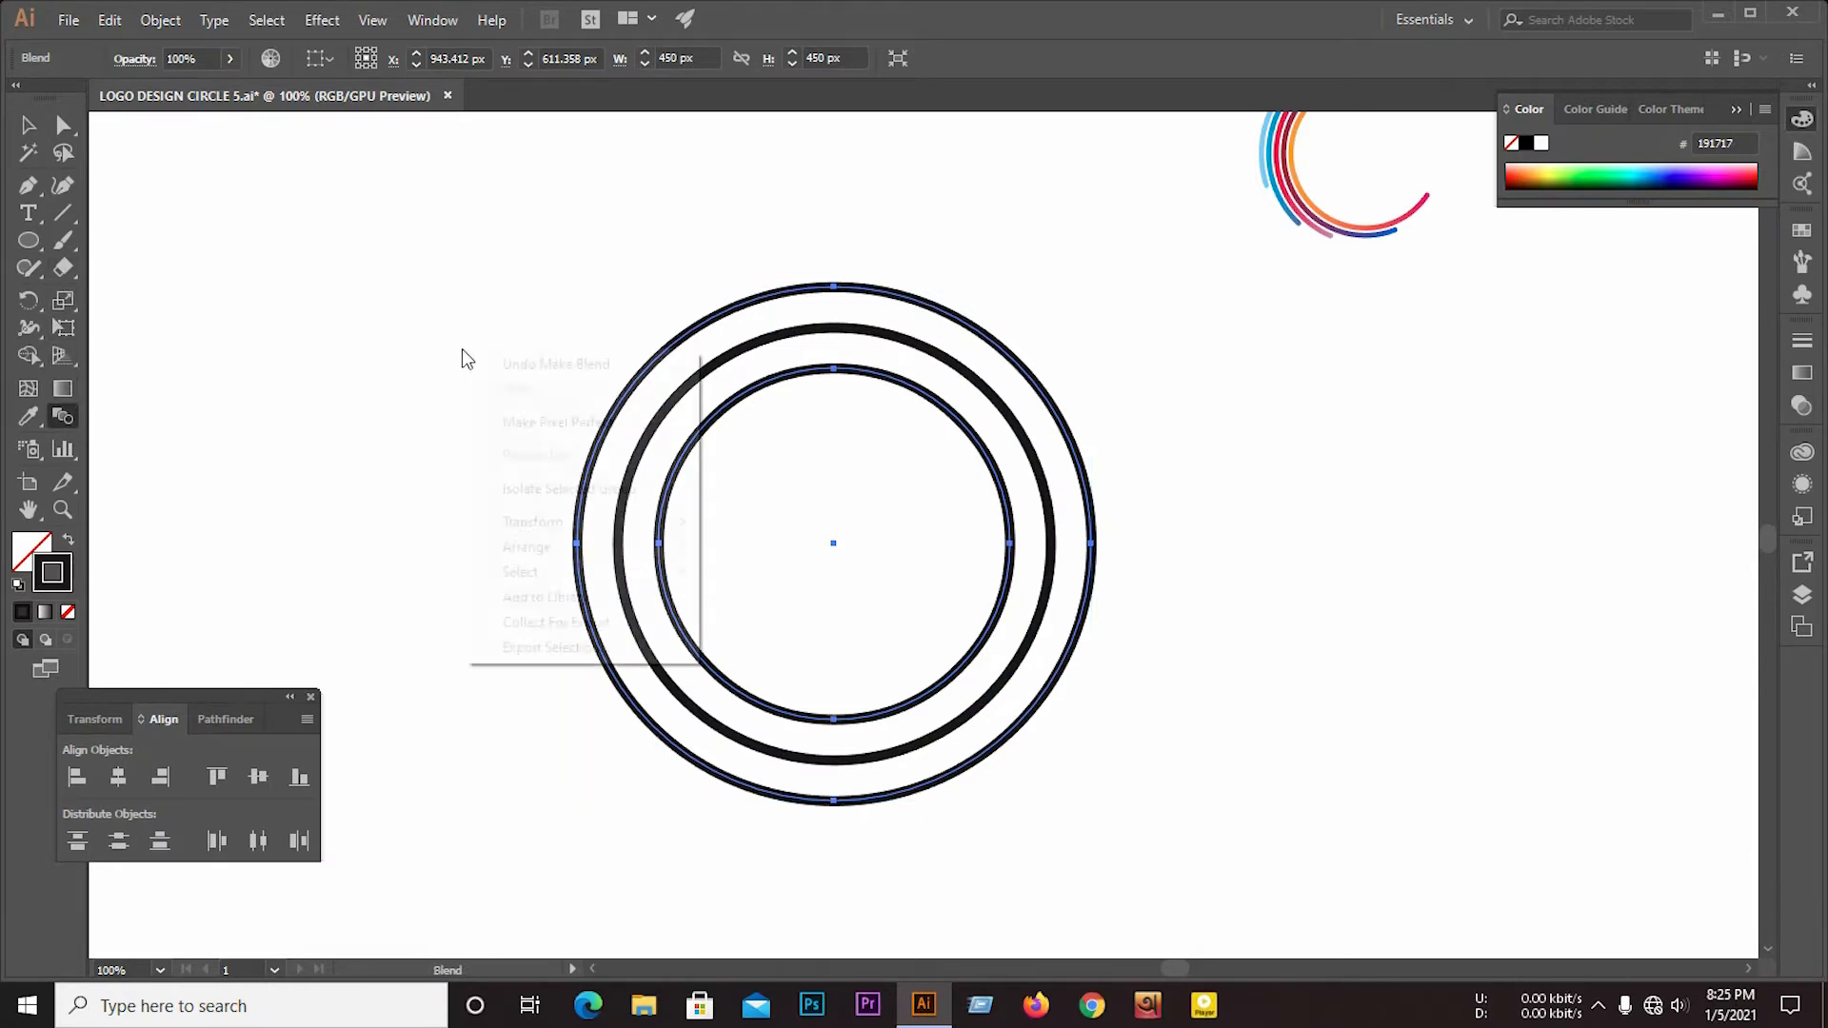
pyautogui.click(401, 344)
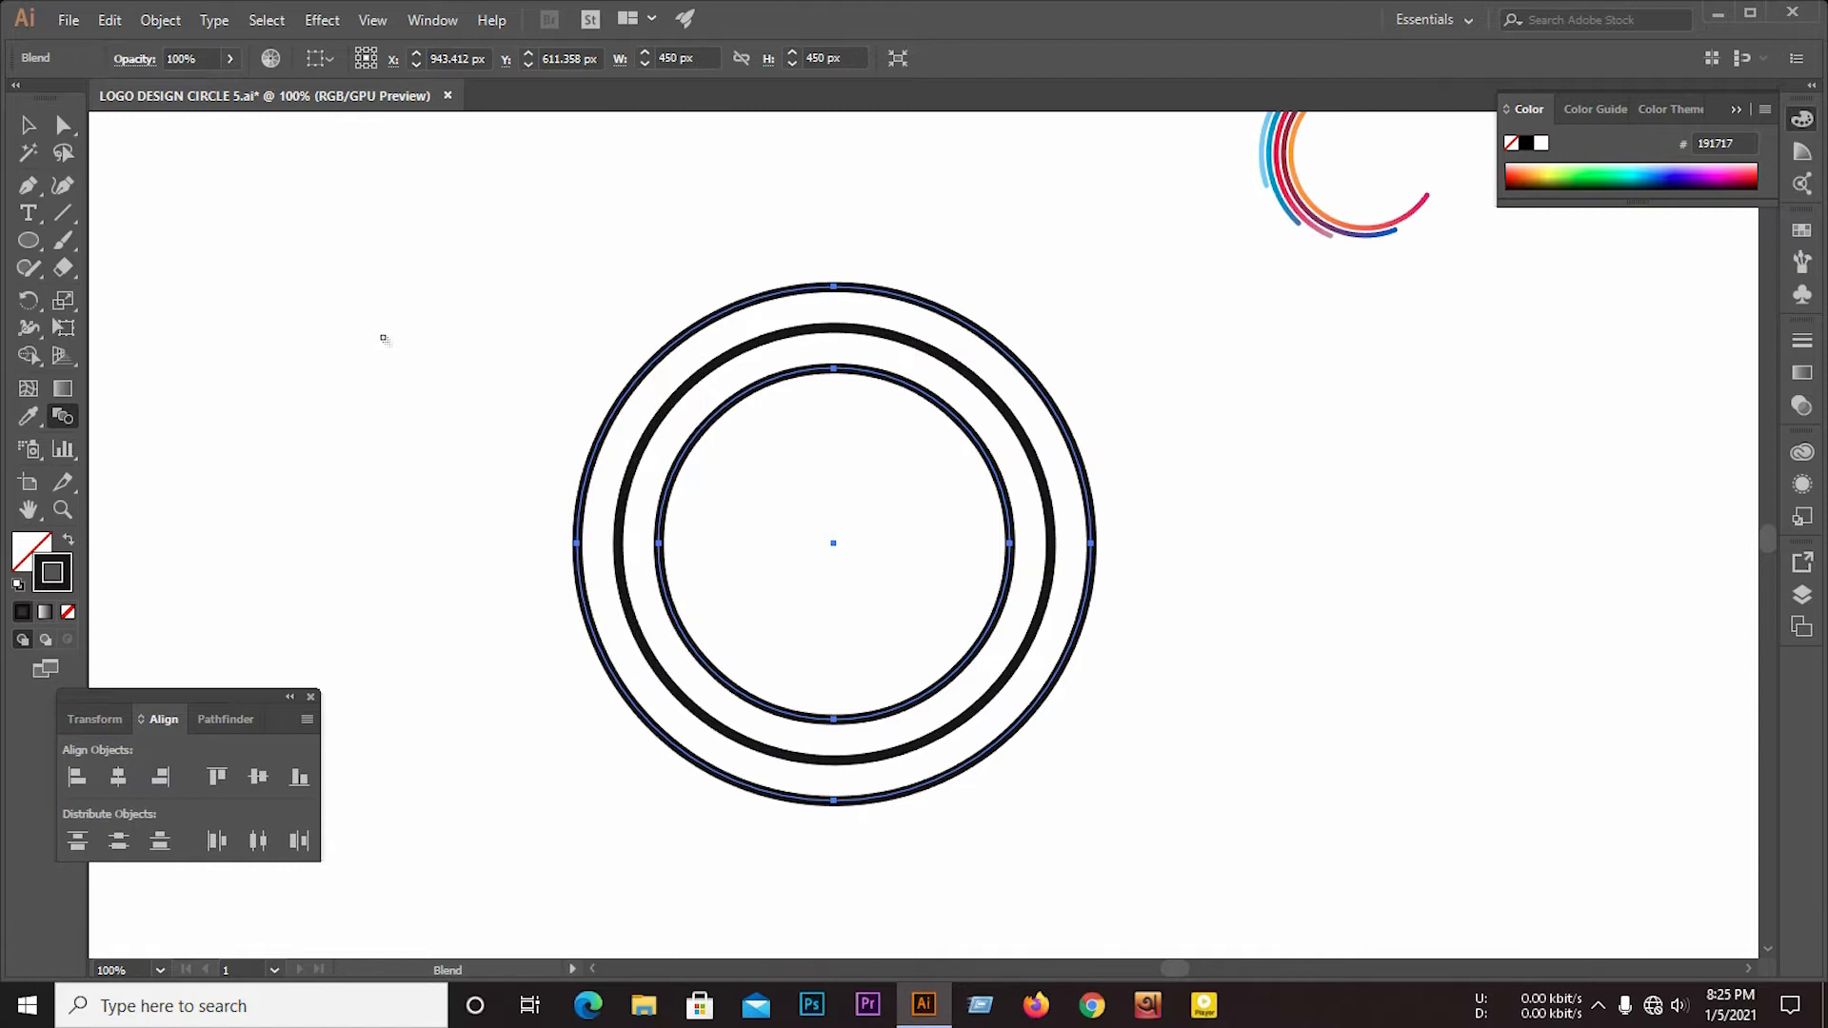
pyautogui.doubleClick(59, 421)
pyautogui.click(1299, 466)
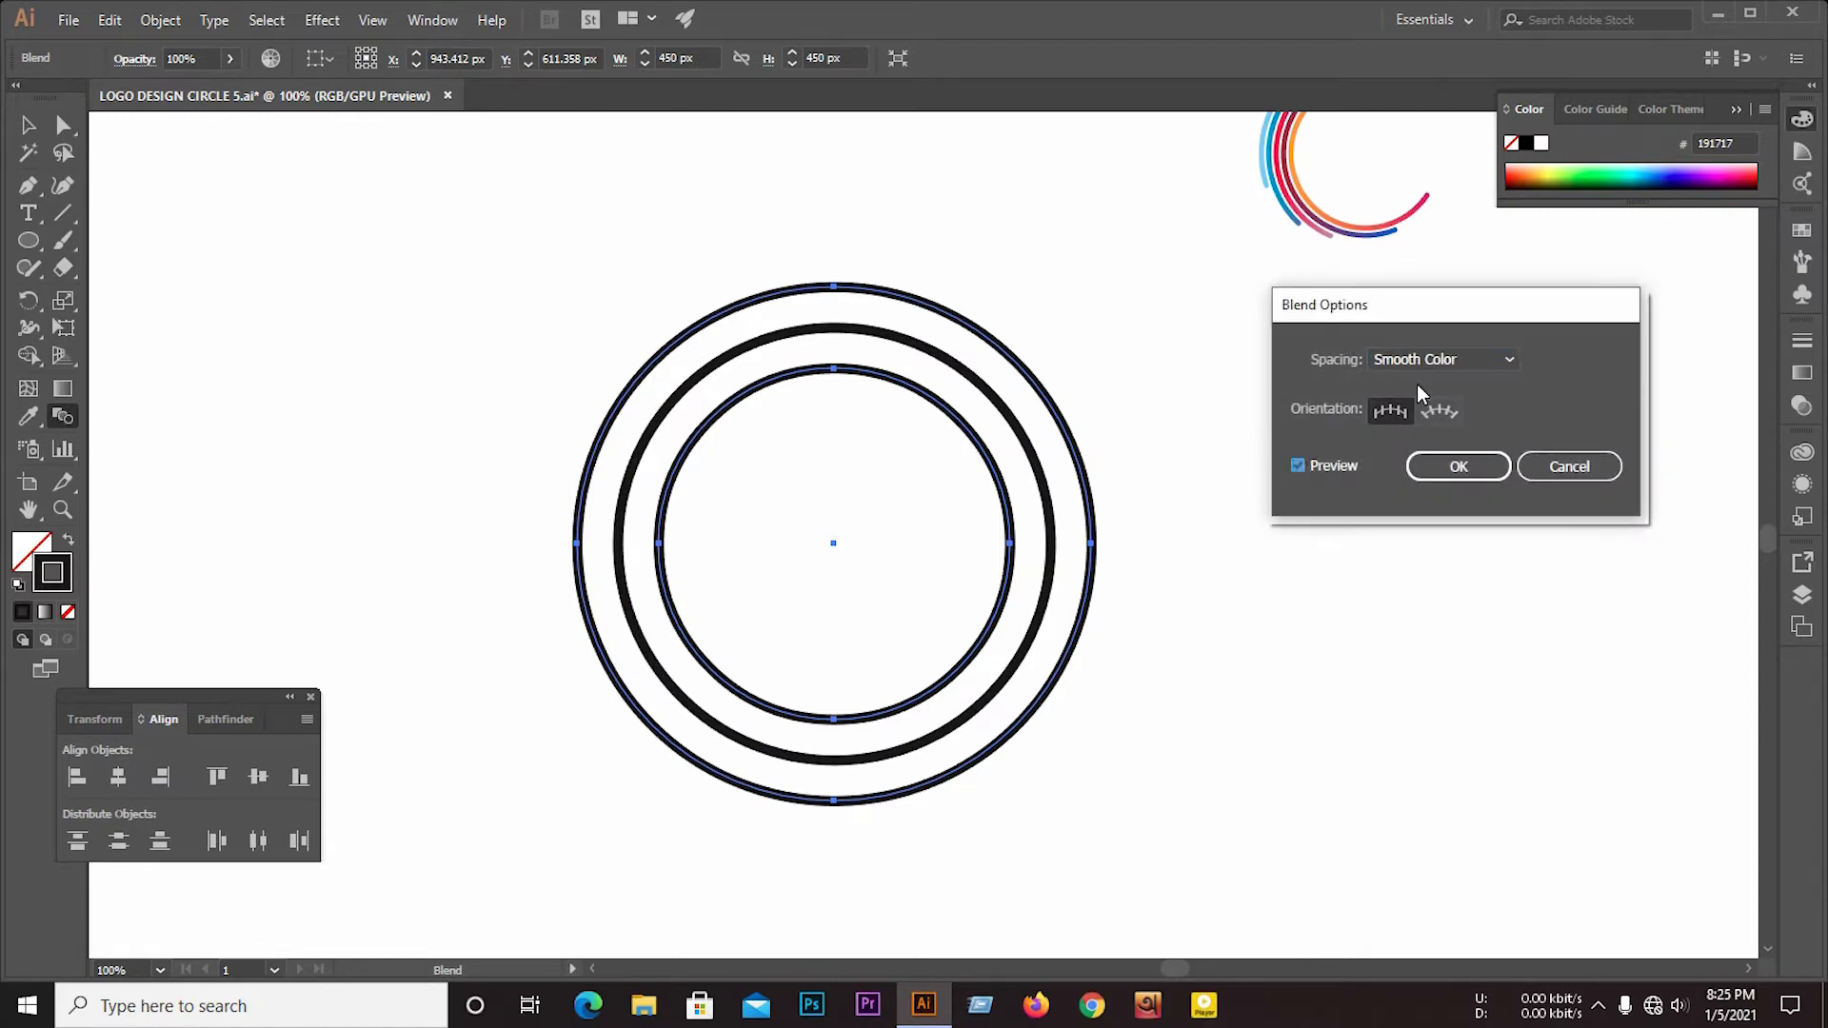
pyautogui.click(1447, 359)
pyautogui.click(1470, 409)
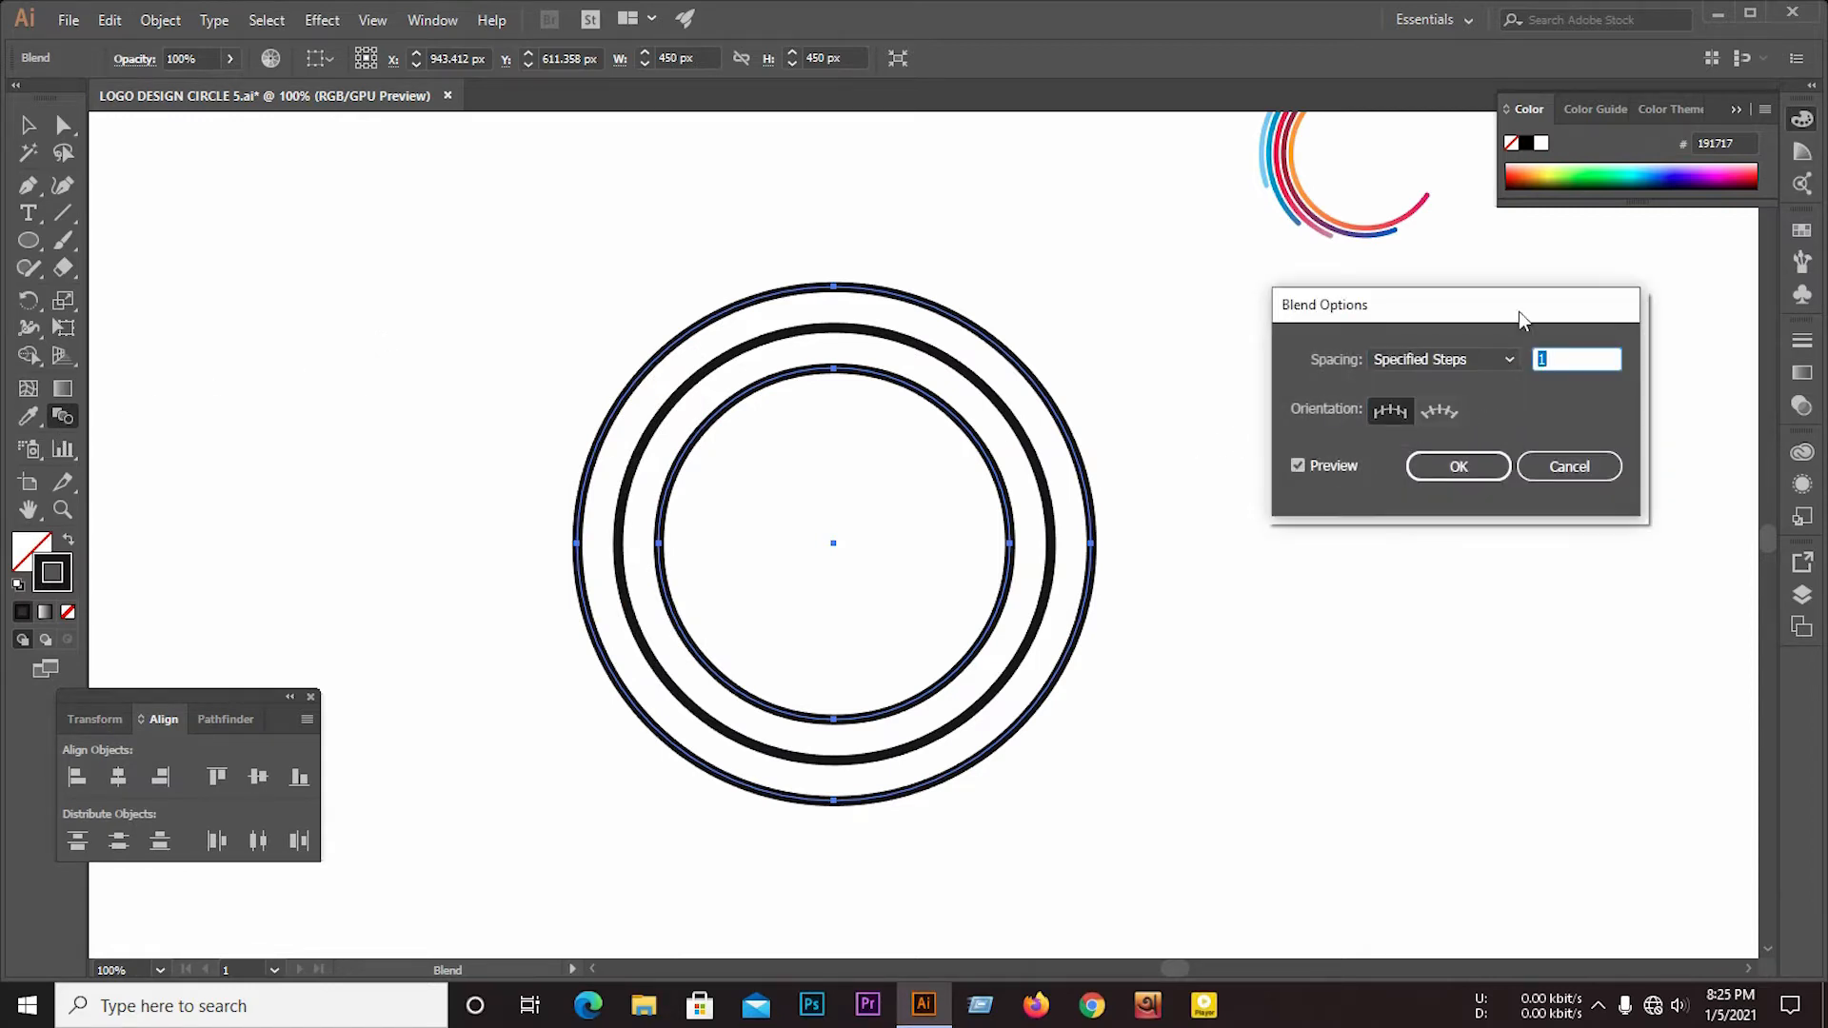
pyautogui.moveTo(1518, 312)
pyautogui.mouseDown()
pyautogui.moveTo(1166, 301)
pyautogui.moveTo(1512, 346)
pyautogui.mouseUp()
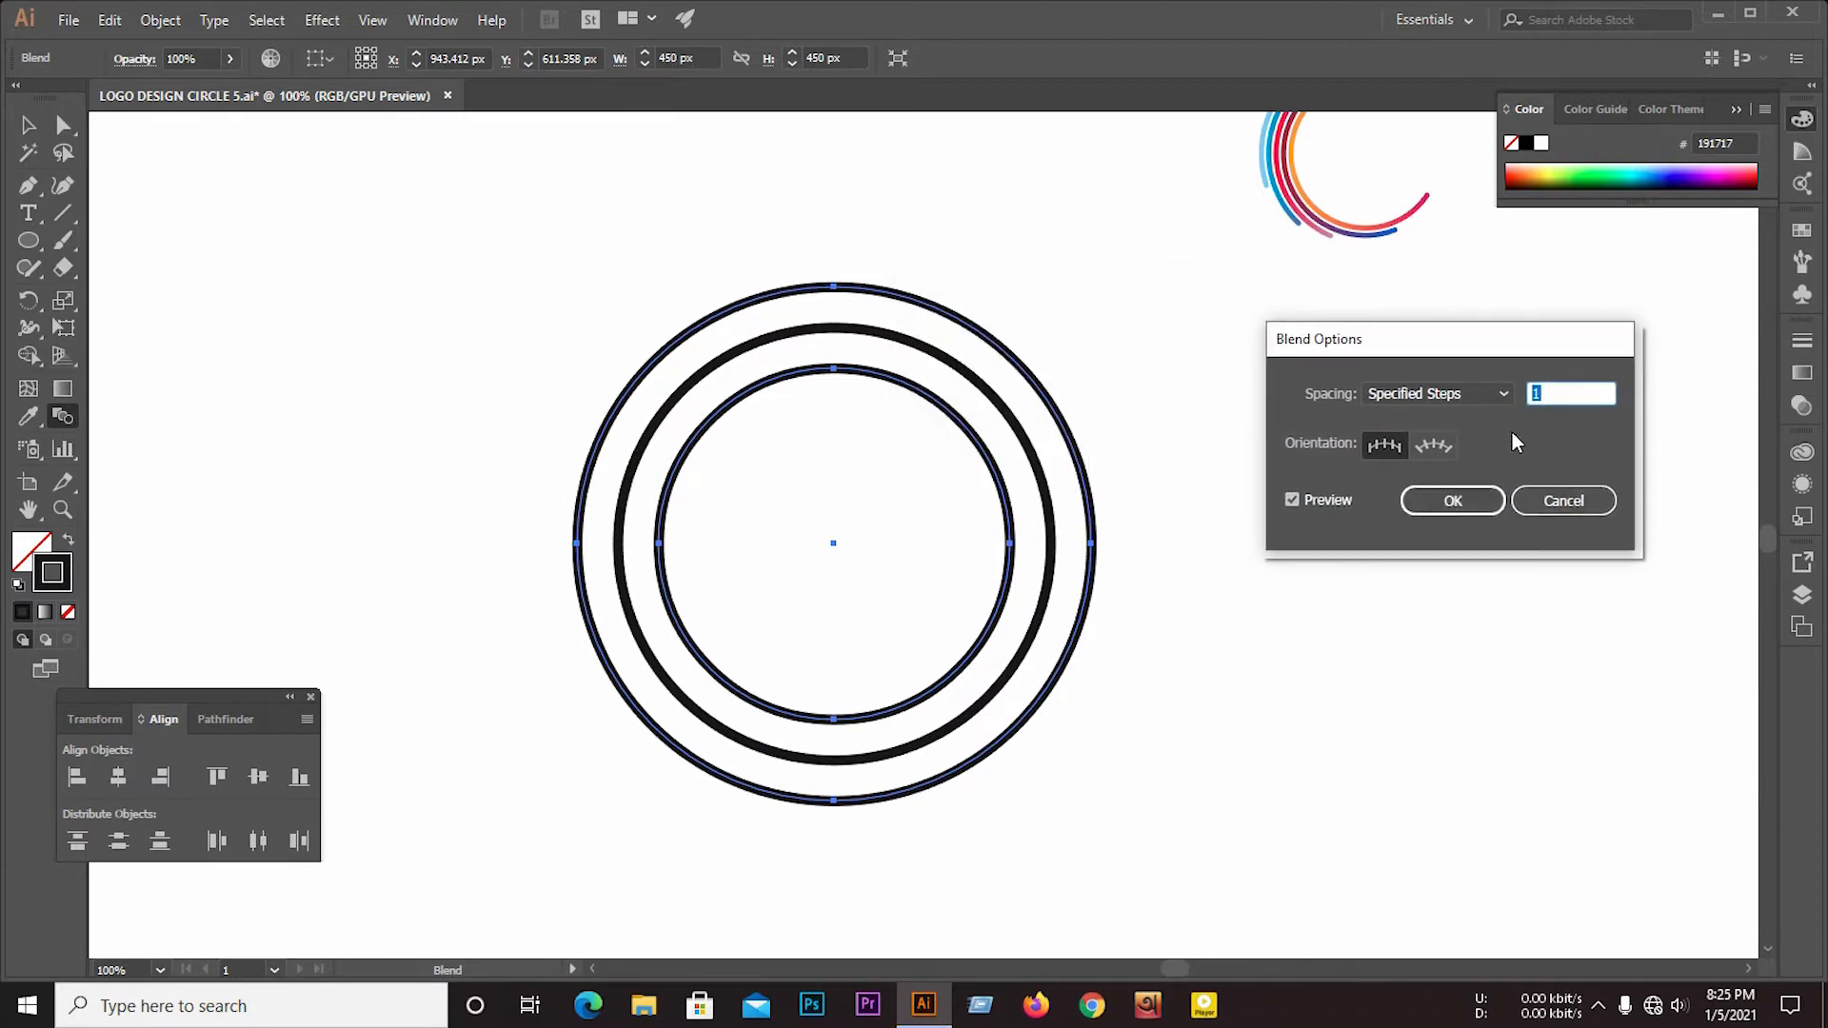
pyautogui.press('Up')
pyautogui.press('Up')
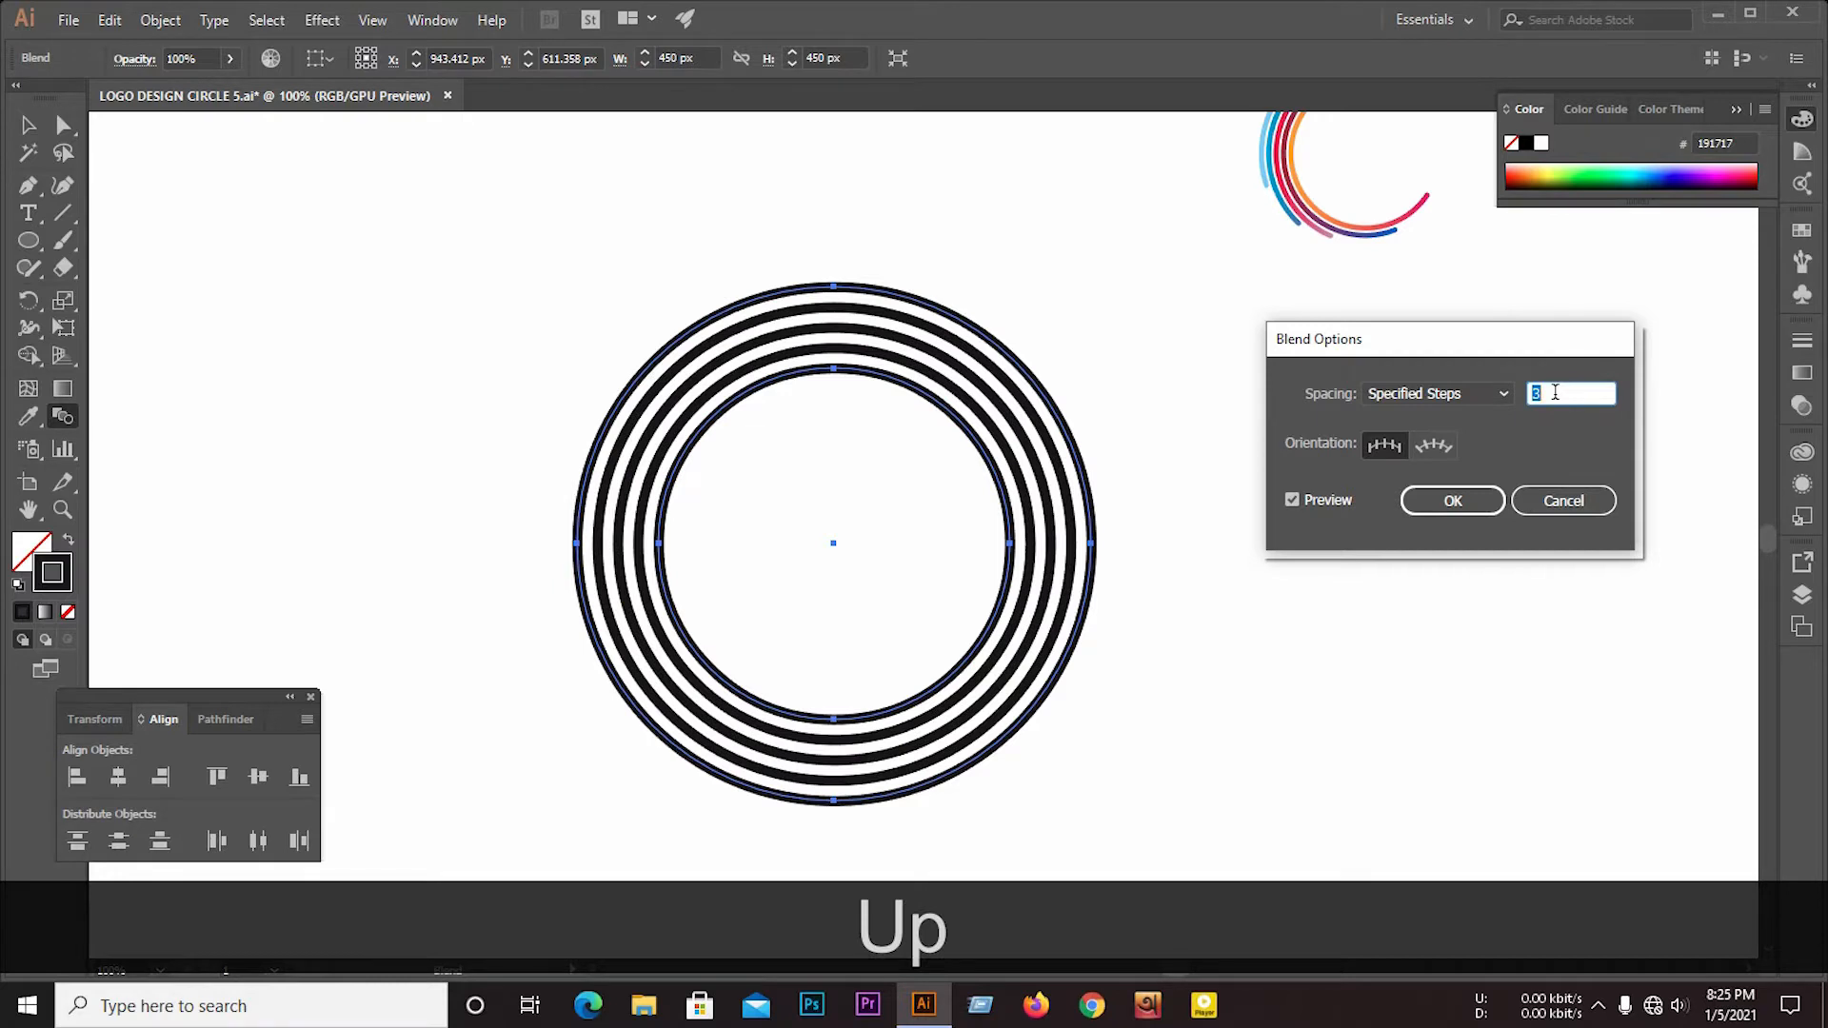
pyautogui.press('Up')
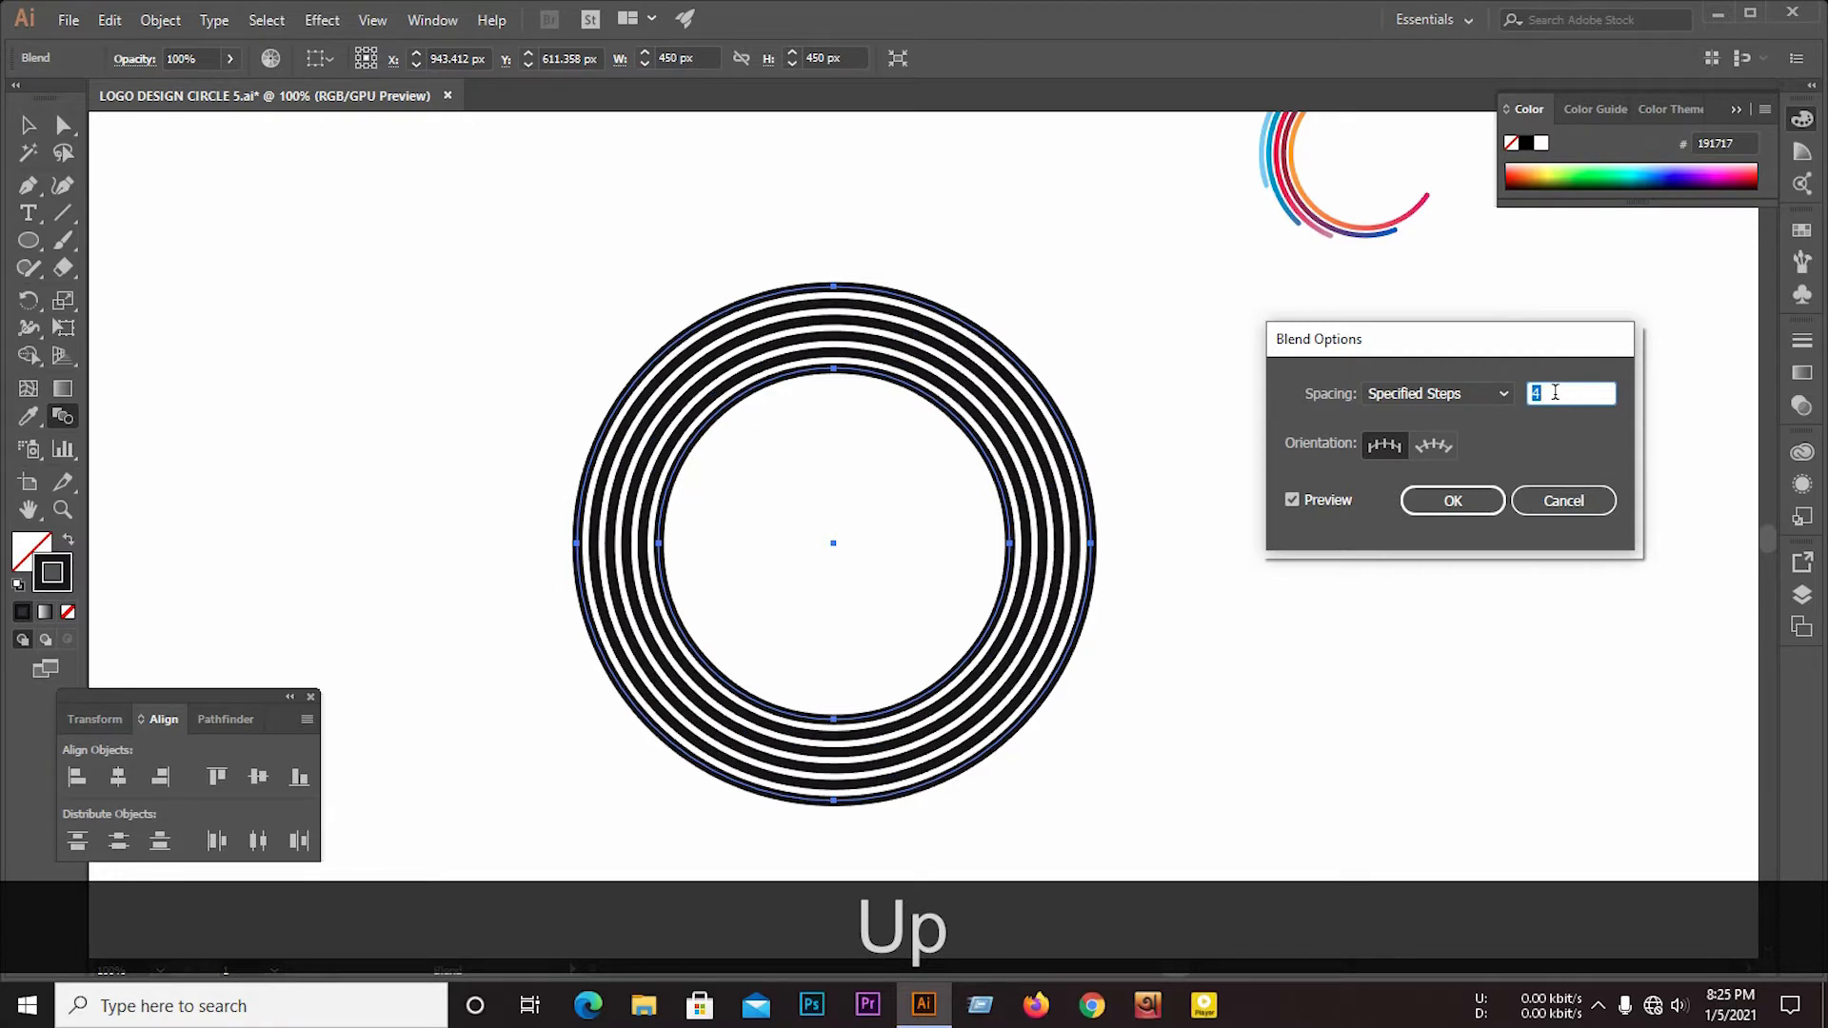
pyautogui.press('Up')
pyautogui.press('Down')
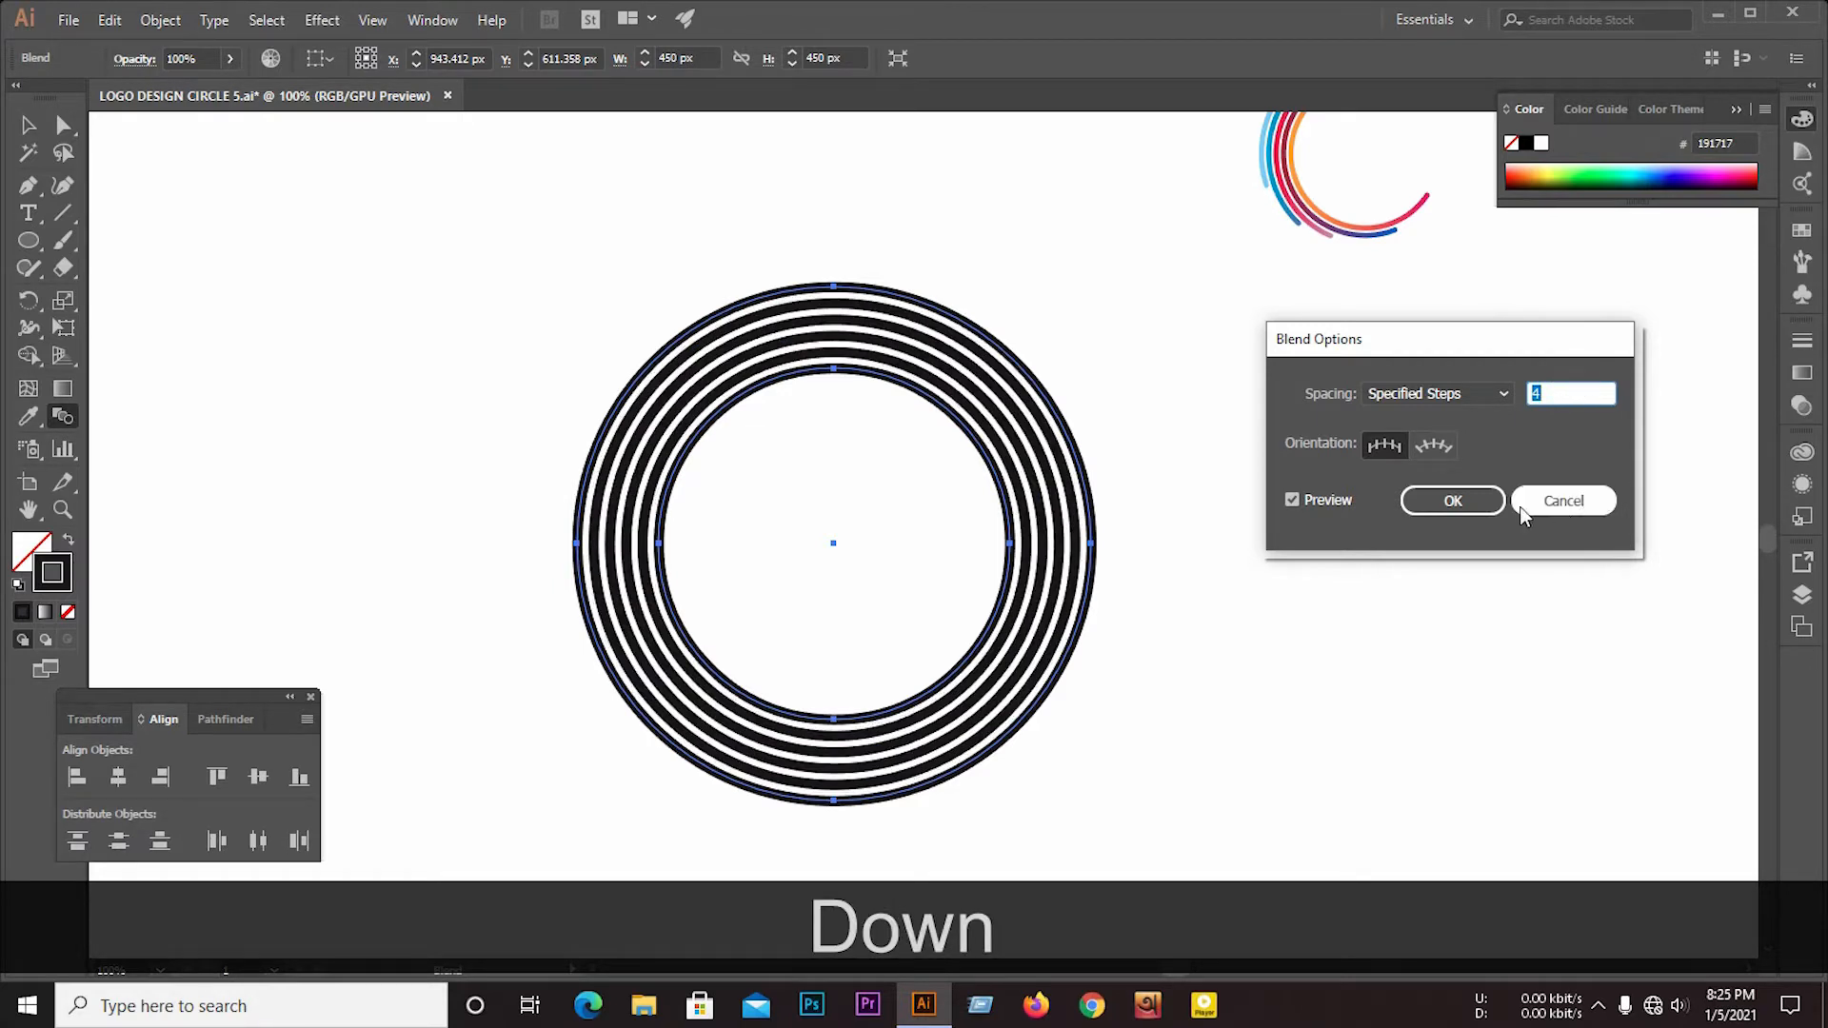
pyautogui.click(1459, 509)
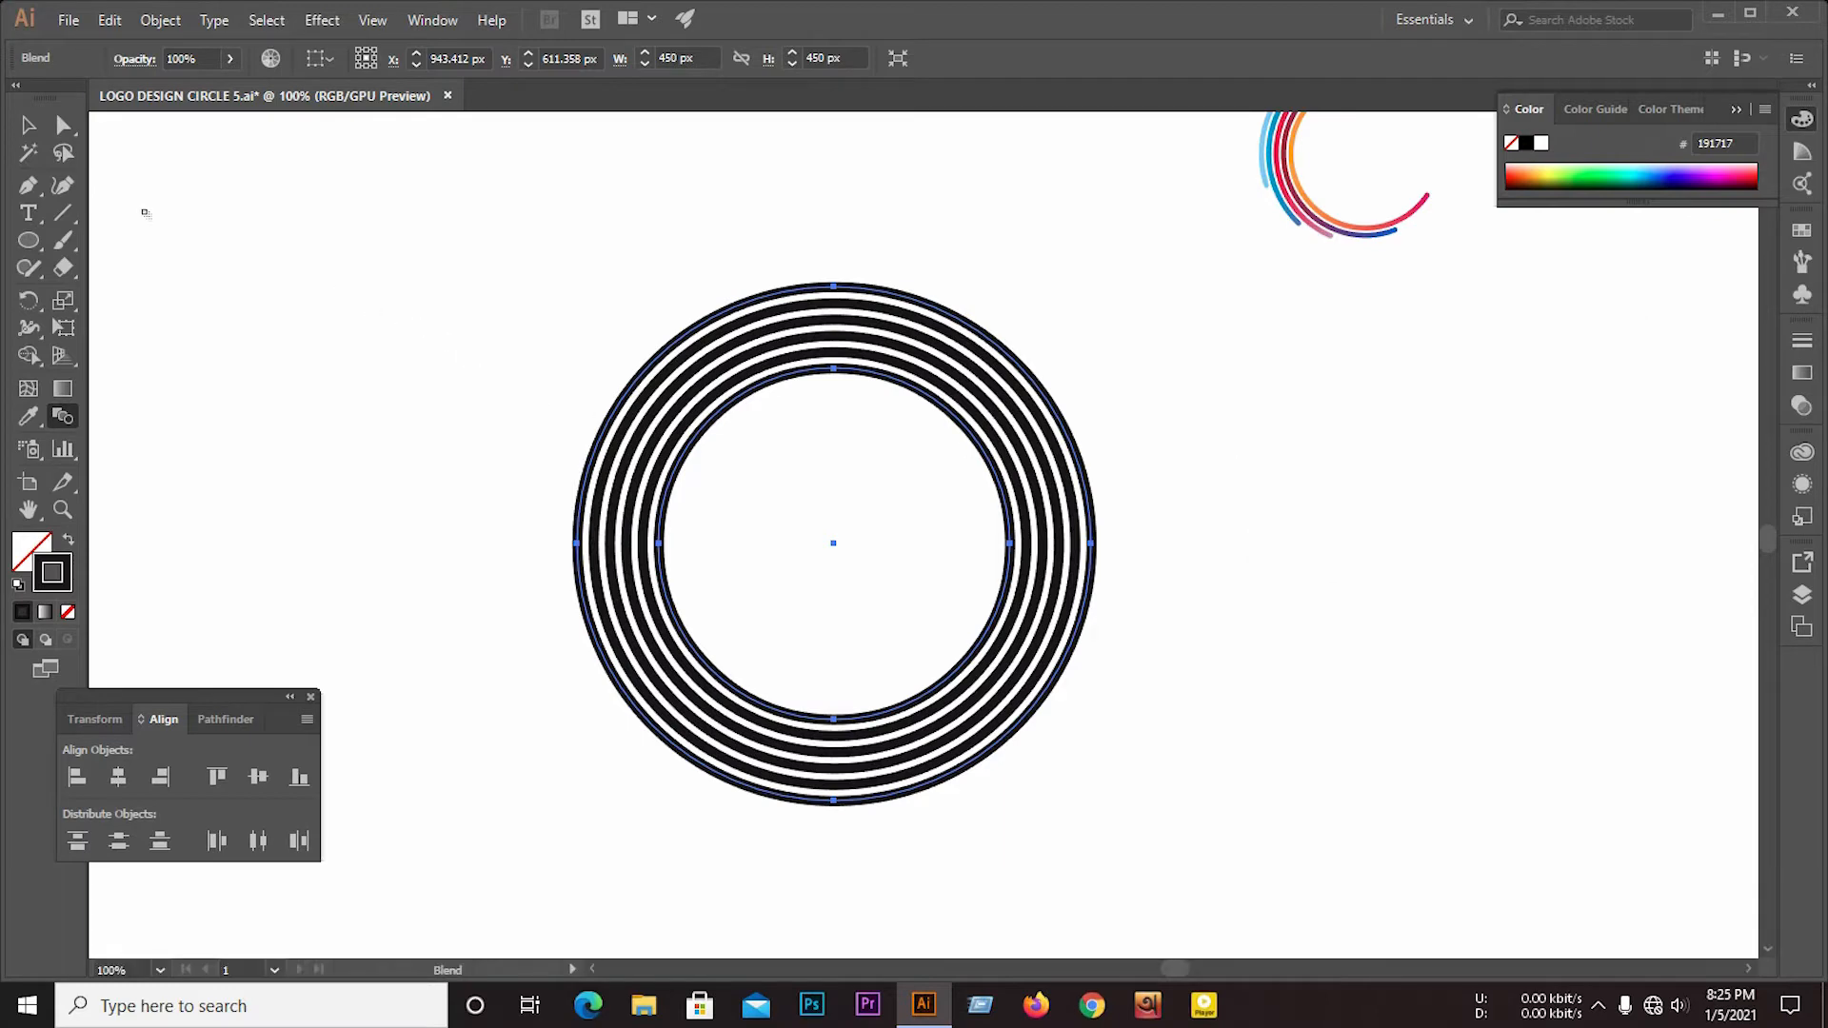
# Step: Expand the circle blend with Object, Fill and Stroke included
pyautogui.click(155, 13)
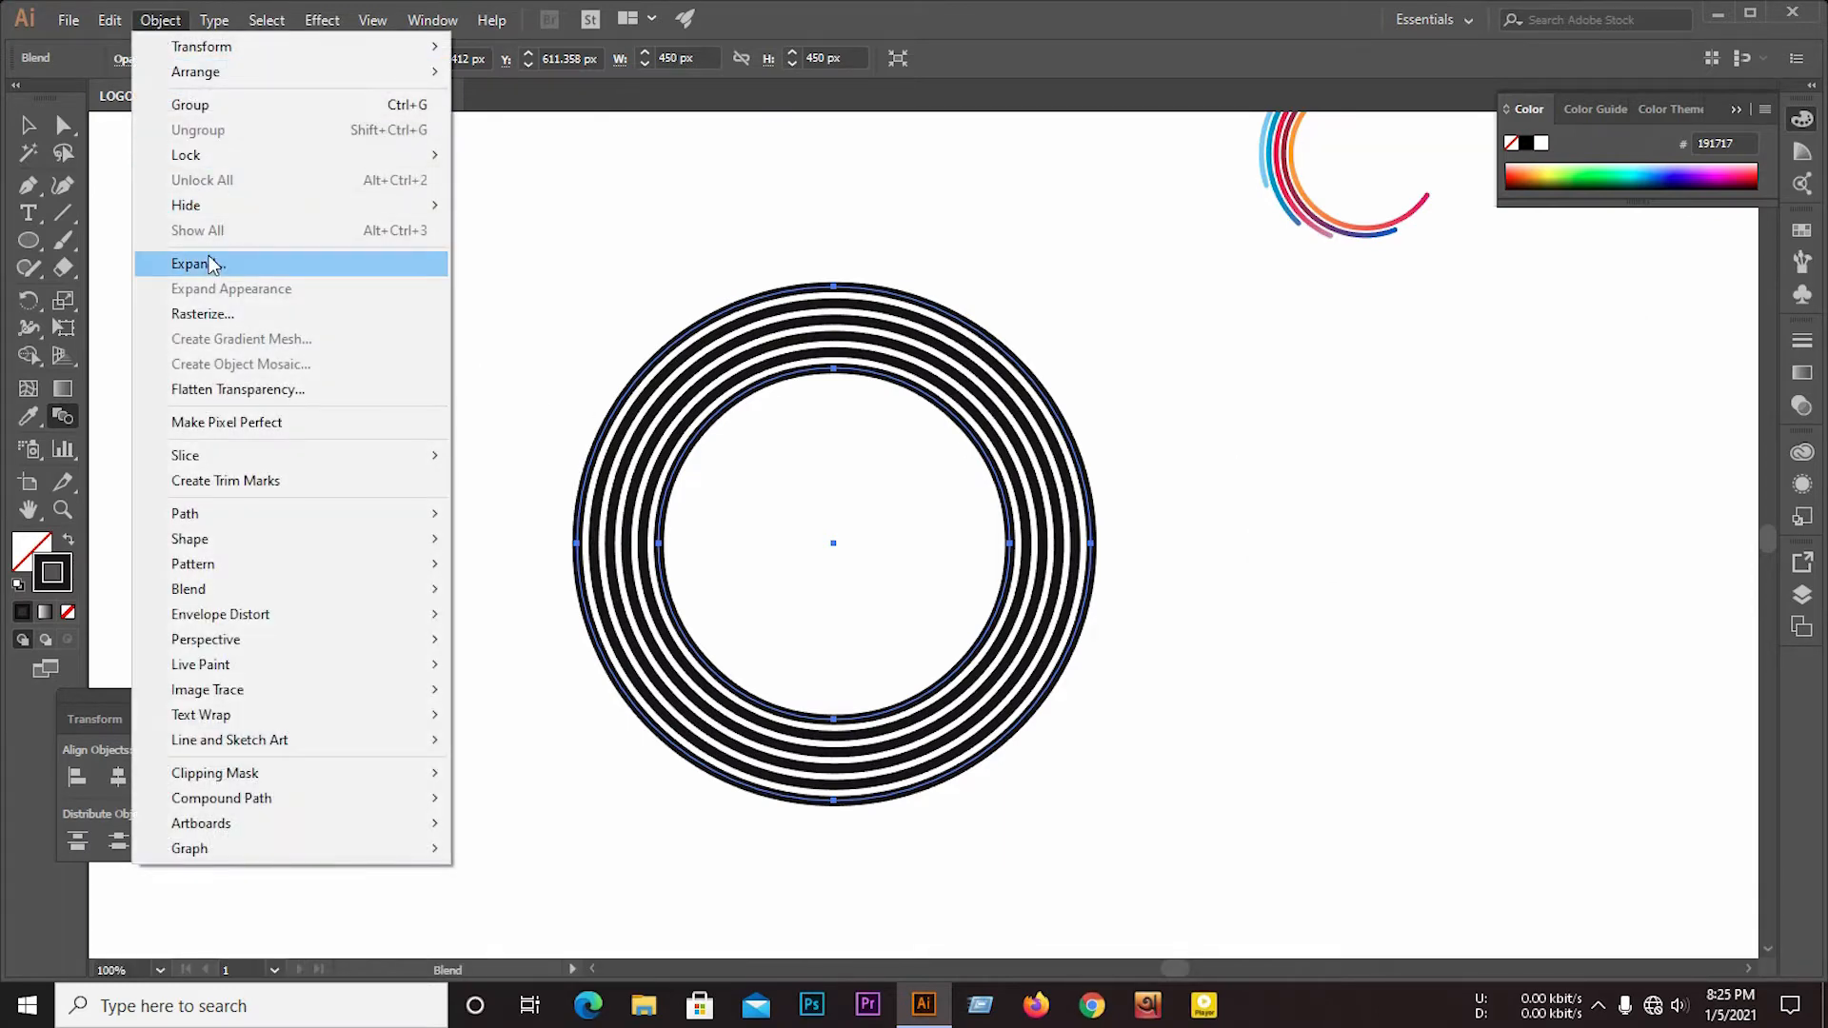
pyautogui.click(210, 265)
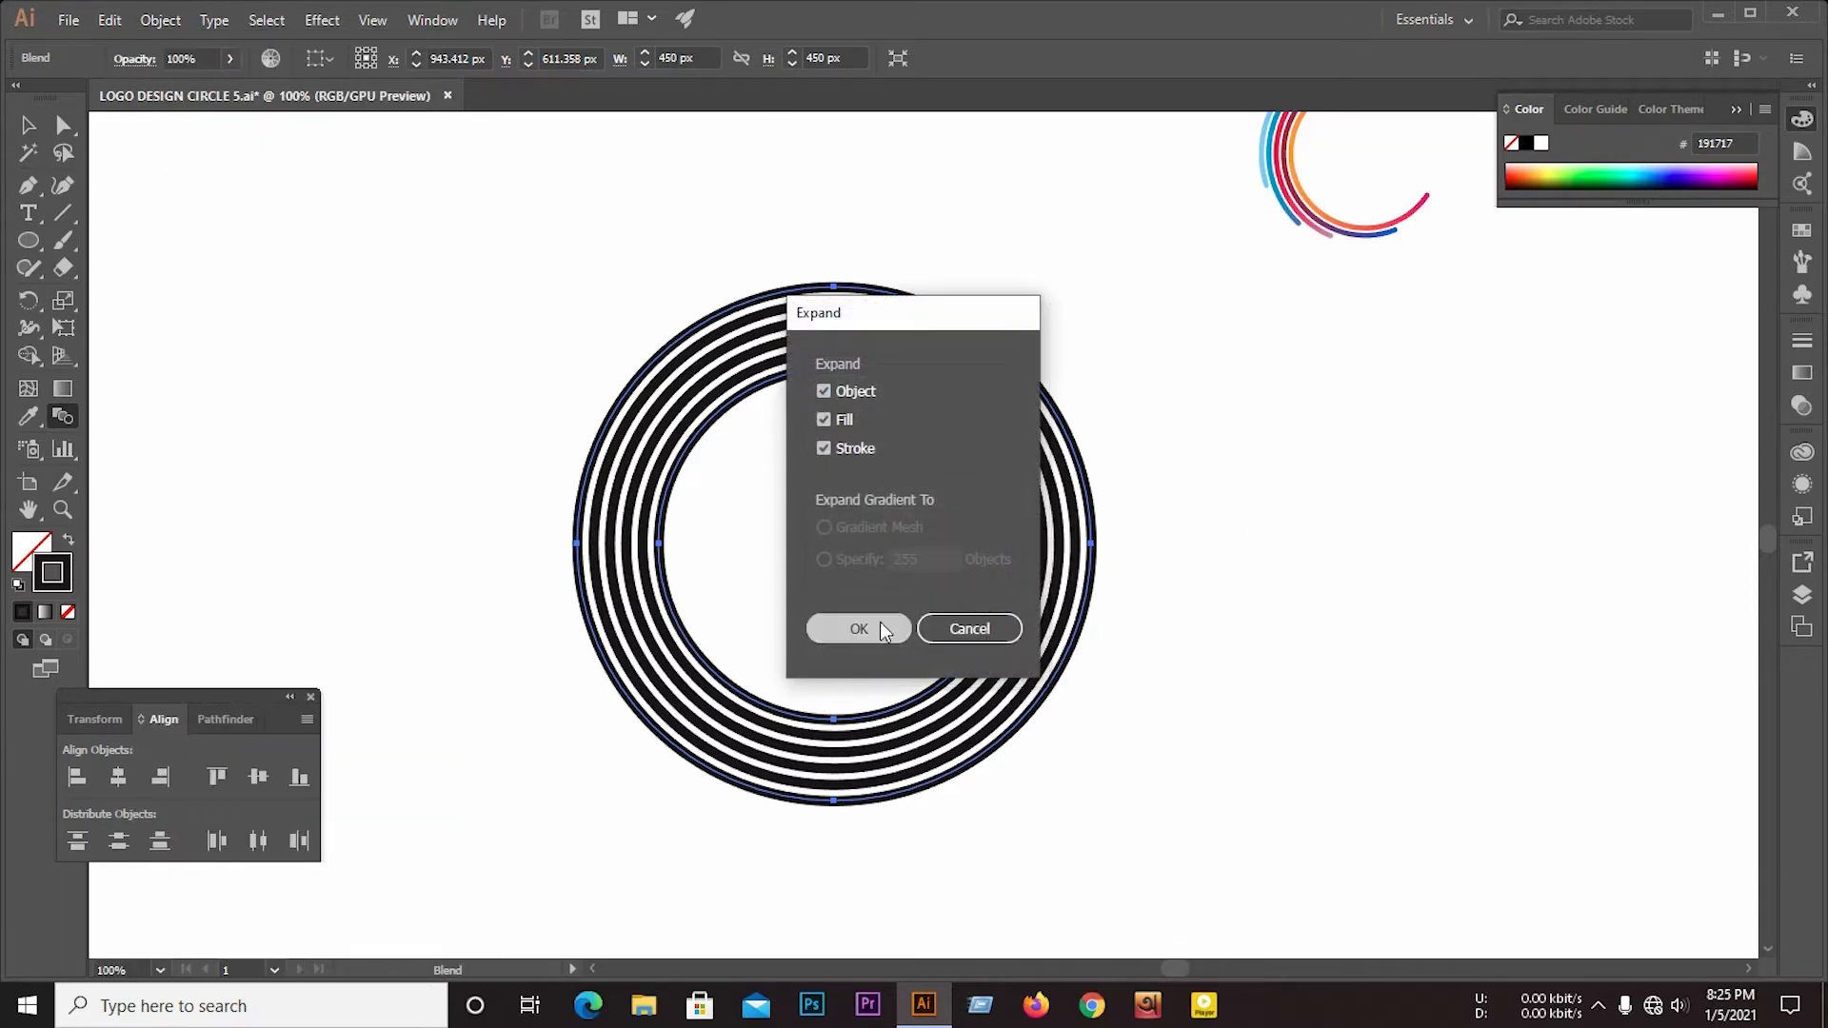
pyautogui.click(880, 621)
# Step: Set the stroke weight of the expanded concentric rings to 10 pt and deselect them
pyautogui.keyDown('alt'); pyautogui.scroll(1, 730, 466); pyautogui.keyUp('alt')
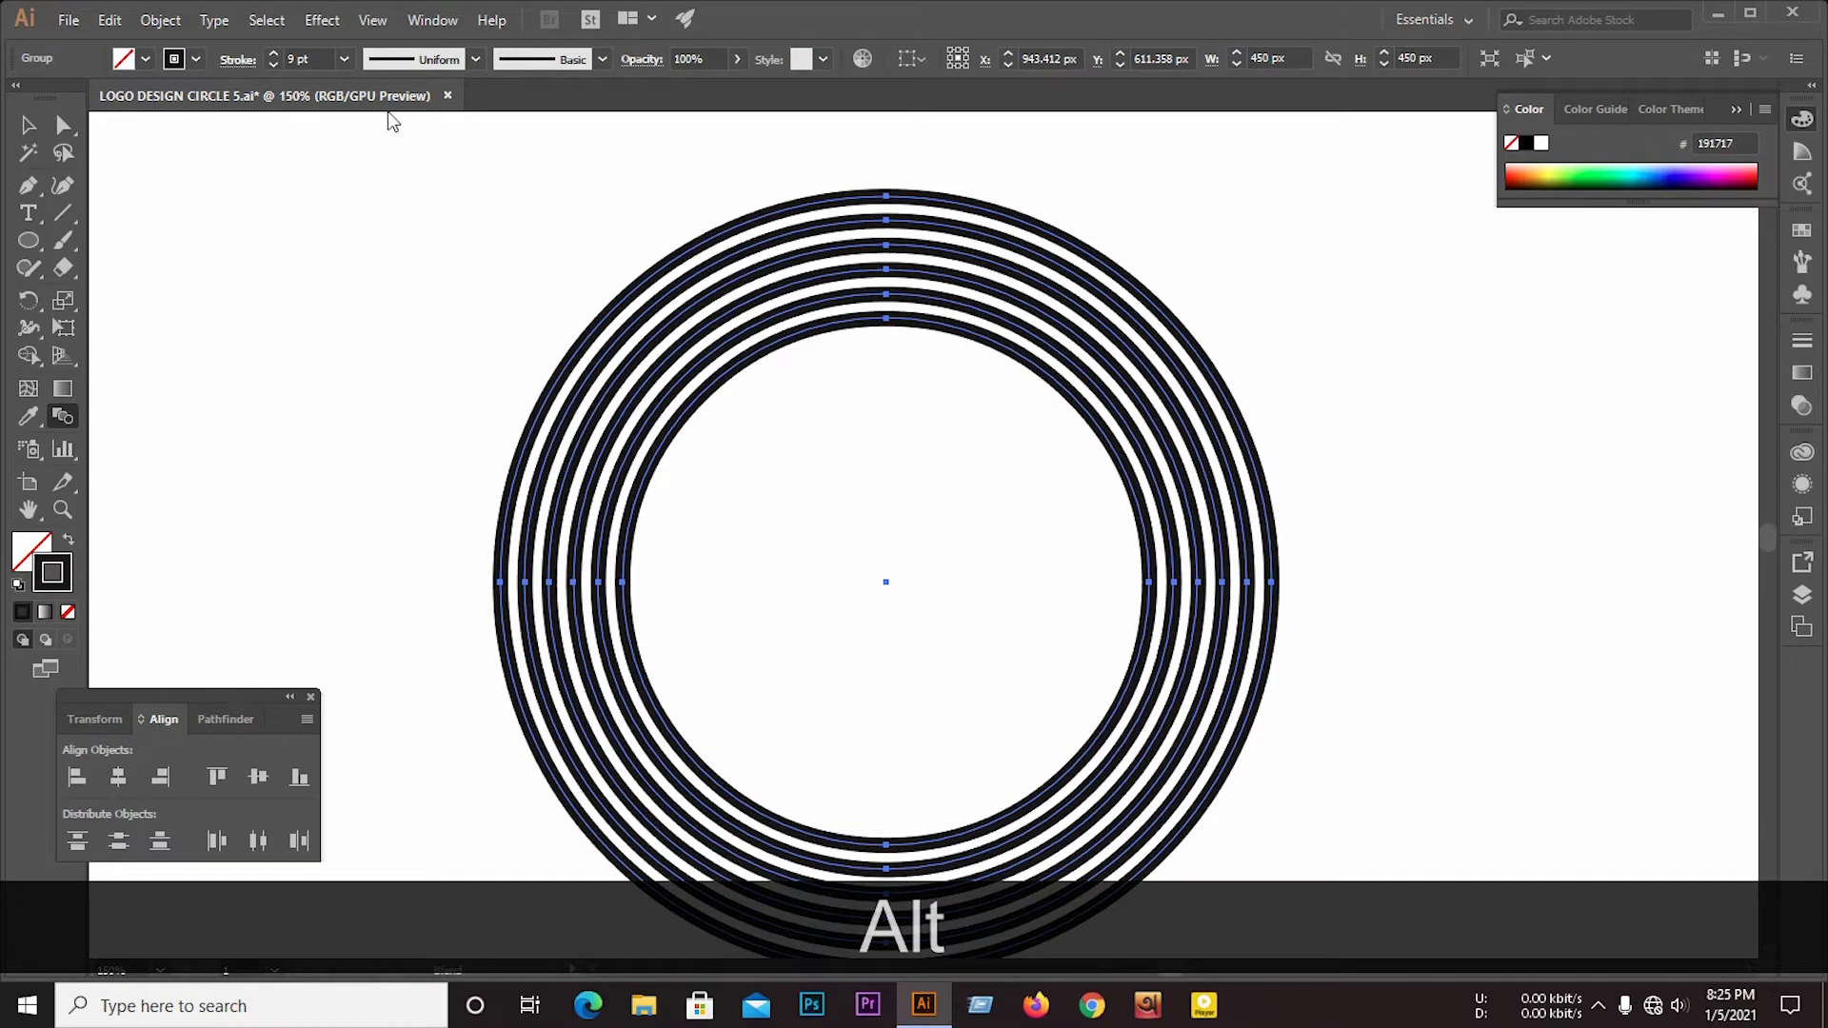
pyautogui.click(275, 55)
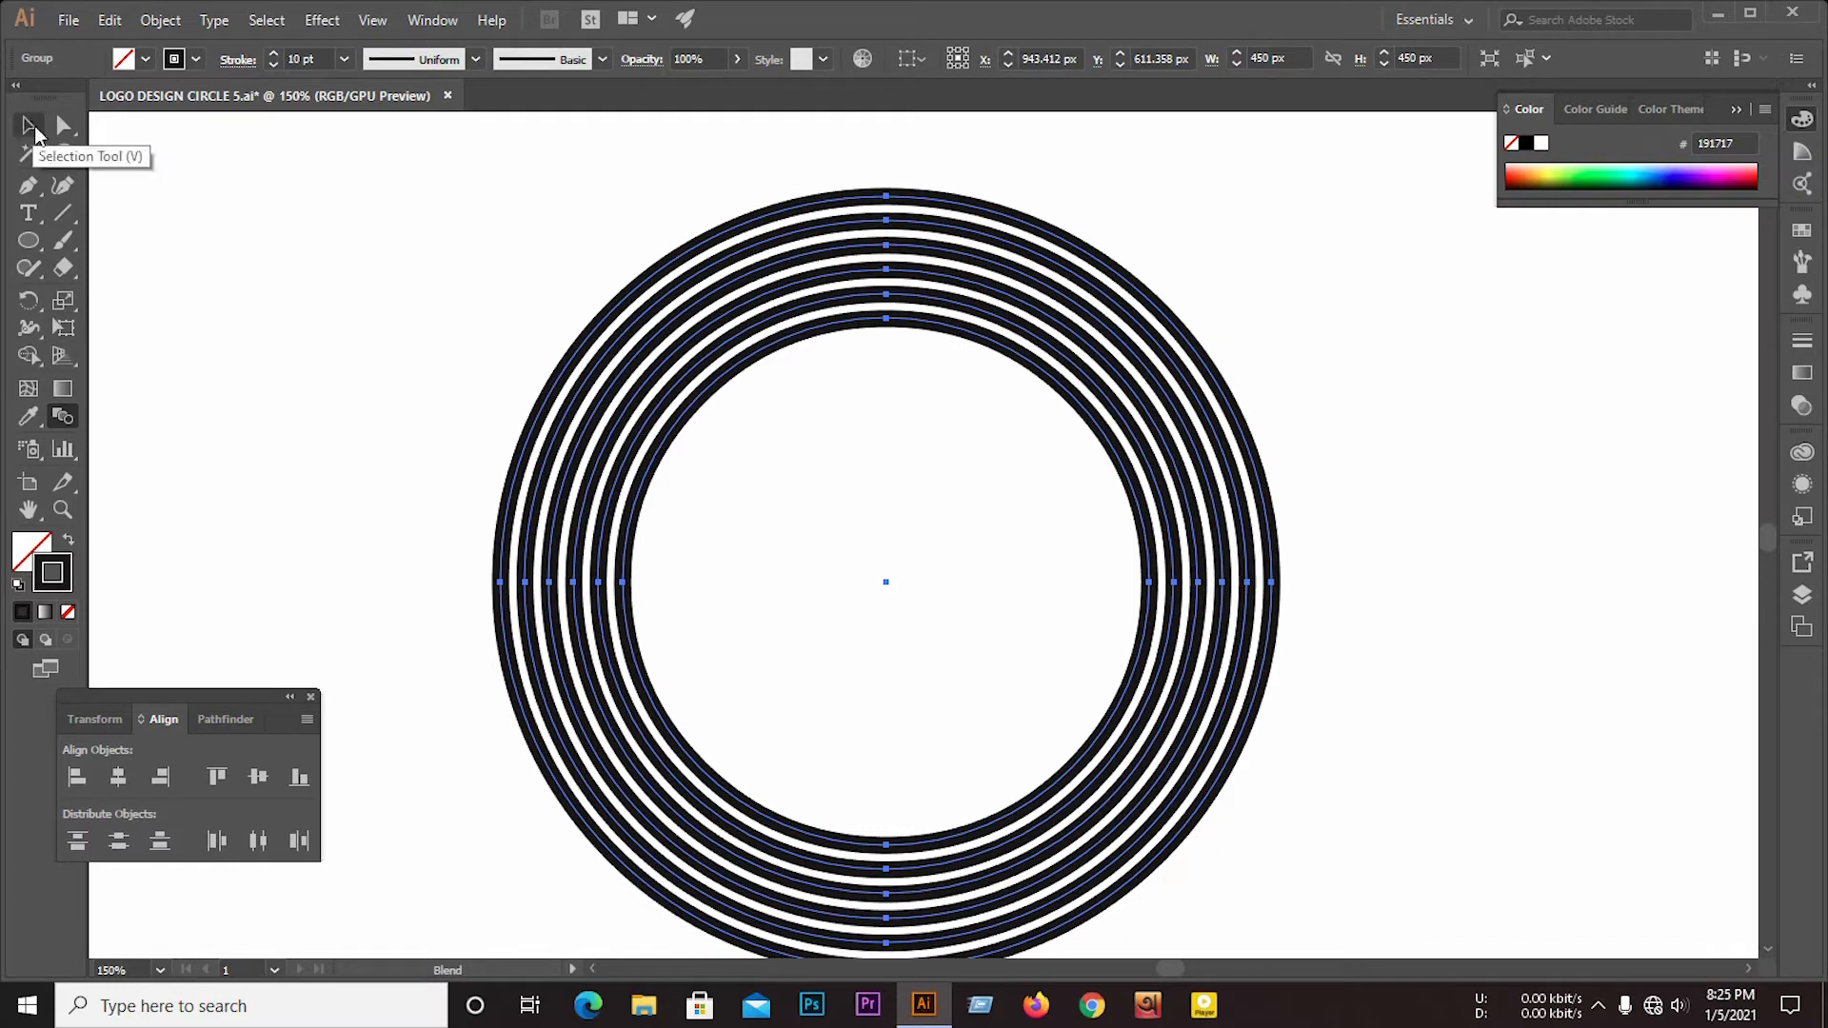
pyautogui.click(29, 125)
pyautogui.click(477, 333)
pyautogui.keyDown('alt'); pyautogui.scroll(-1, 732, 351); pyautogui.keyUp('alt')
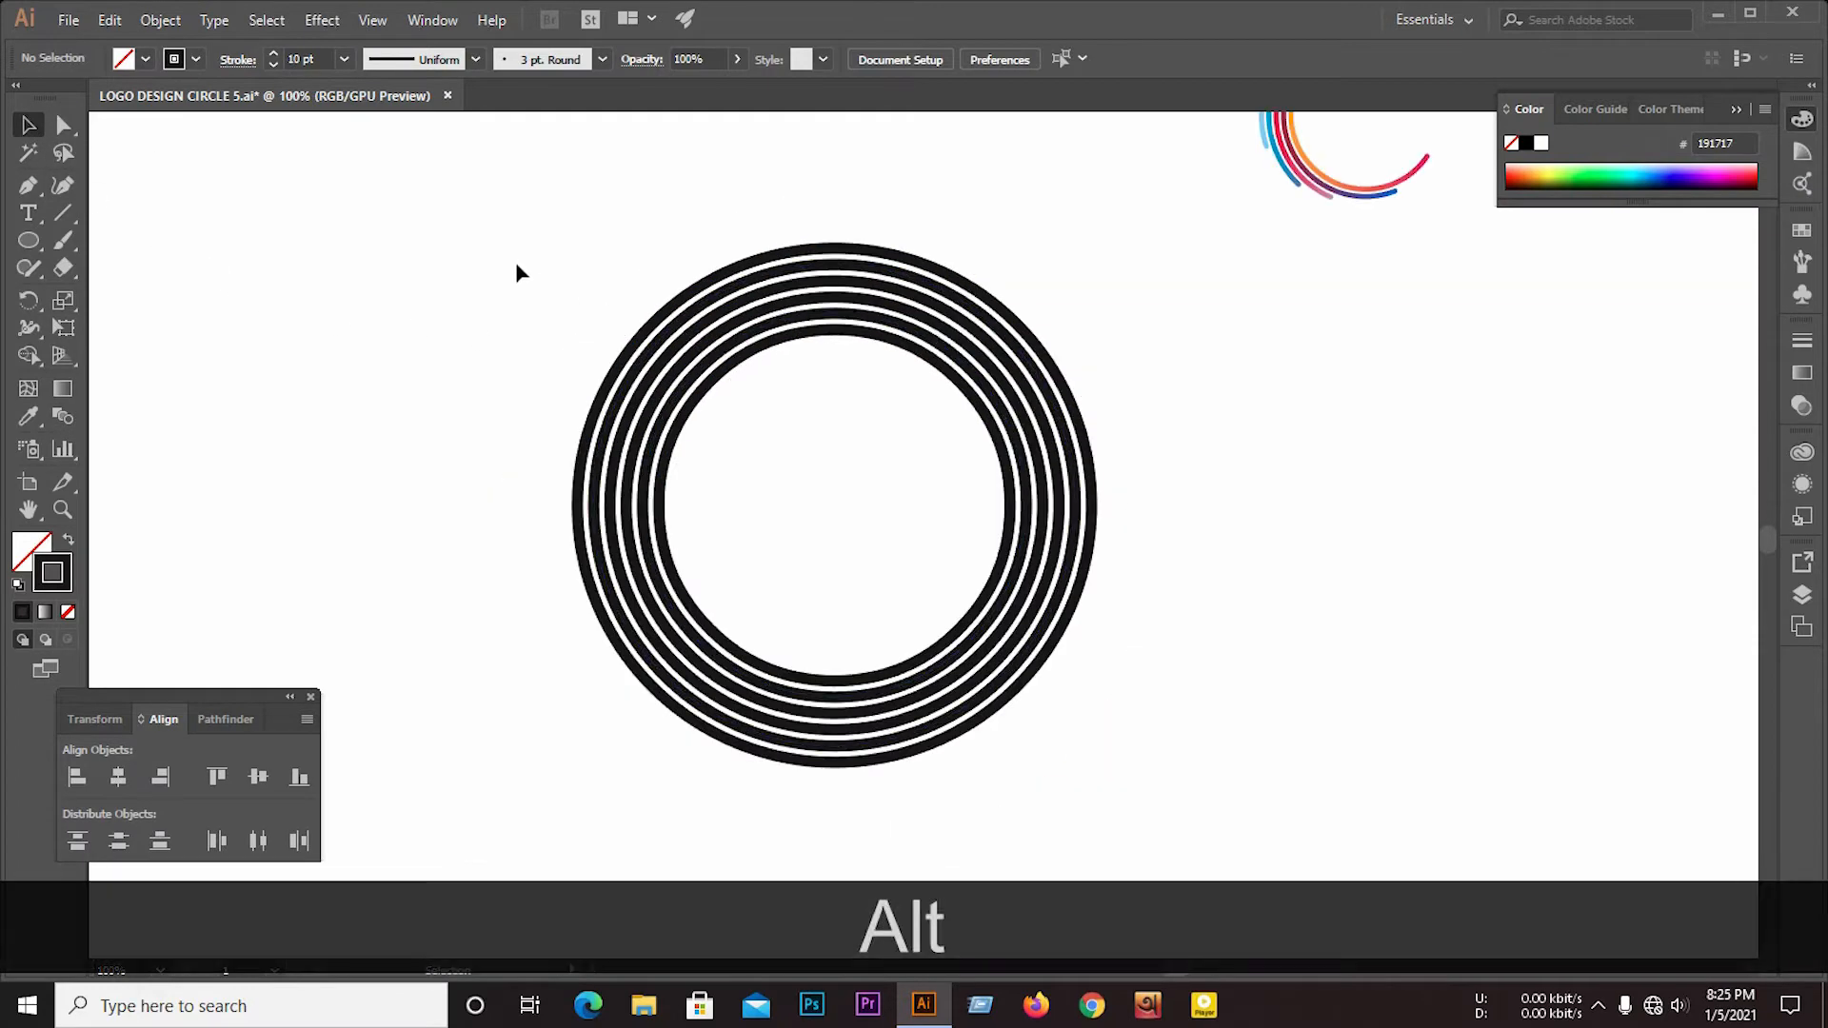
# Step: Expand the ring group's fill and stroke into filled shapes and keep all the rings selected
pyautogui.click(1010, 697)
pyautogui.click(160, 20)
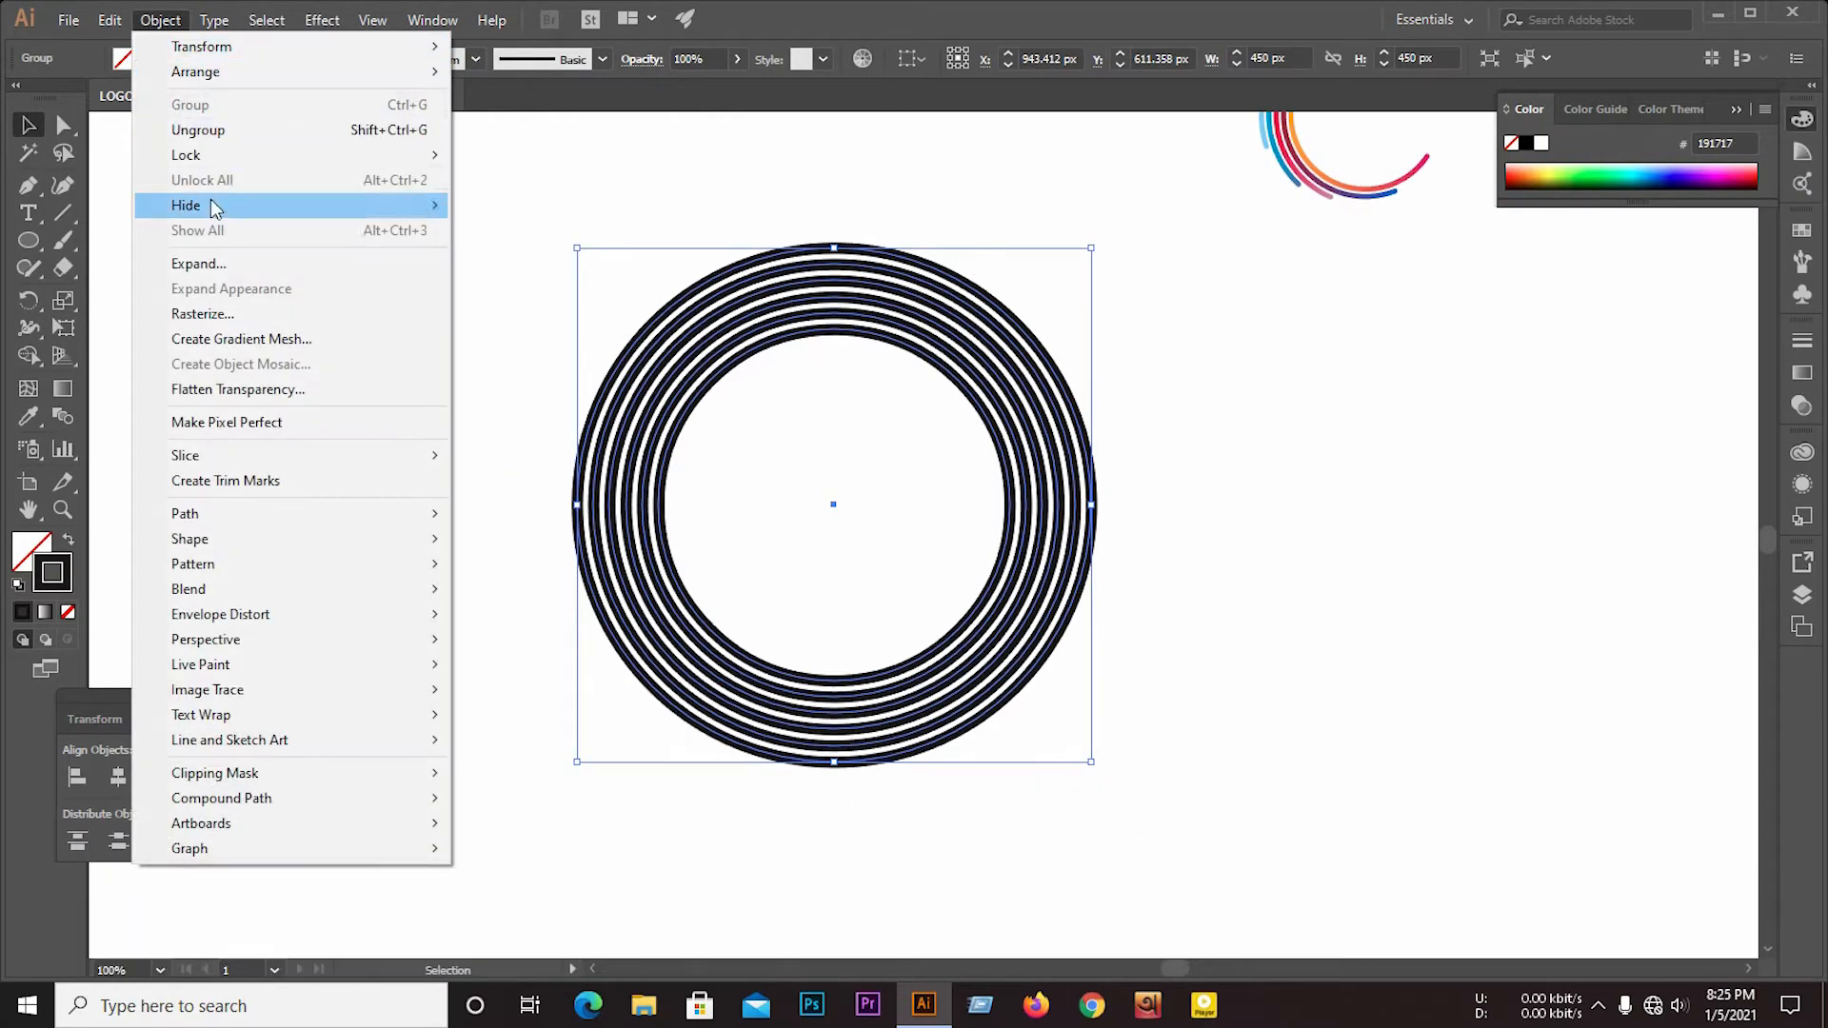
pyautogui.click(217, 270)
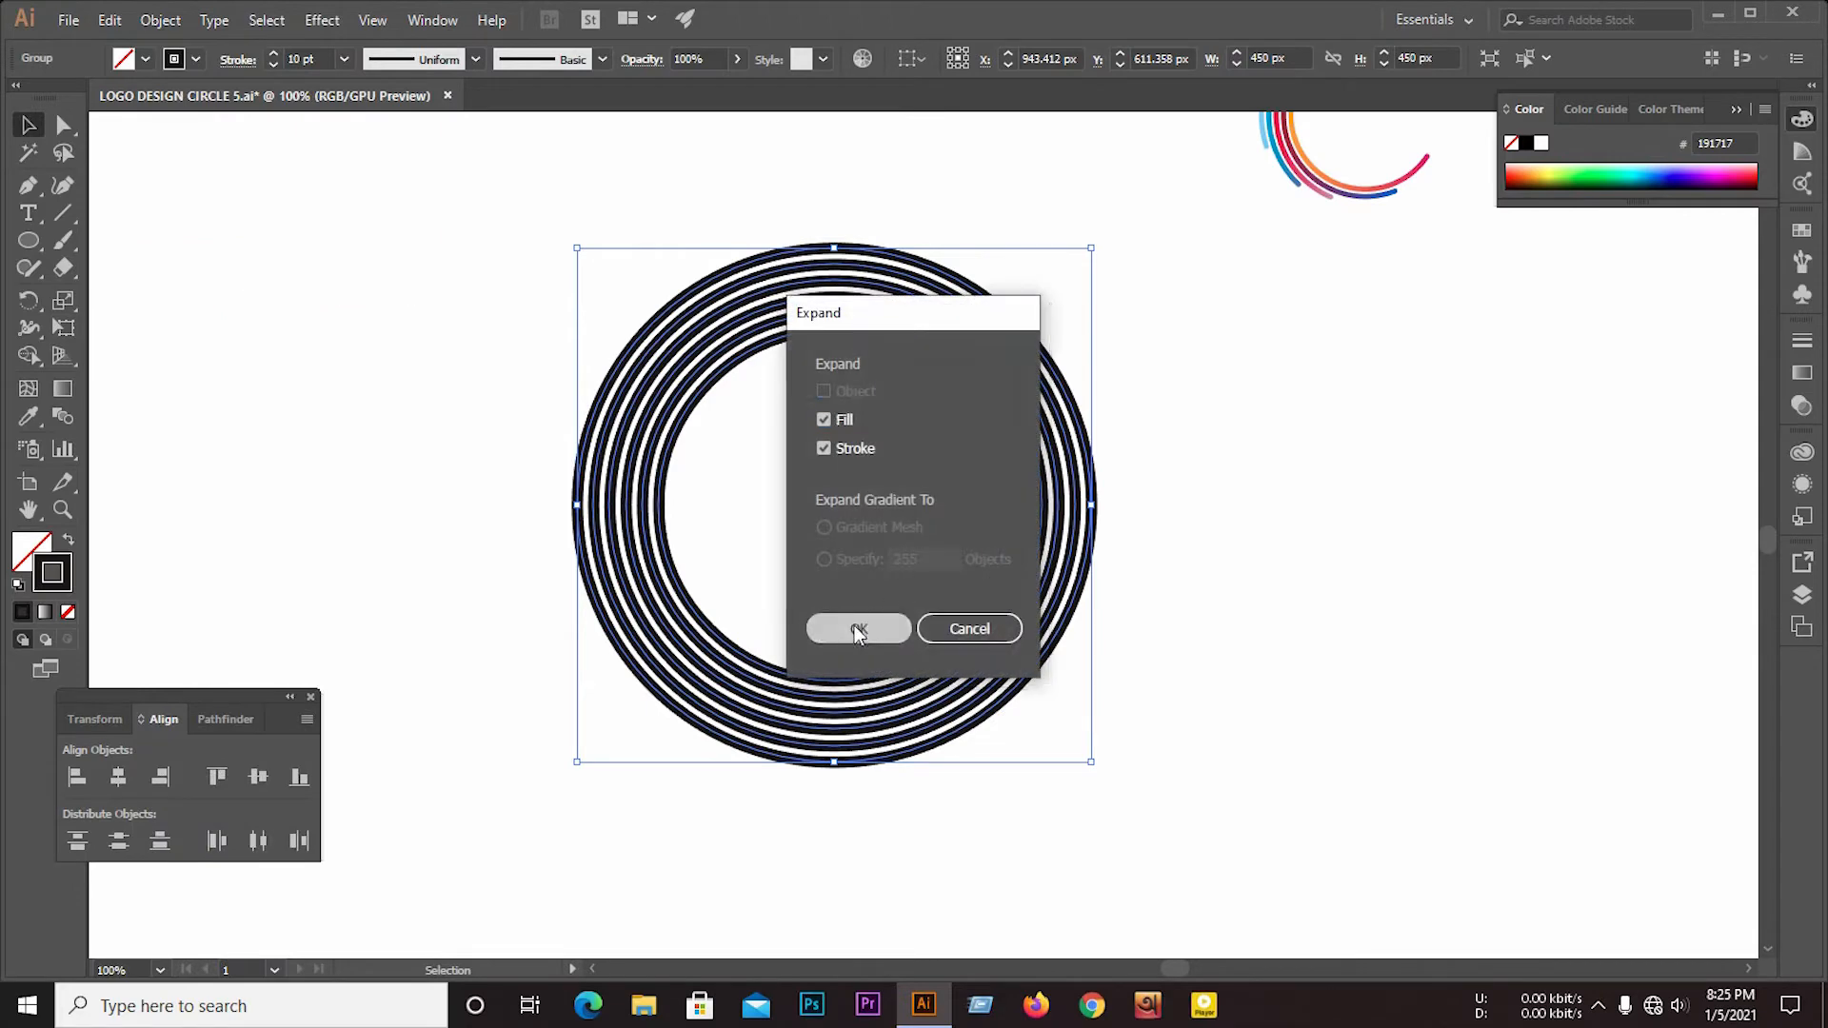
pyautogui.click(854, 626)
pyautogui.click(447, 409)
pyautogui.moveTo(449, 229); pyautogui.dragTo(1221, 903)
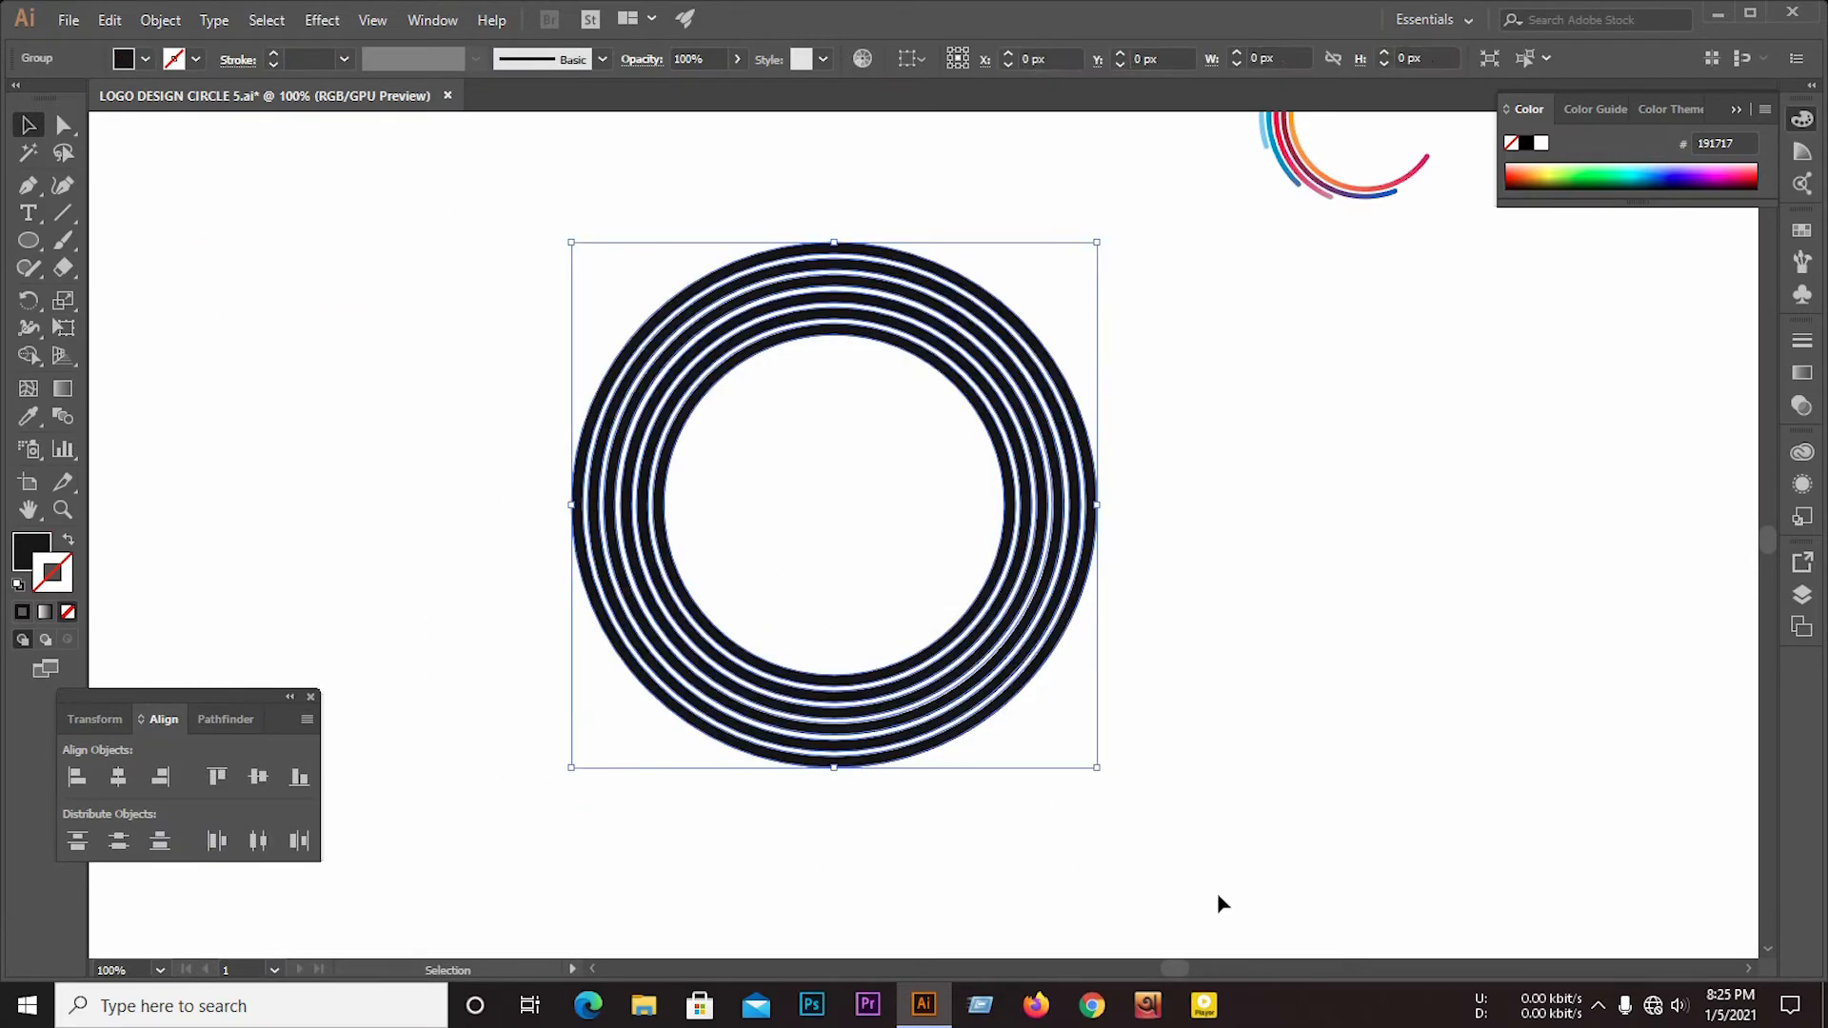
# Step: Draw a vertical line about 544 px long through the rings' center and give it a 0.5 pt stroke
pyautogui.click(63, 213)
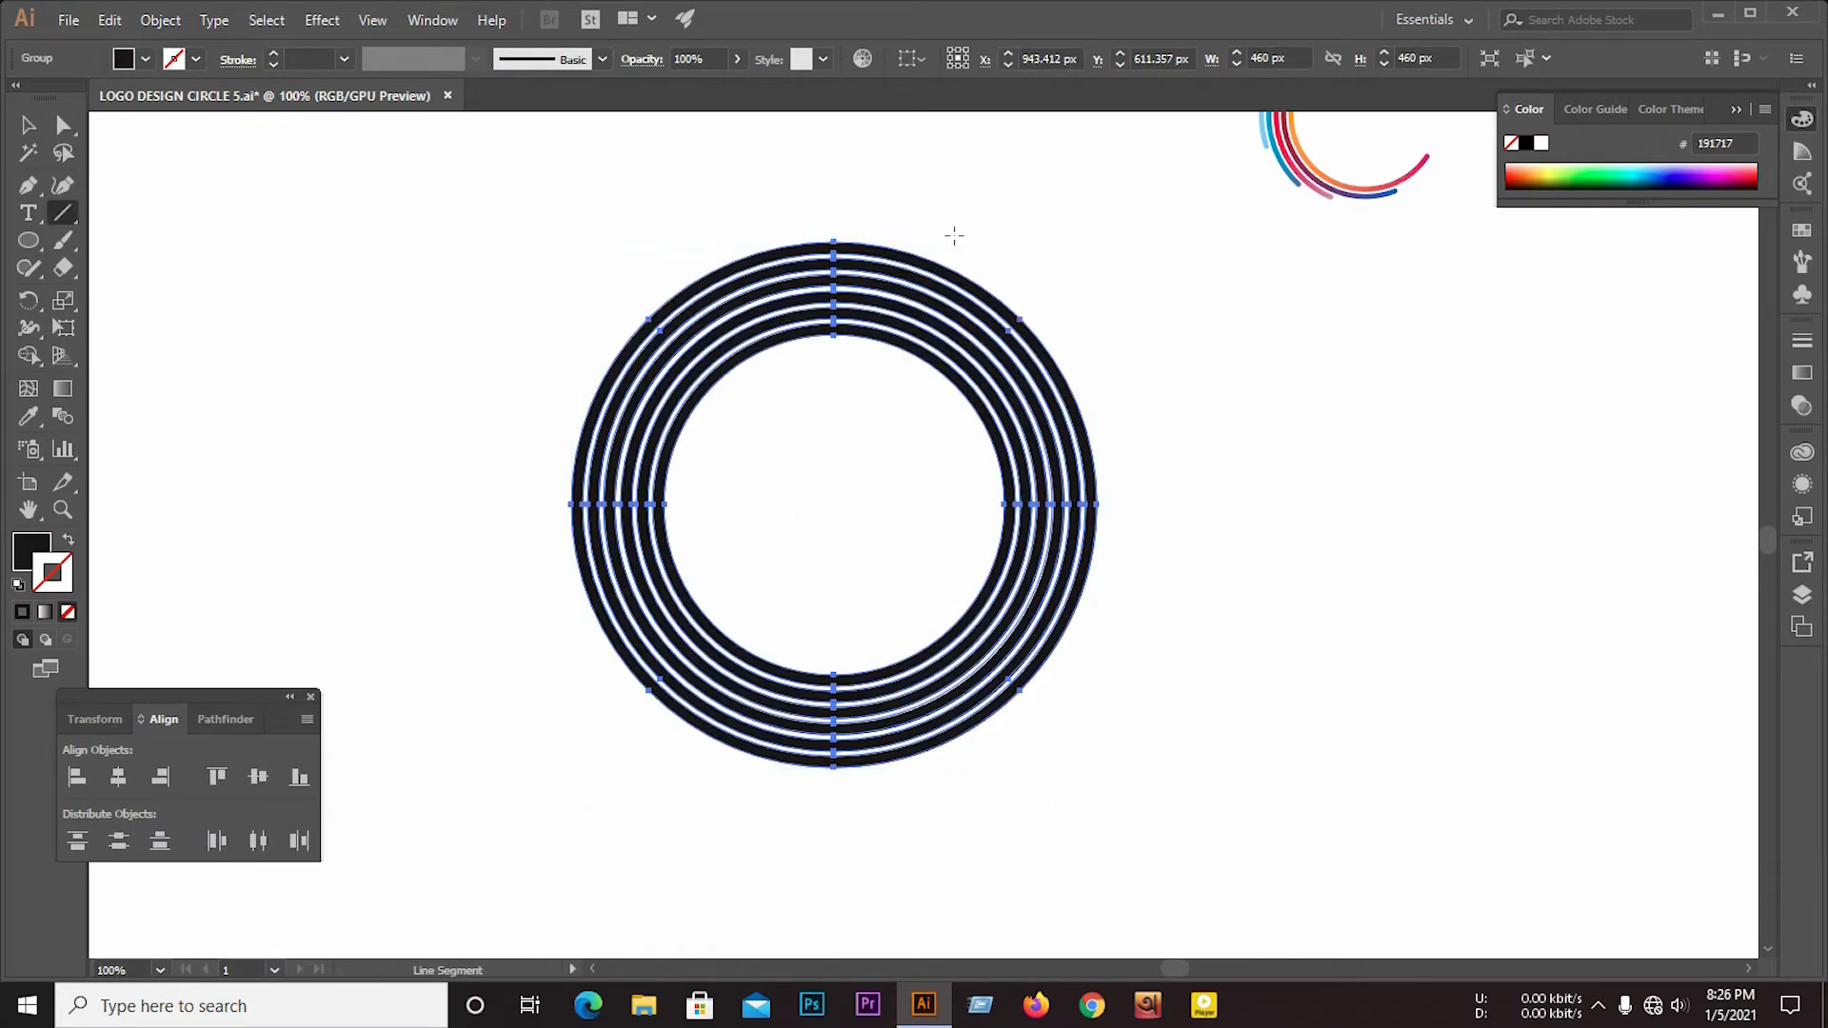
pyautogui.moveTo(835, 208); pyautogui.dragTo(834, 829)
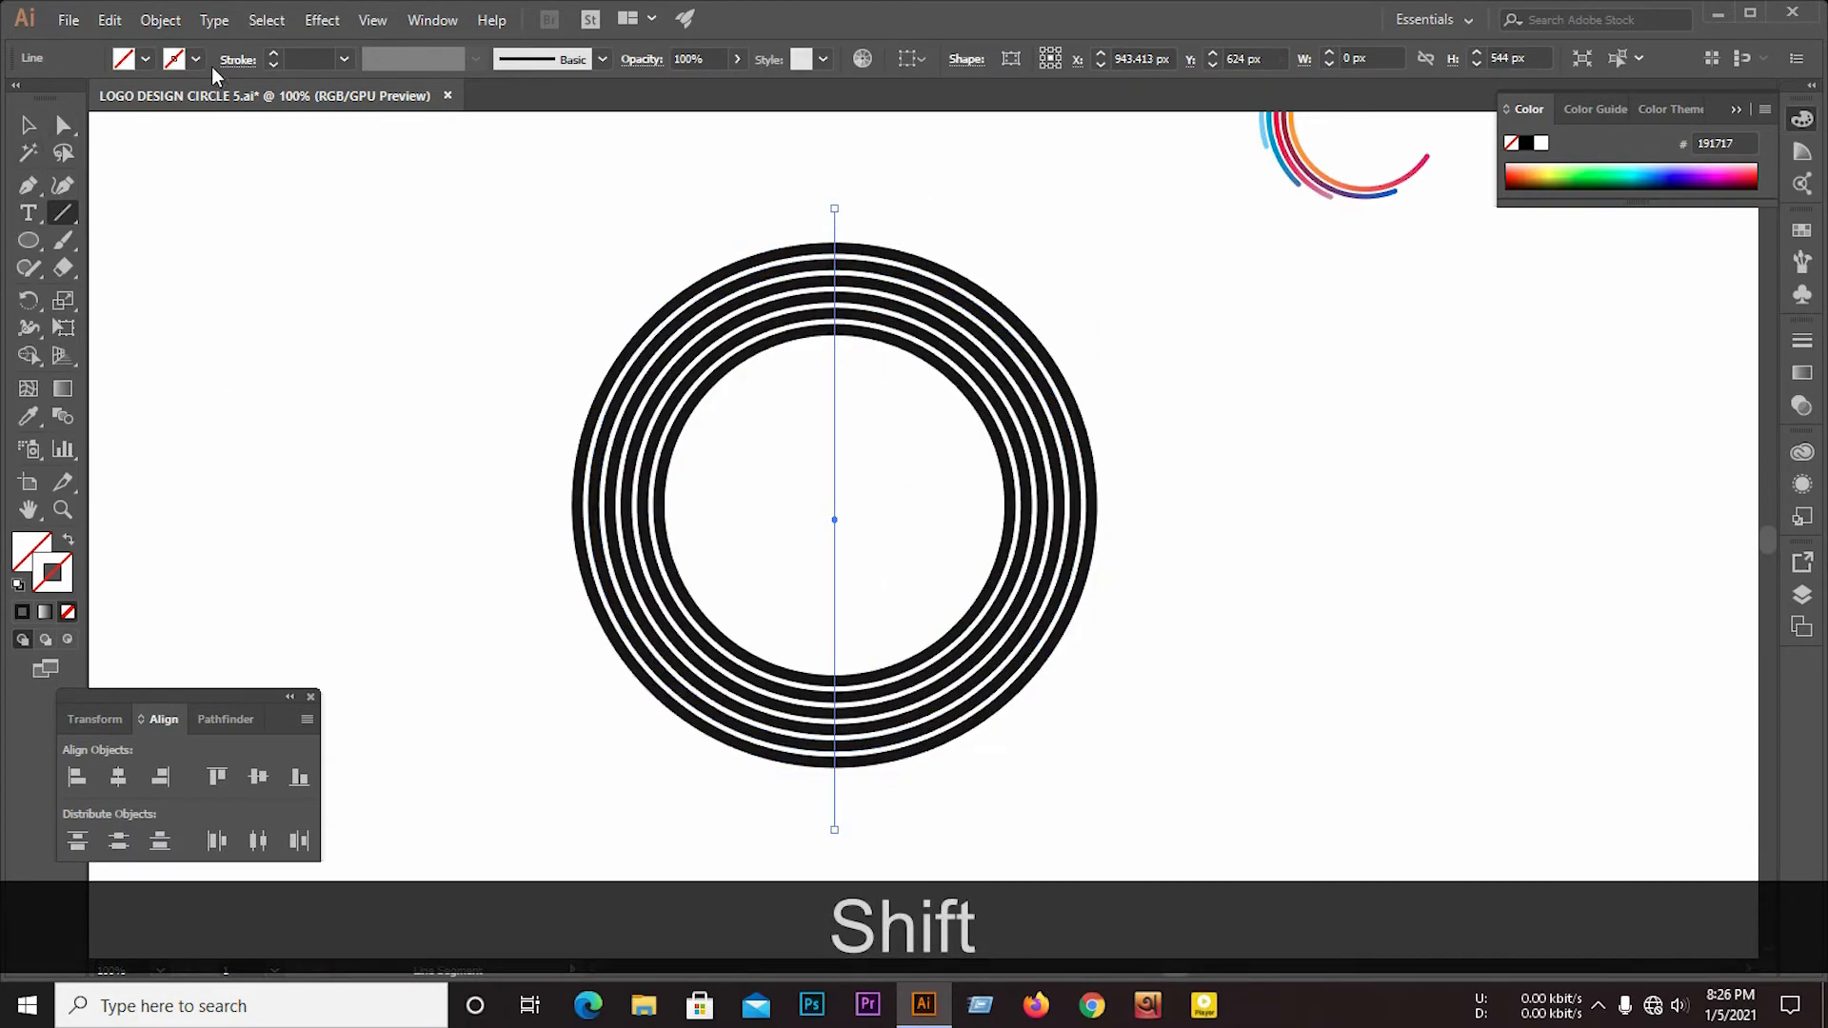
pyautogui.click(273, 55)
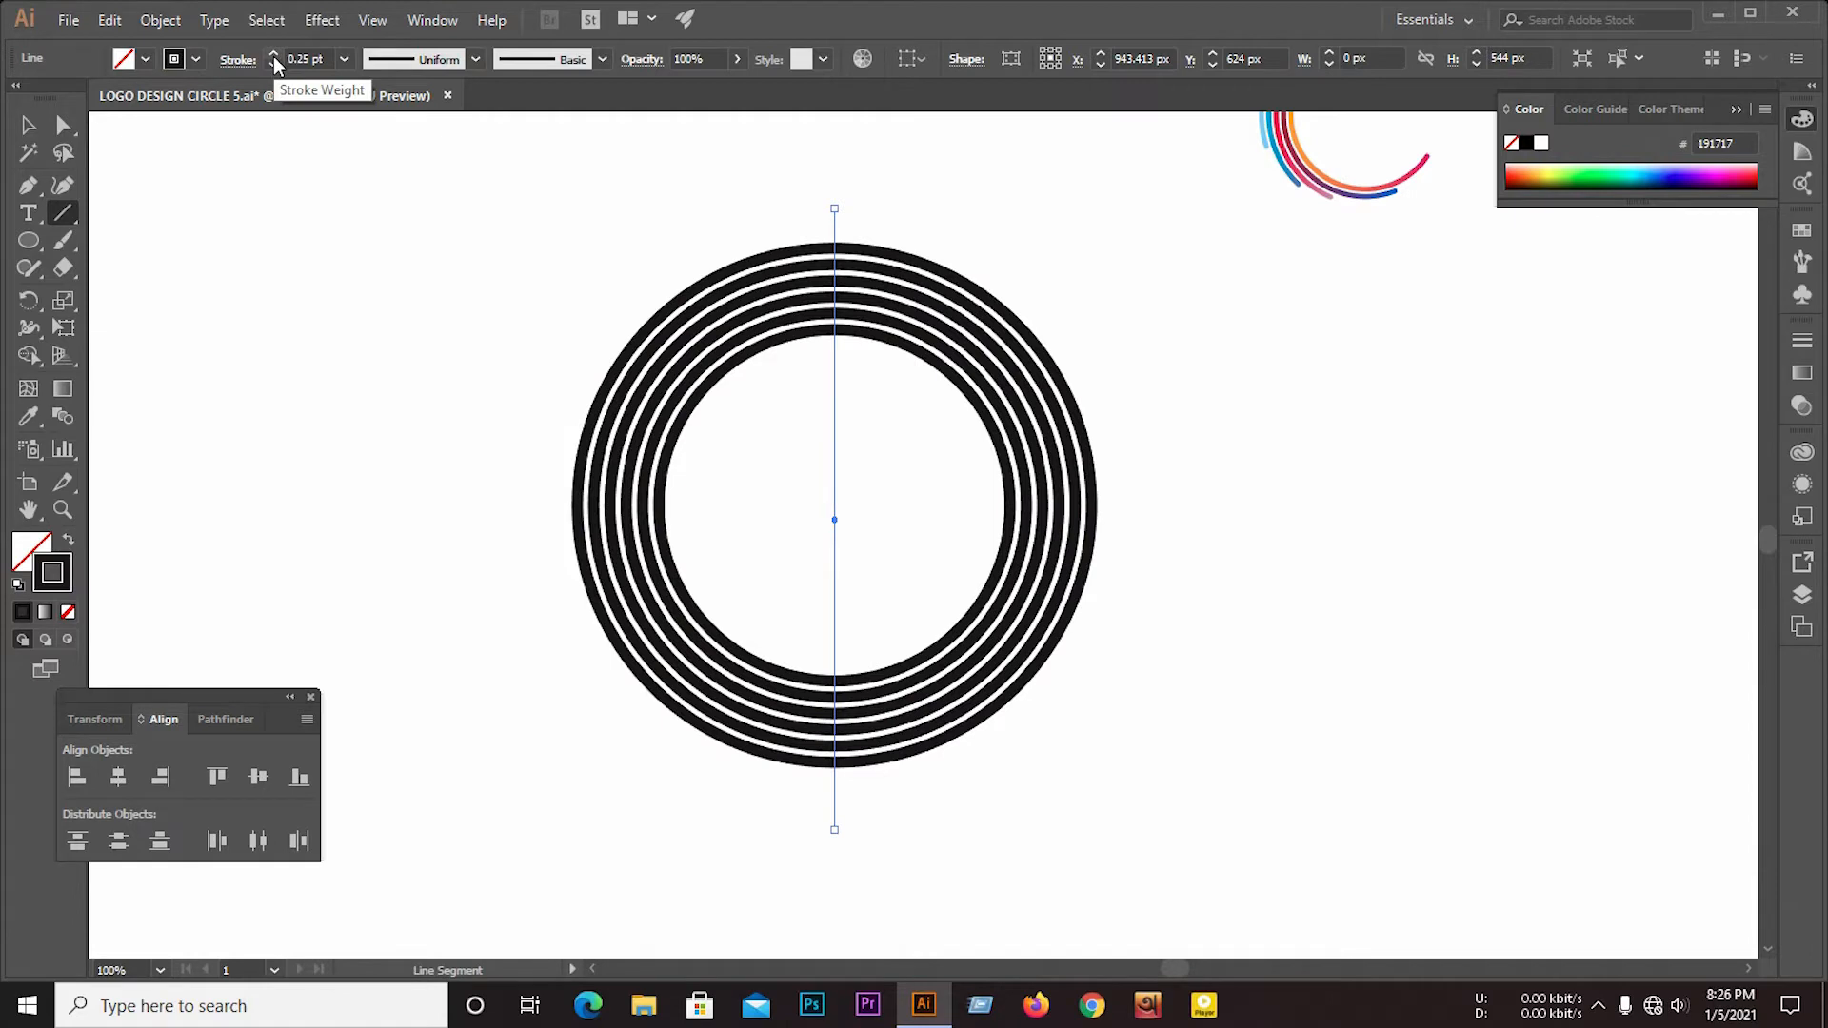
pyautogui.click(28, 125)
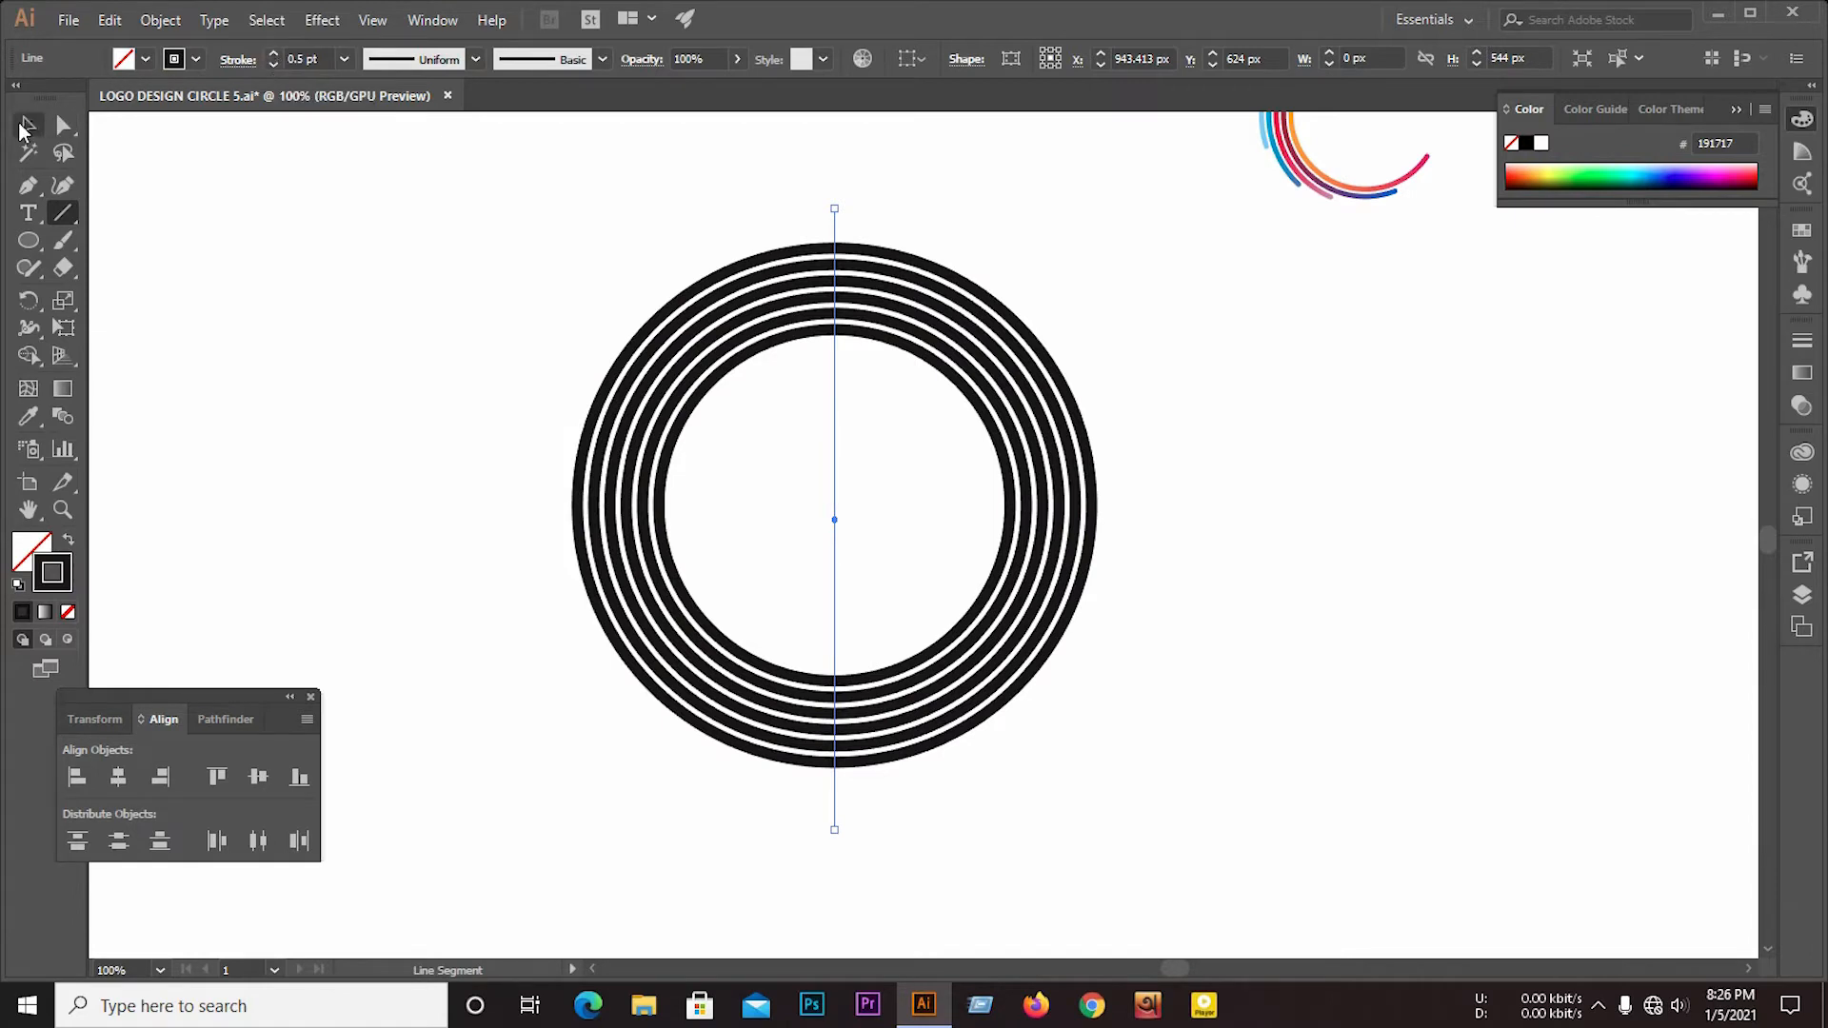
pyautogui.click(226, 219)
pyautogui.moveTo(836, 487); pyautogui.dragTo(901, 498)
pyautogui.moveTo(728, 493); pyautogui.dragTo(964, 498)
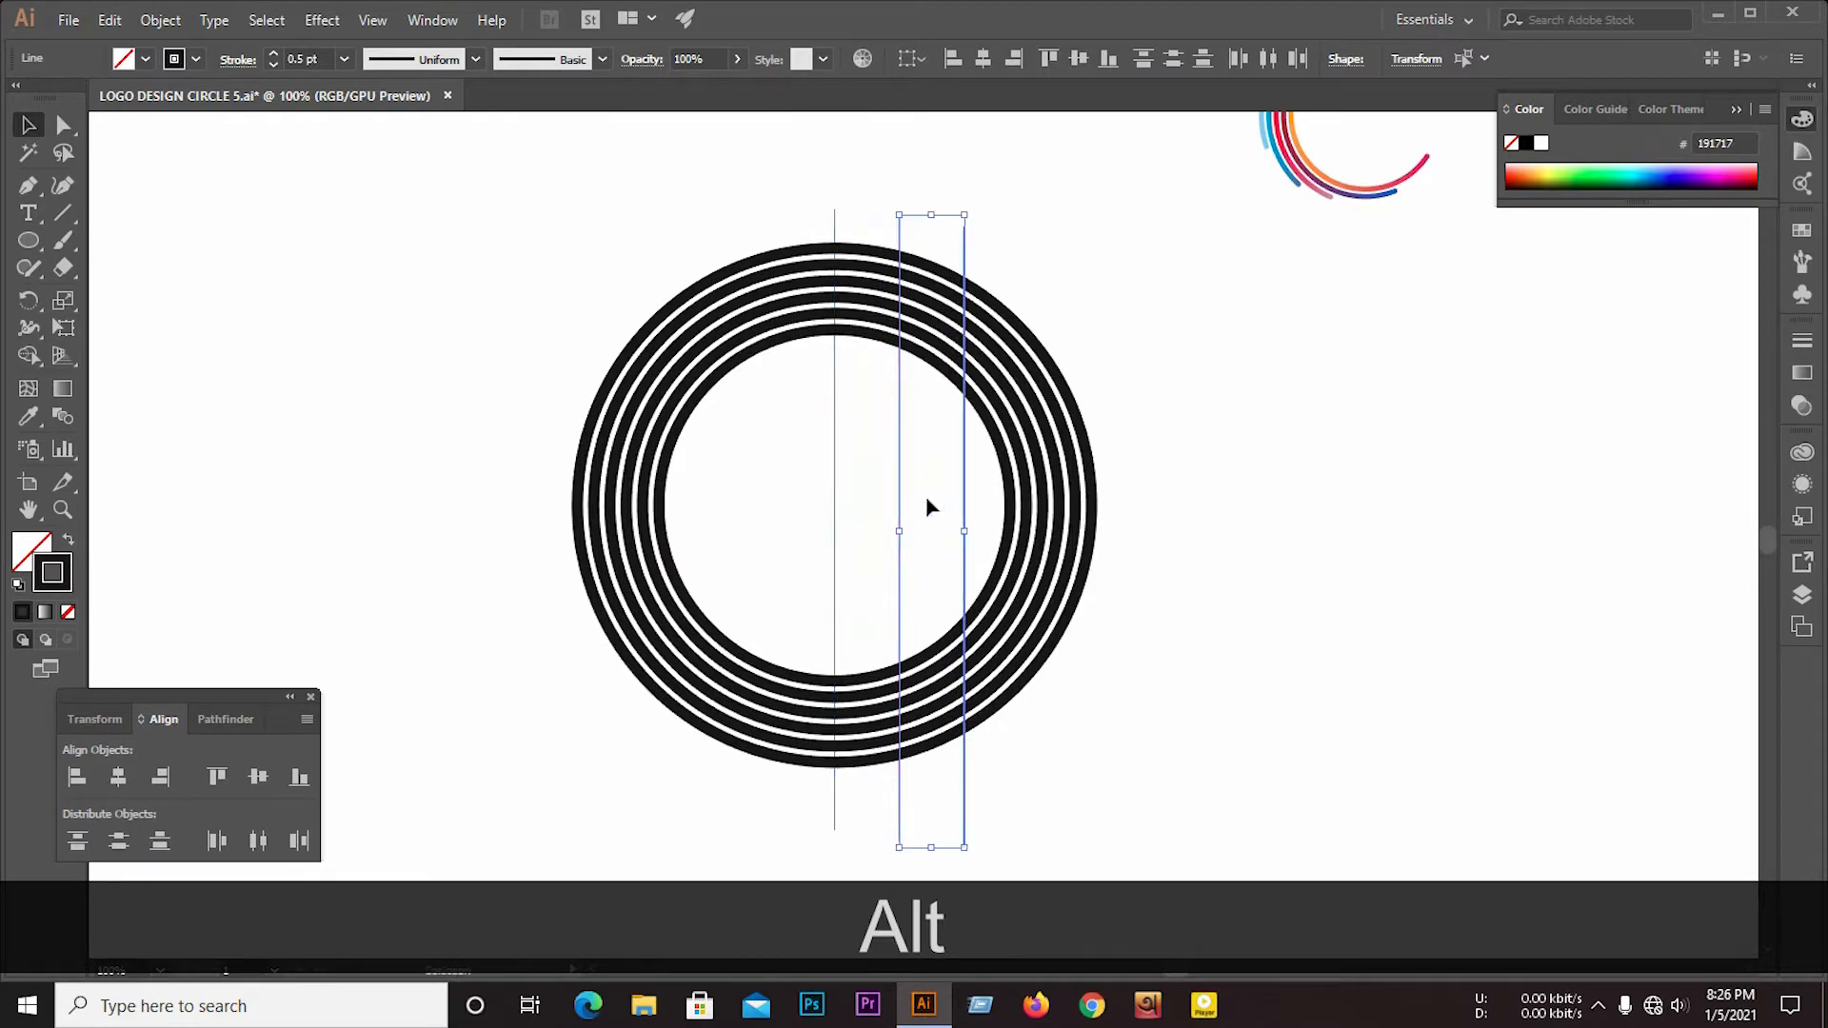
pyautogui.keyDown('alt'); pyautogui.scroll(-2, 457, 432); pyautogui.keyUp('alt')
pyautogui.press('alt')
pyautogui.keyDown('alt'); pyautogui.scroll(2, 1106, 207); pyautogui.keyUp('alt')
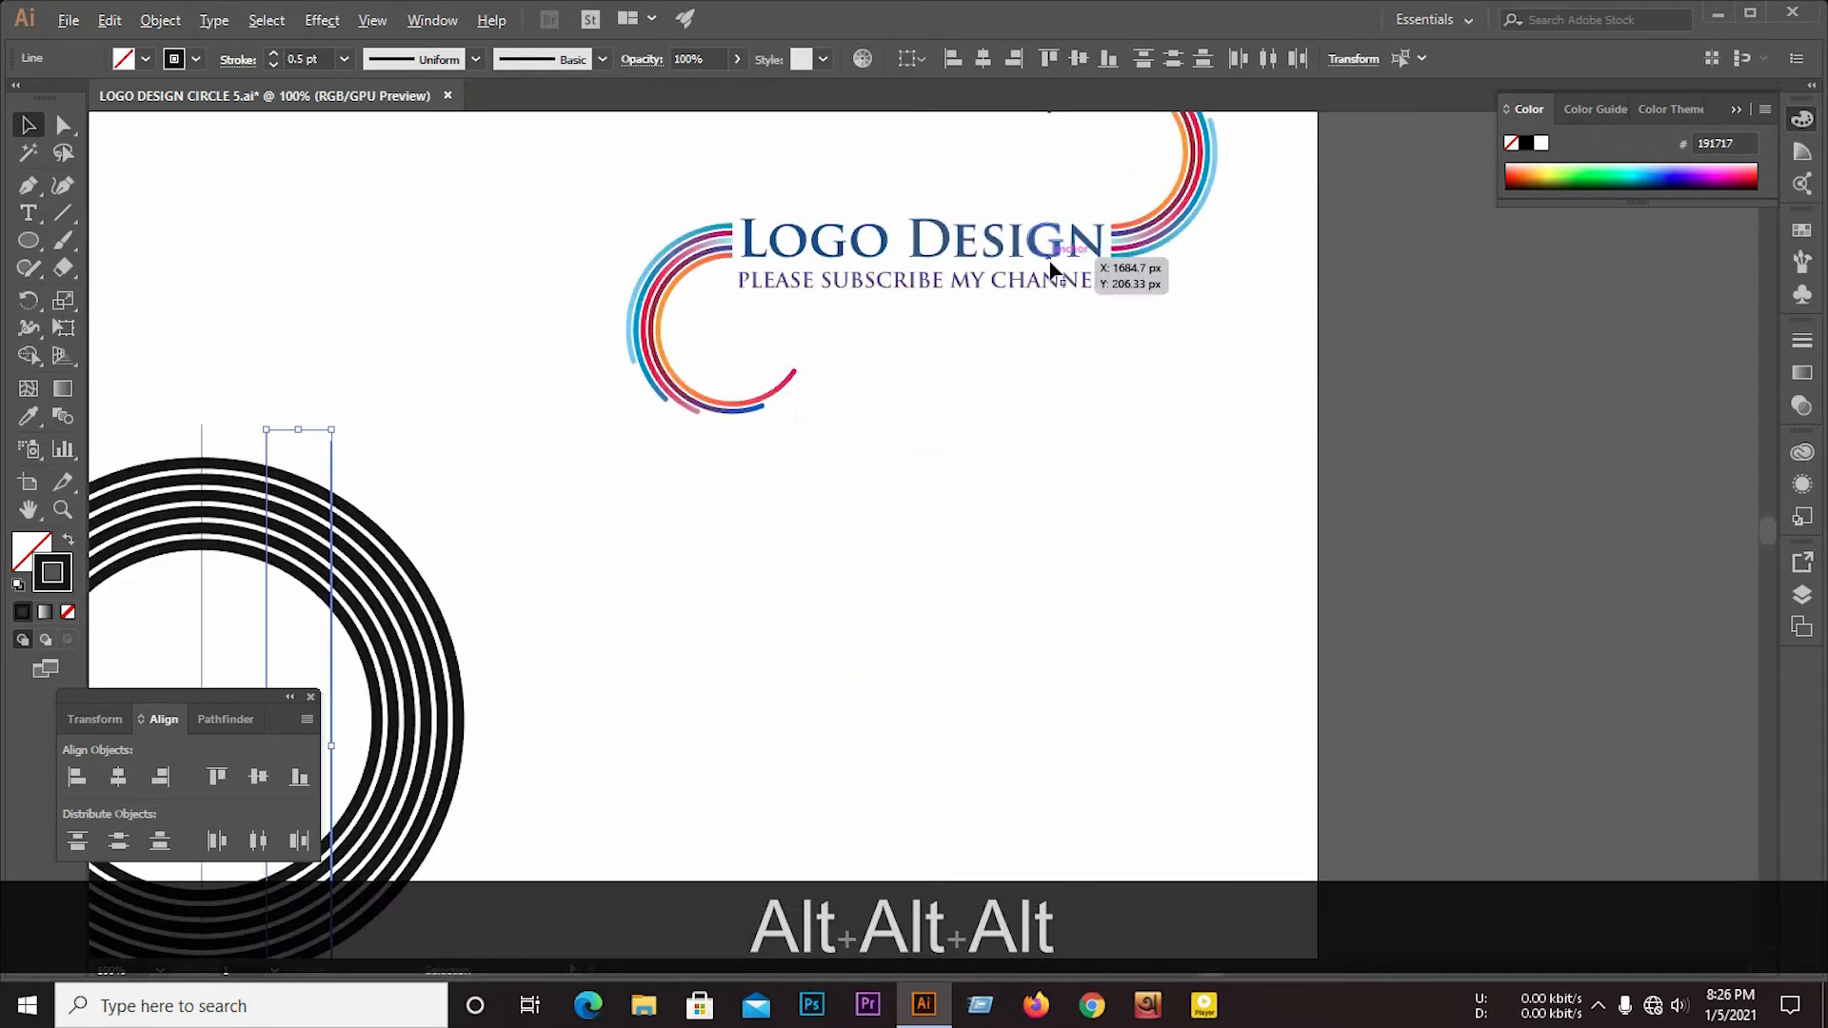
pyautogui.scroll(1, 1274, 352)
pyautogui.keyDown('alt'); pyautogui.scroll(-2, 1397, 357); pyautogui.keyUp('alt')
pyautogui.keyDown('alt'); pyautogui.scroll(2, 826, 667); pyautogui.keyUp('alt')
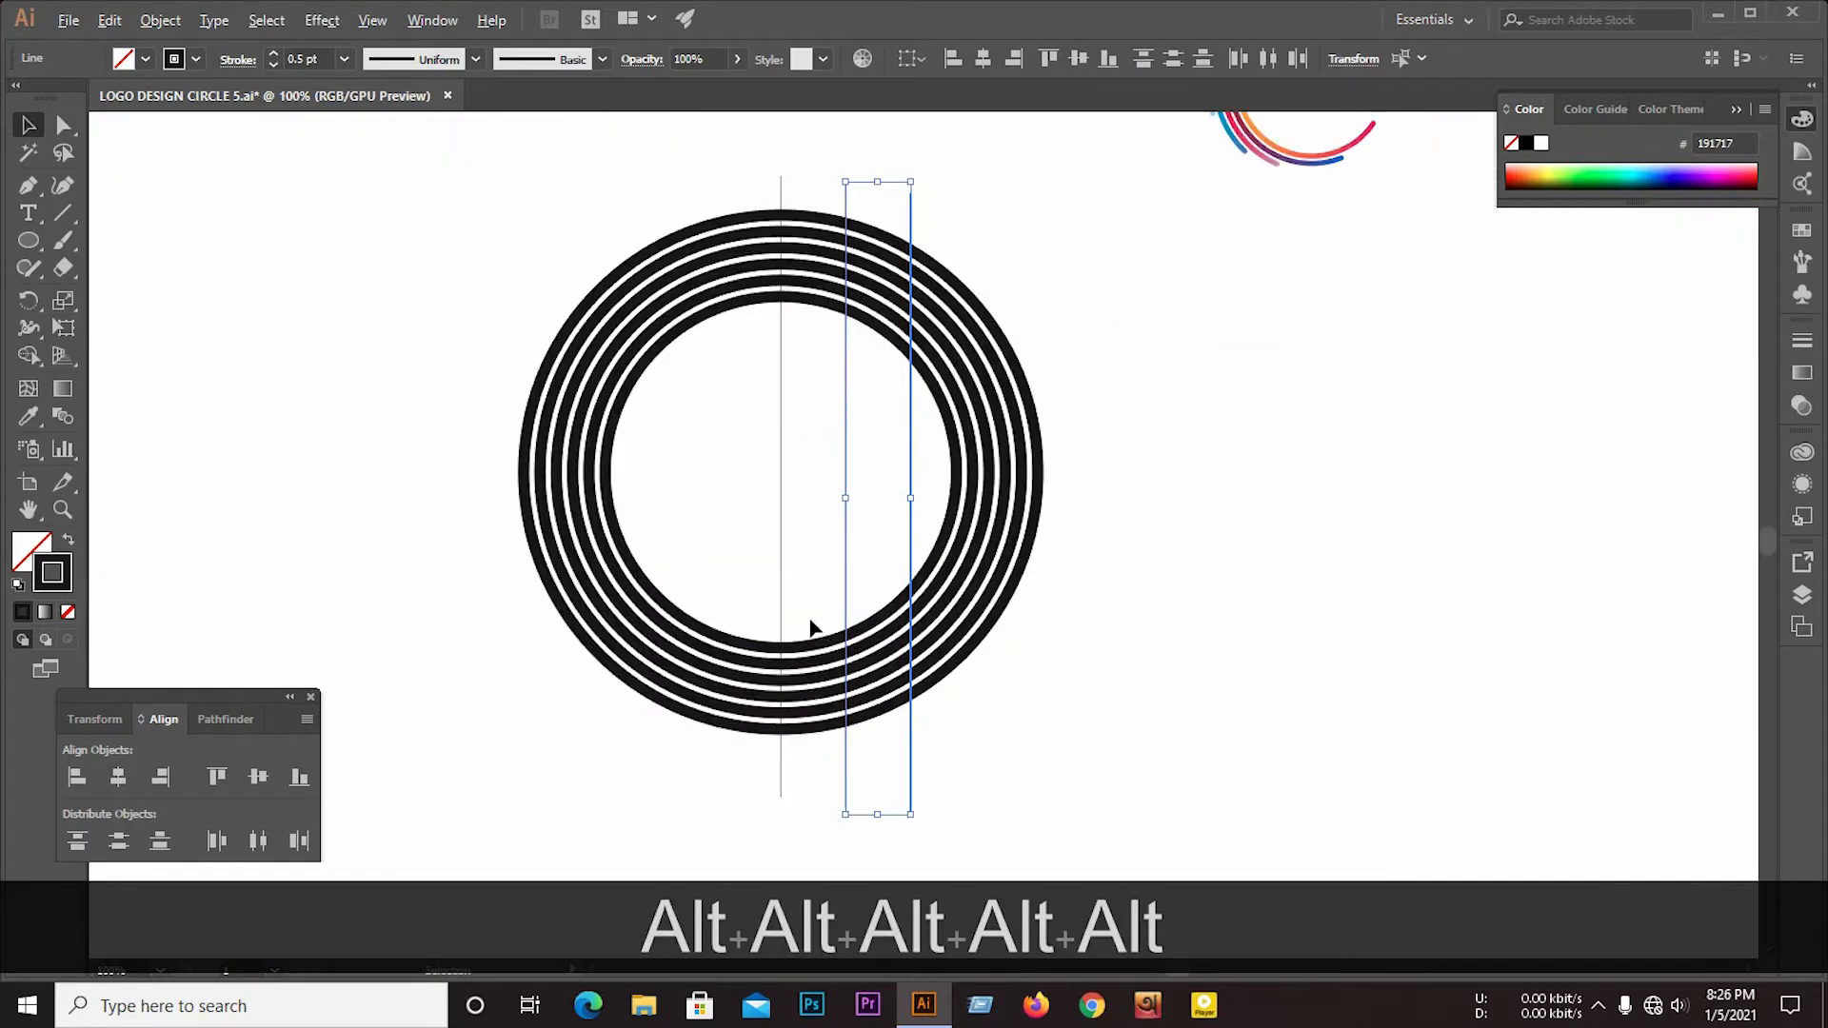
pyautogui.hotkey('ctrl', 'z')
pyautogui.hotkey('ctrl', 'z')
pyautogui.click(763, 487)
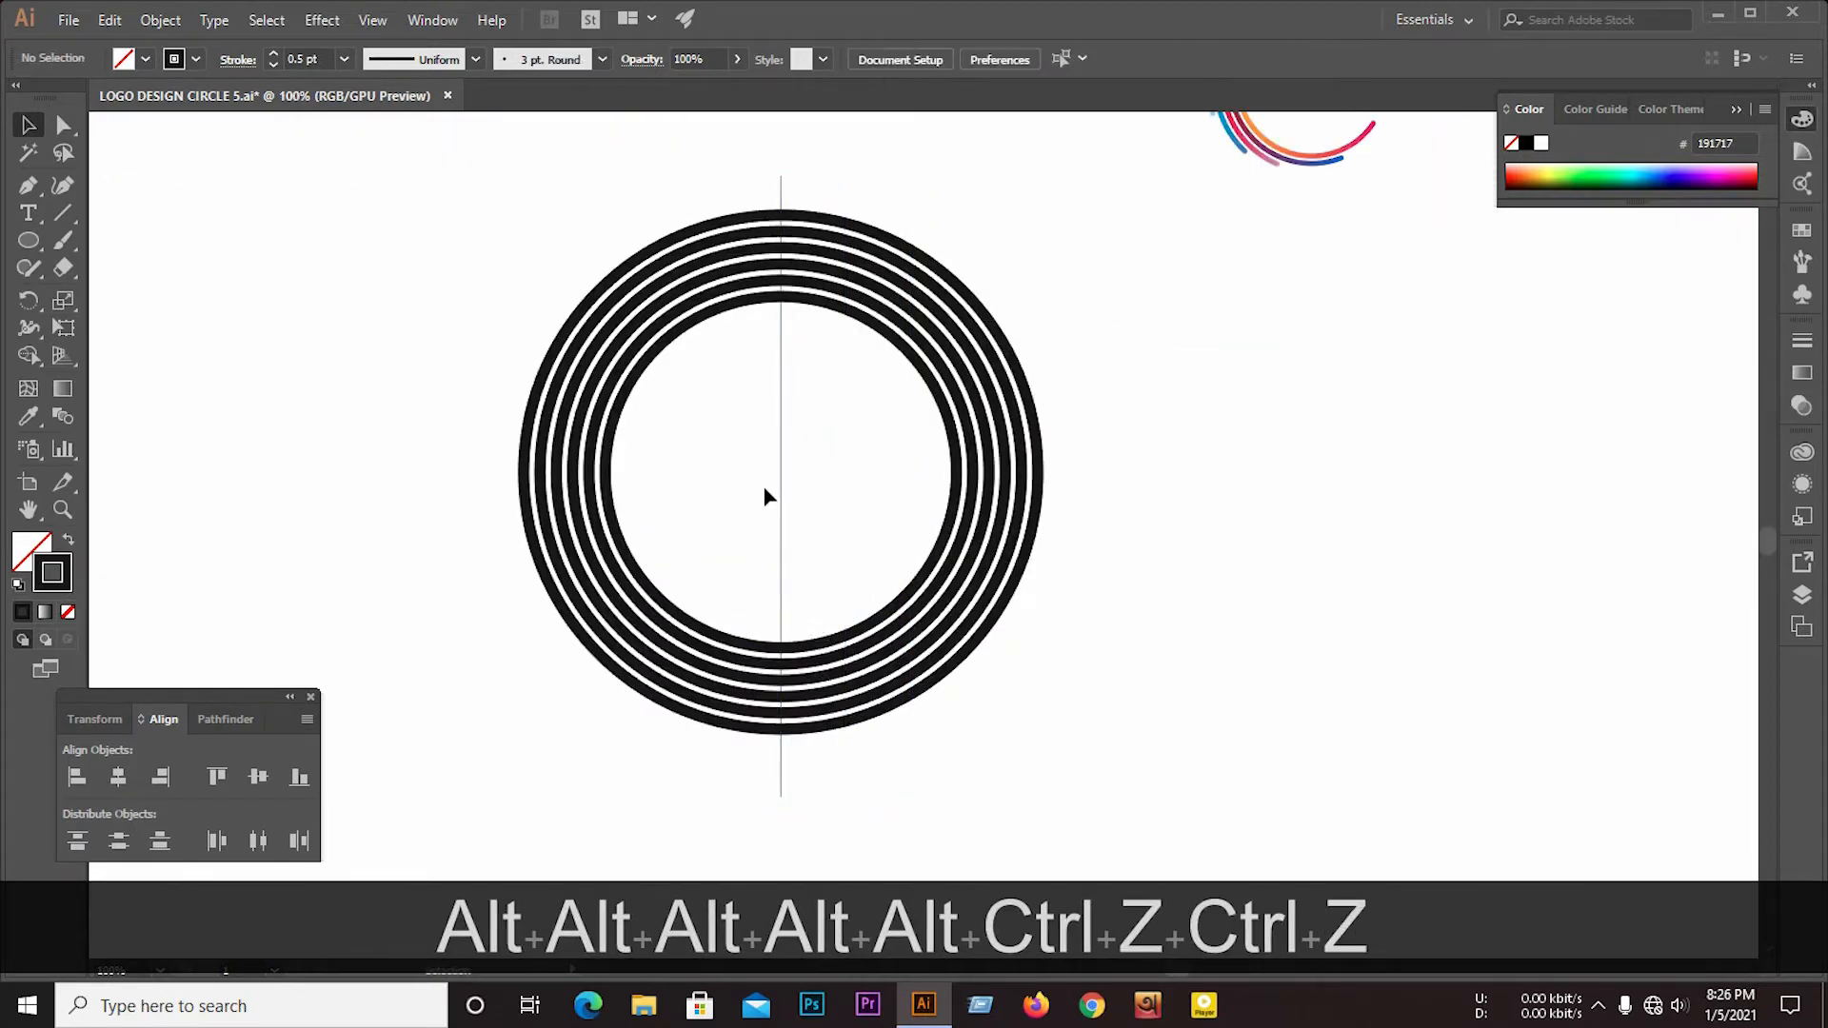
# Step: Copy the vertical line to both sides of the center, making five evenly spaced vertical lines across the rings
pyautogui.moveTo(781, 476); pyautogui.dragTo(860, 481)
pyautogui.moveTo(692, 484); pyautogui.dragTo(787, 482)
pyautogui.click(687, 429)
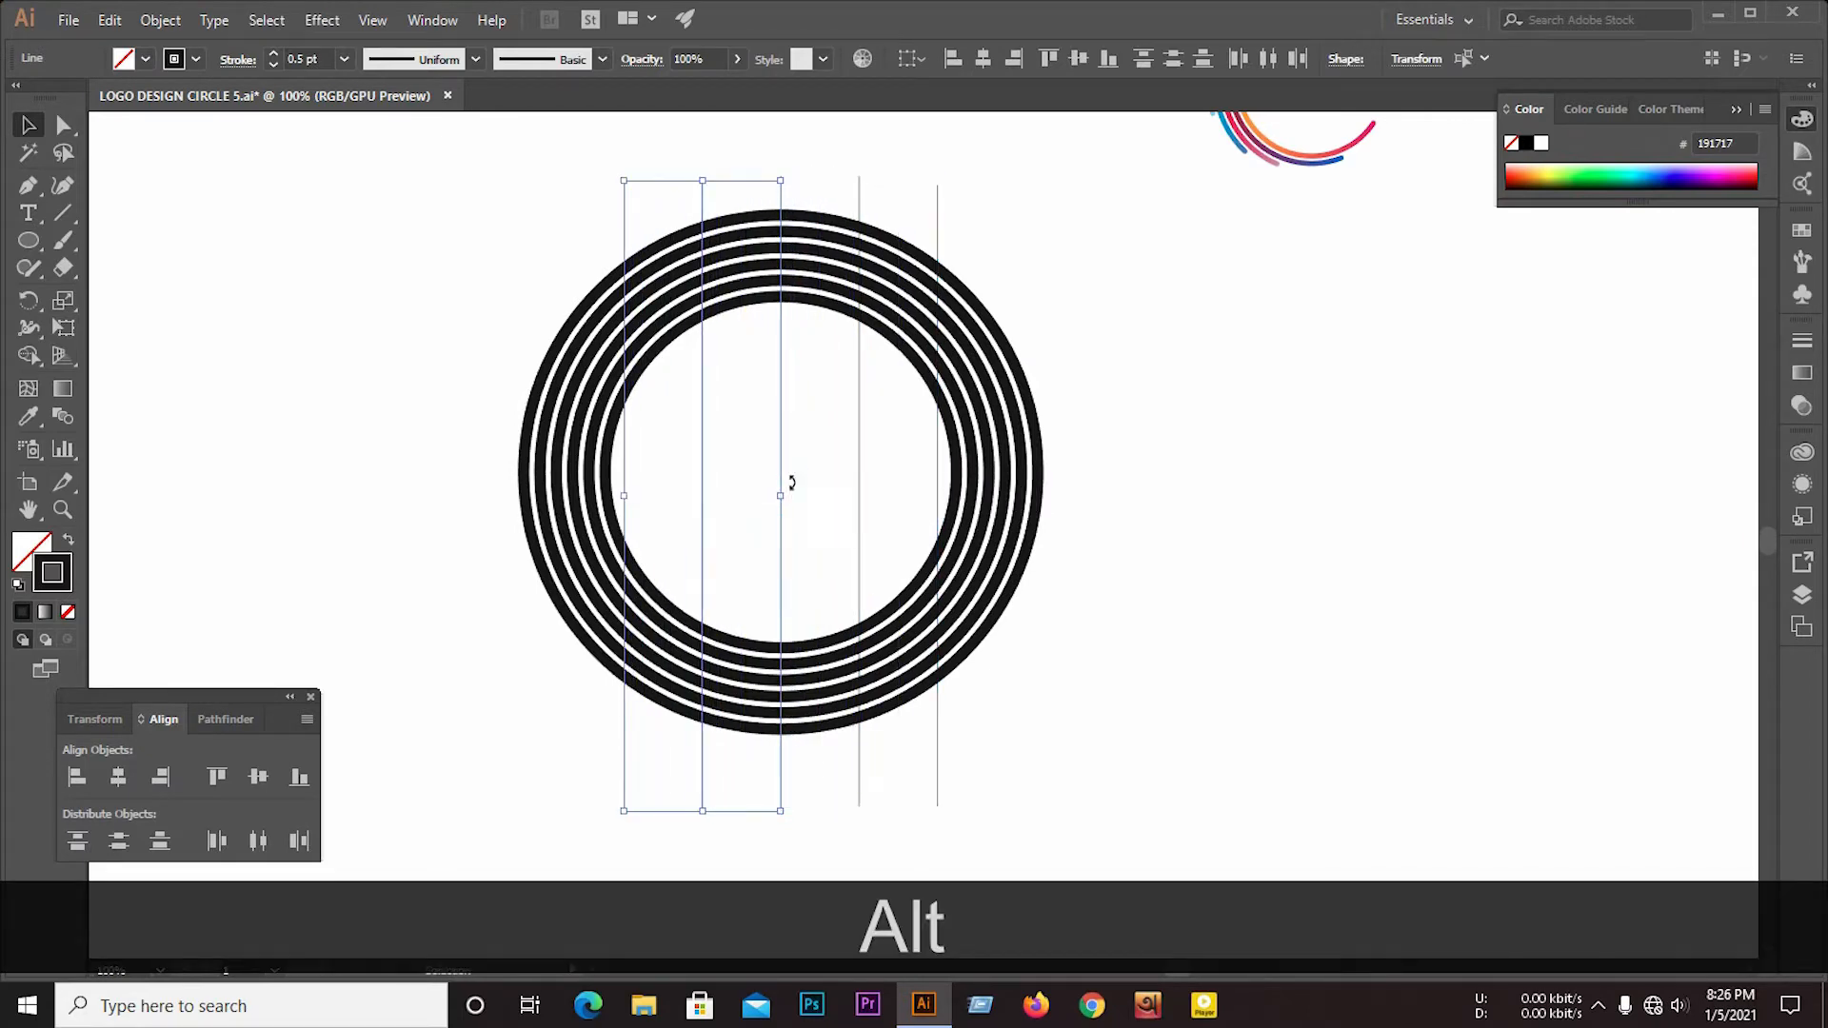
pyautogui.click(621, 448)
pyautogui.scroll(-1, 838, 462)
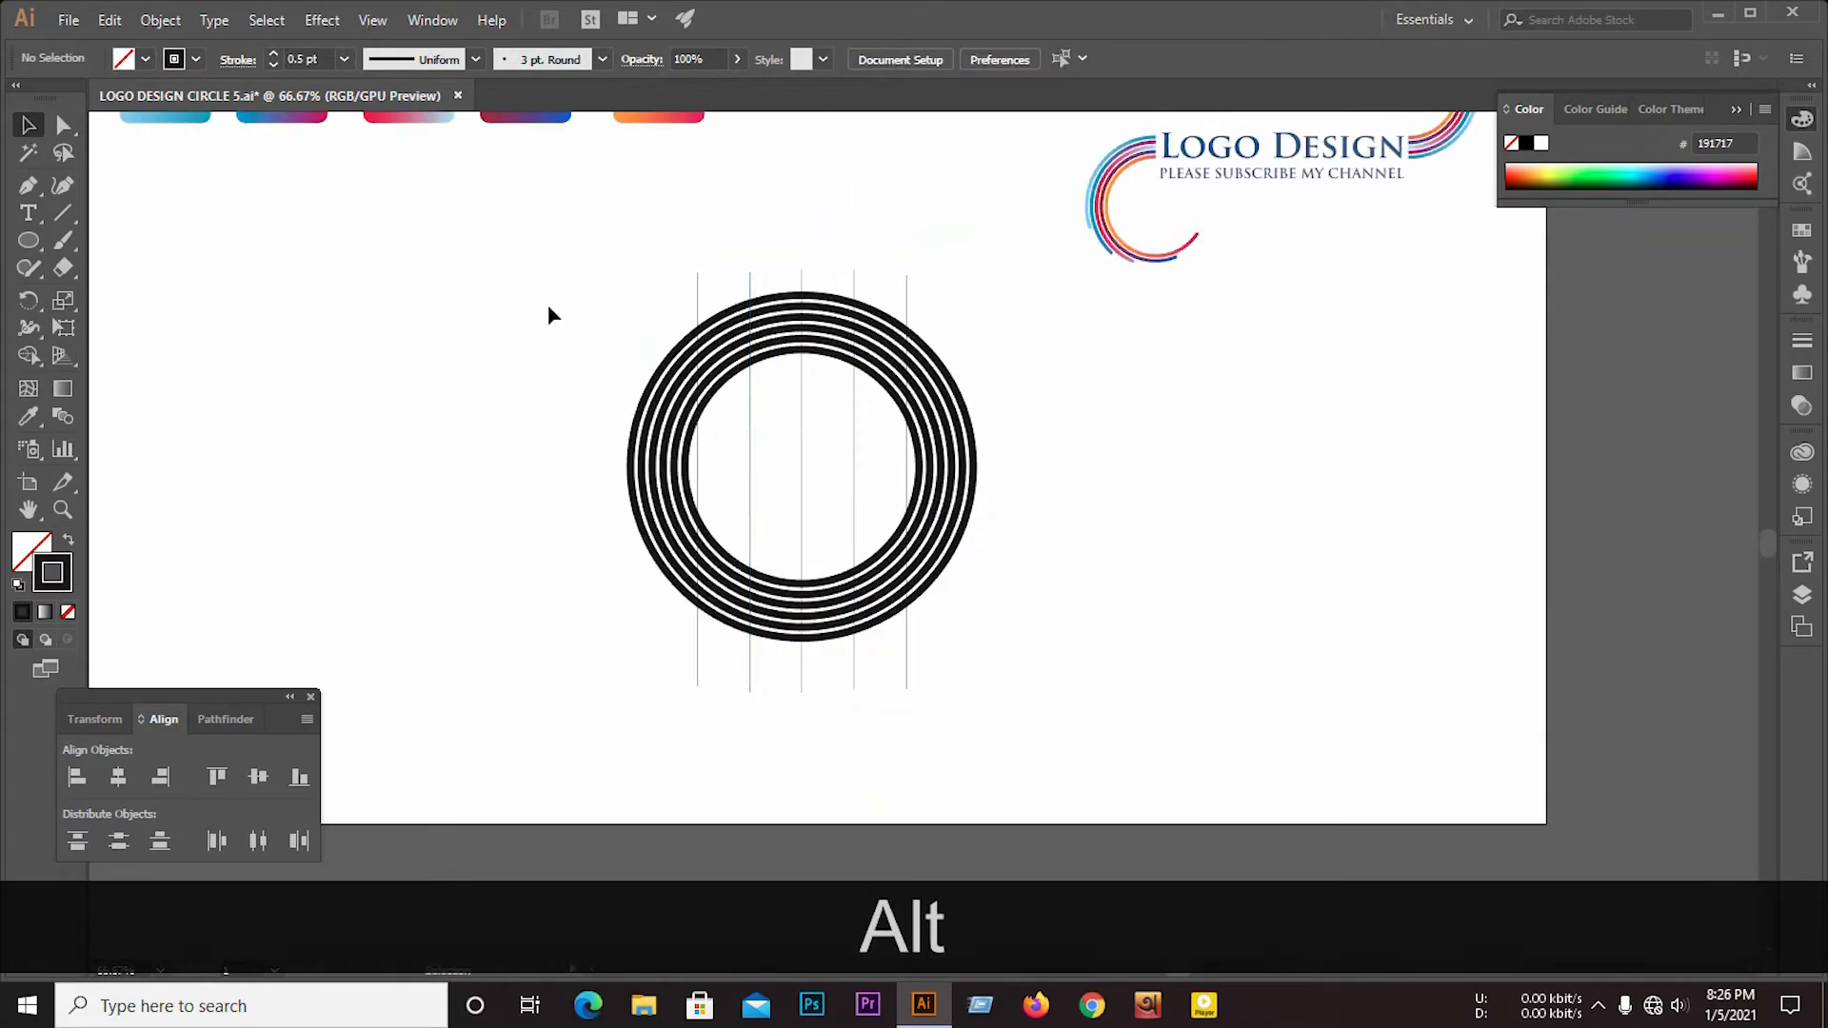
# Step: Divide the concentric rings along the five vertical lines using Pathfinder Divide and ungroup the resulting pieces
pyautogui.moveTo(469, 253); pyautogui.dragTo(1049, 739)
pyautogui.scroll(2, 866, 609)
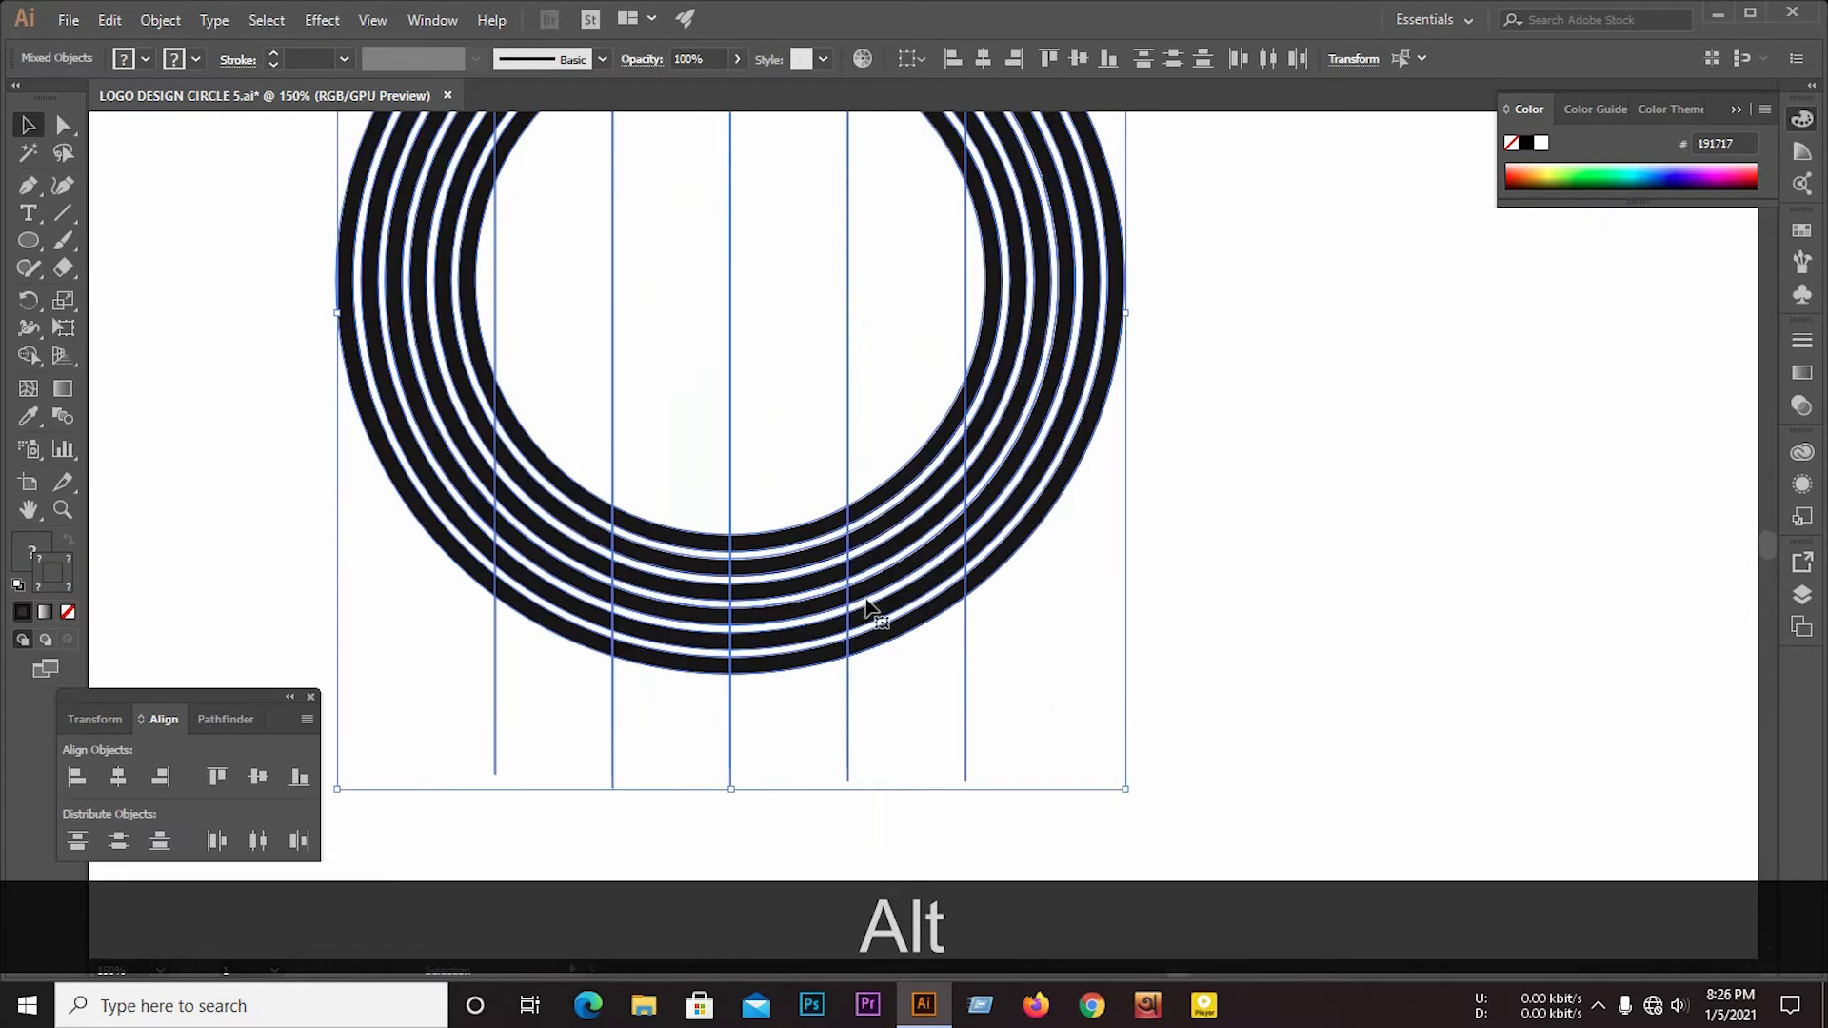
pyautogui.click(215, 725)
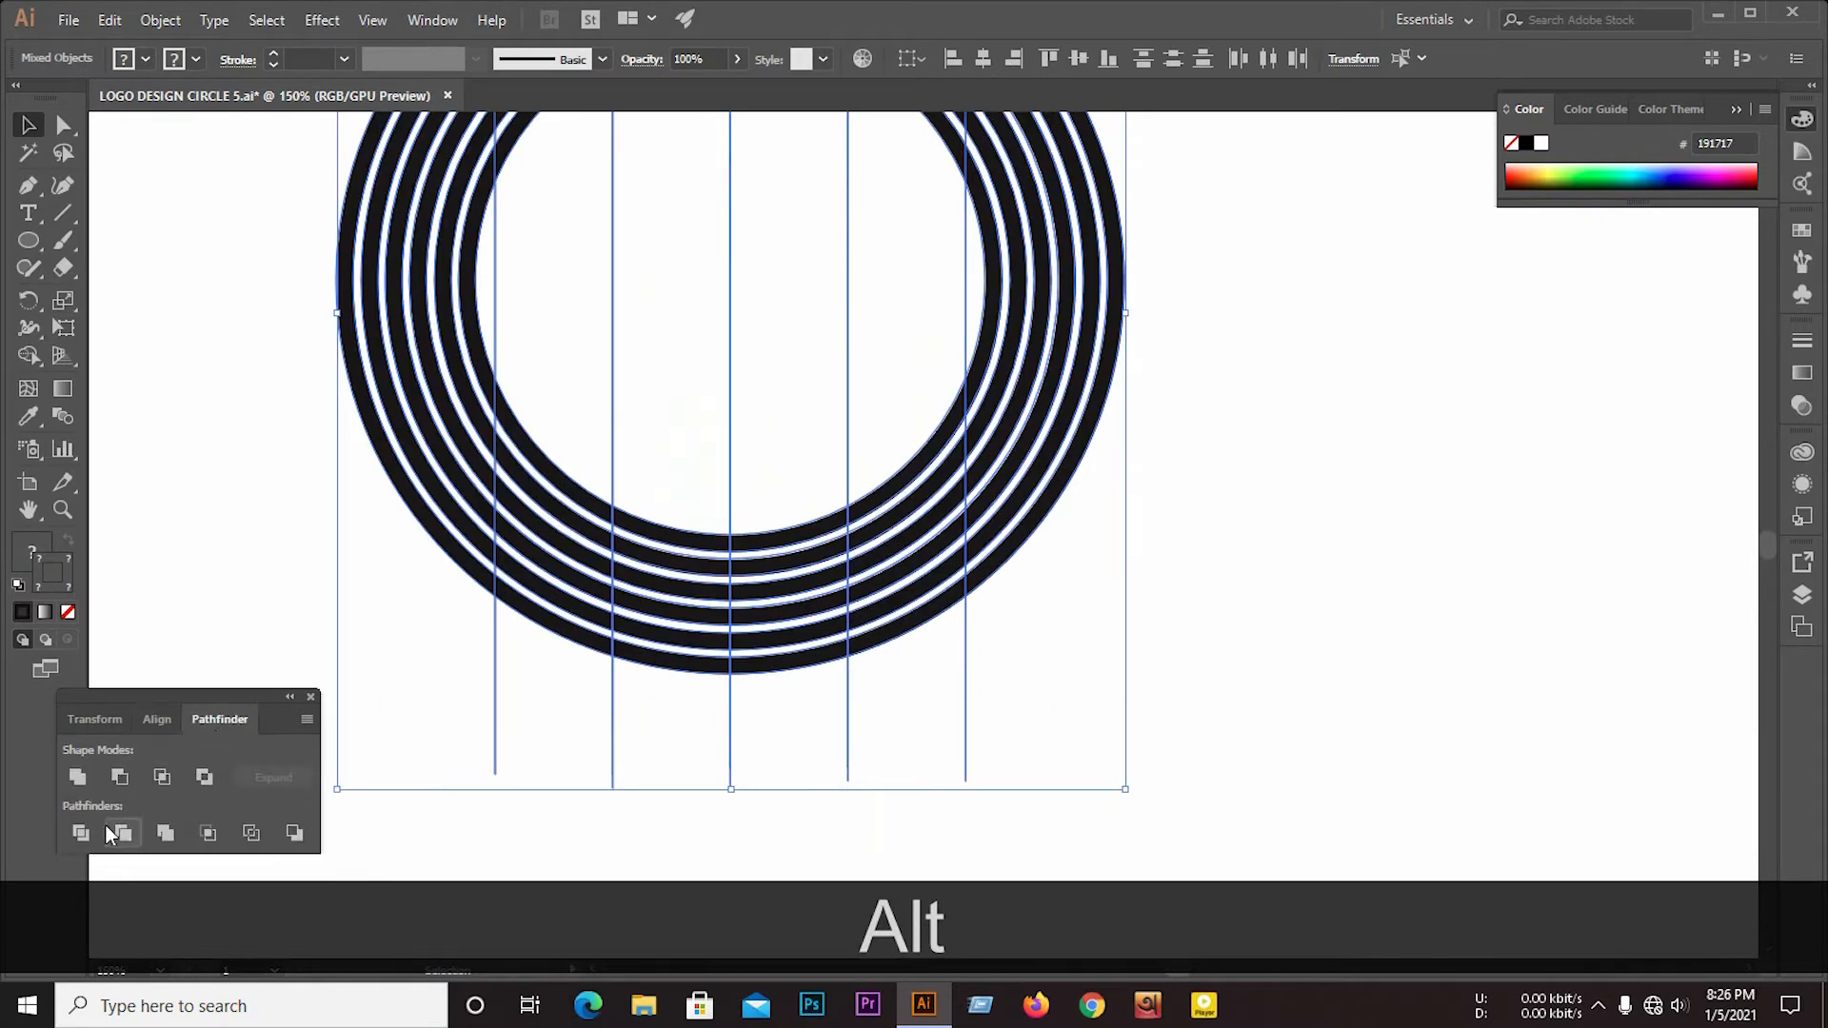
pyautogui.click(107, 828)
pyautogui.rightClick(613, 426)
pyautogui.click(666, 605)
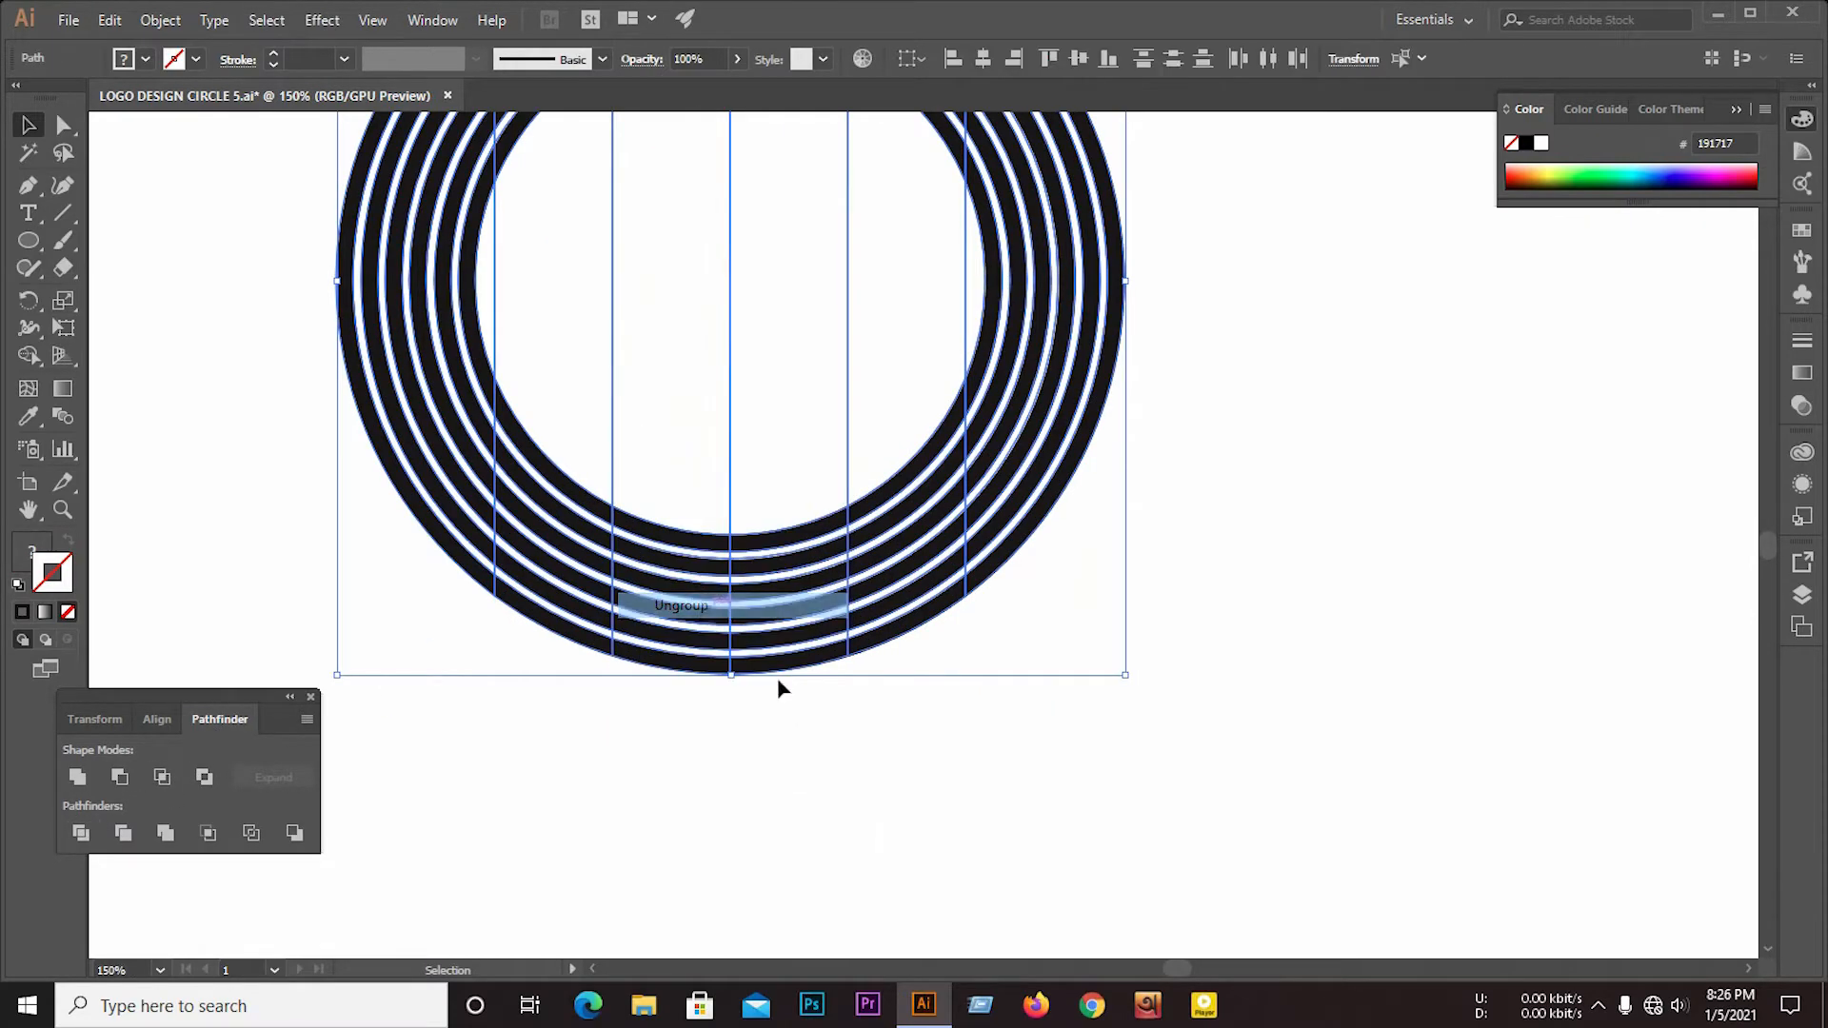
# Step: Delete the empty center pieces, the ring sections beyond the rightmost dividing line, and all sections of the rings' upper right quarter
pyautogui.scroll(-1, 874, 790)
pyautogui.moveTo(657, 446); pyautogui.dragTo(943, 423)
pyautogui.press('BackSpace')
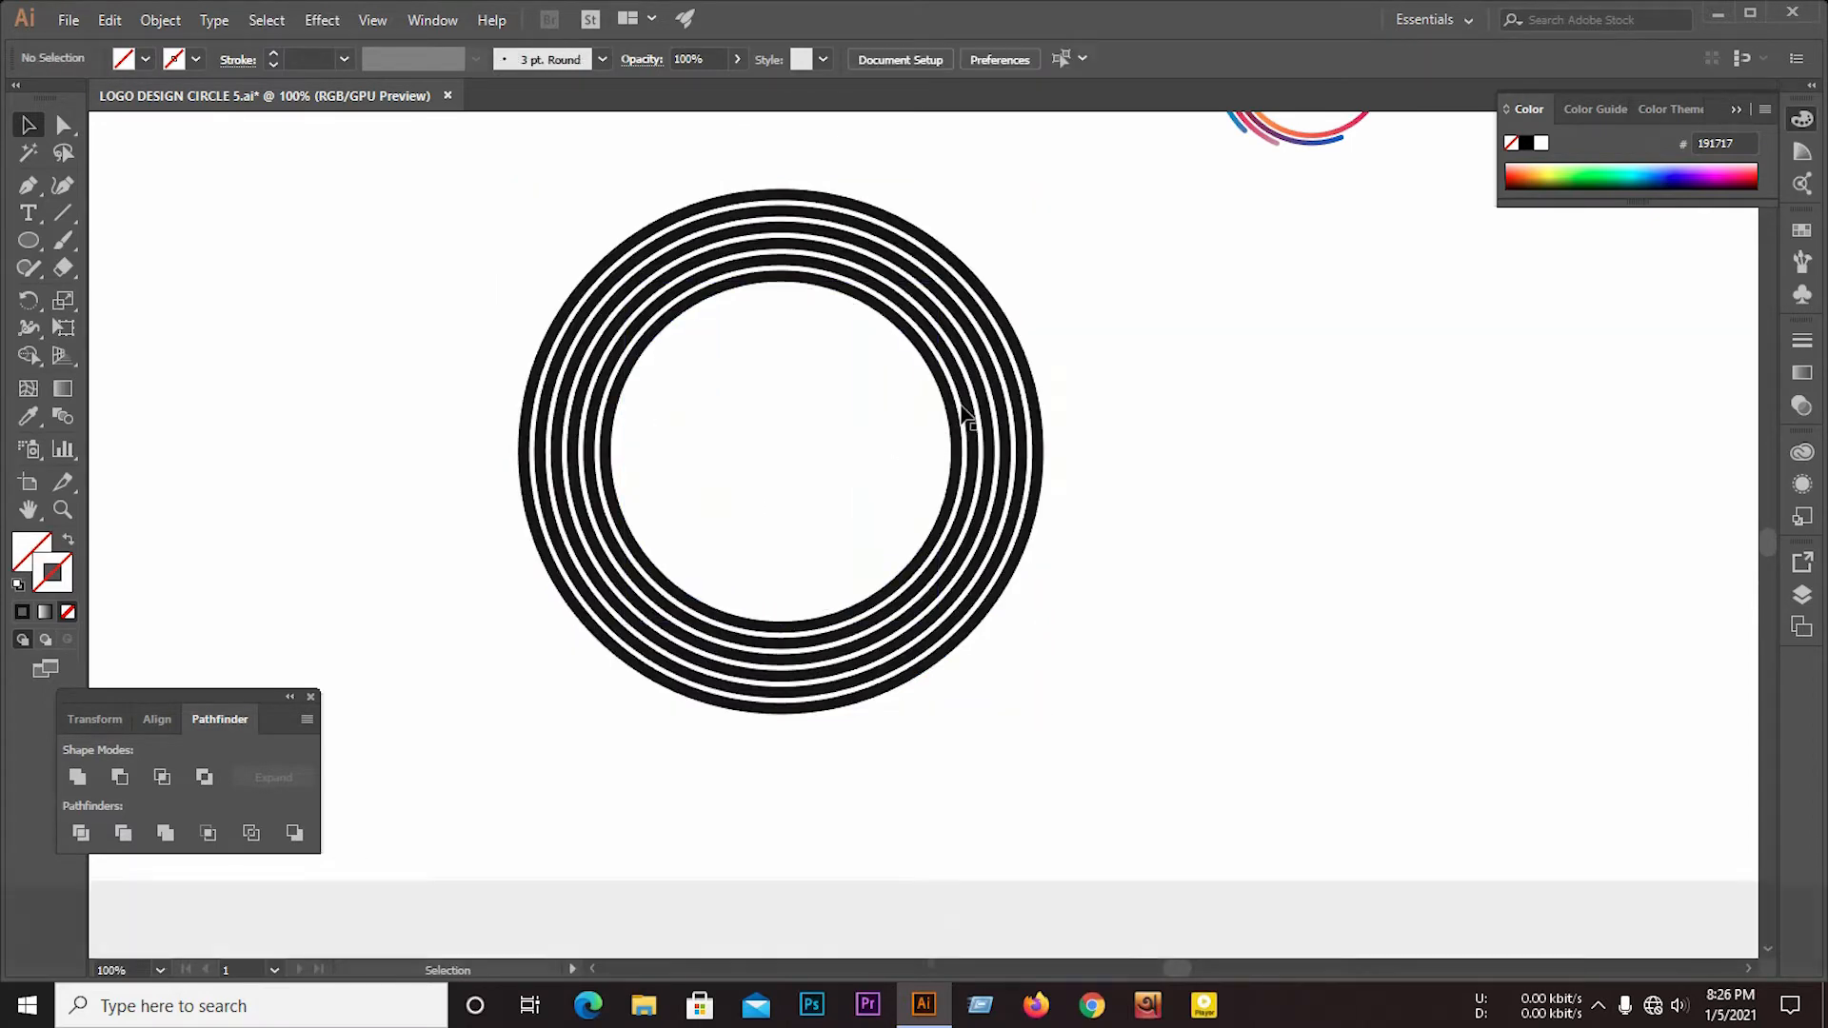
pyautogui.moveTo(958, 220); pyautogui.dragTo(986, 680)
pyautogui.press('BackSpace')
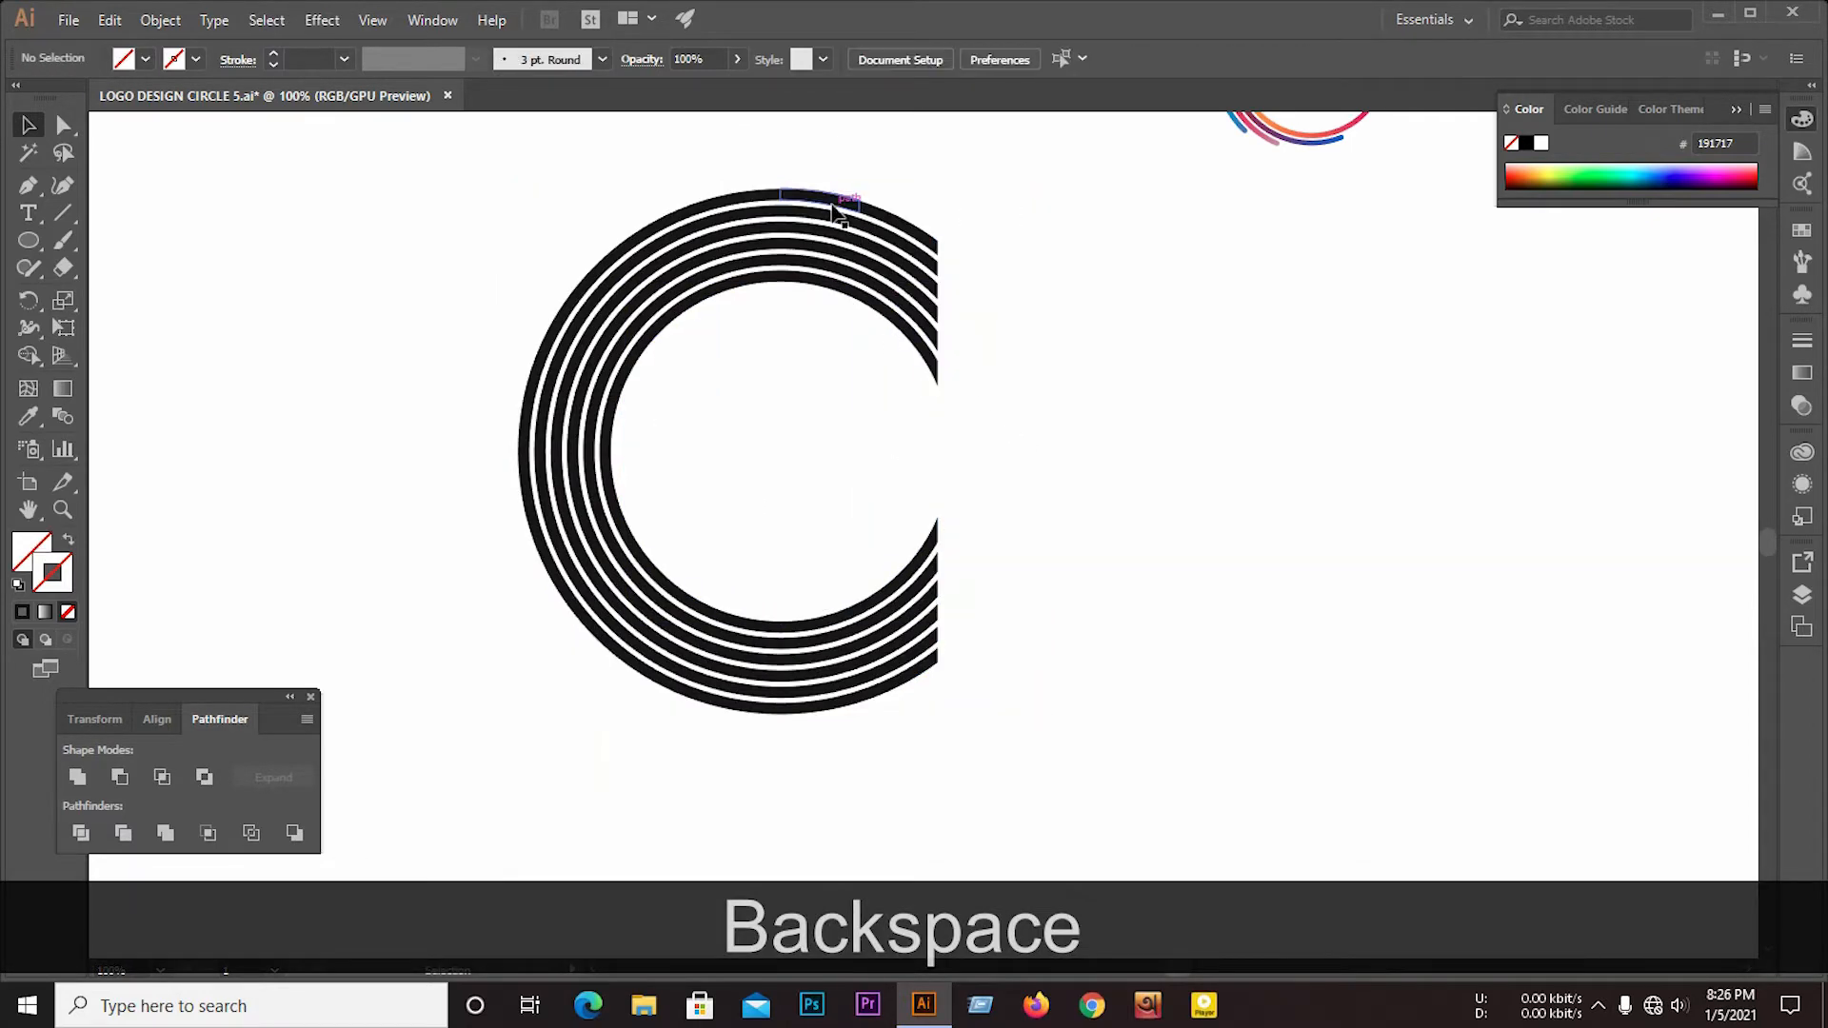
pyautogui.moveTo(909, 159); pyautogui.dragTo(1014, 308)
pyautogui.press('BackSpace')
pyautogui.moveTo(832, 196); pyautogui.dragTo(892, 316)
pyautogui.press('BackSpace')
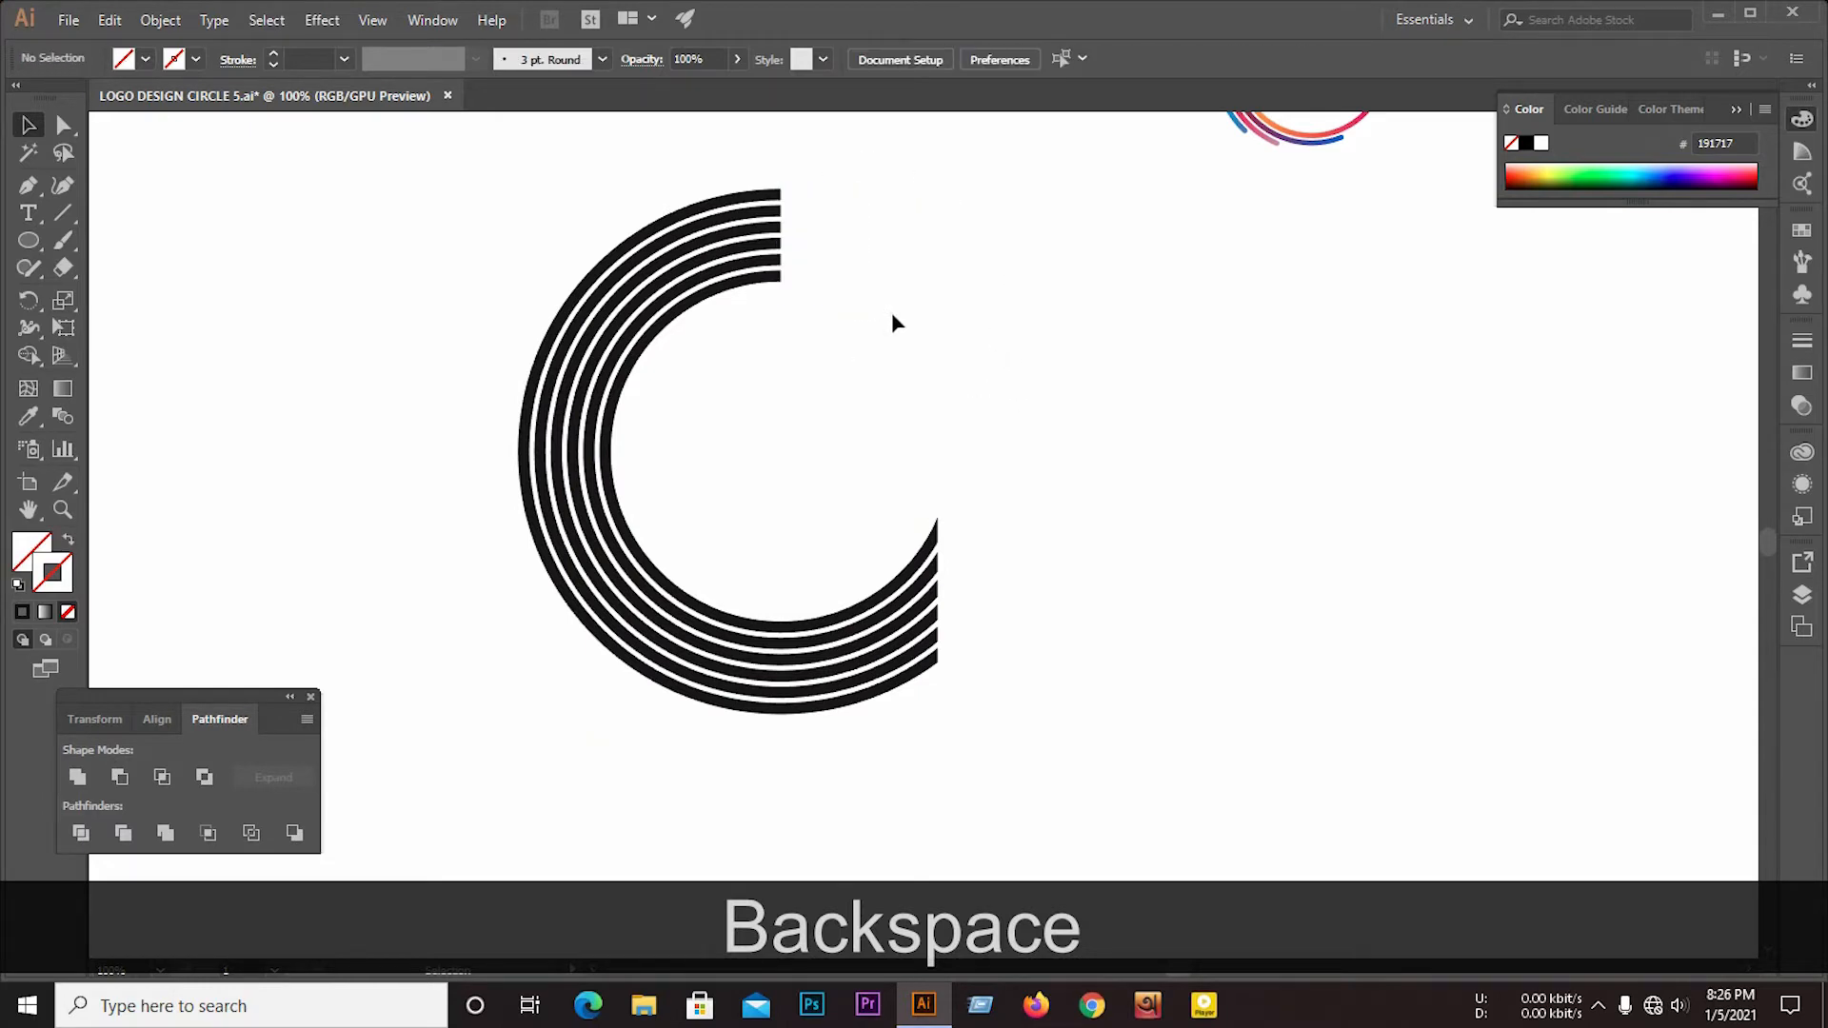
# Step: Delete the middle ring sections in the rightmost remaining lower strip, keeping its innermost and outermost pieces
pyautogui.click(926, 581)
pyautogui.press('BackSpace')
pyautogui.click(905, 624)
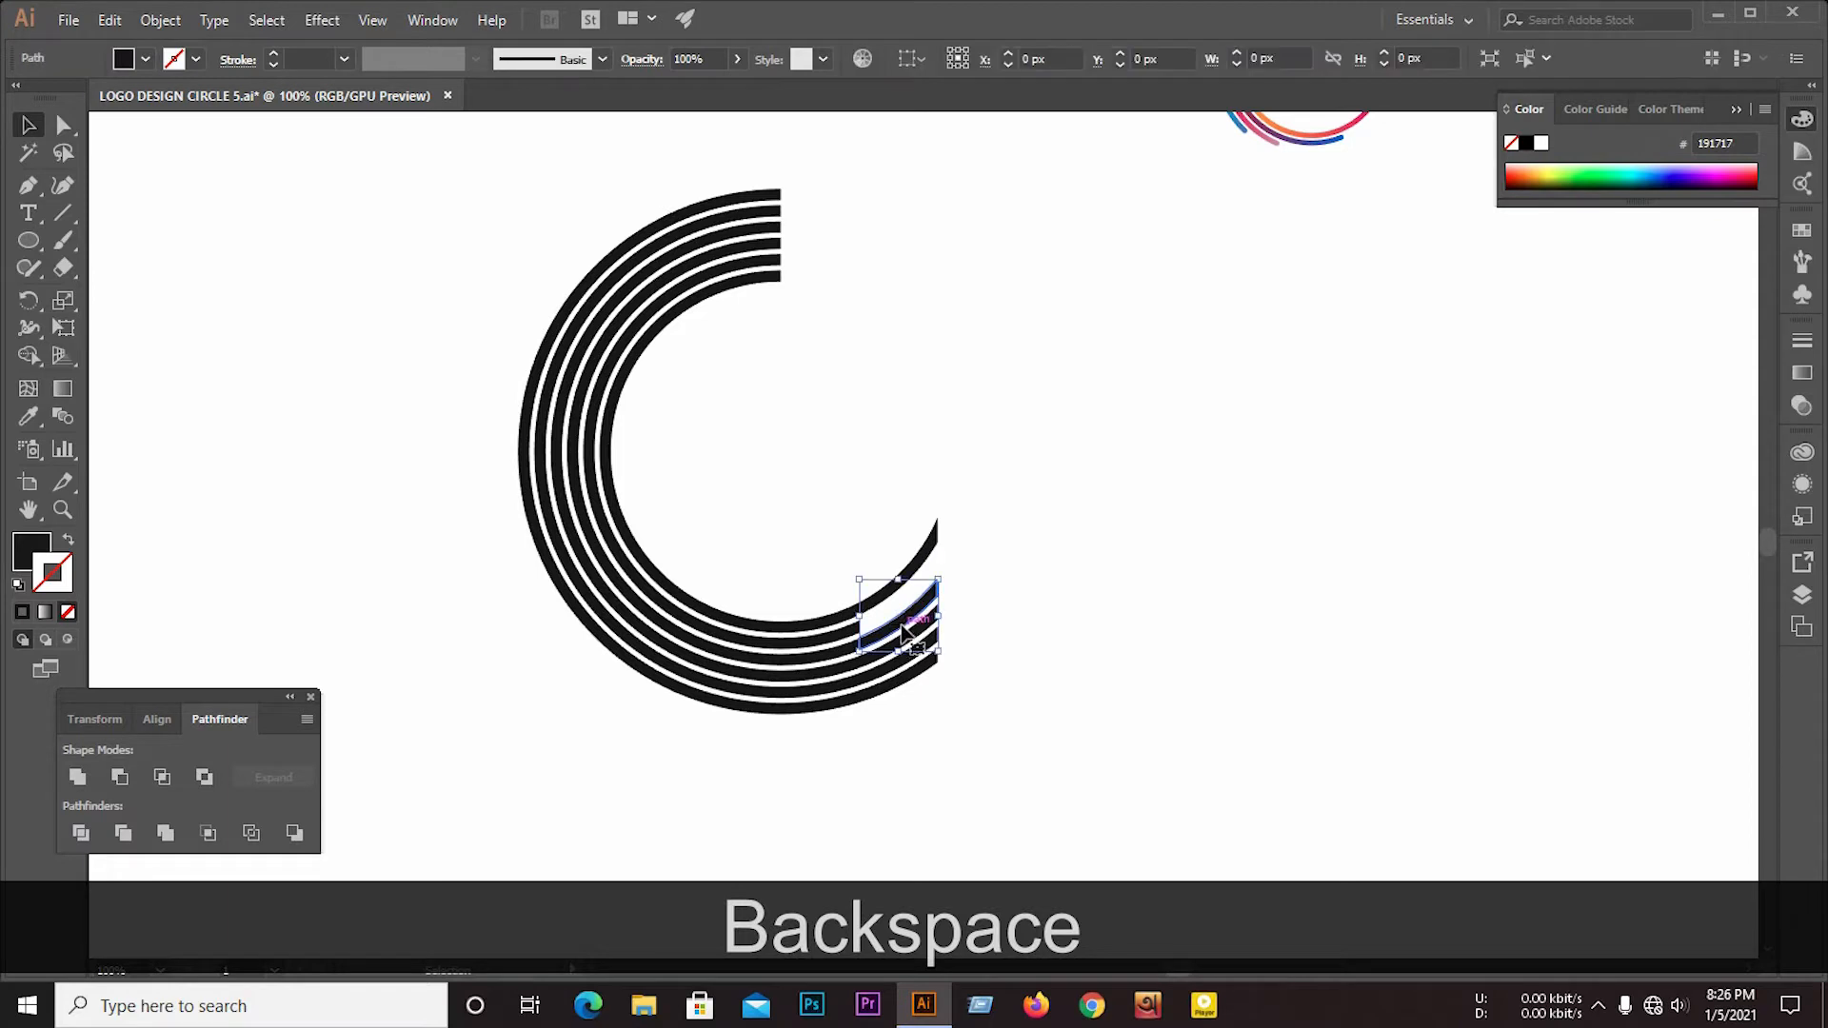
pyautogui.press('BackSpace')
pyautogui.click(910, 653)
pyautogui.press('BackSpace')
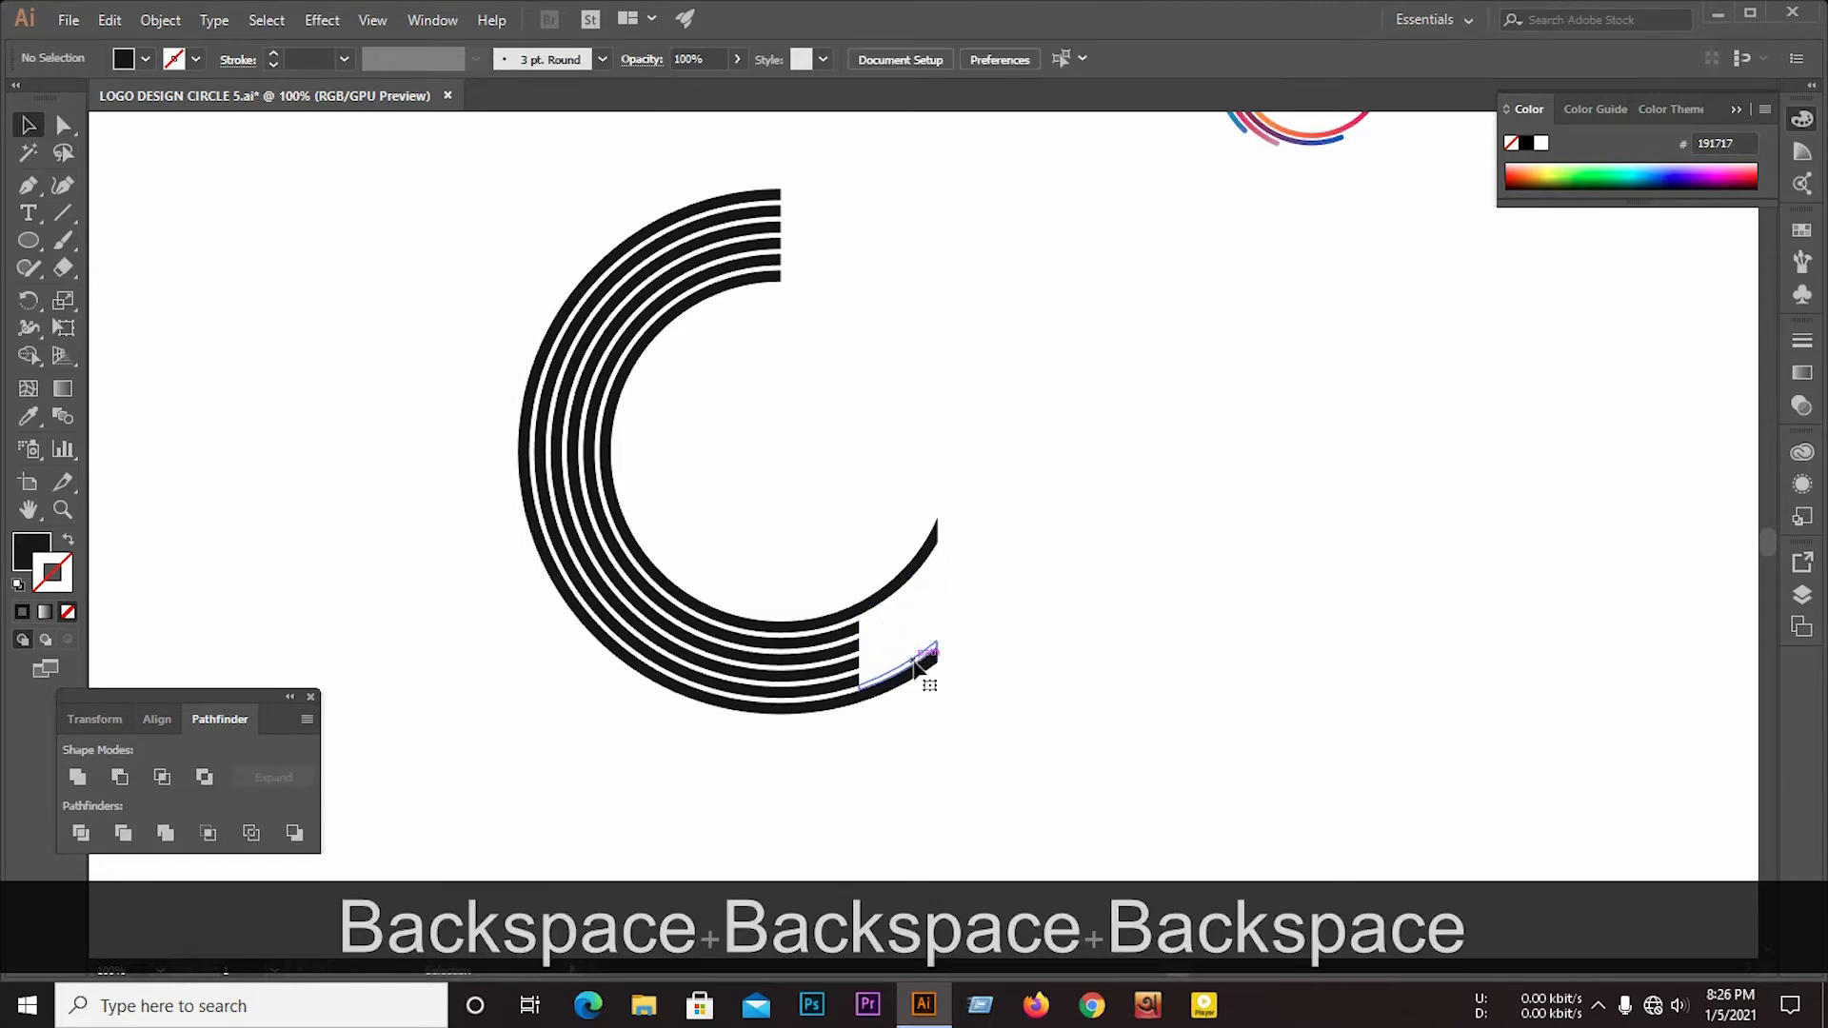
pyautogui.press('BackSpace')
# Step: Delete the four outer ring sections just right of the bottom center and the leftover outermost piece beside them
pyautogui.click(803, 659)
pyautogui.press('BackSpace')
pyautogui.click(810, 676)
pyautogui.press('BackSpace')
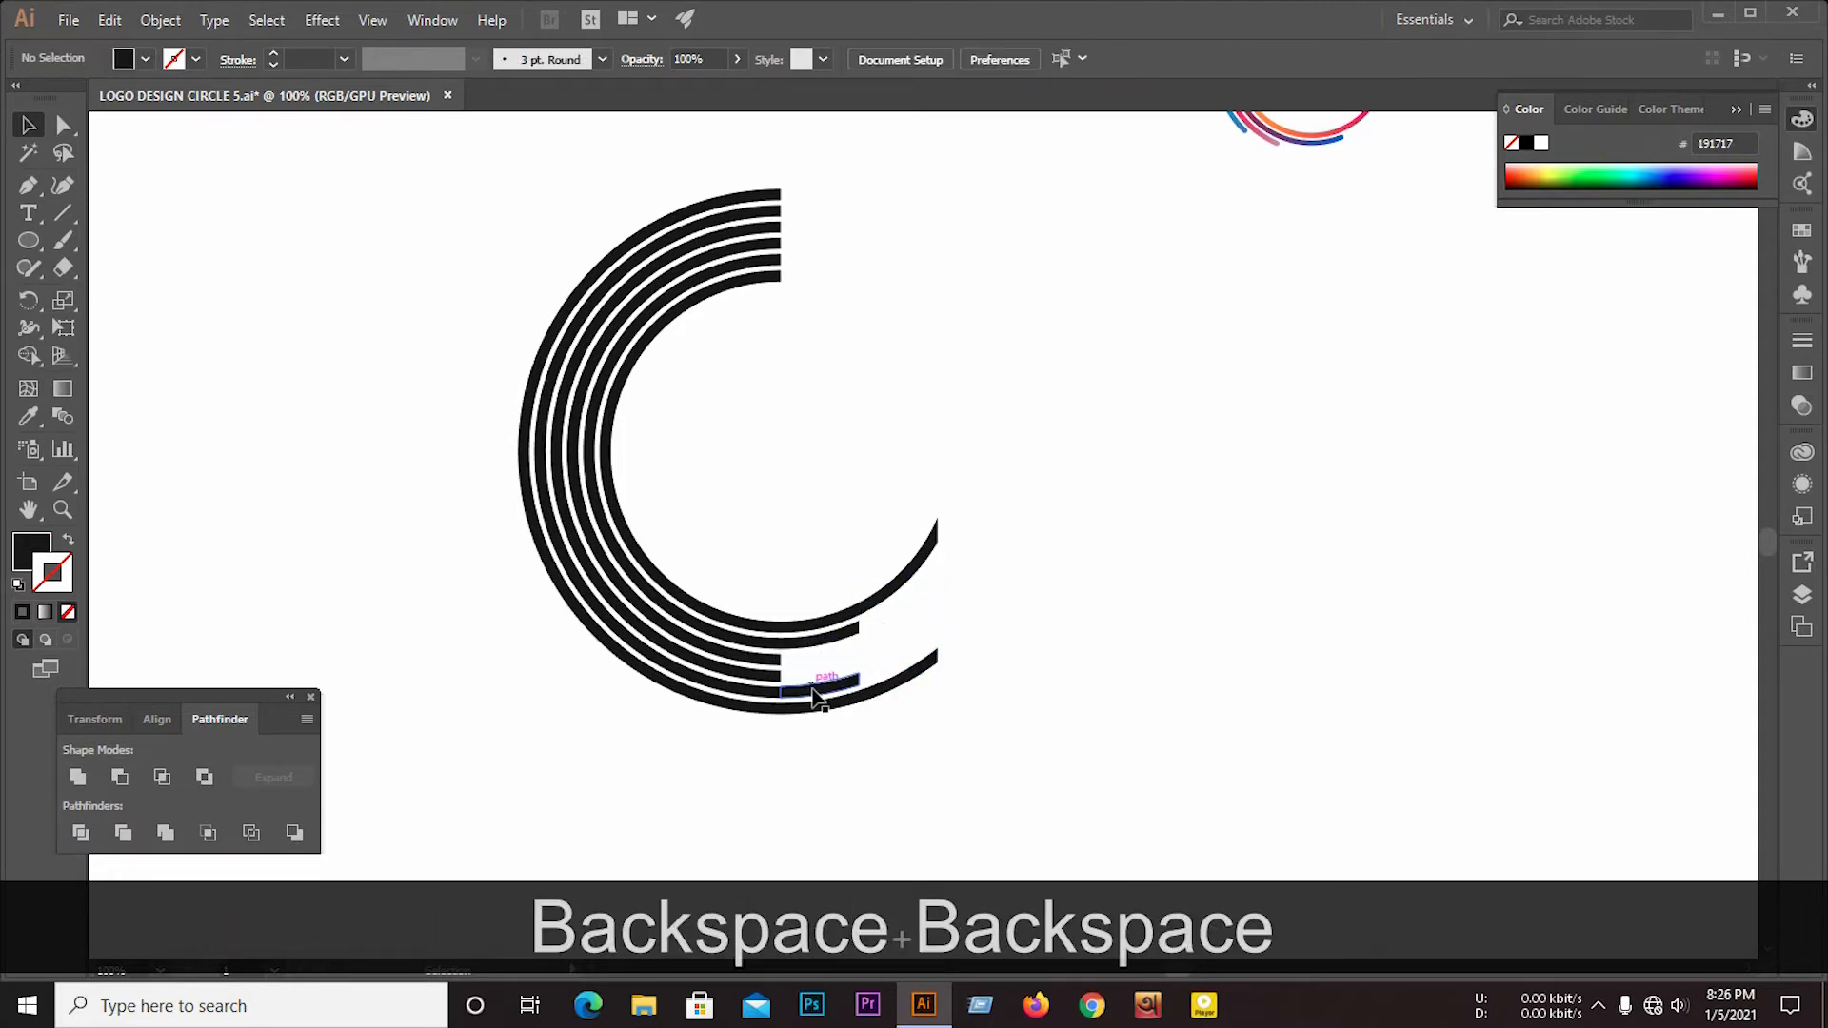
pyautogui.click(821, 692)
pyautogui.press('BackSpace')
pyautogui.click(843, 707)
pyautogui.press('BackSpace')
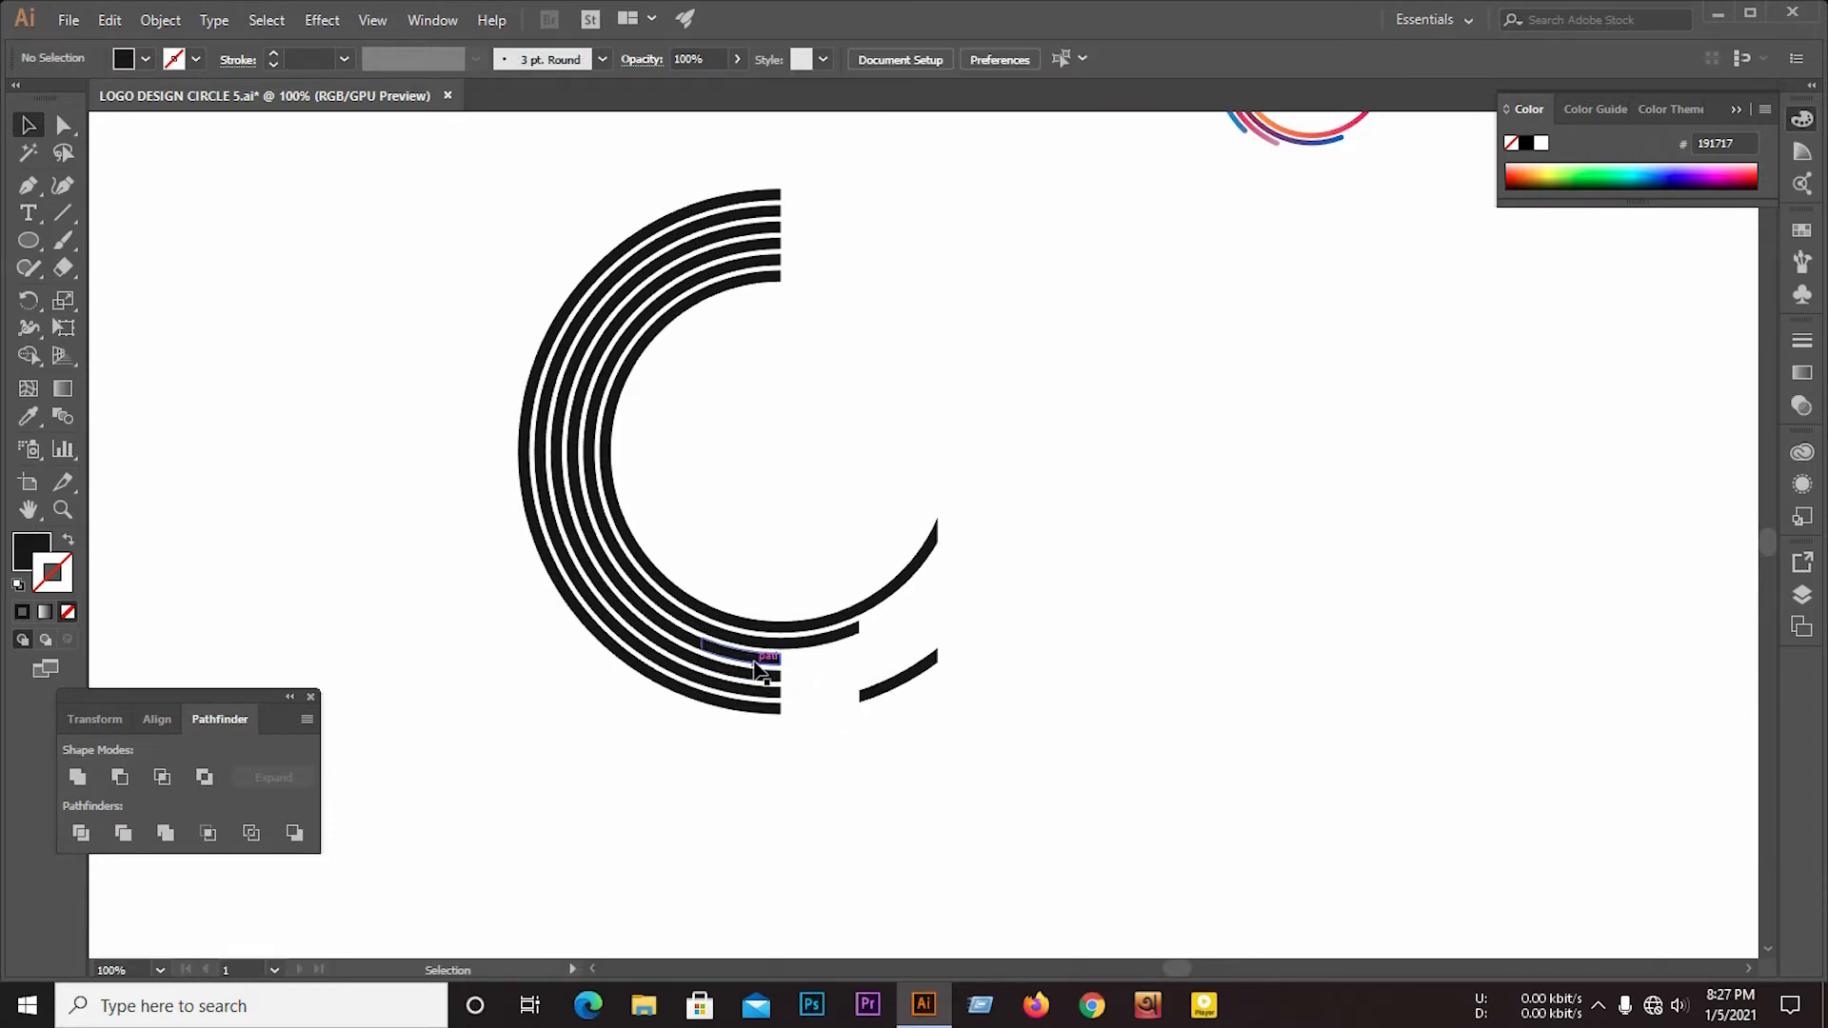
pyautogui.click(882, 697)
pyautogui.press('BackSpace')
# Step: Delete the three outer ring sections just left of the bottom center and the two outermost sections in the adjacent strip
pyautogui.click(763, 678)
pyautogui.press('BackSpace')
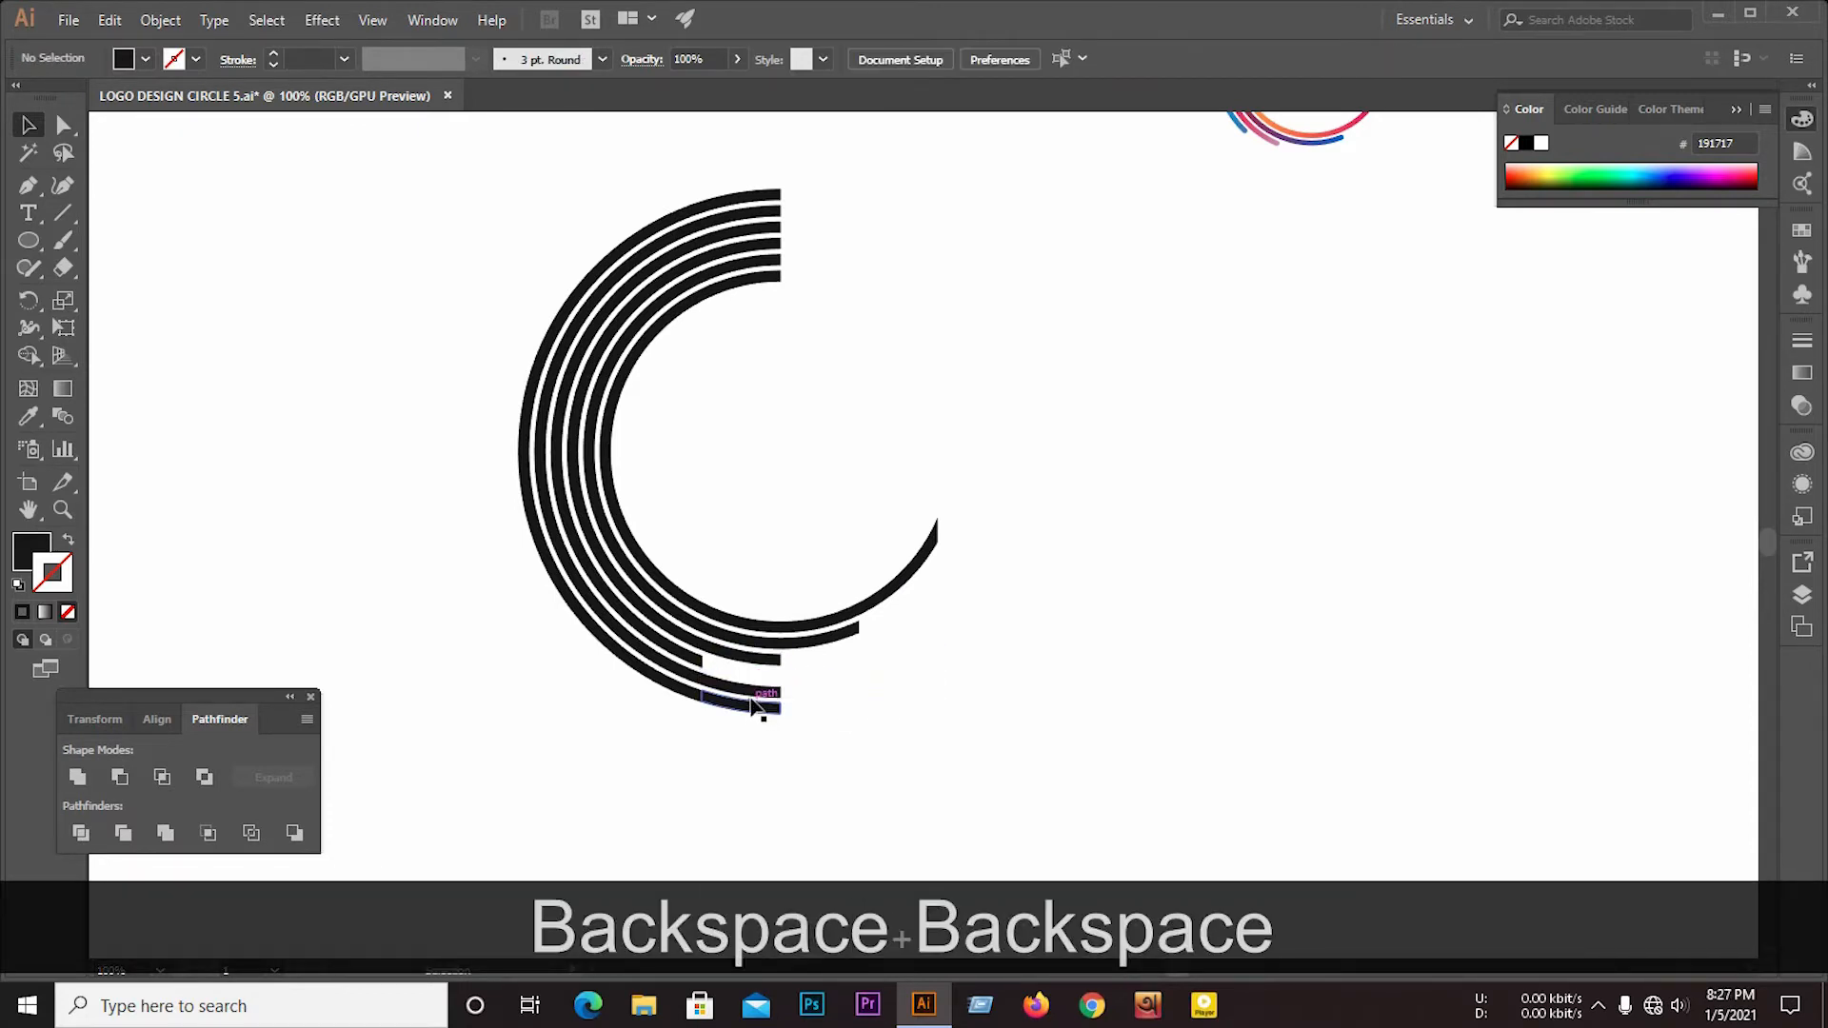
pyautogui.click(752, 705)
pyautogui.press('BackSpace')
pyautogui.press('BackSpace')
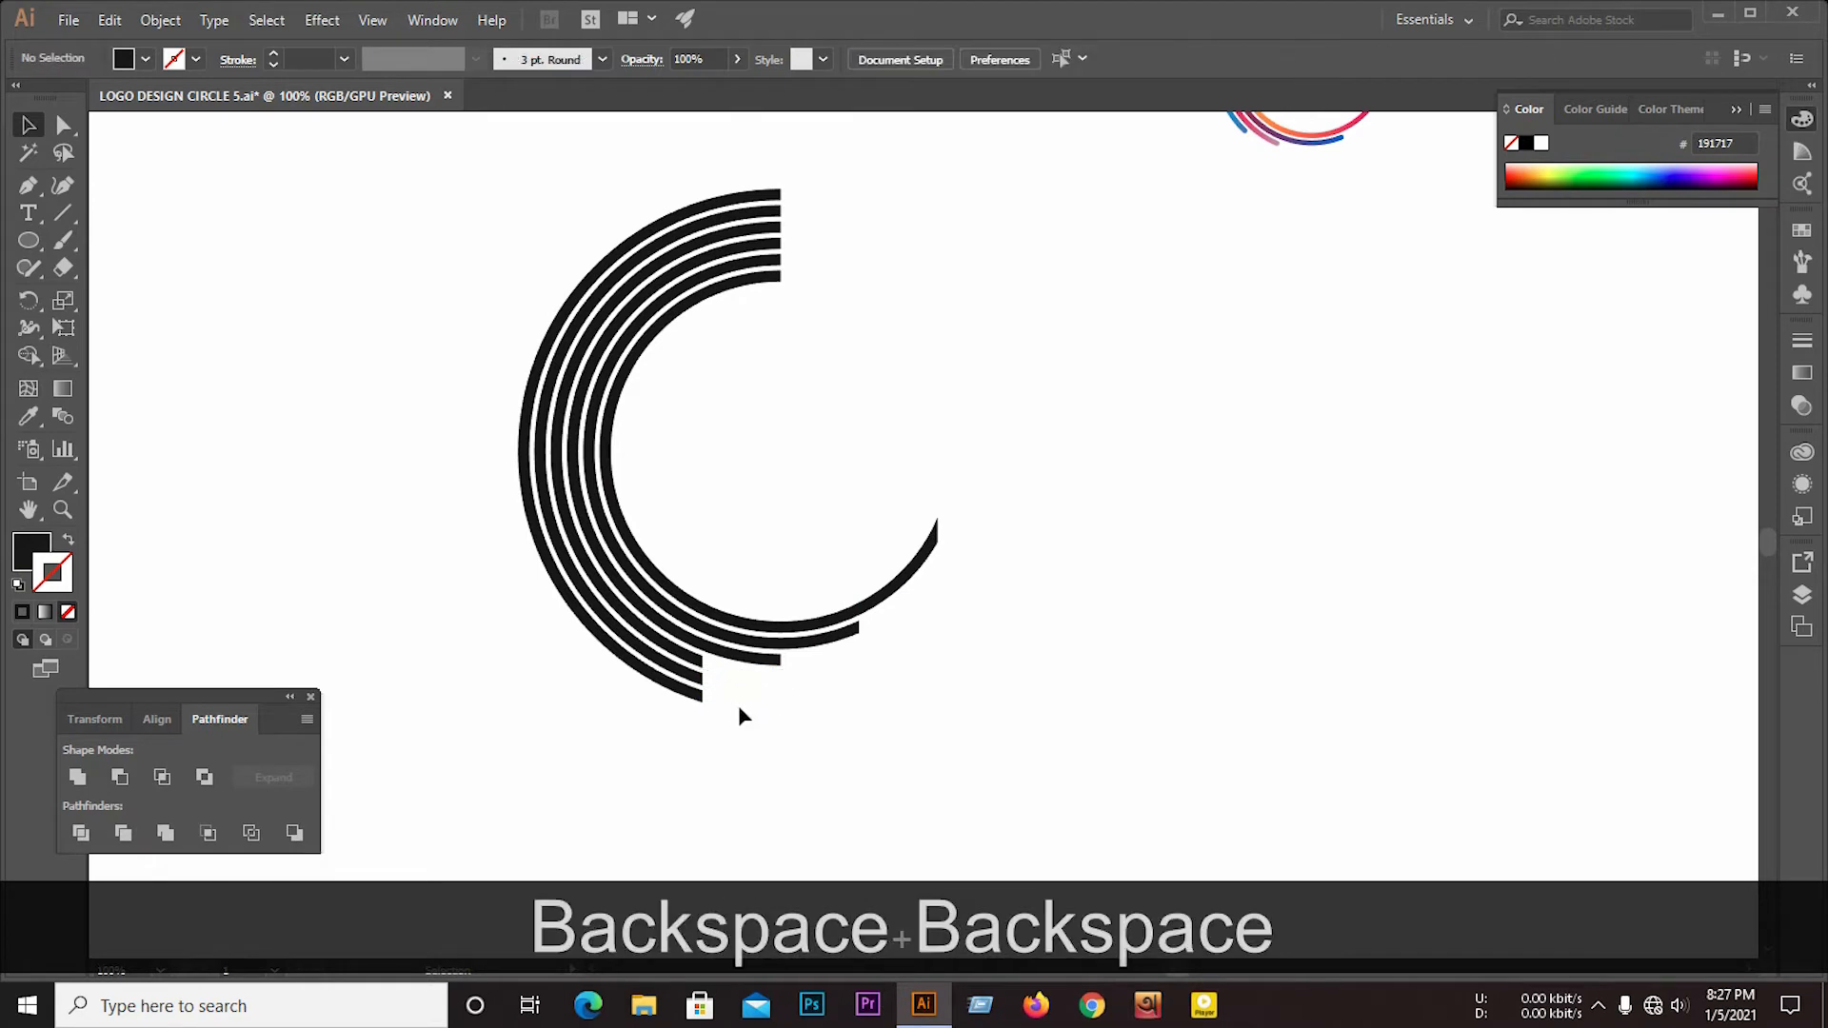
pyautogui.click(671, 671)
pyautogui.press('BackSpace')
# Step: Draw two vertical lines up through the rings from the stepped ends at the lower left
pyautogui.click(63, 213)
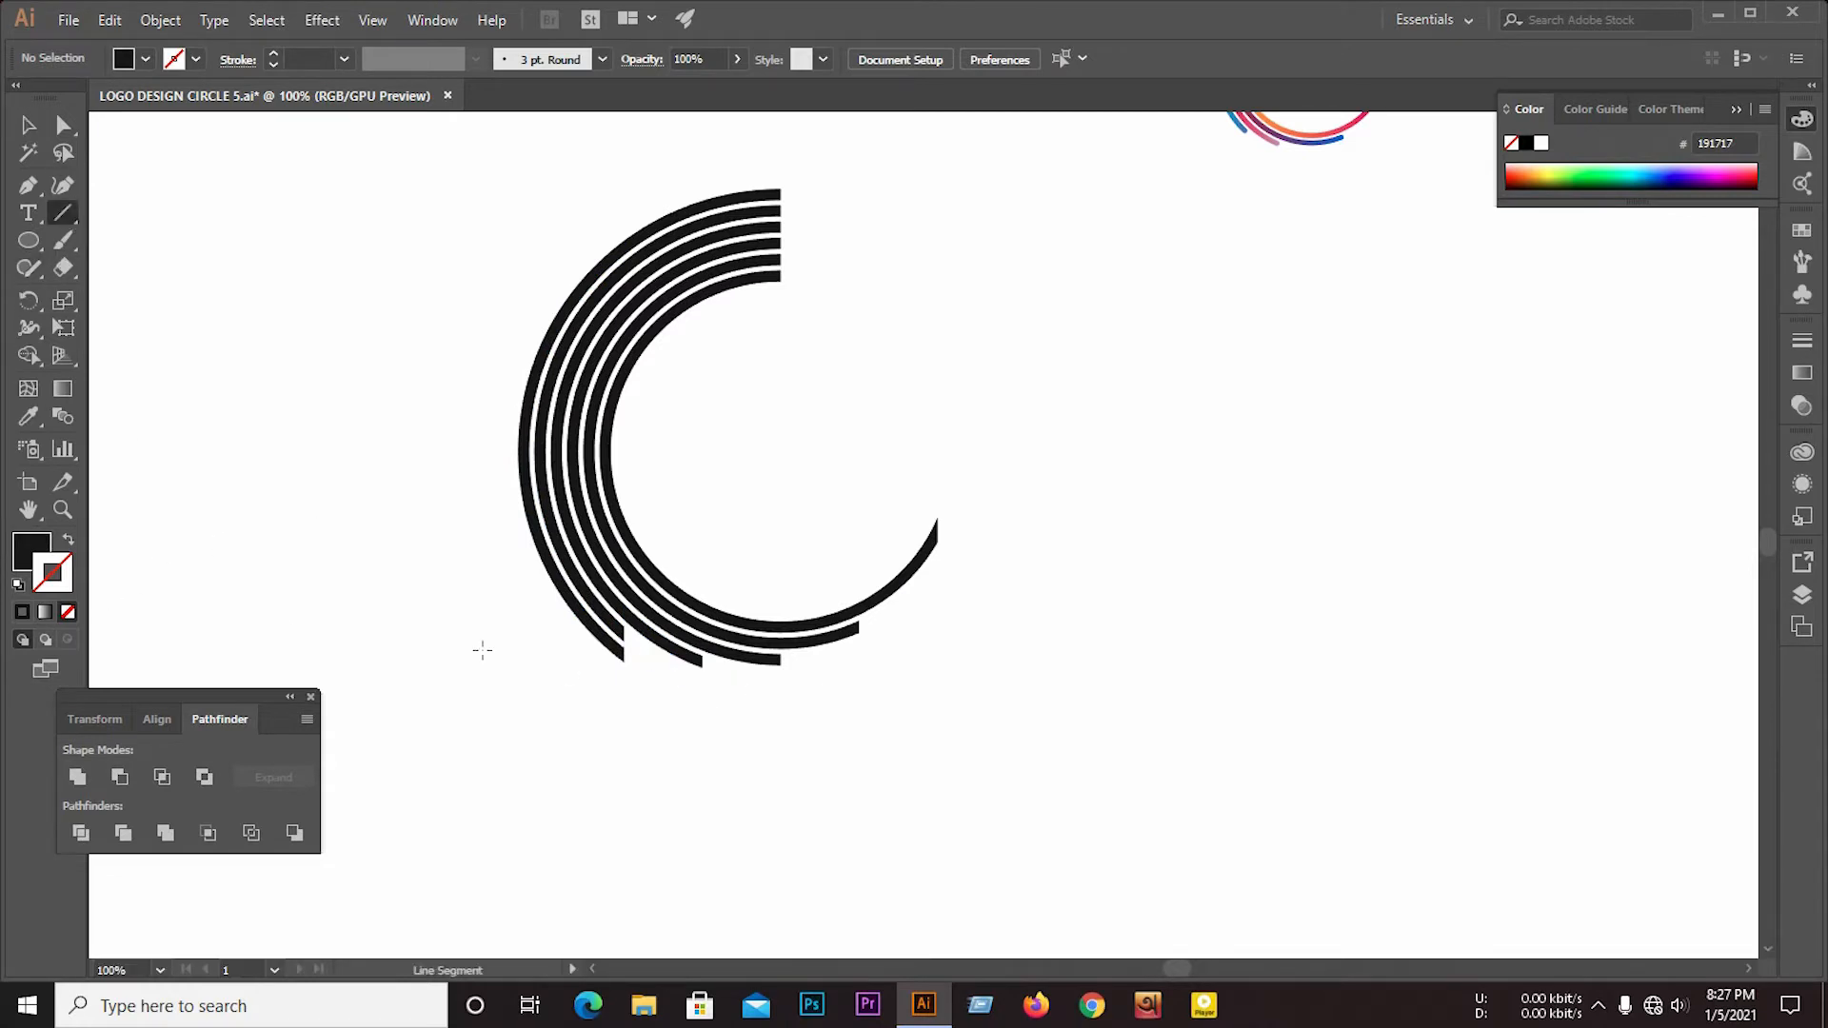
pyautogui.scroll(2, 659, 638)
pyautogui.moveTo(747, 657); pyautogui.dragTo(589, 519)
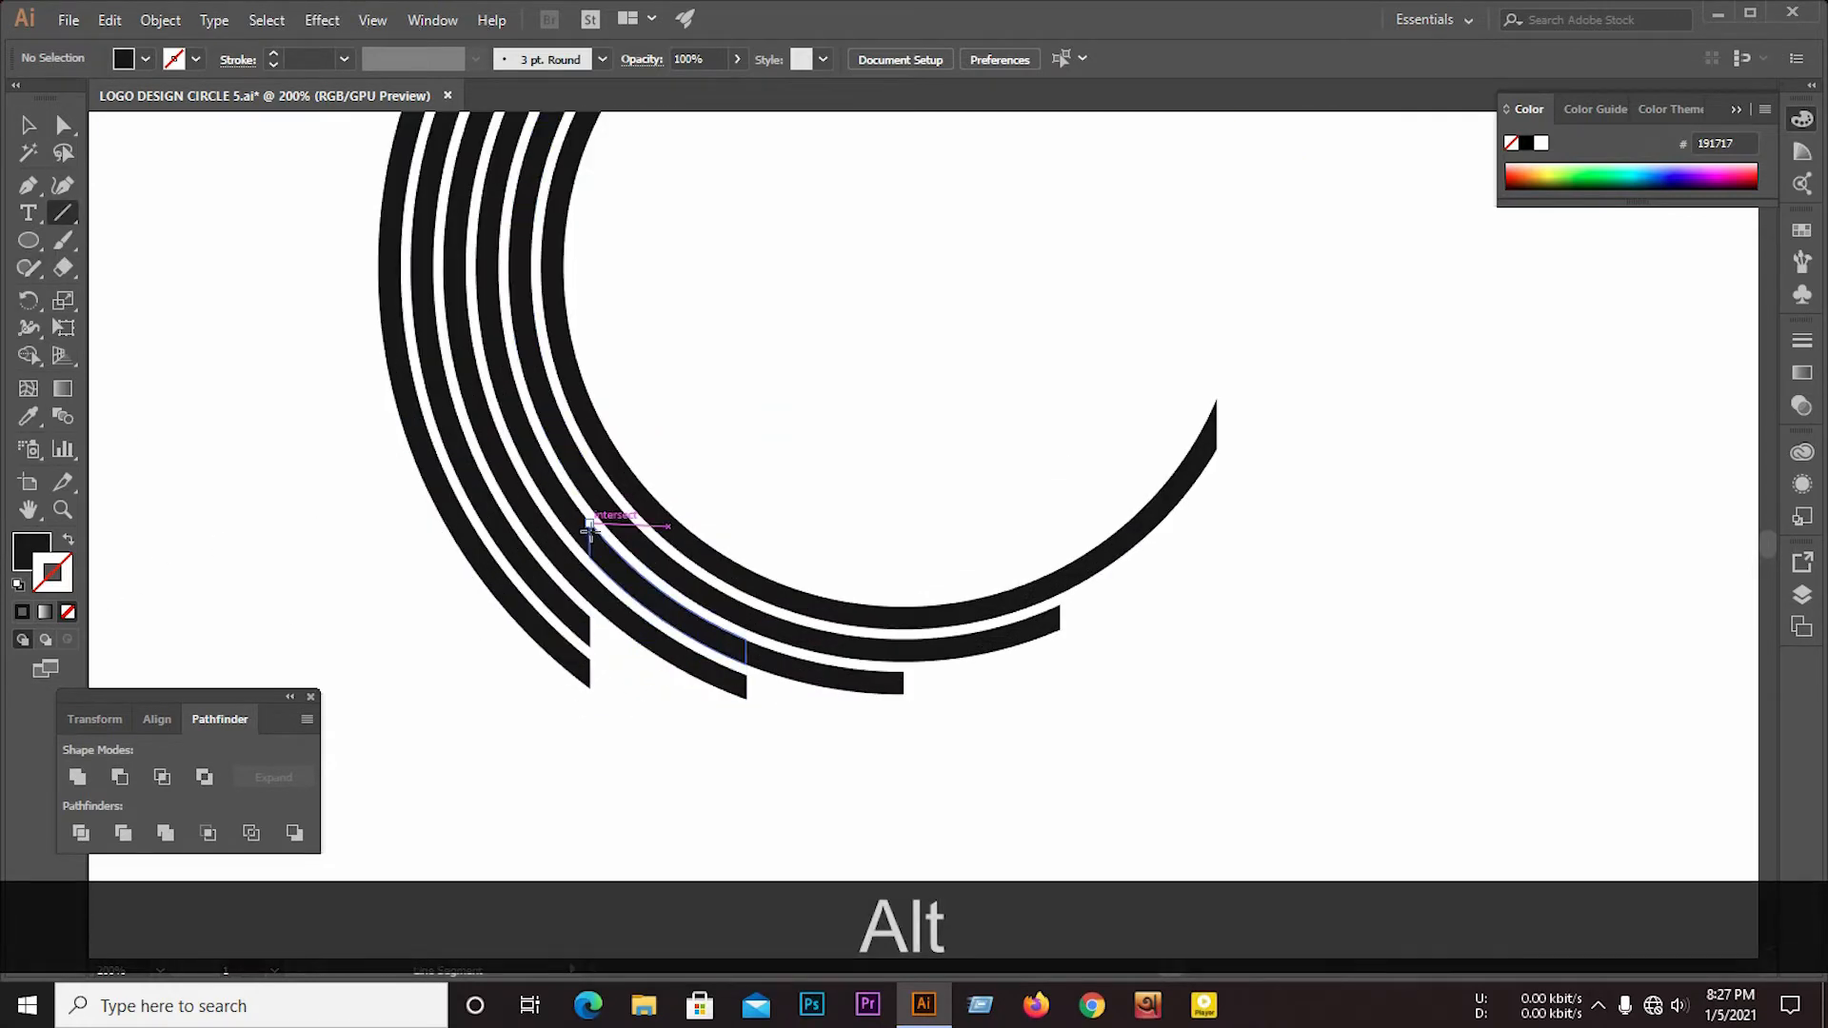
pyautogui.moveTo(587, 681)
pyautogui.mouseDown()
pyautogui.moveTo(613, 523)
pyautogui.moveTo(609, 254)
pyautogui.moveTo(612, 326)
pyautogui.moveTo(746, 362)
pyautogui.moveTo(716, 340)
pyautogui.mouseUp()
# Step: Copy the two vertical lines one strip width to the left so a line crosses the outermost rings
pyautogui.click(29, 133)
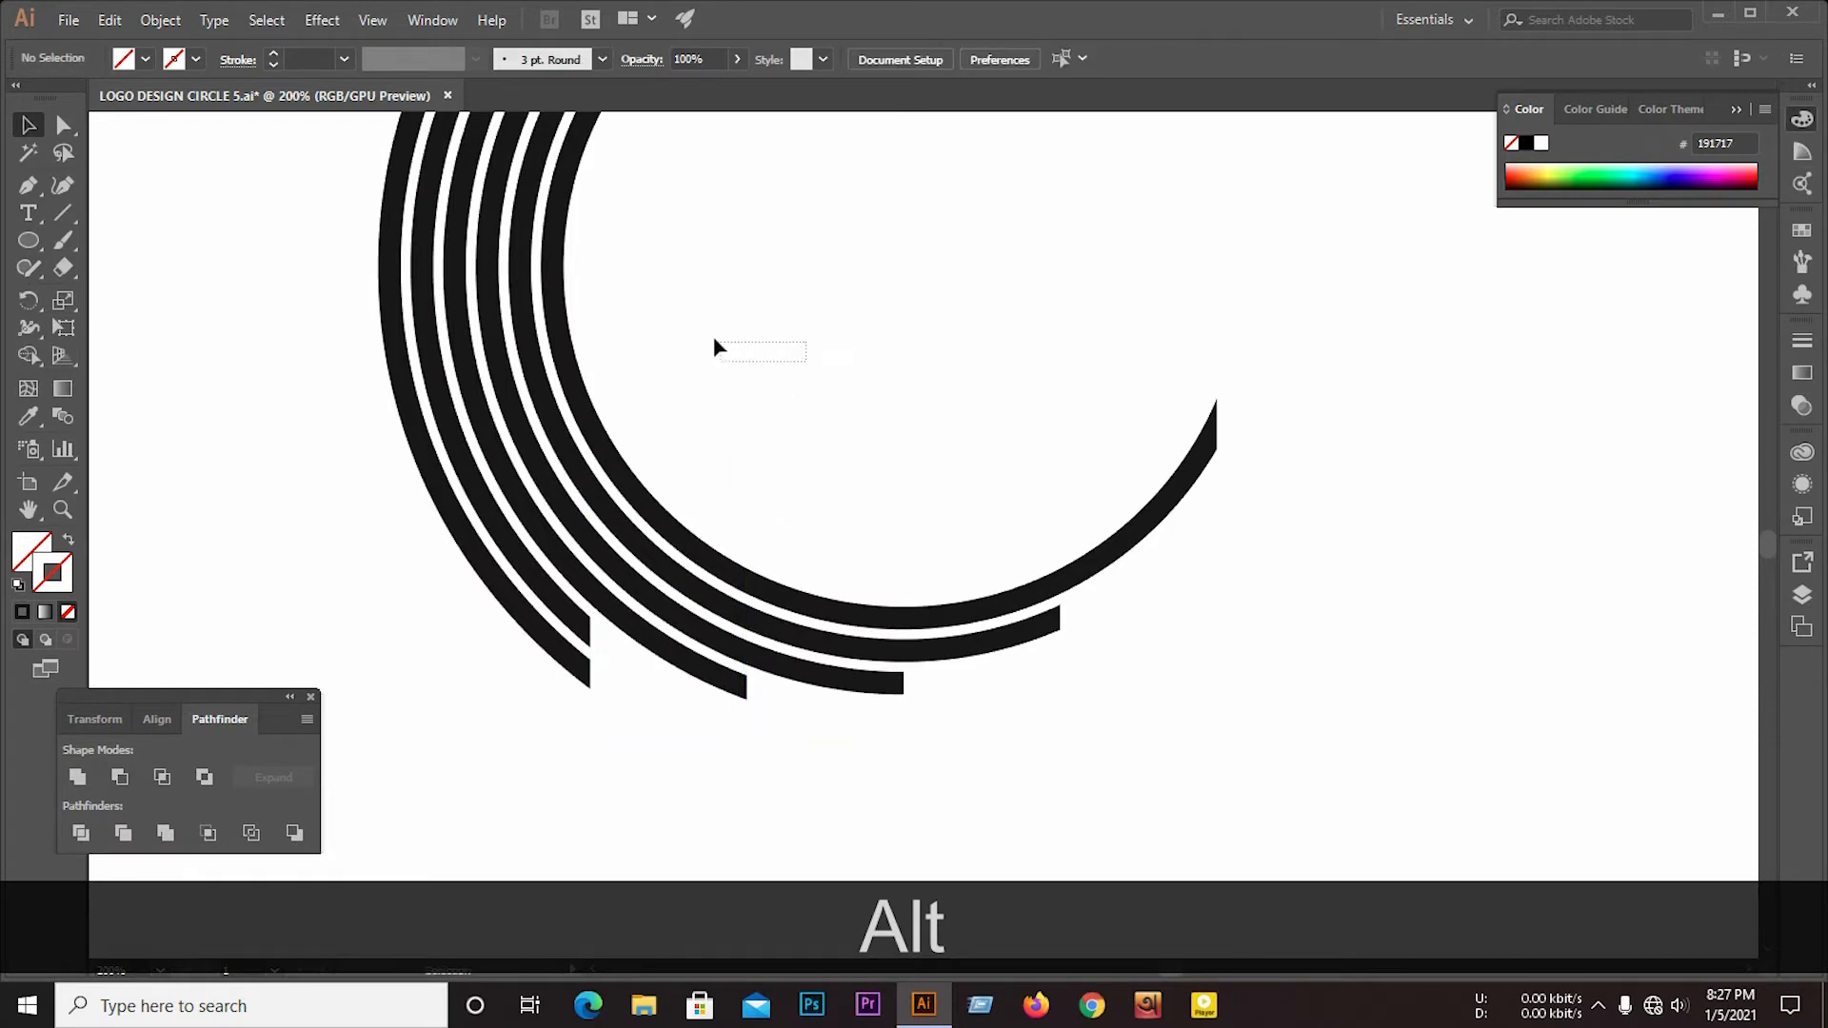
pyautogui.moveTo(579, 297); pyautogui.dragTo(579, 294)
pyautogui.press('Delete')
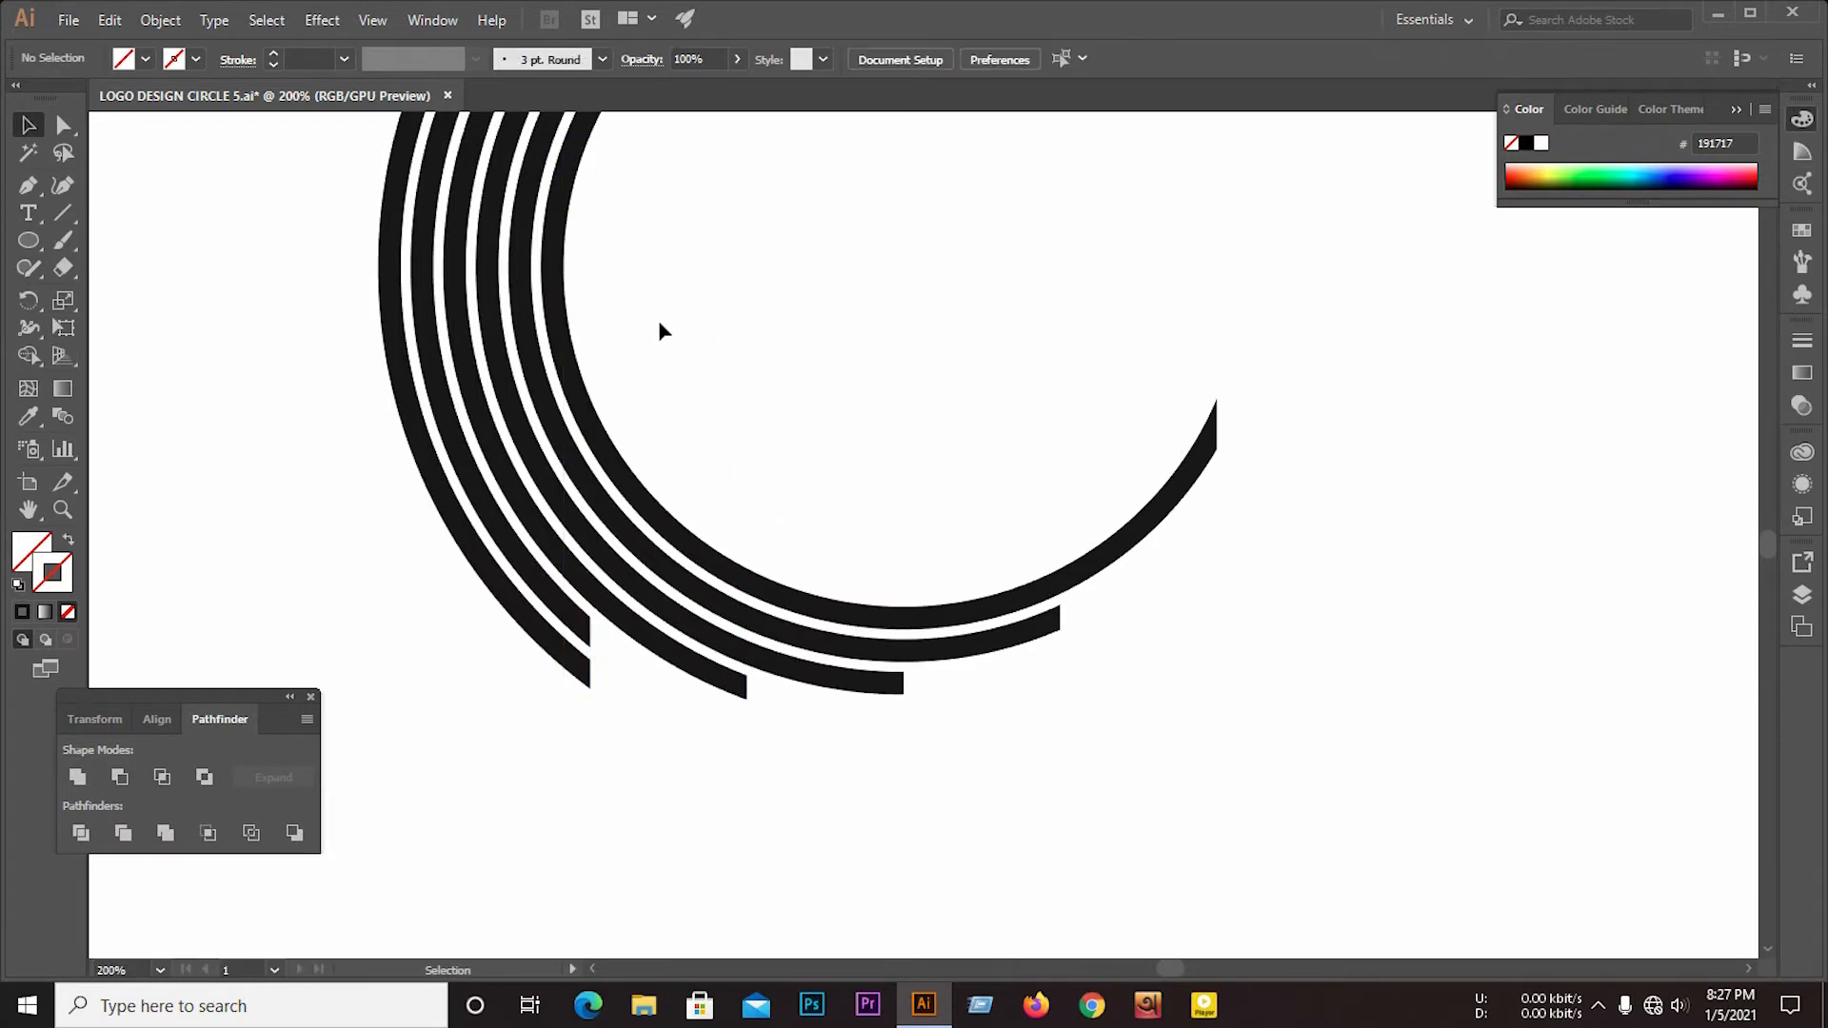
pyautogui.click(589, 325)
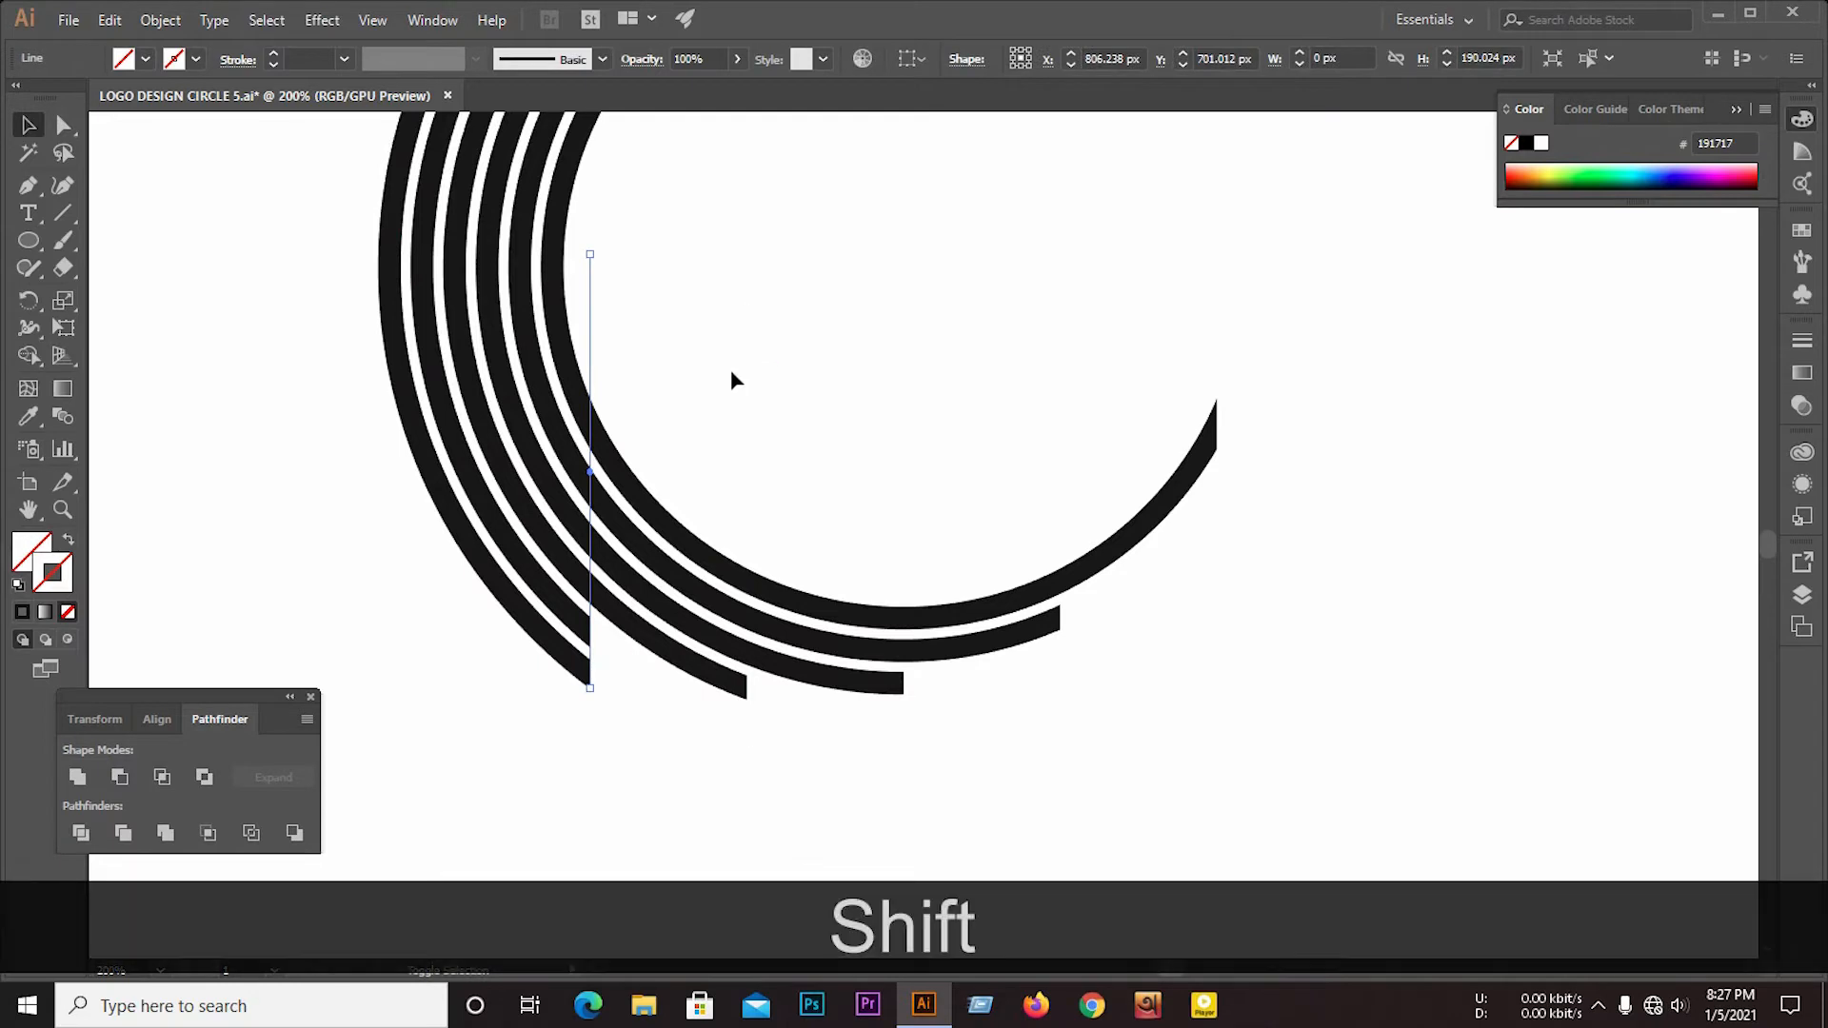
pyautogui.keyDown('shift'); pyautogui.click(746, 381); pyautogui.keyUp('shift')
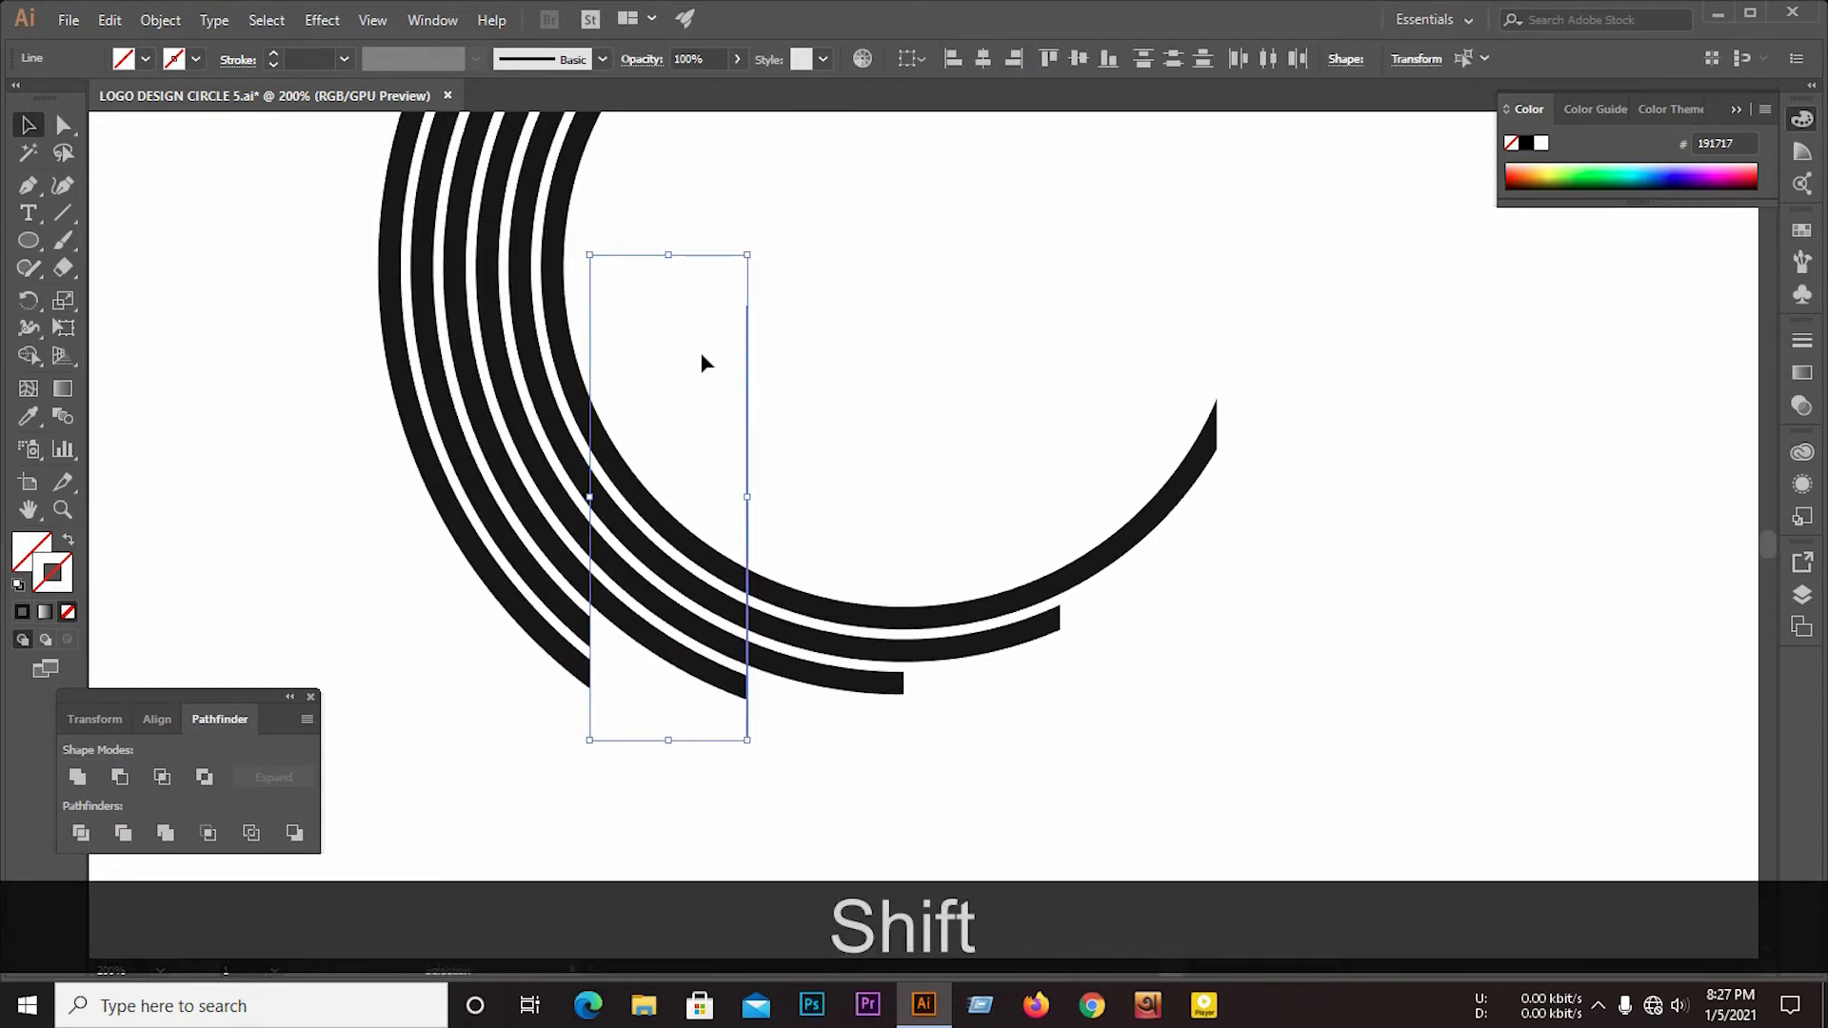
pyautogui.moveTo(746, 390); pyautogui.dragTo(593, 402)
# Step: Divide the remaining ring pieces along the new vertical lines and ungroup the result
pyautogui.moveTo(268, 455); pyautogui.dragTo(1303, 722)
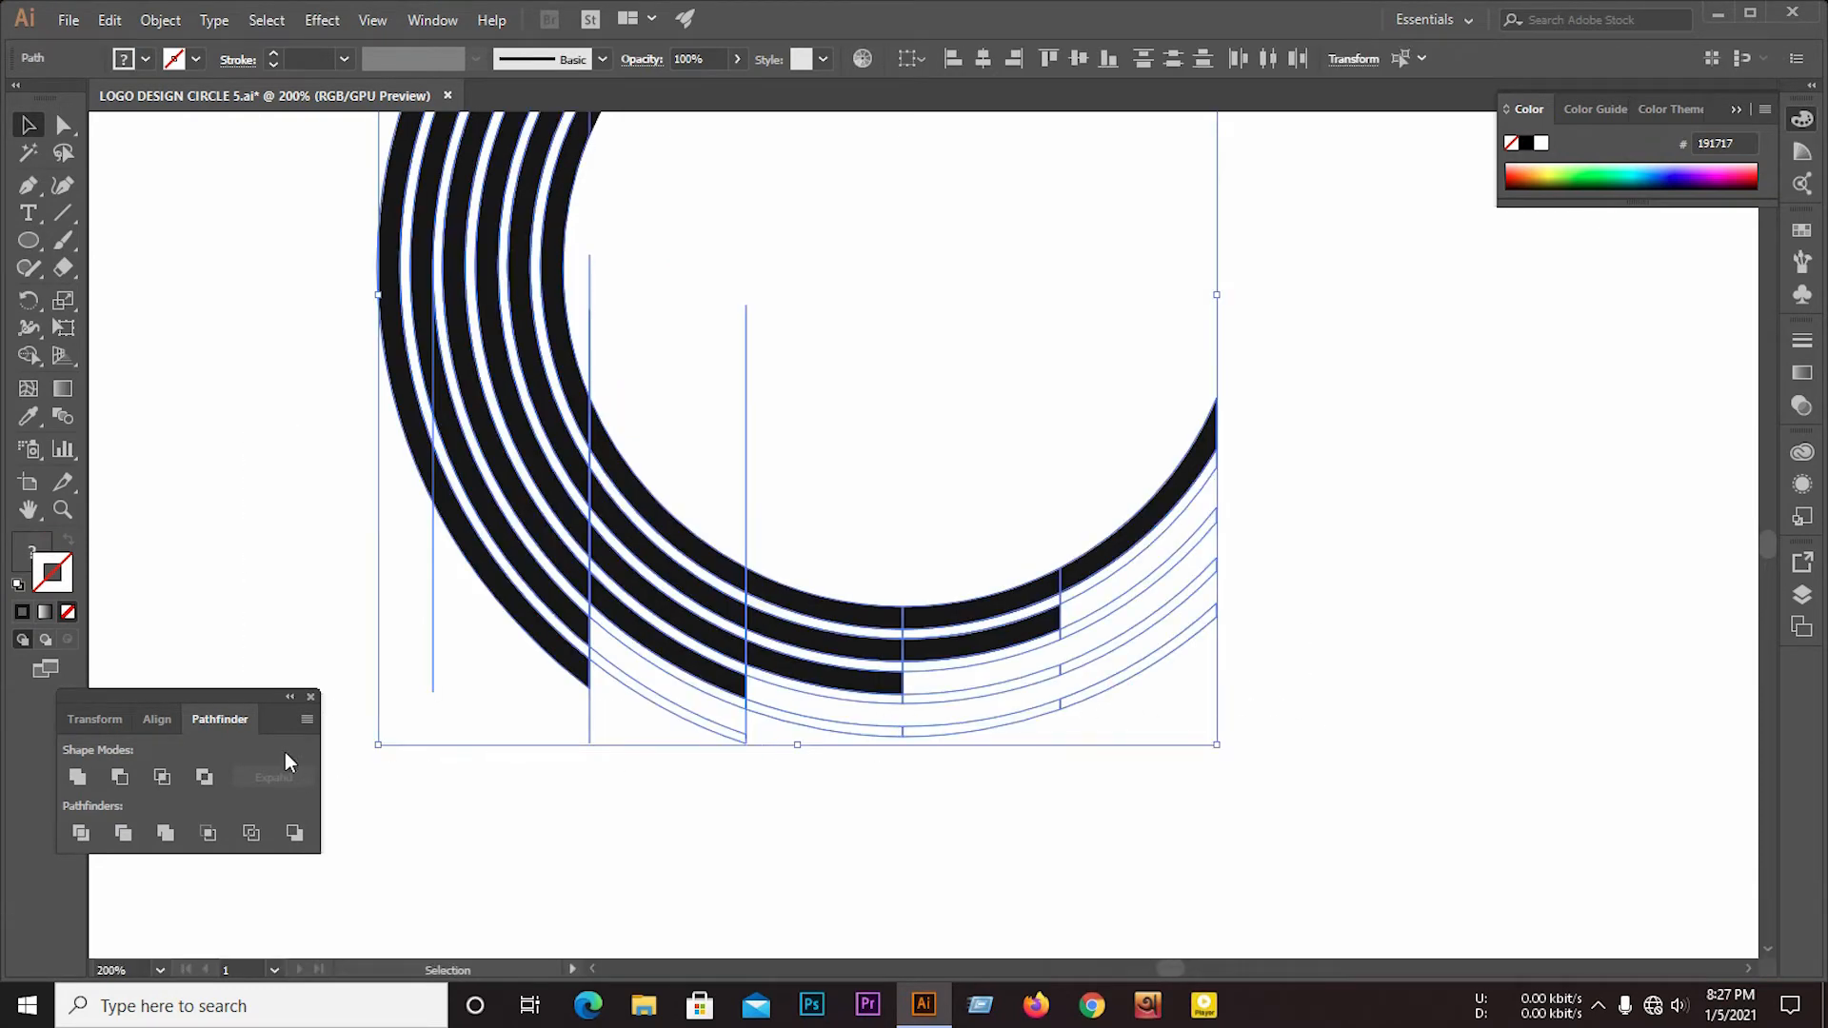
pyautogui.click(80, 834)
pyautogui.rightClick(656, 533)
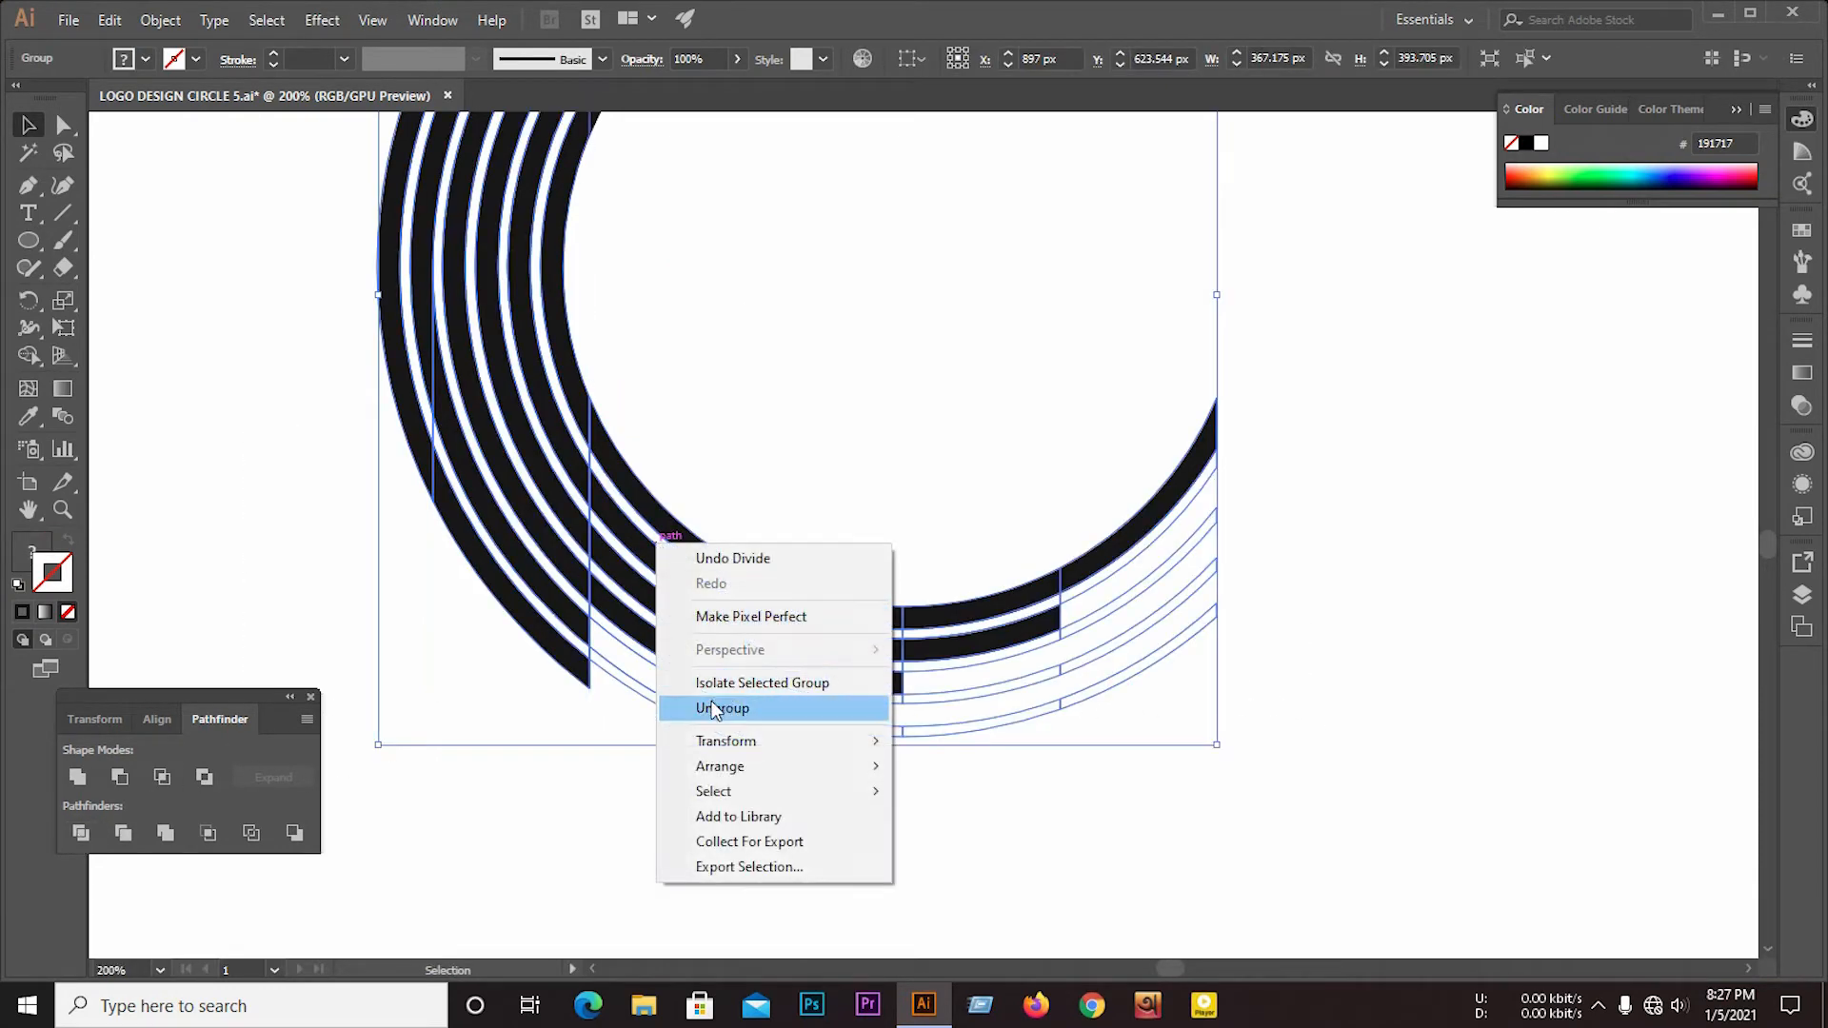
pyautogui.click(716, 707)
# Step: Delete the lowest remaining section of the outermost ring at the lower left
pyautogui.click(553, 740)
pyautogui.click(562, 659)
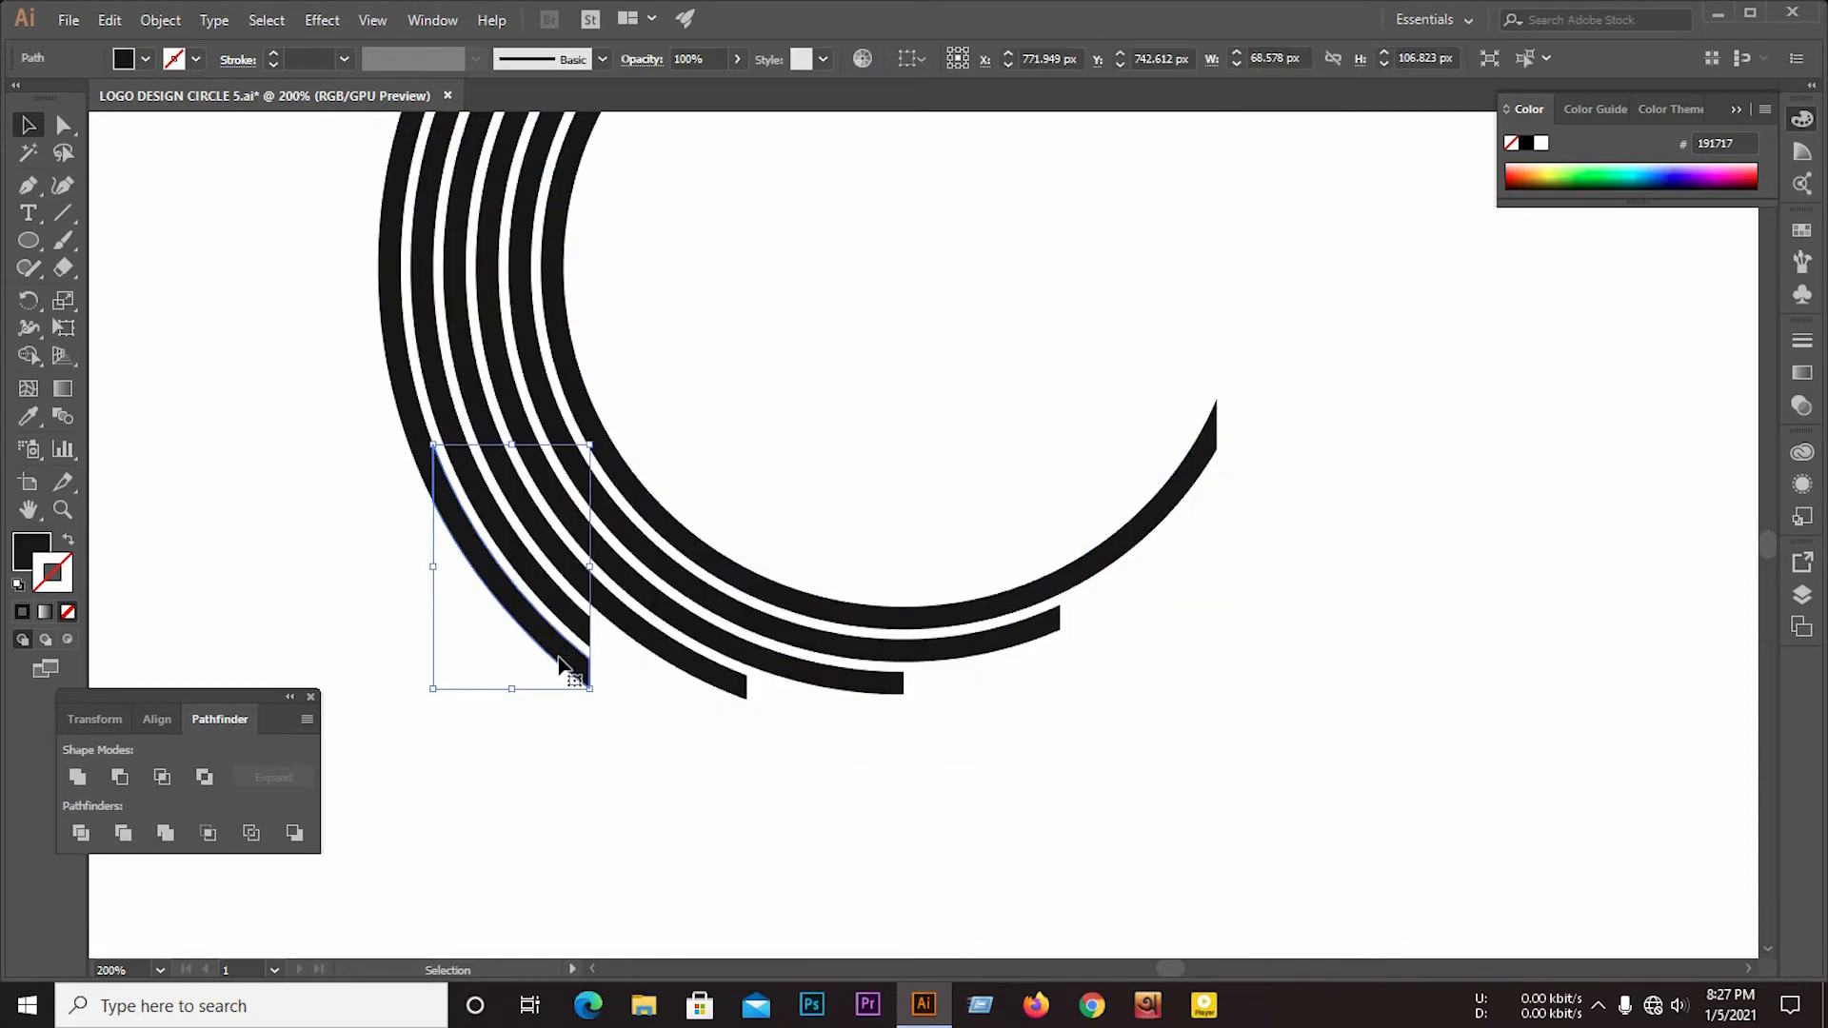
pyautogui.press('BackSpace')
pyautogui.scroll(-3, 659, 611)
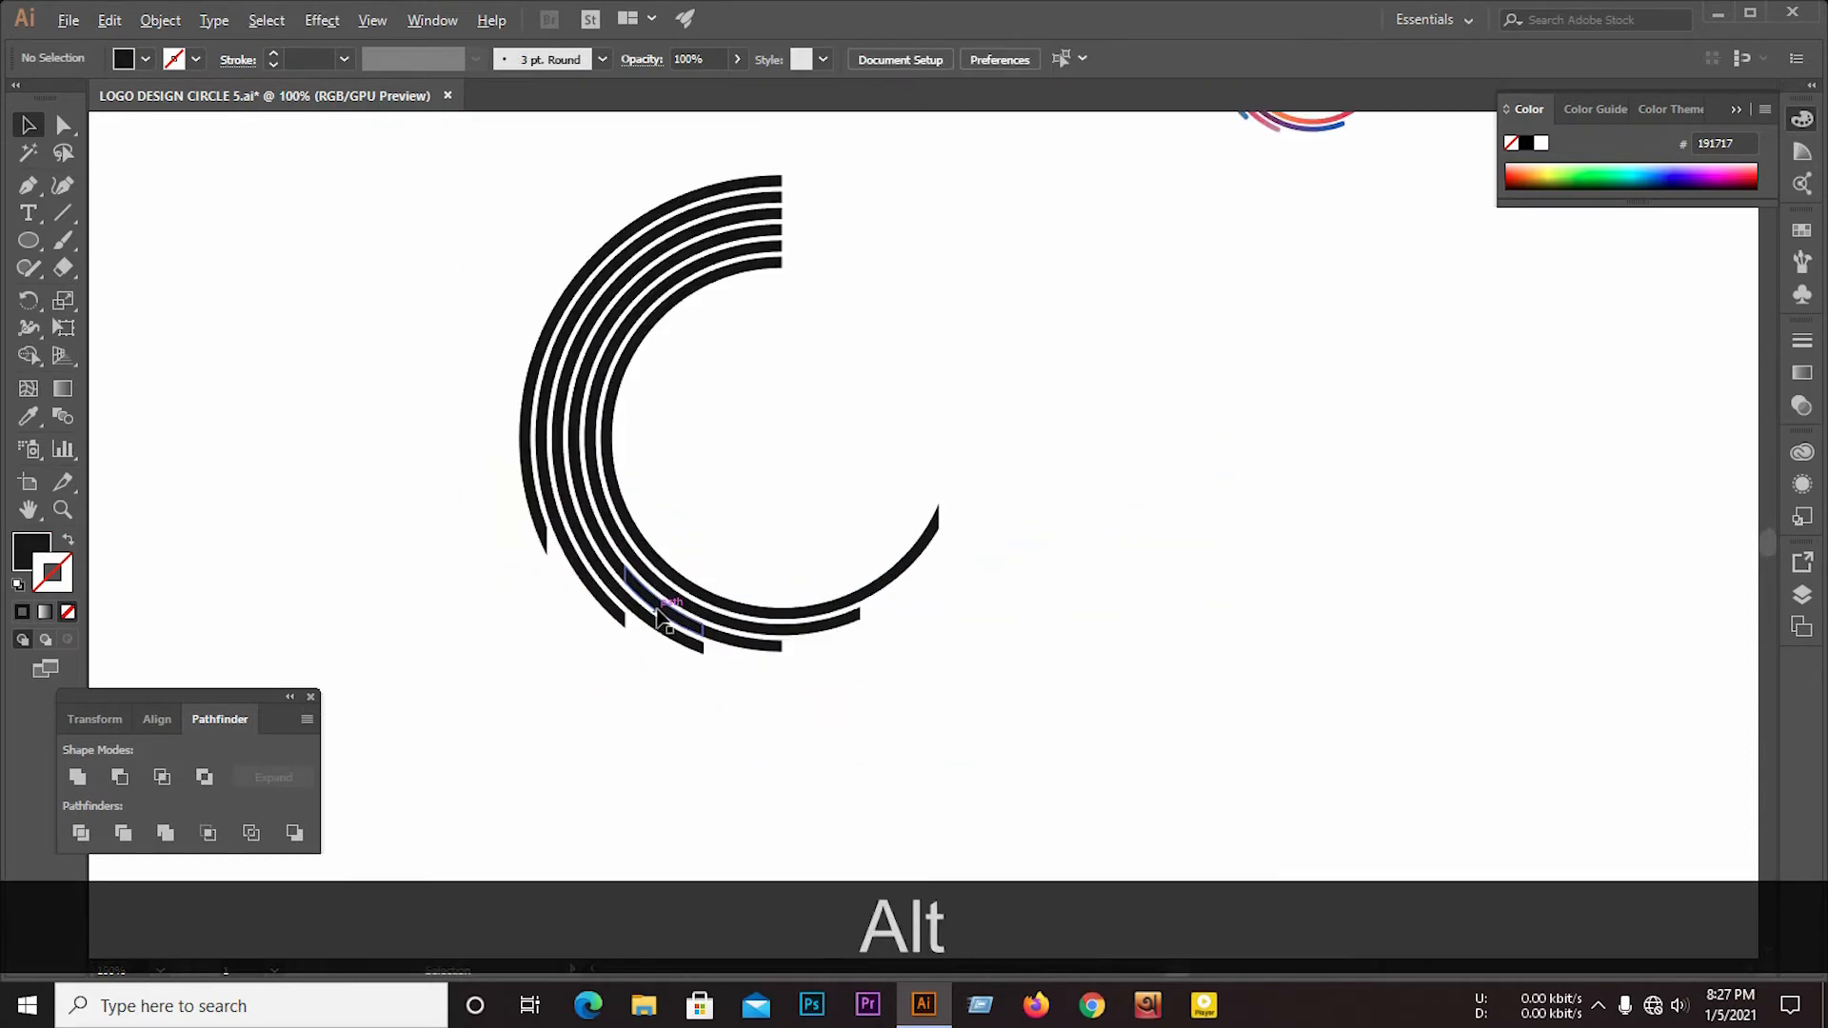
# Step: Select all unfilled leftover pieces with the Magic Wand and delete them
pyautogui.click(23, 154)
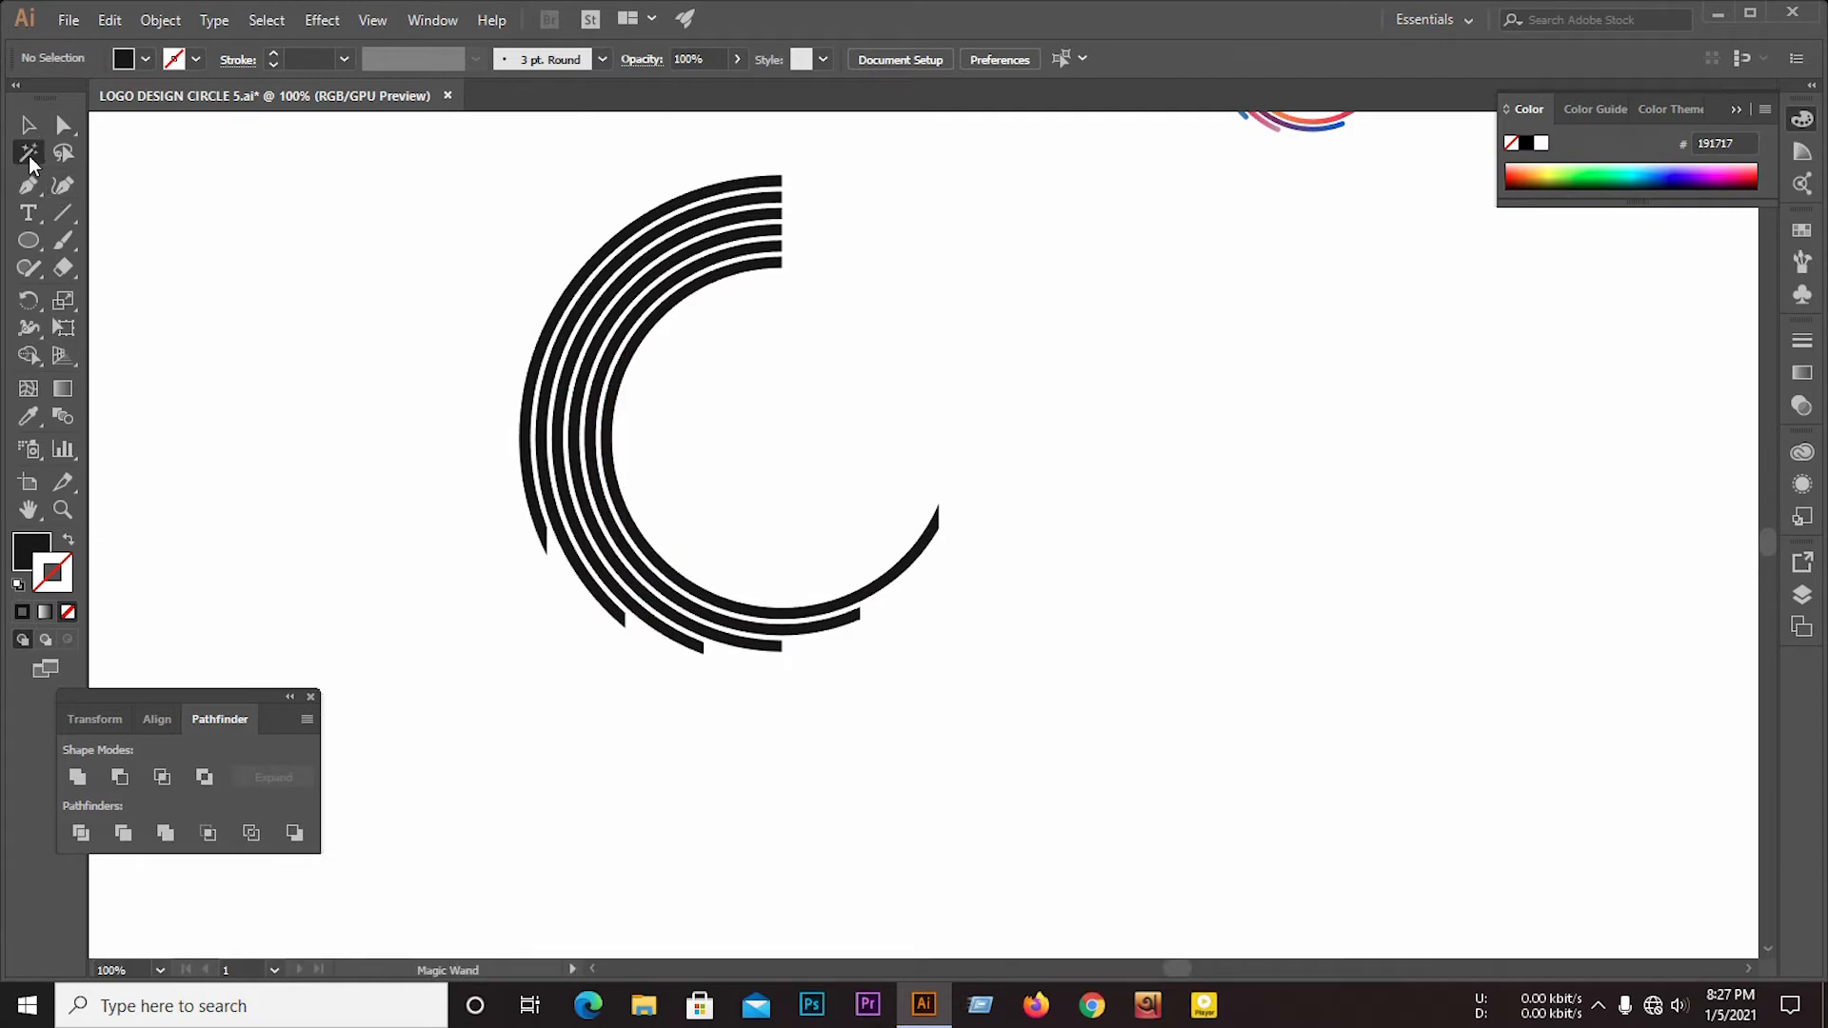
pyautogui.scroll(5, 558, 587)
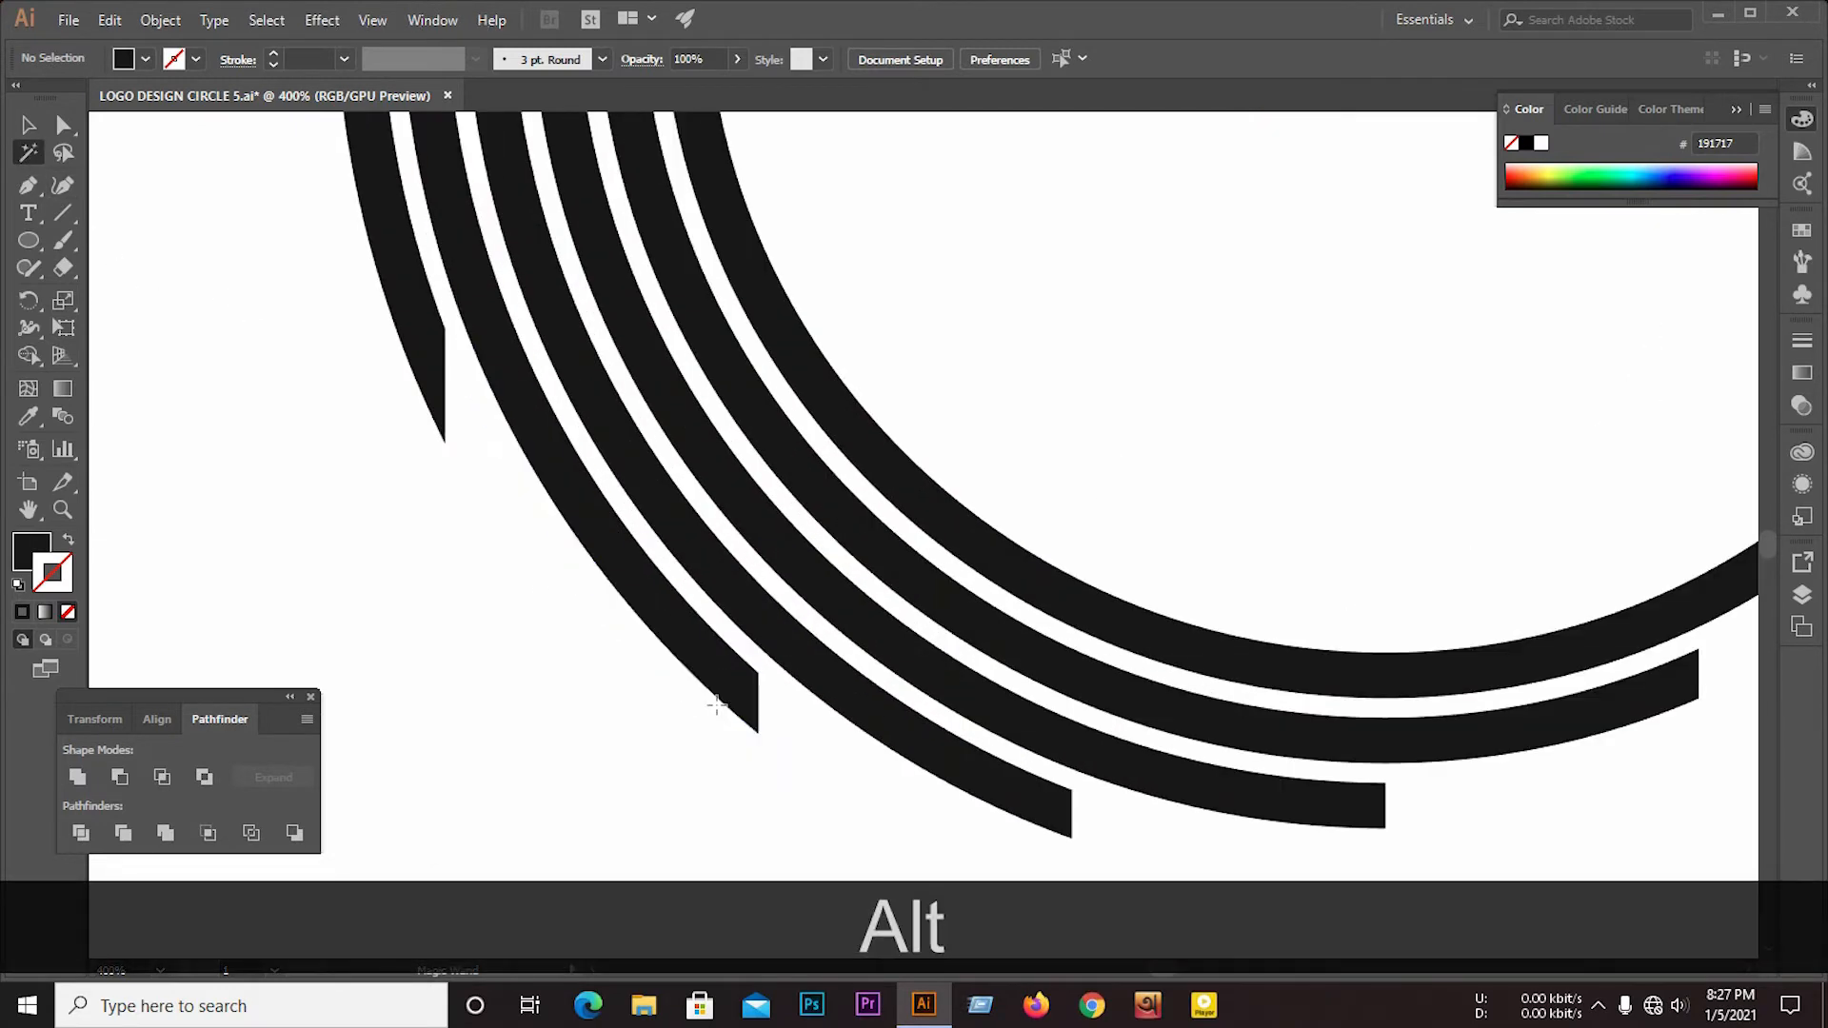
pyautogui.click(780, 753)
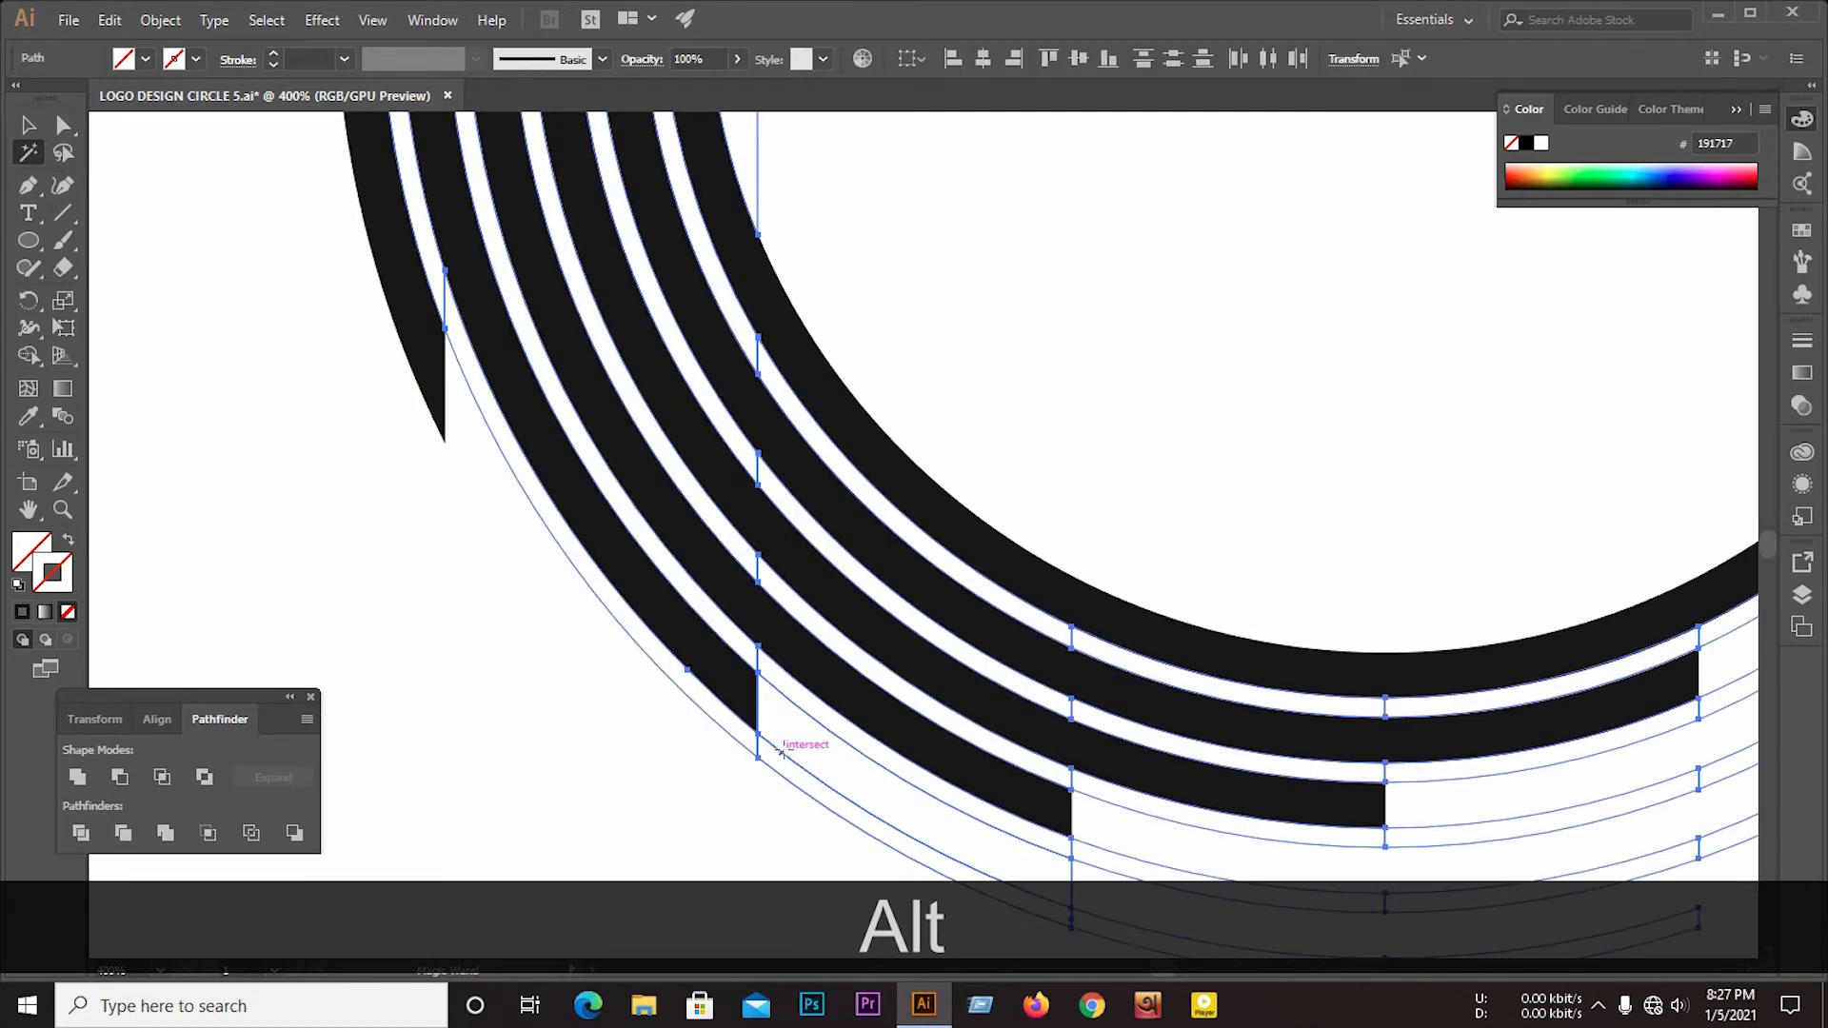
pyautogui.press('BackSpace')
pyautogui.scroll(-4, 765, 733)
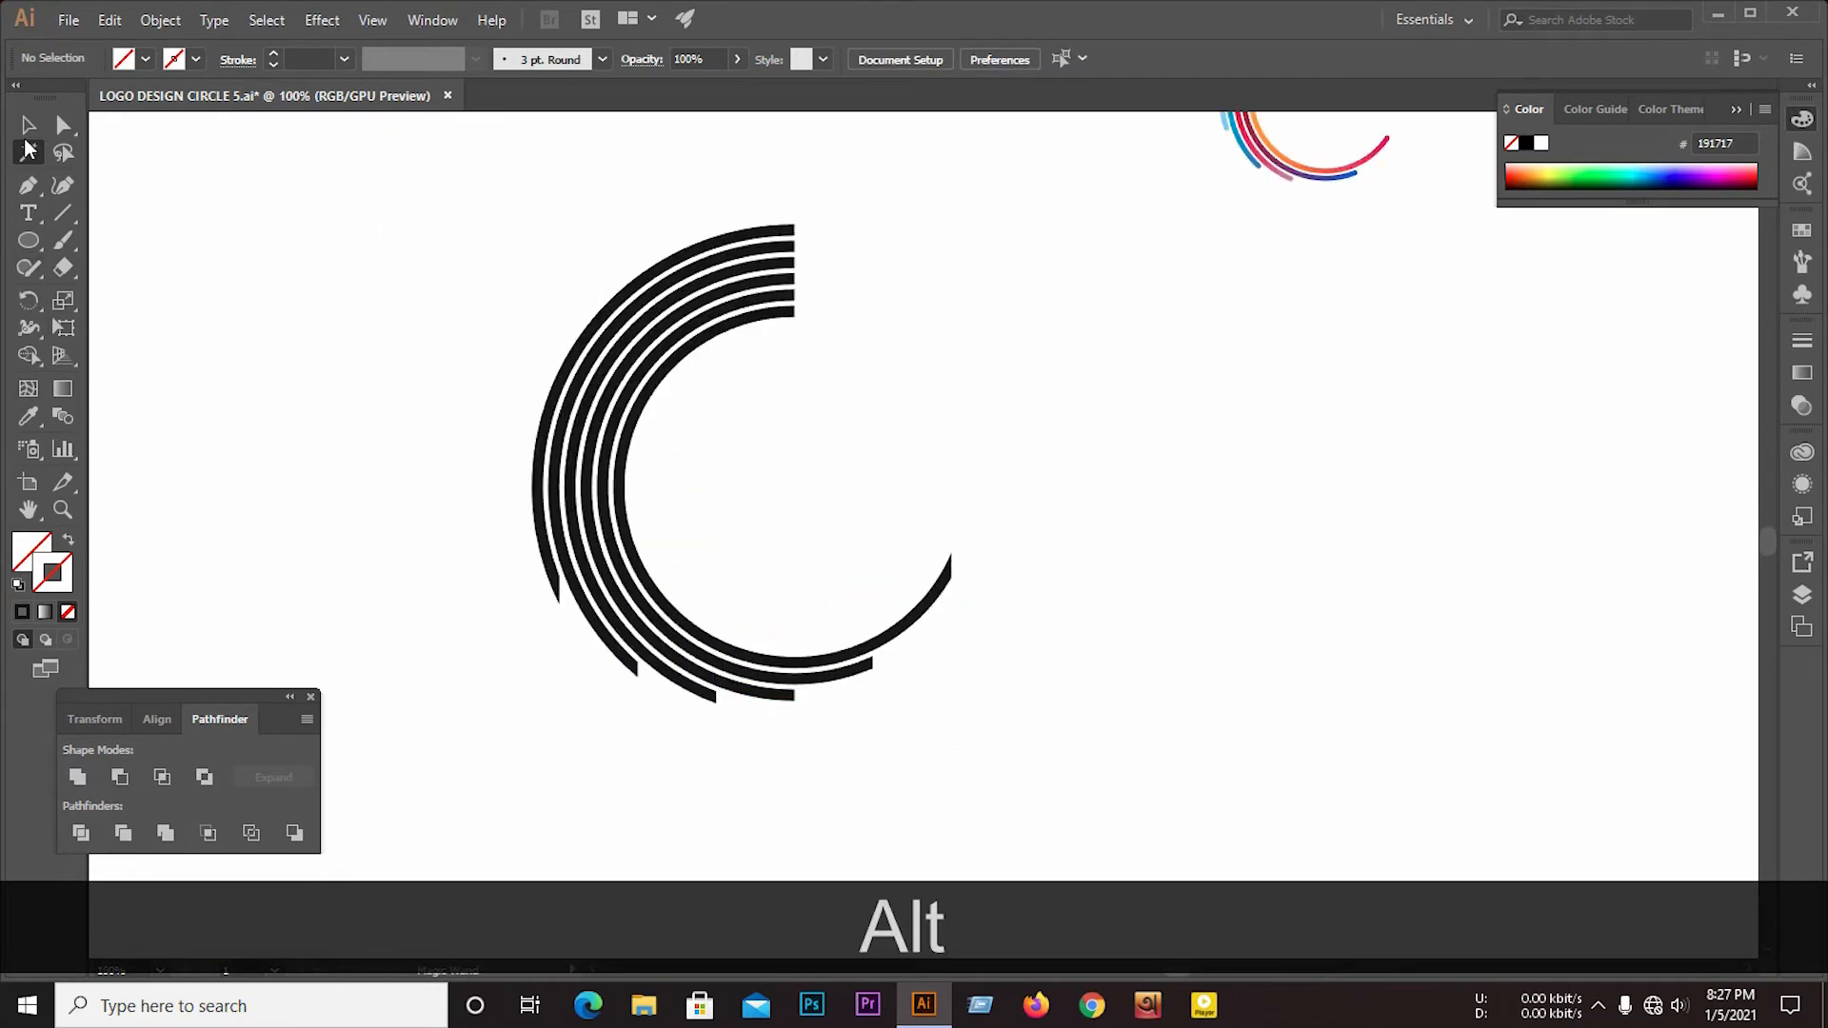
# Step: Select all the remaining ring pieces and merge them with Pathfinder Unite into continuous arcs
pyautogui.click(27, 130)
pyautogui.moveTo(303, 209); pyautogui.dragTo(1061, 758)
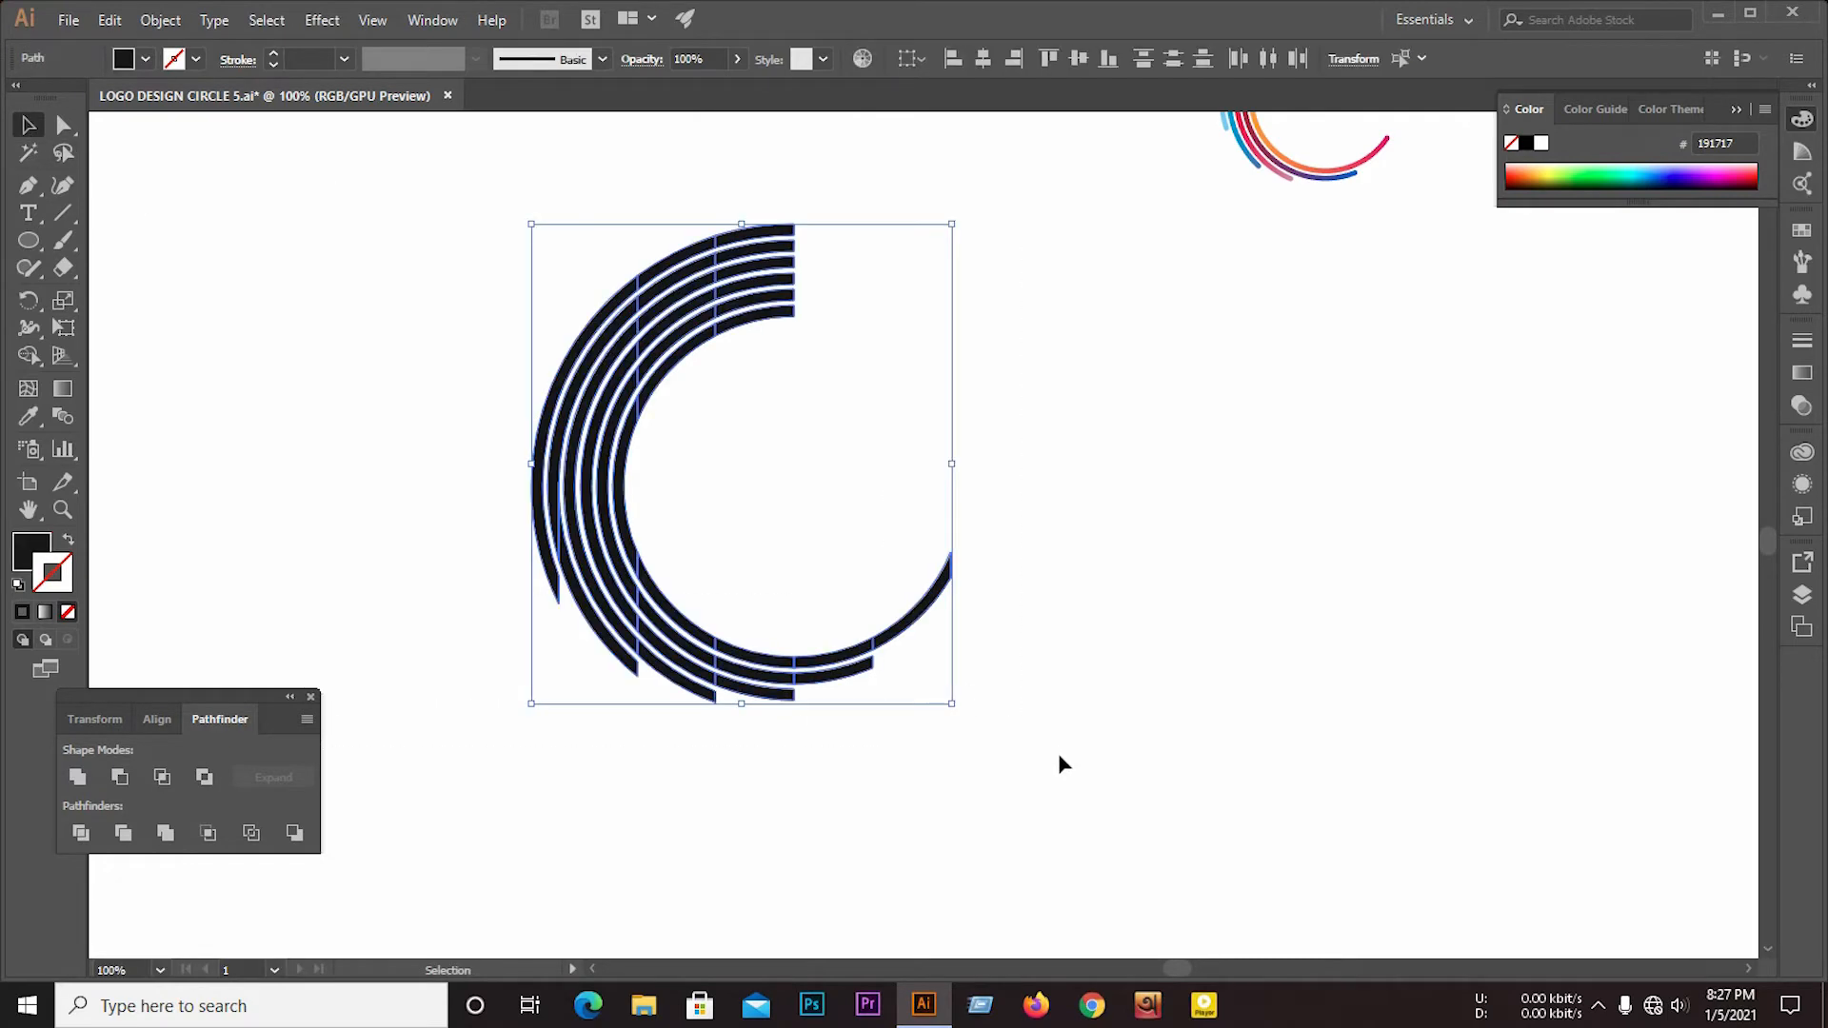
pyautogui.click(77, 777)
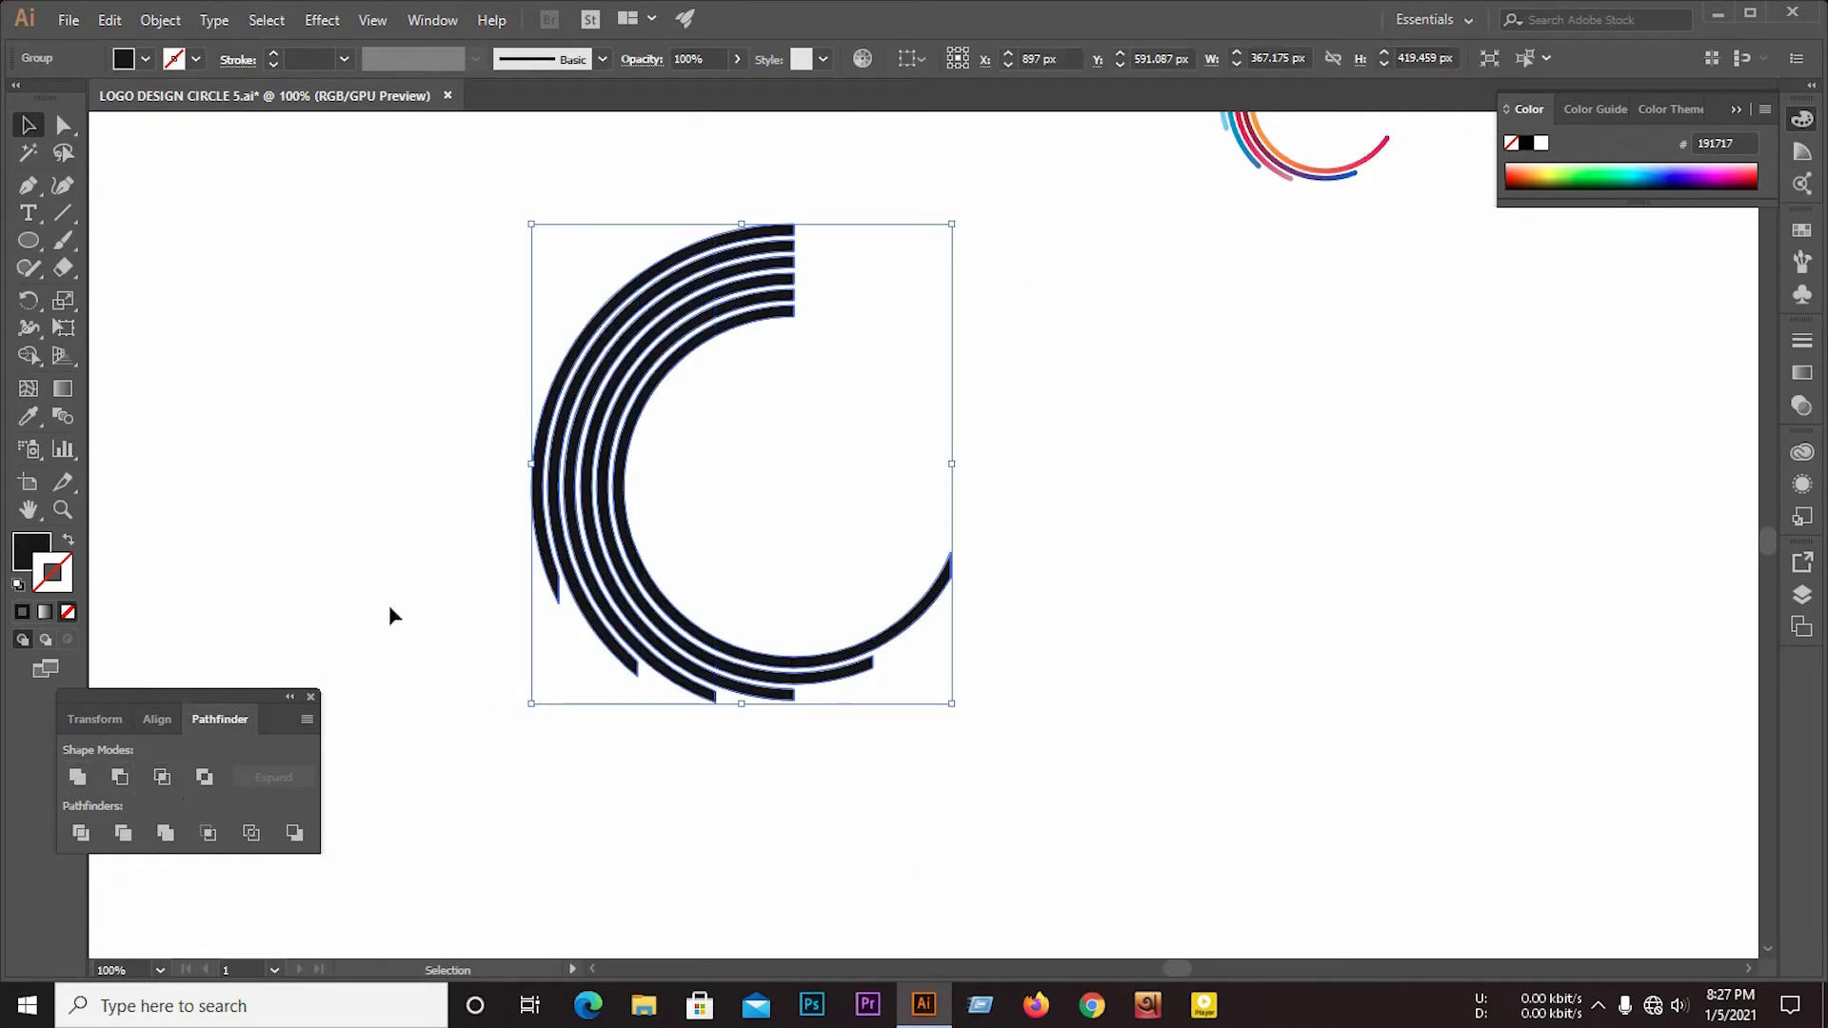
pyautogui.scroll(1, 709, 286)
pyautogui.scroll(1, 710, 286)
pyautogui.scroll(-1, 790, 292)
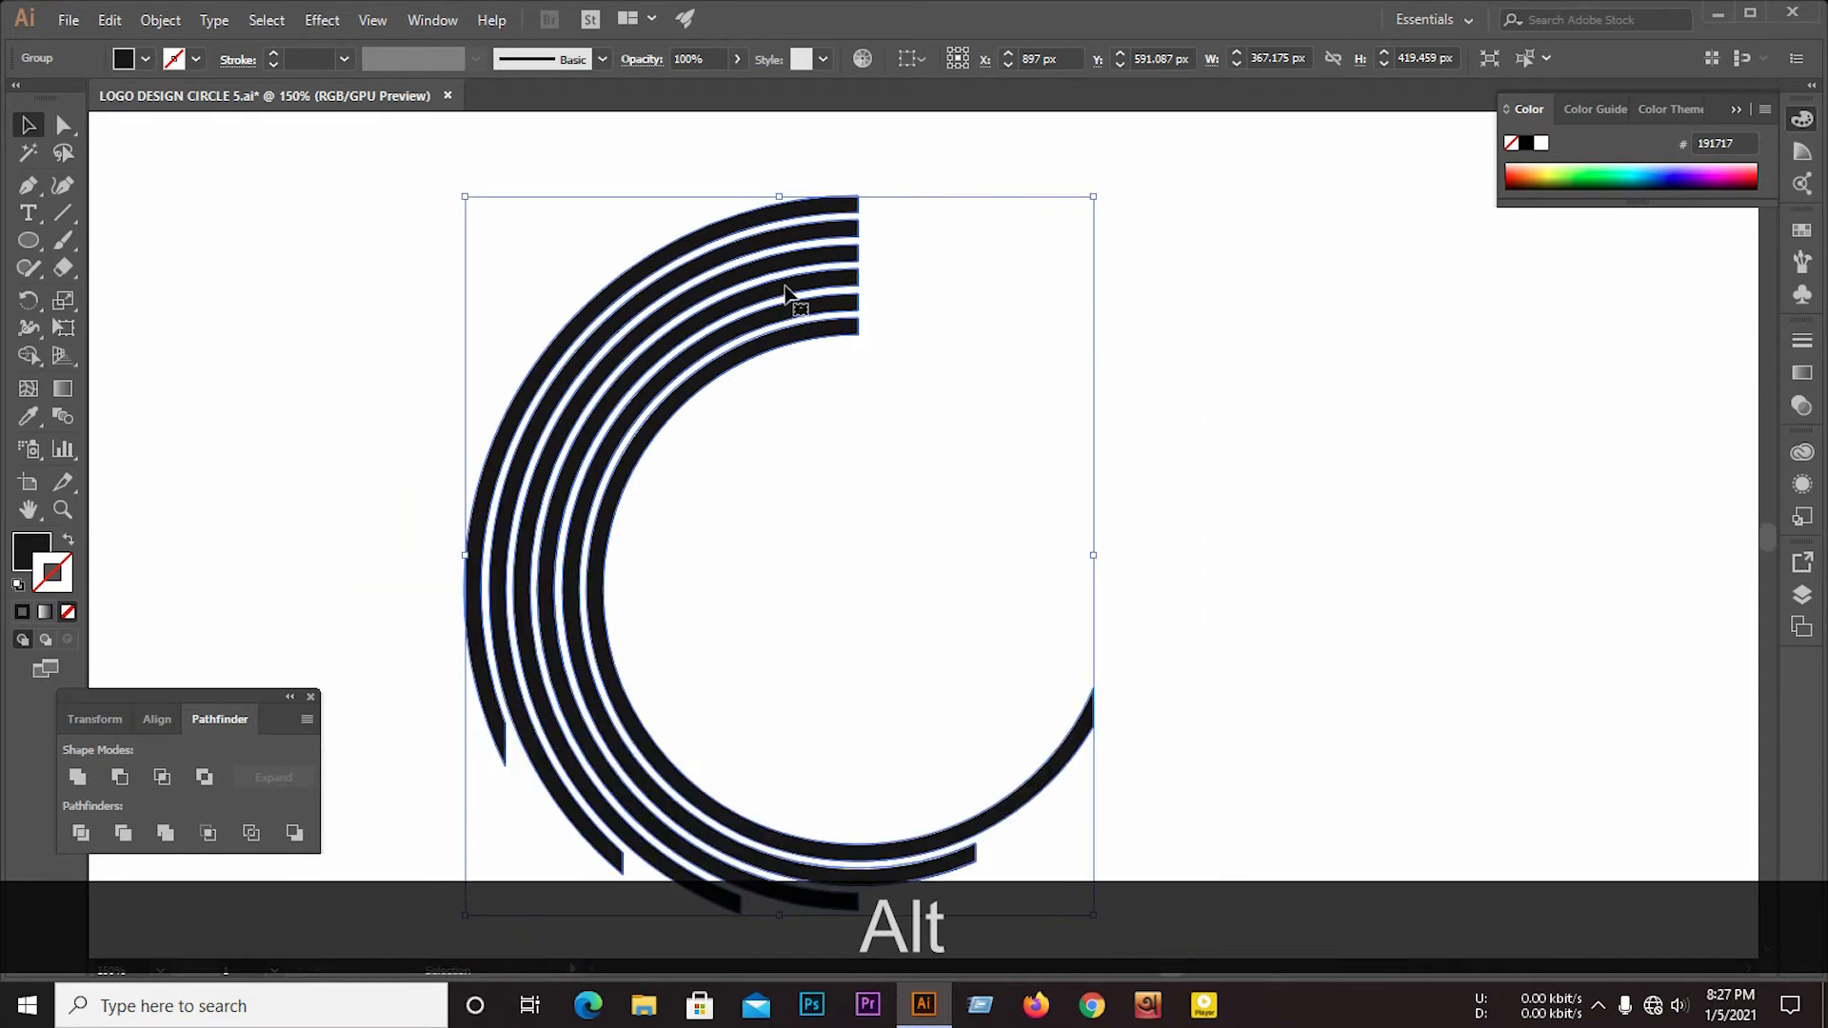
# Step: Fully round both corners at the lower end of the outermost arc with the Direct Selection tool
pyautogui.click(237, 408)
pyautogui.click(63, 125)
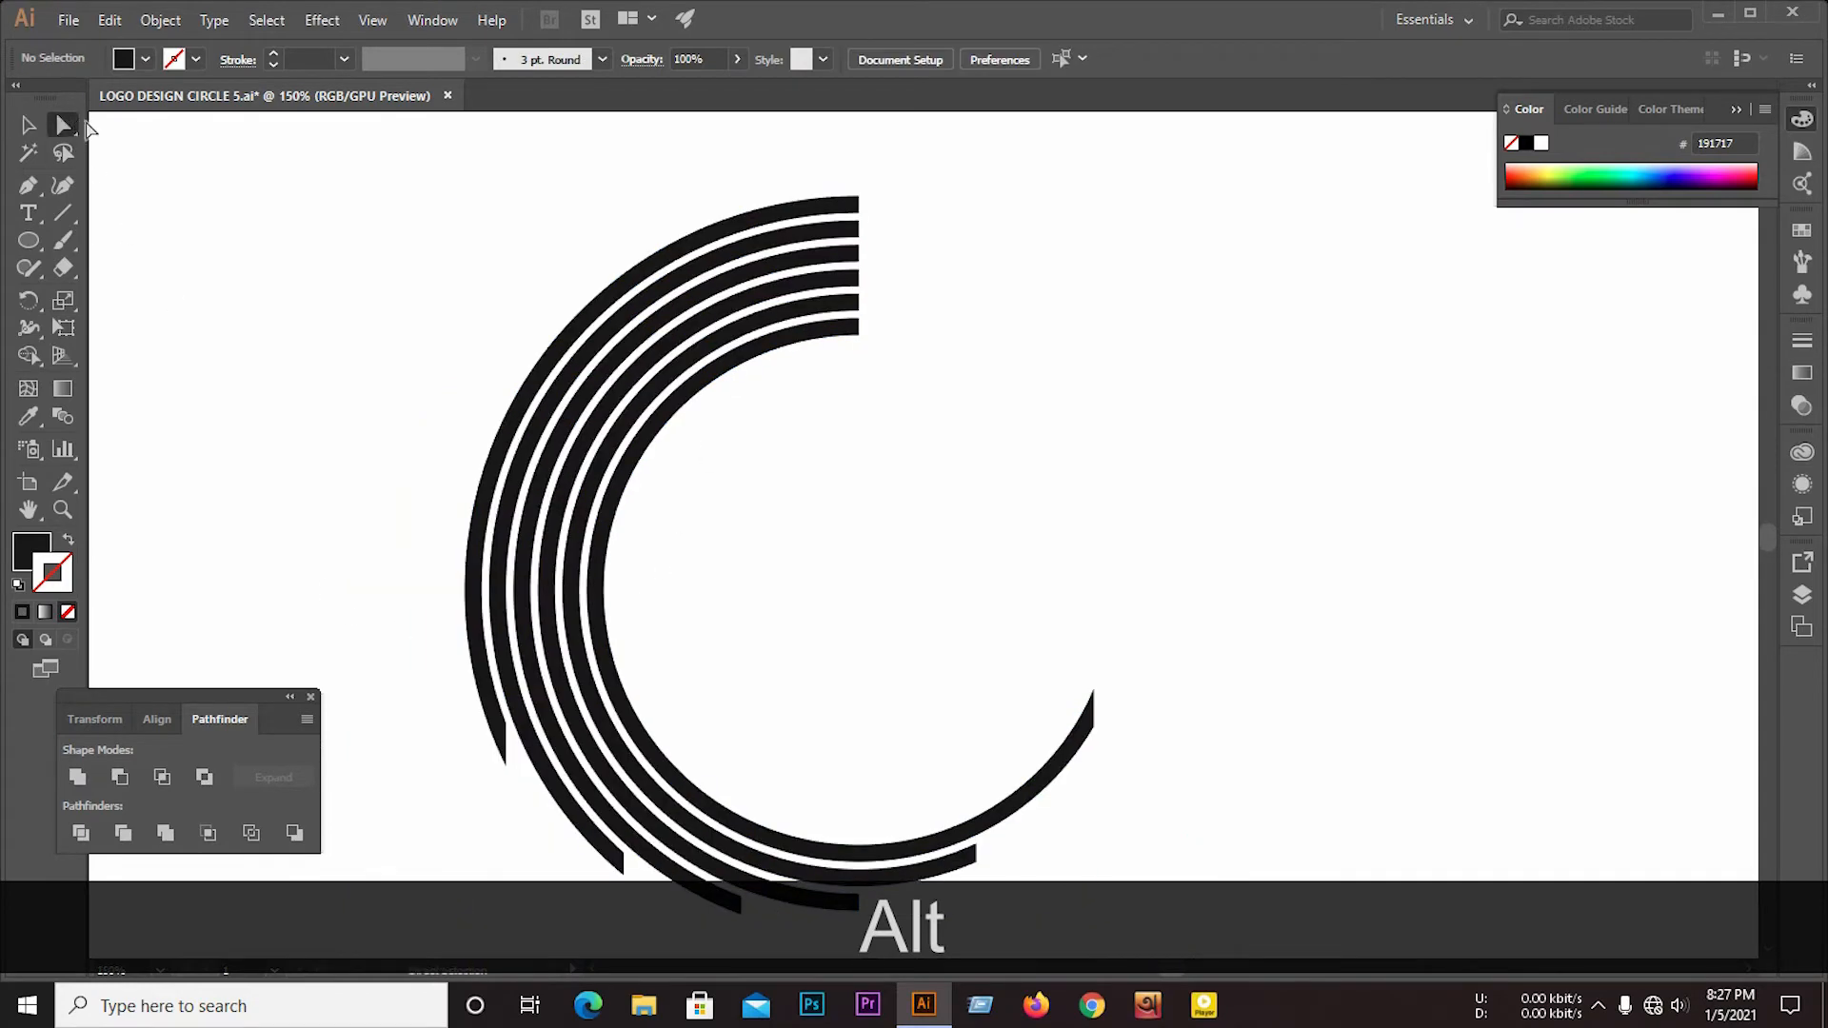
pyautogui.scroll(6, 487, 738)
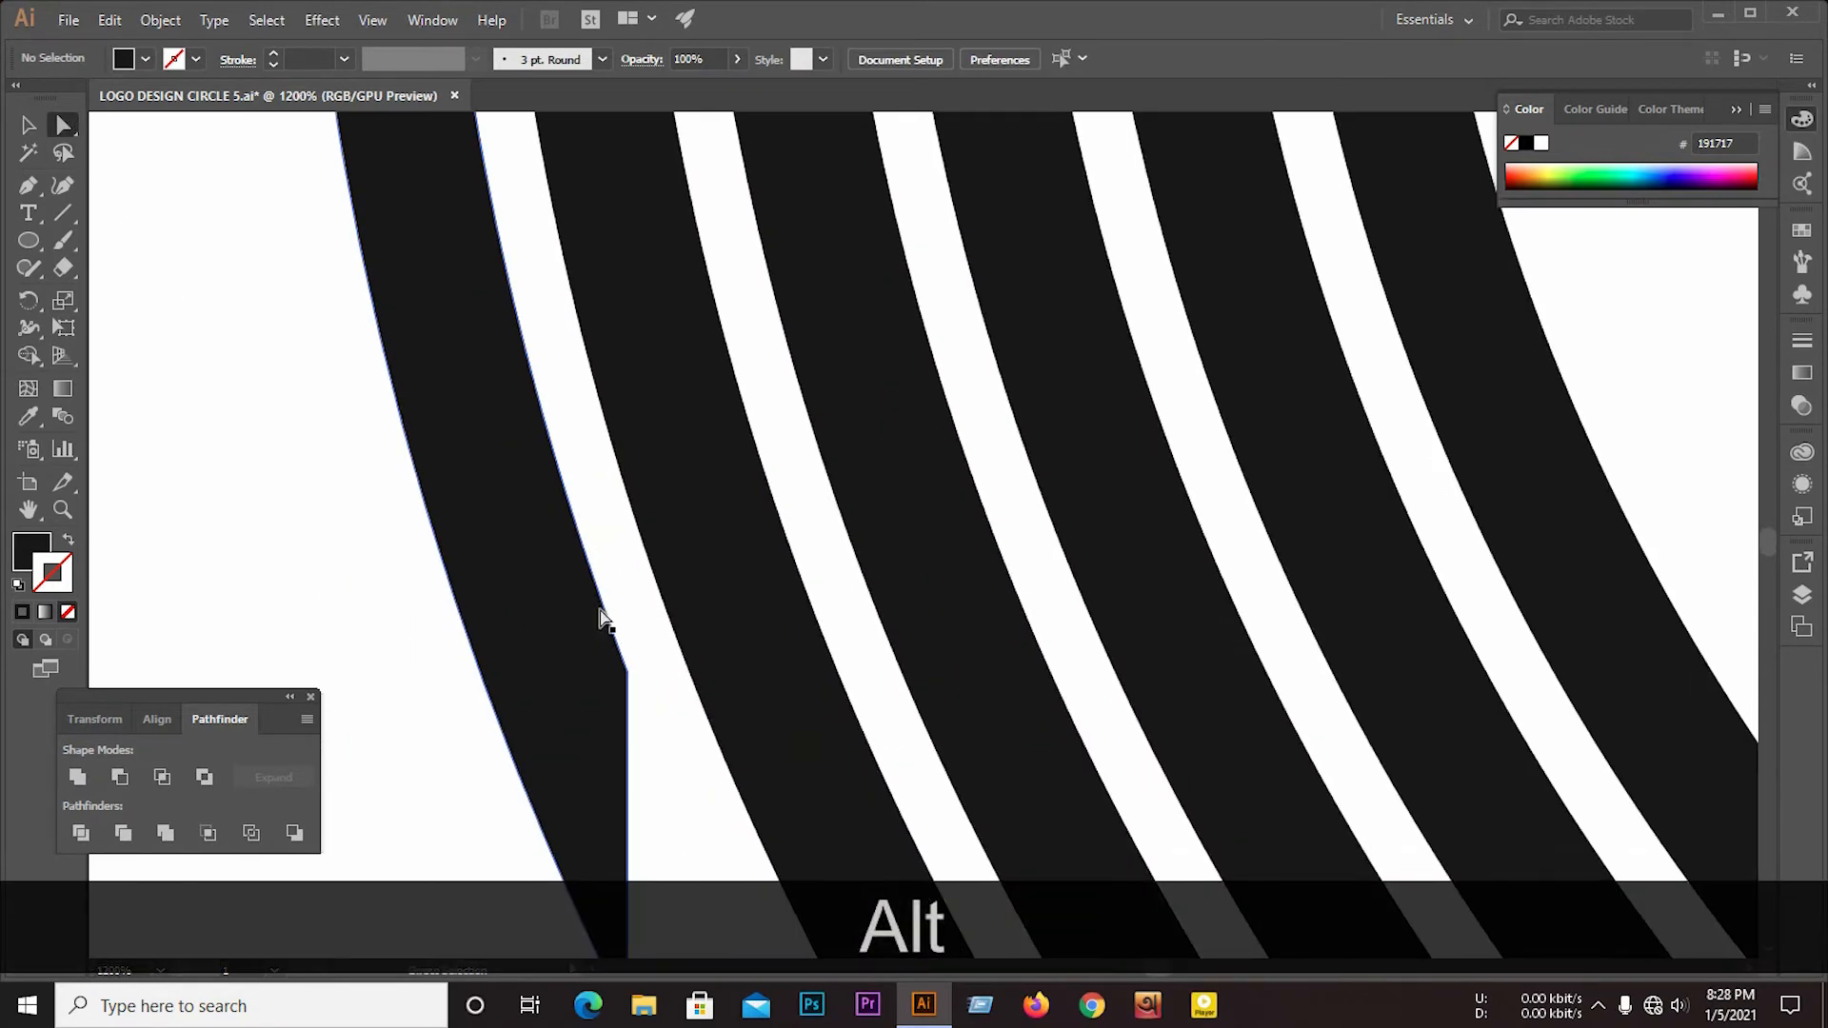
pyautogui.click(607, 584)
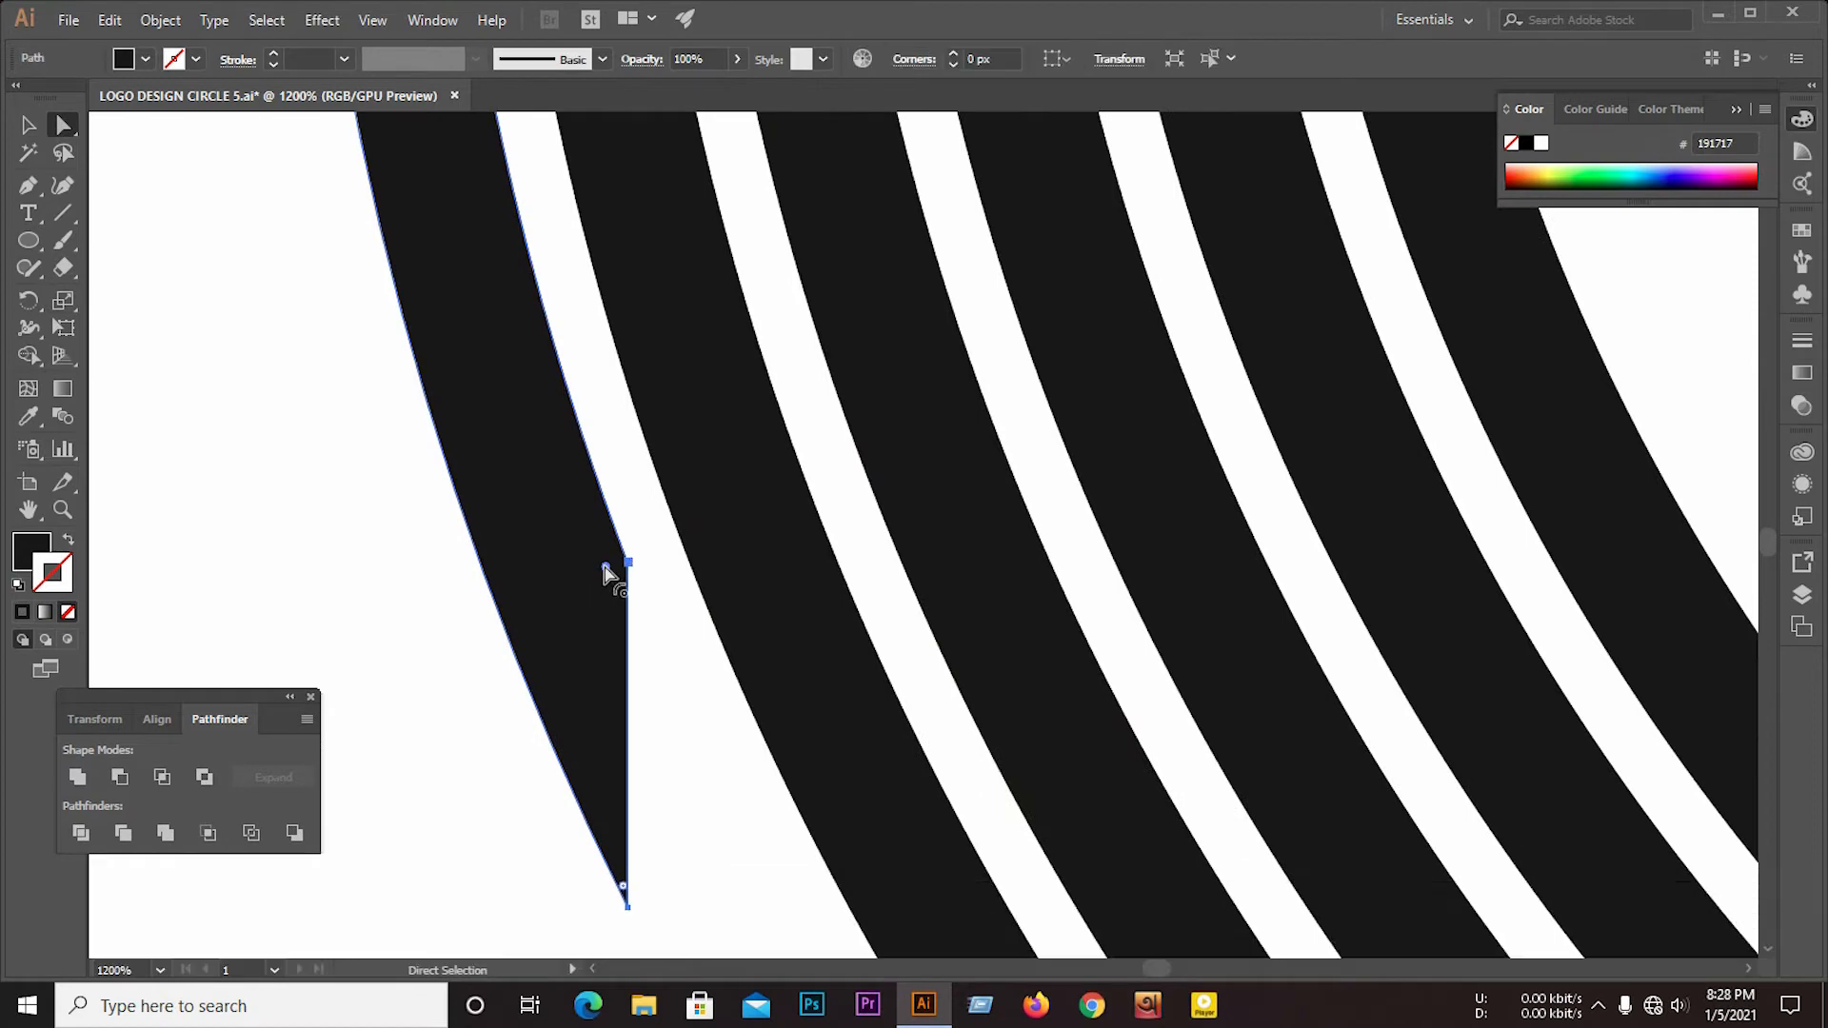
pyautogui.press('shift')
pyautogui.moveTo(621, 892); pyautogui.dragTo(253, 425)
pyautogui.click(438, 624)
pyautogui.scroll(-7, 438, 624)
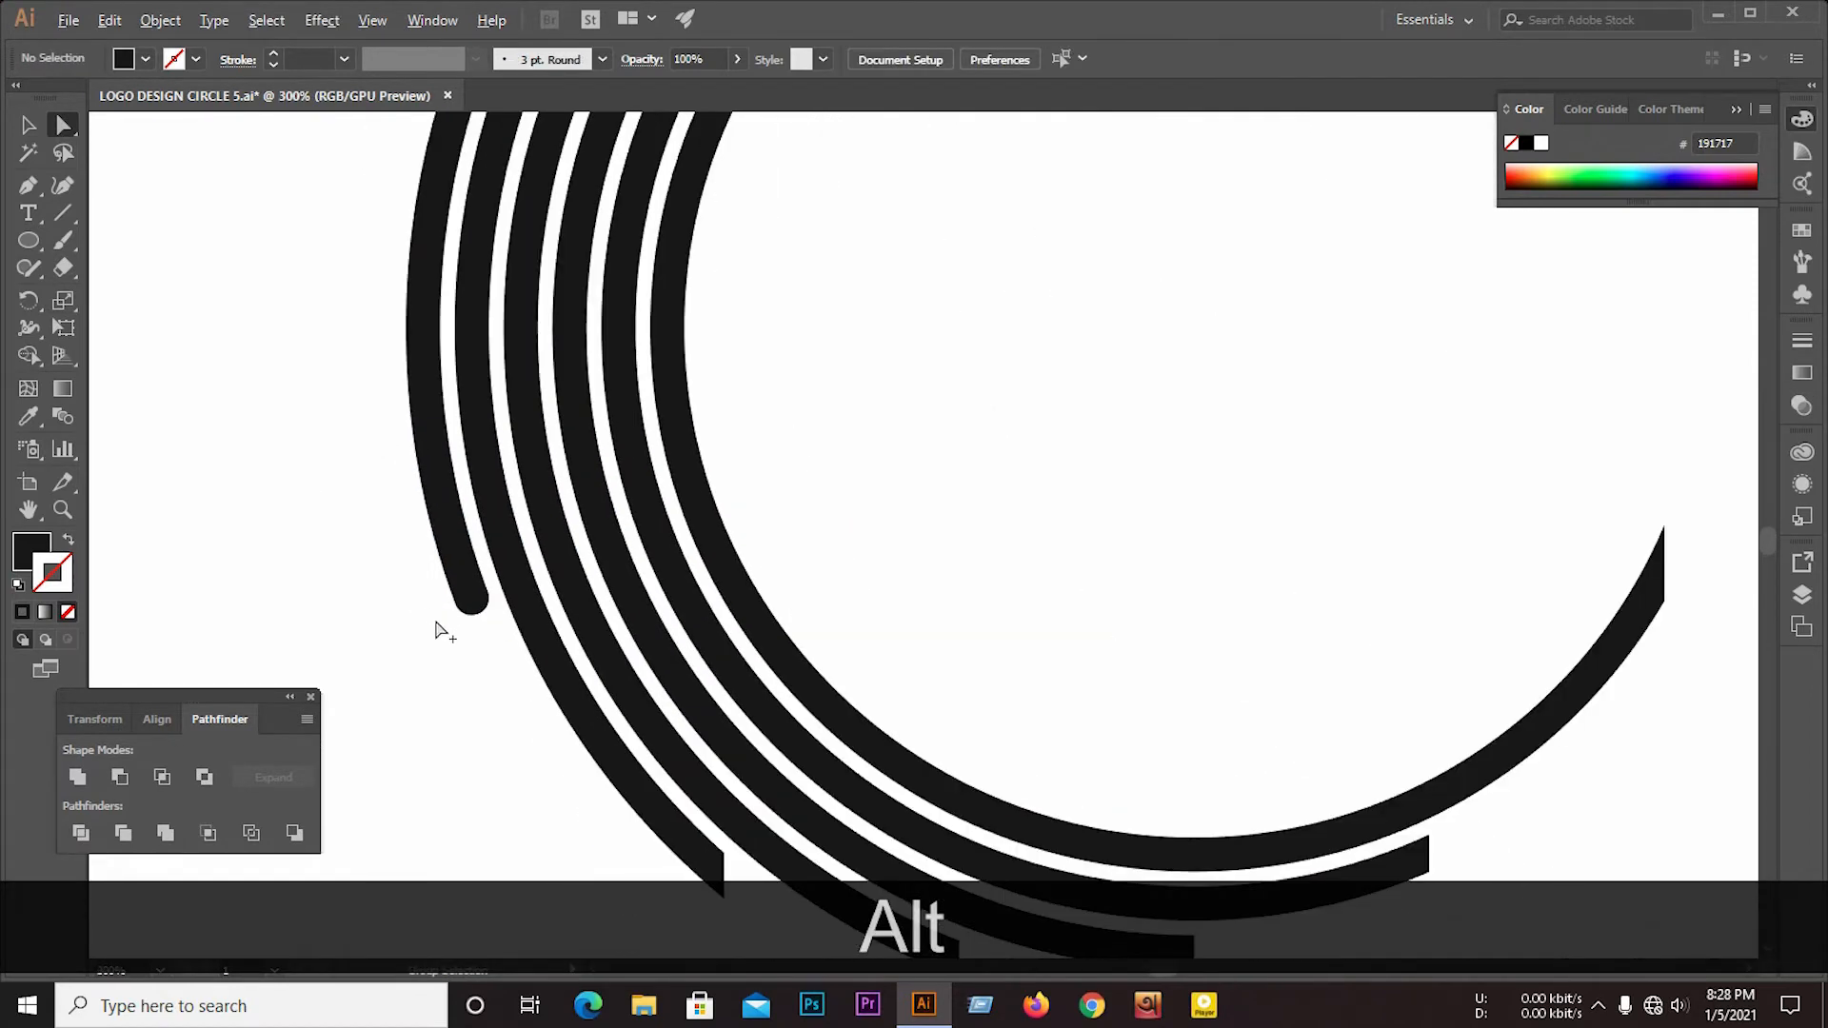
# Step: Fully round both corners at the lower end of the second outermost arc, about 5 px radius
pyautogui.scroll(6, 495, 657)
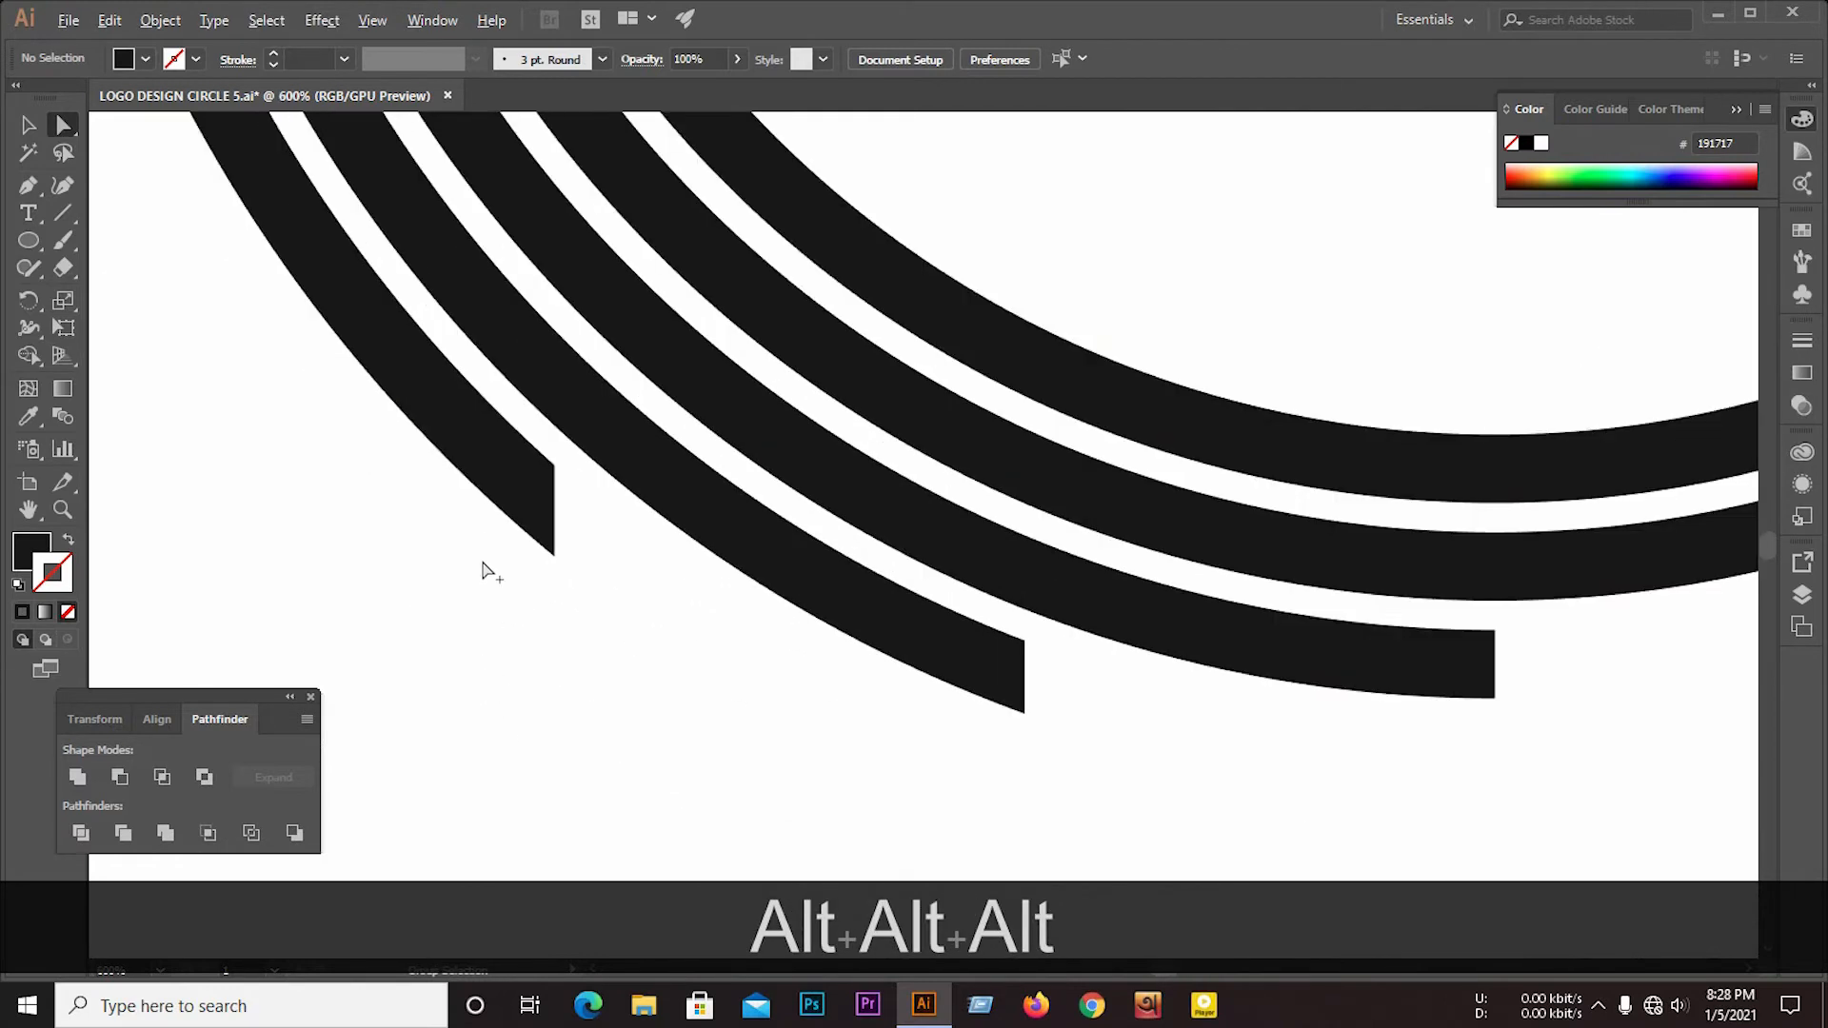
pyautogui.click(515, 477)
pyautogui.scroll(4, 515, 495)
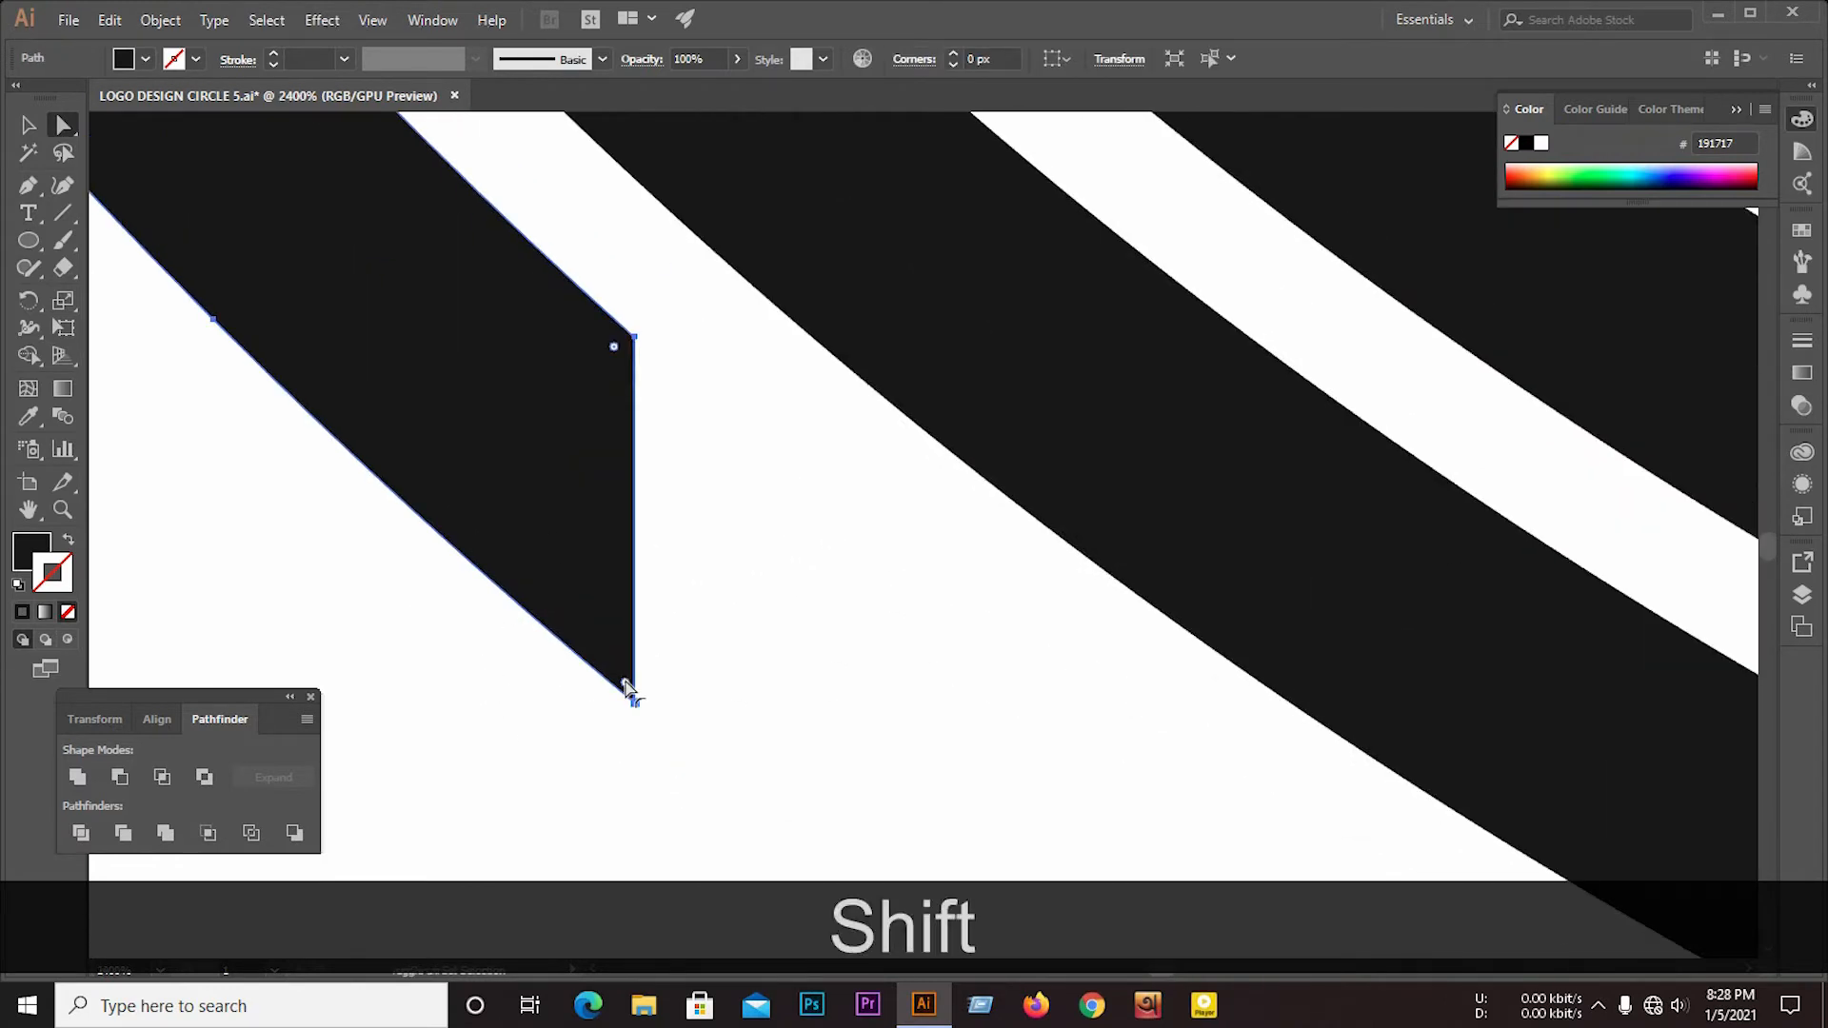
pyautogui.moveTo(614, 350); pyautogui.dragTo(359, 518)
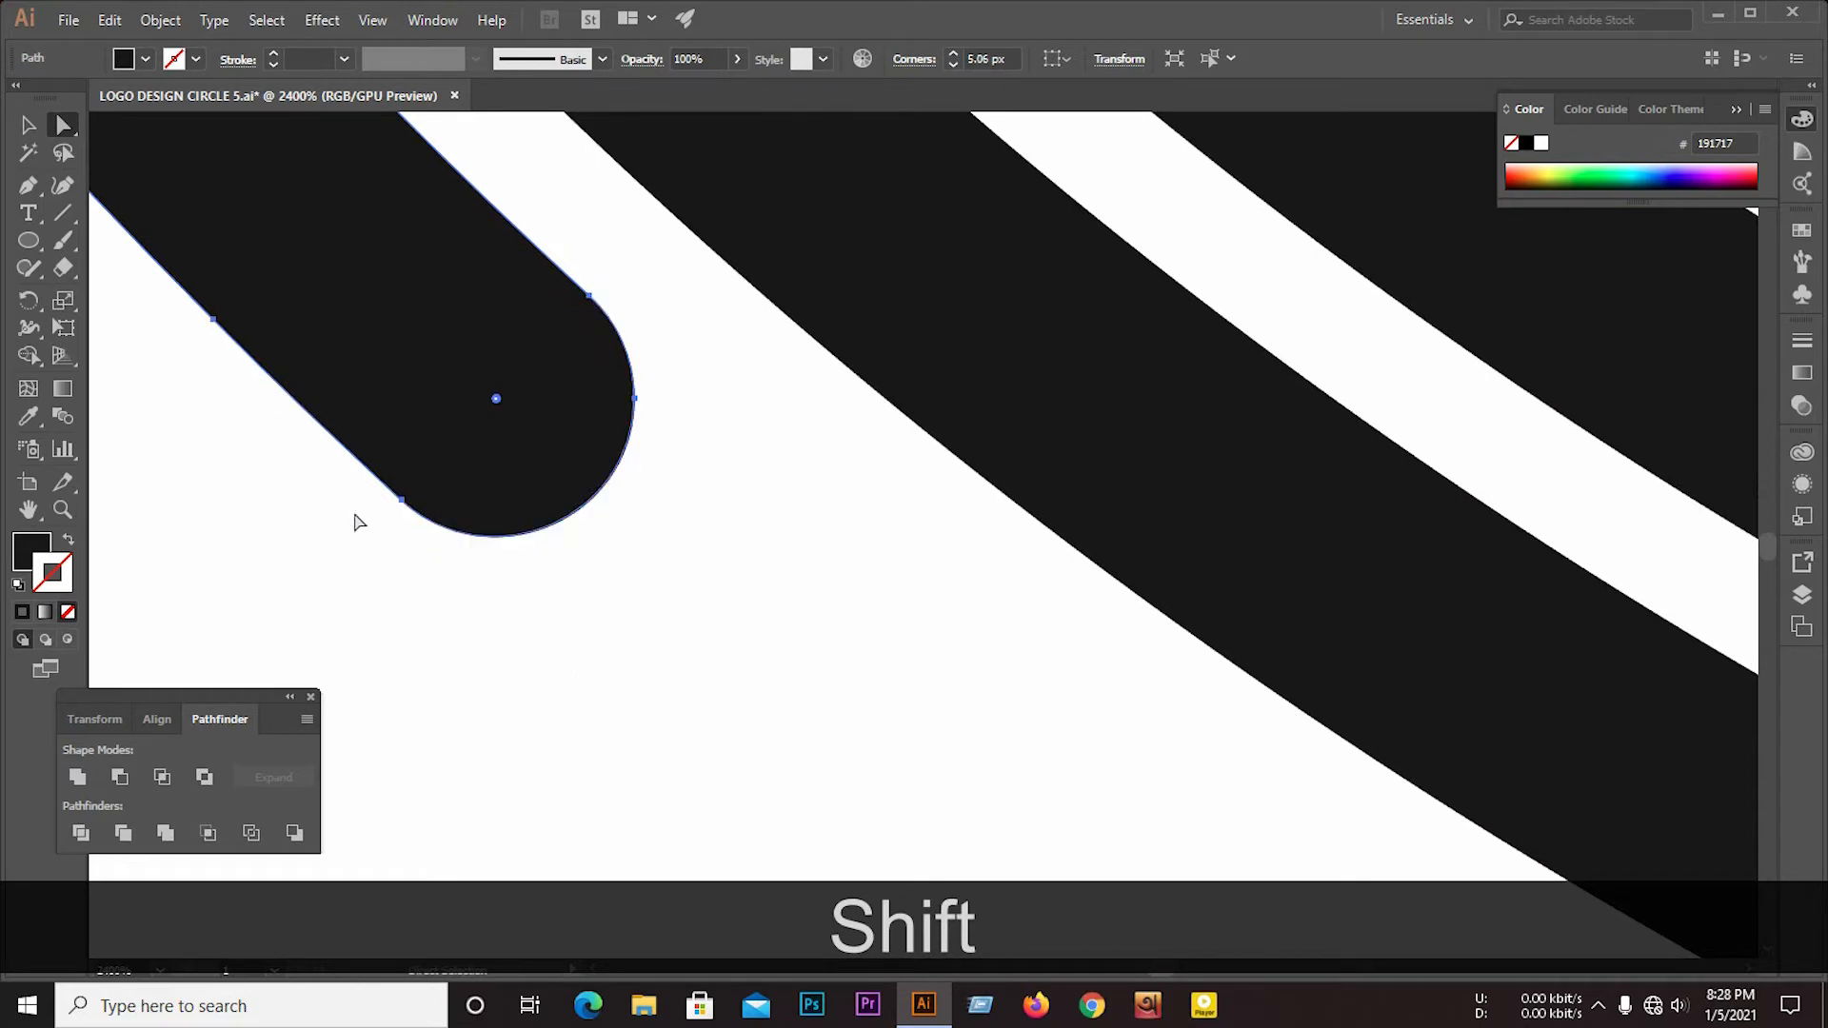
# Step: Fully round both corners at the lower end of the third arc from the outside
pyautogui.scroll(-4, 305, 540)
pyautogui.scroll(3, 857, 733)
pyautogui.click(850, 571)
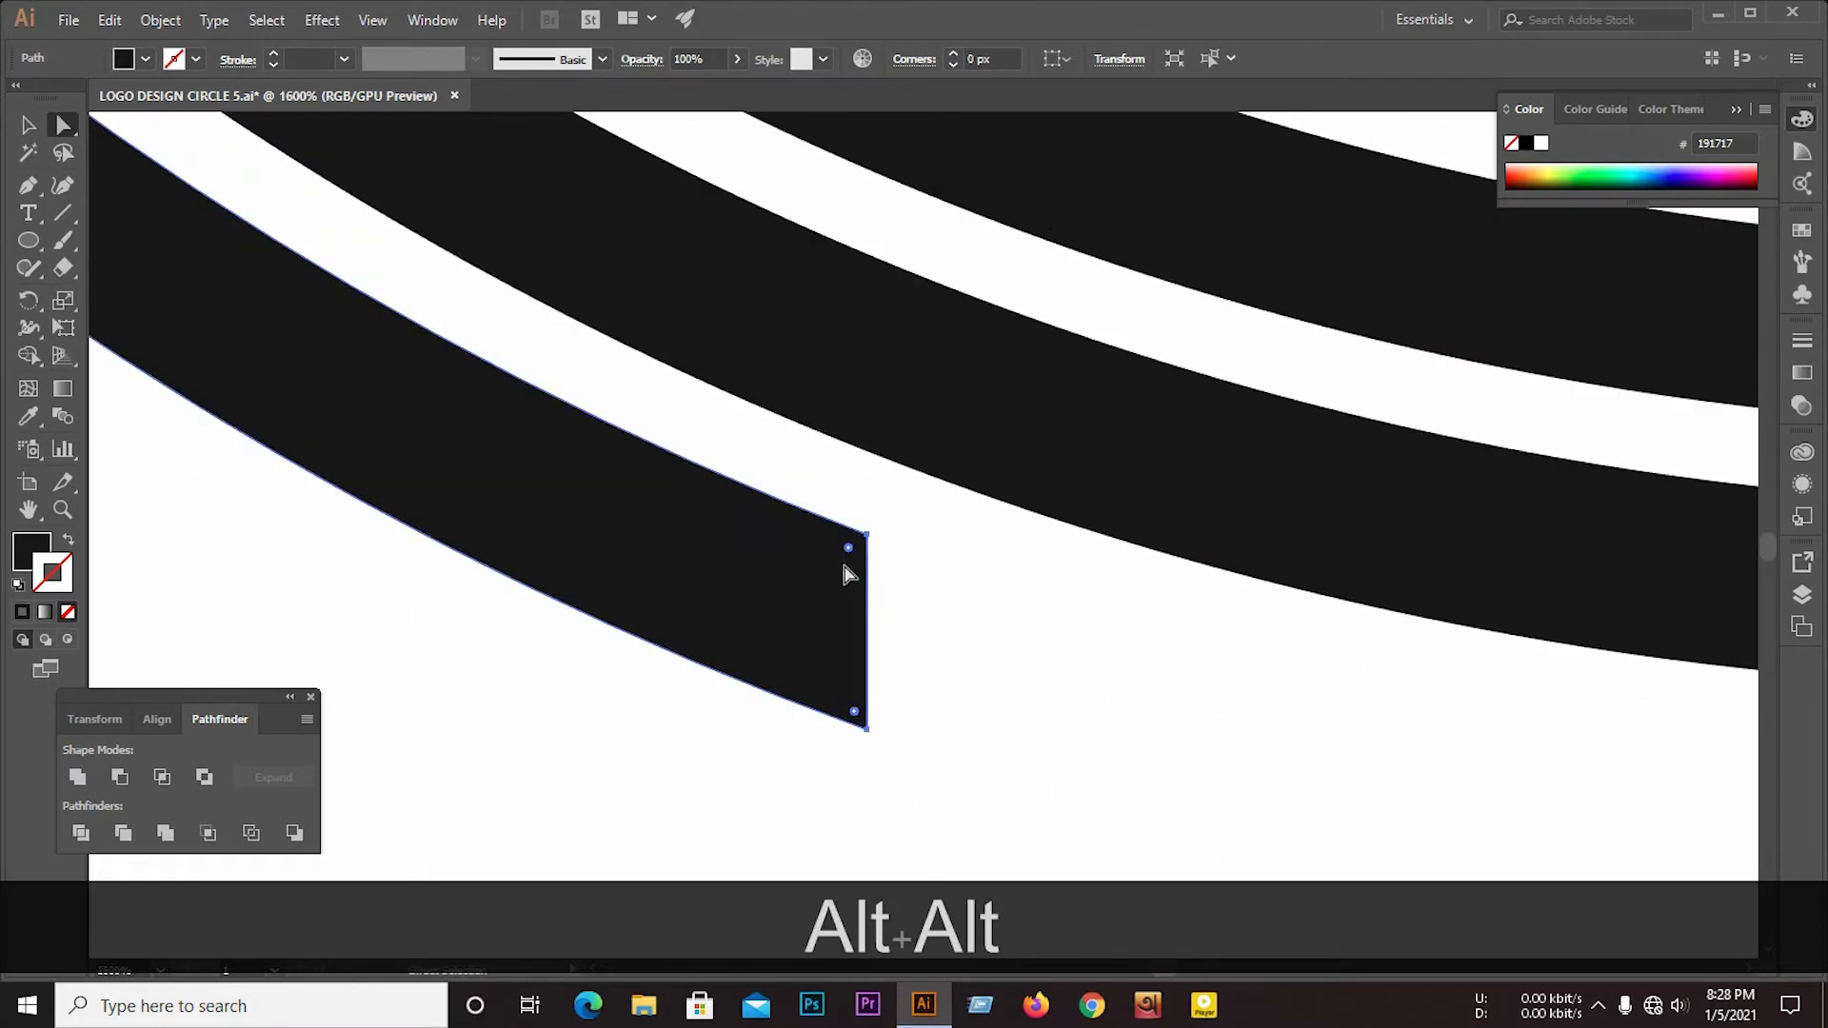
pyautogui.moveTo(855, 719); pyautogui.dragTo(304, 595)
# Step: Try to round the square lower end of the fourth arc from the outside, undoing each attempt
pyautogui.scroll(-3, 304, 596)
pyautogui.scroll(5, 744, 611)
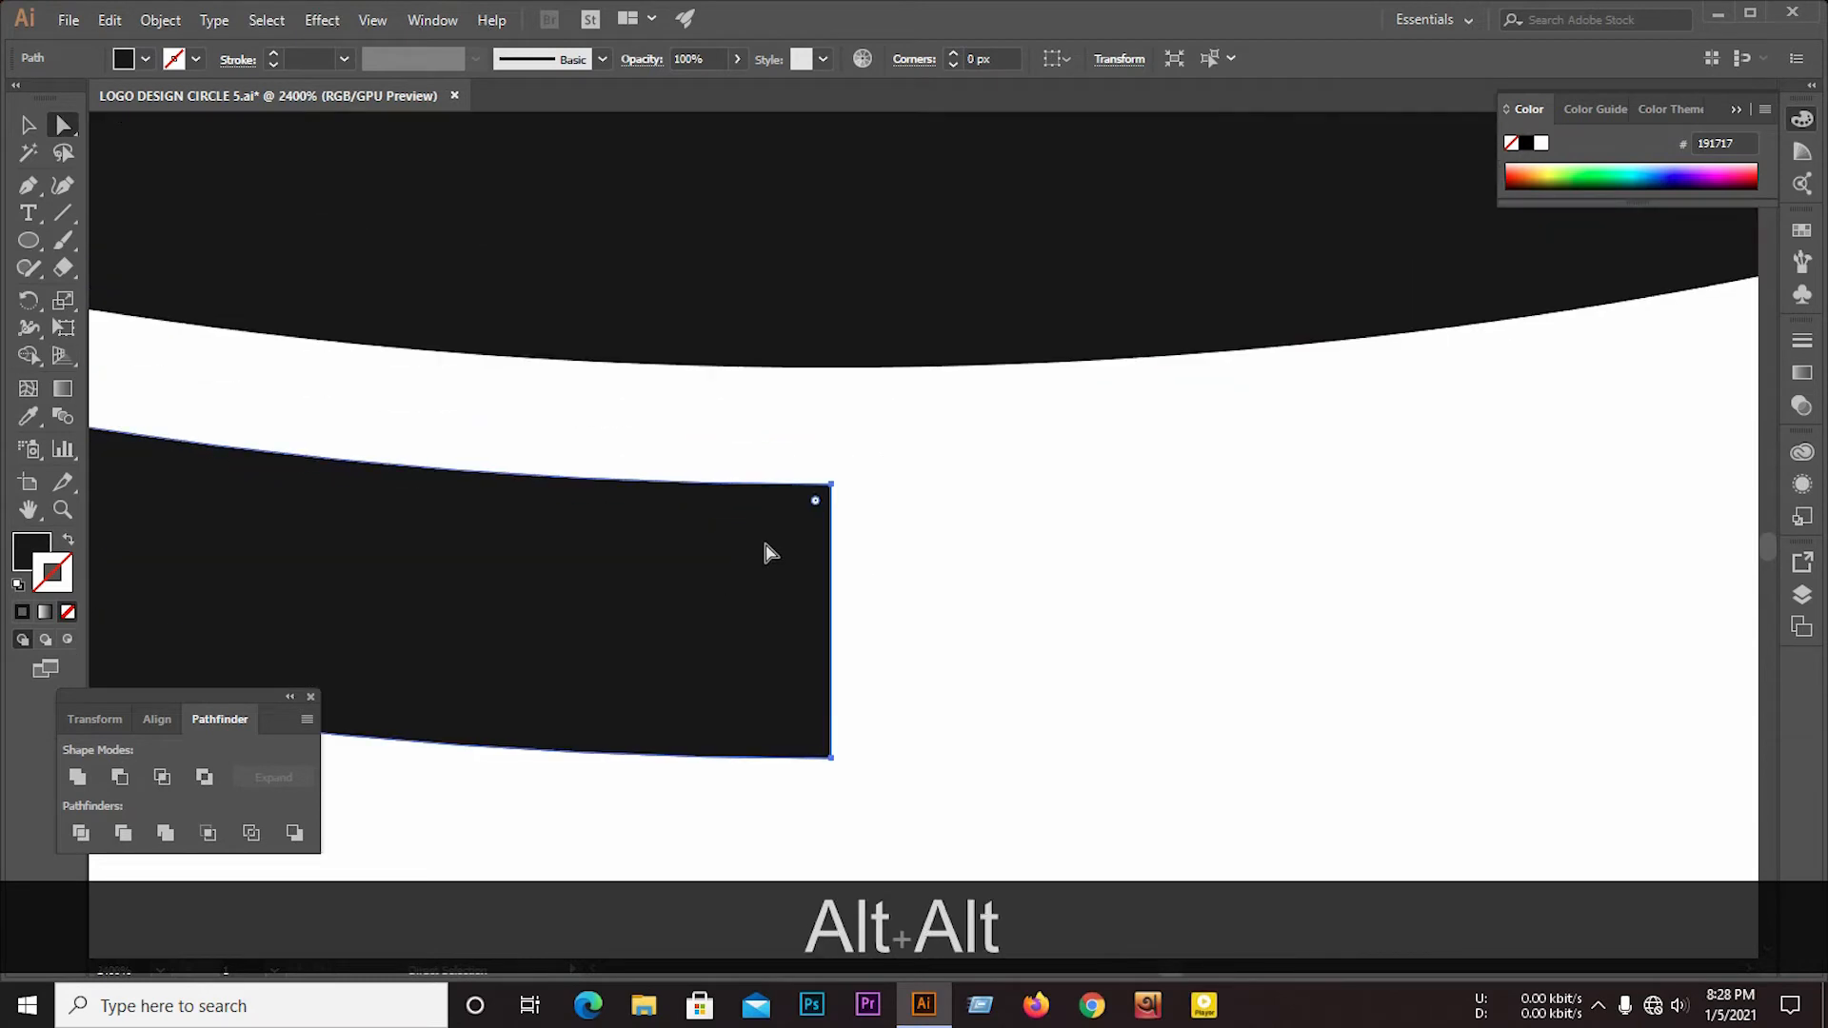
pyautogui.moveTo(815, 515); pyautogui.dragTo(519, 747)
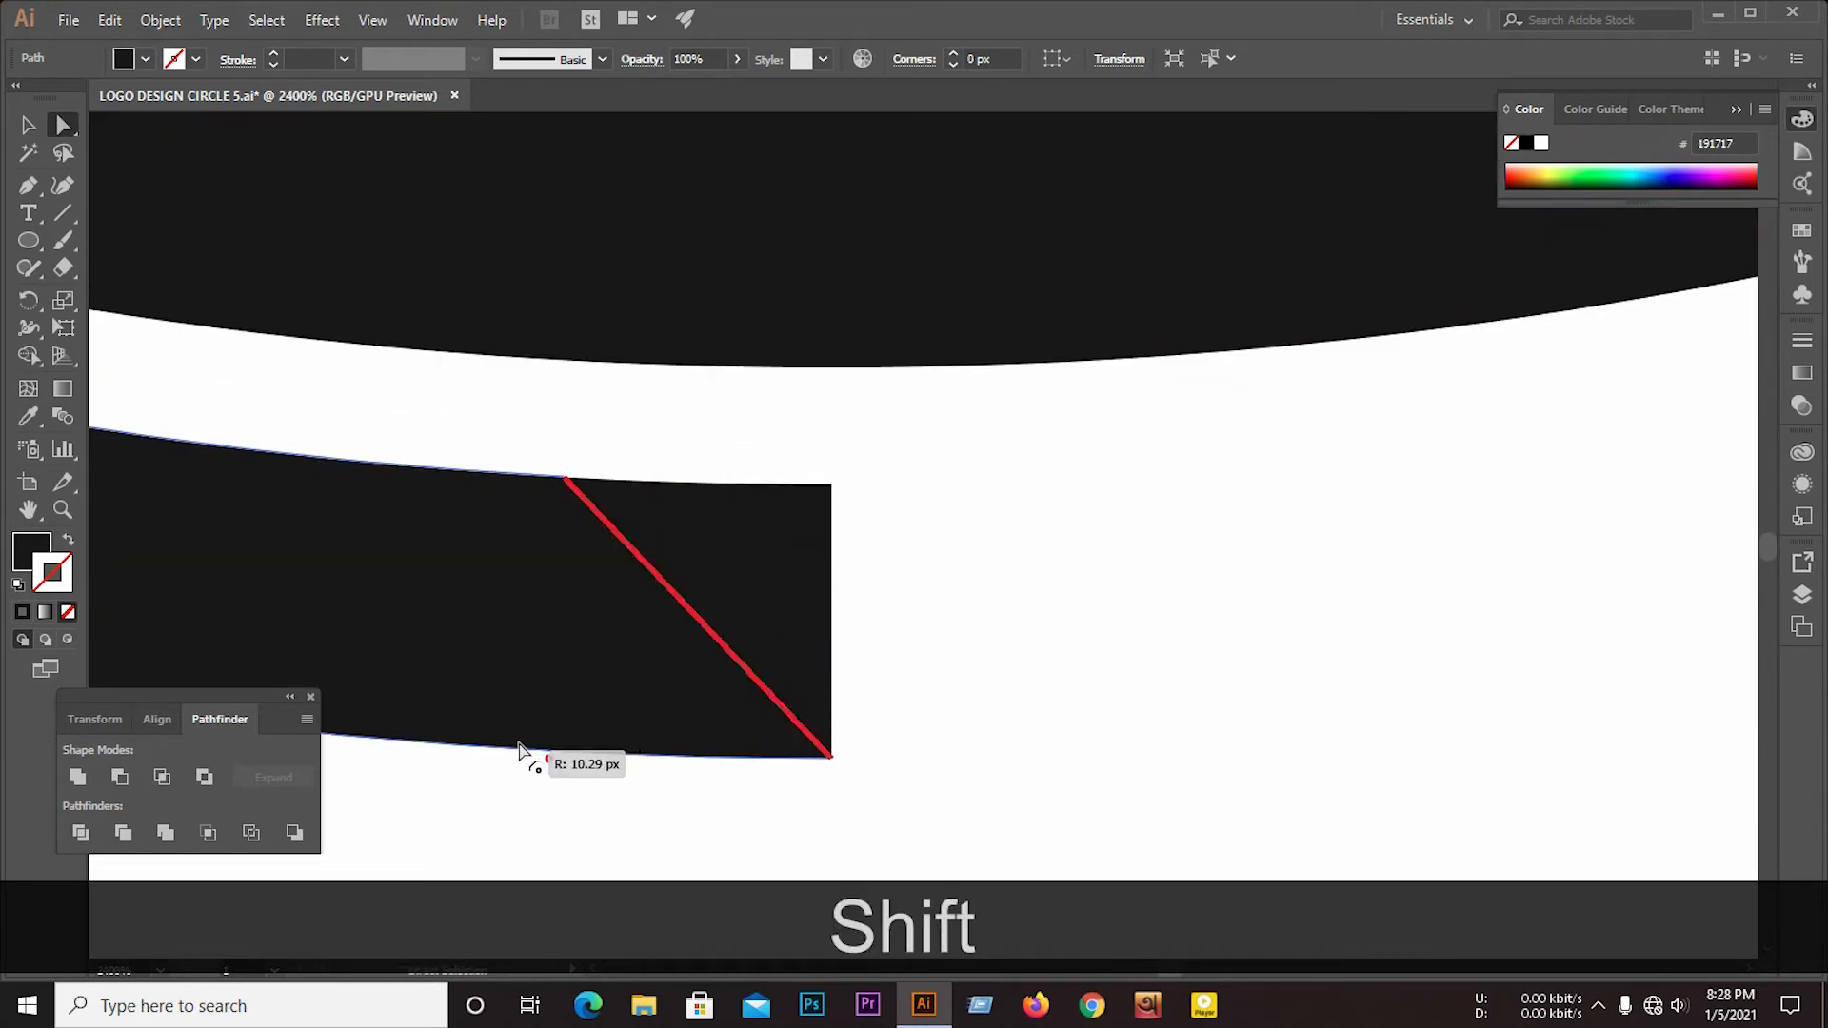
pyautogui.hotkey('ctrl', 'z')
pyautogui.click(624, 609)
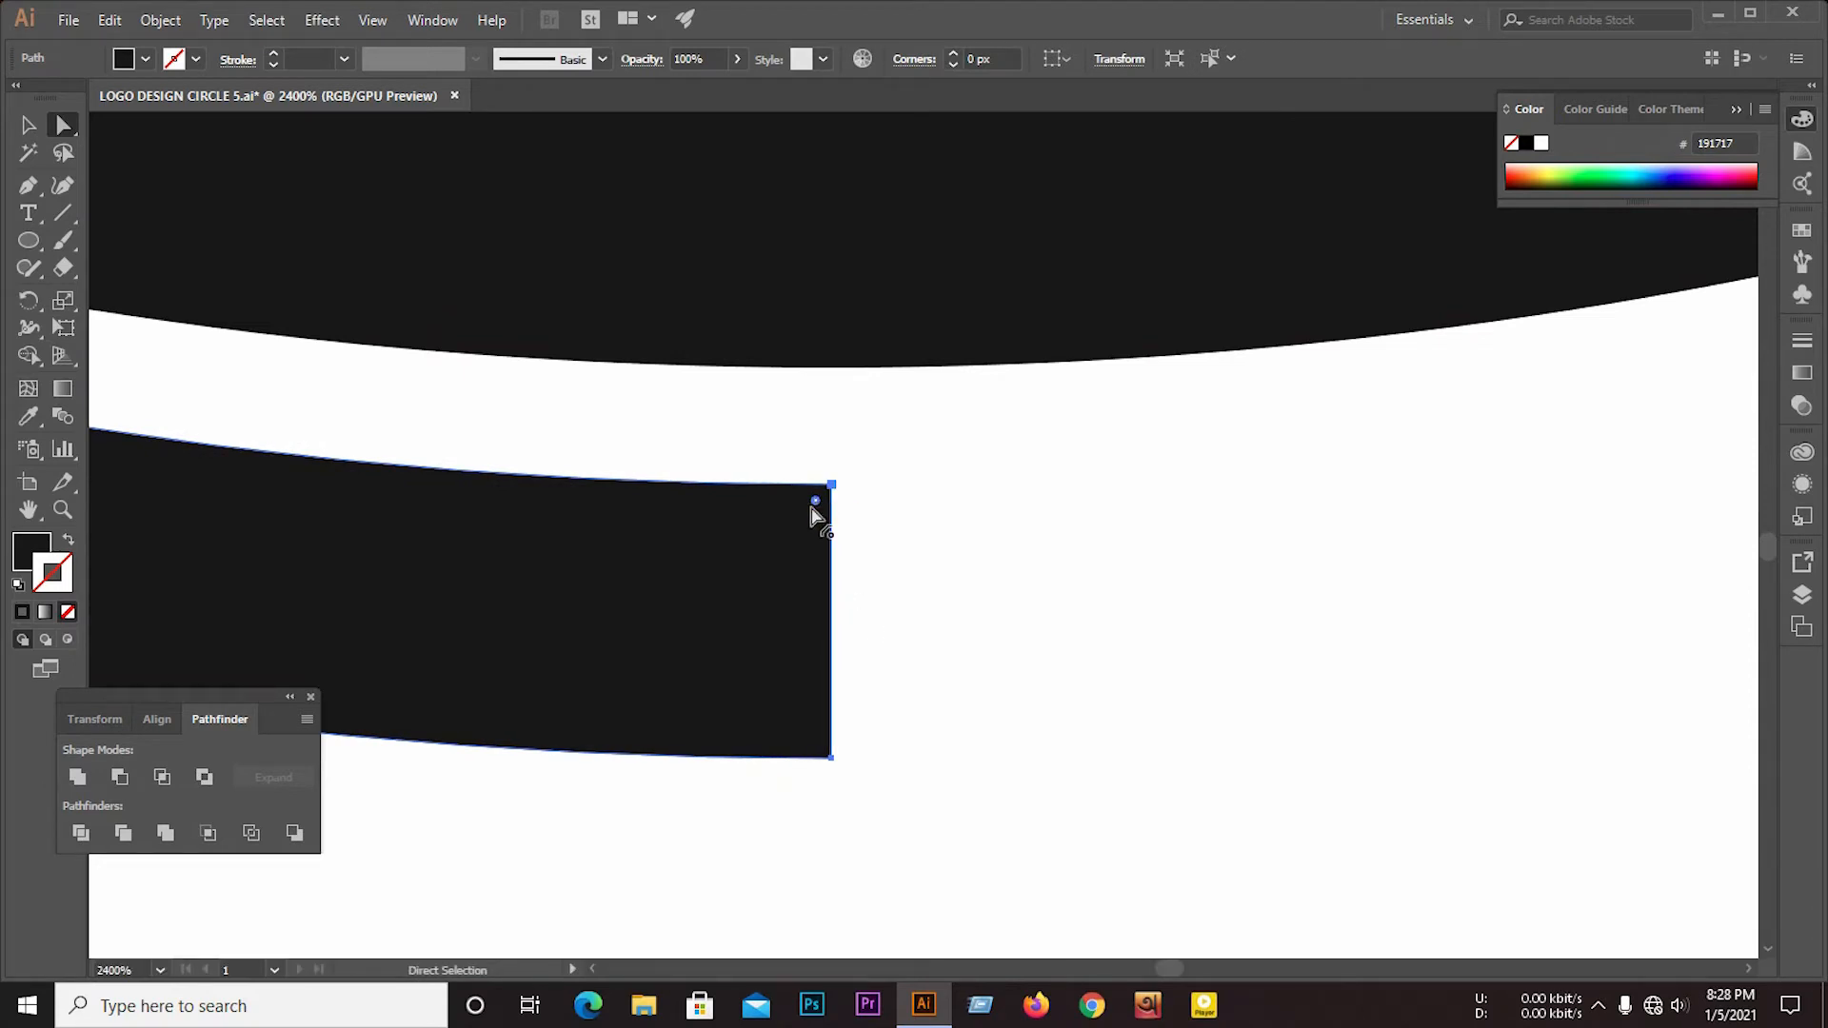
pyautogui.moveTo(815, 514); pyautogui.dragTo(796, 616)
pyautogui.hotkey('ctrl', 'z')
pyautogui.press('alt')
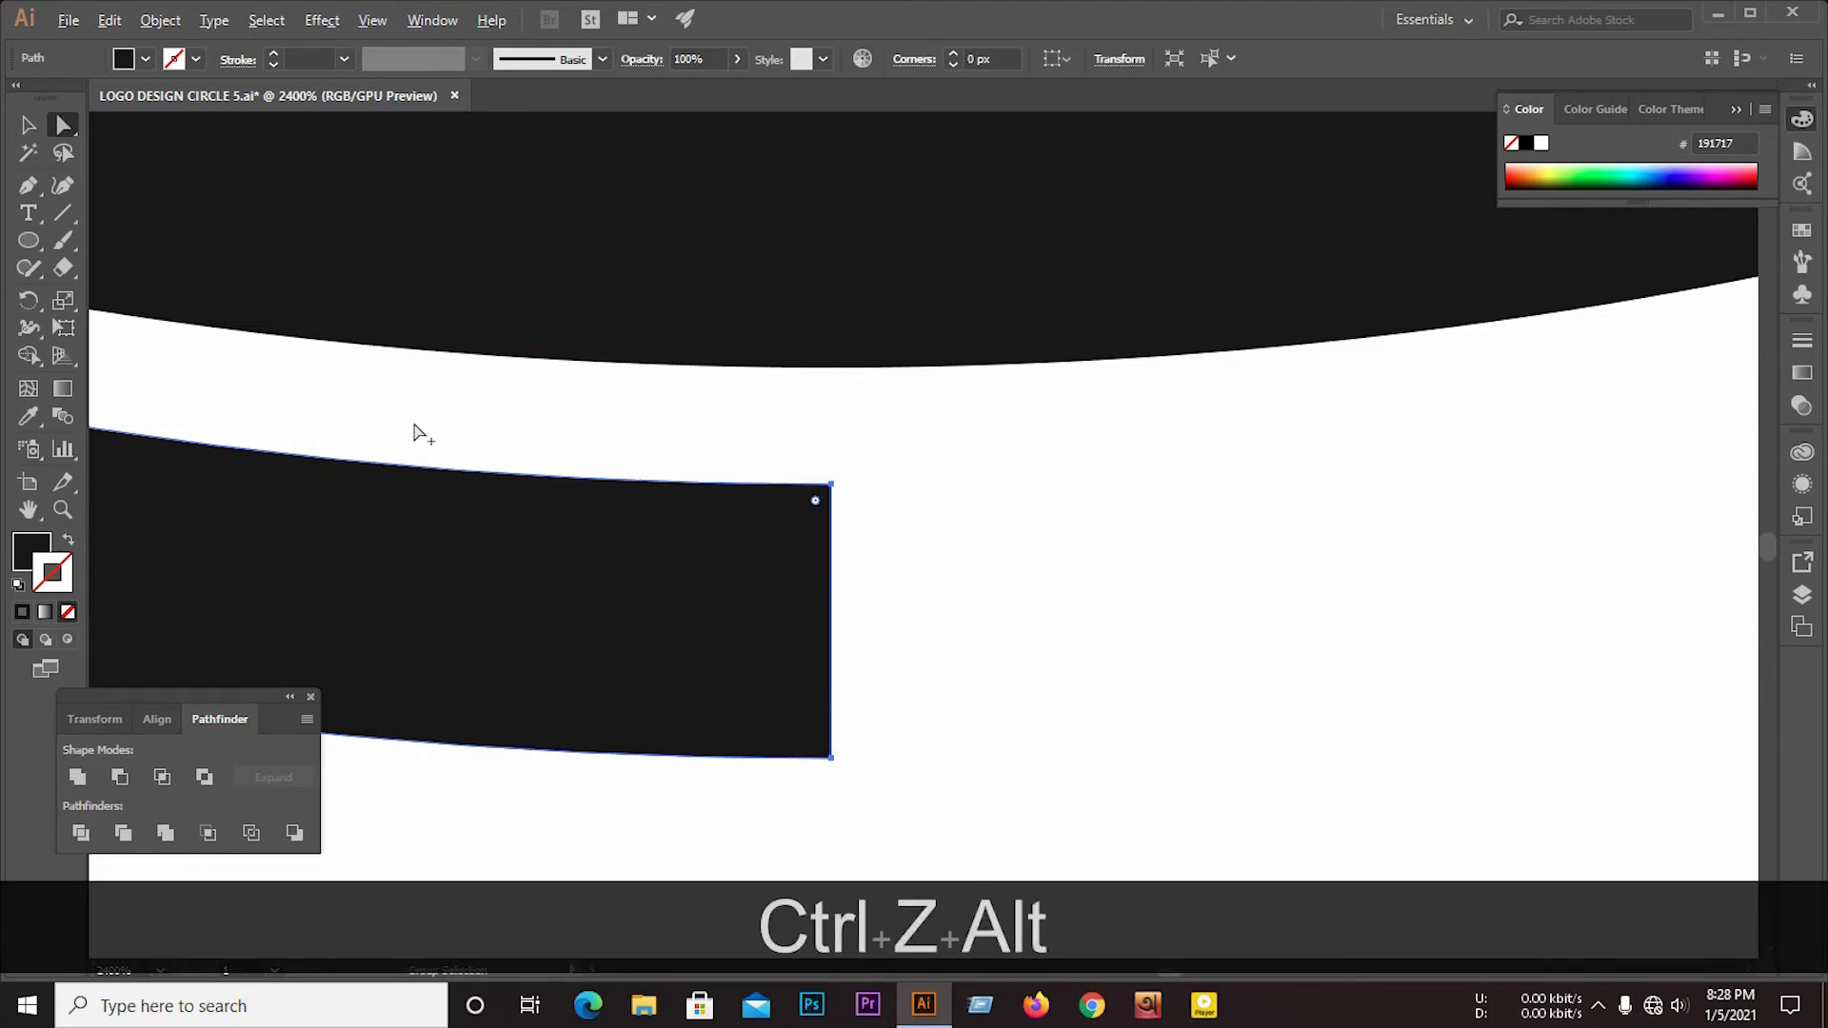
# Step: Fully round both corners at the lower end of the fifth arc from the outside to 5 px
pyautogui.scroll(-5, 828, 524)
pyautogui.keyDown('alt'); pyautogui.click(1134, 401); pyautogui.keyUp('alt')
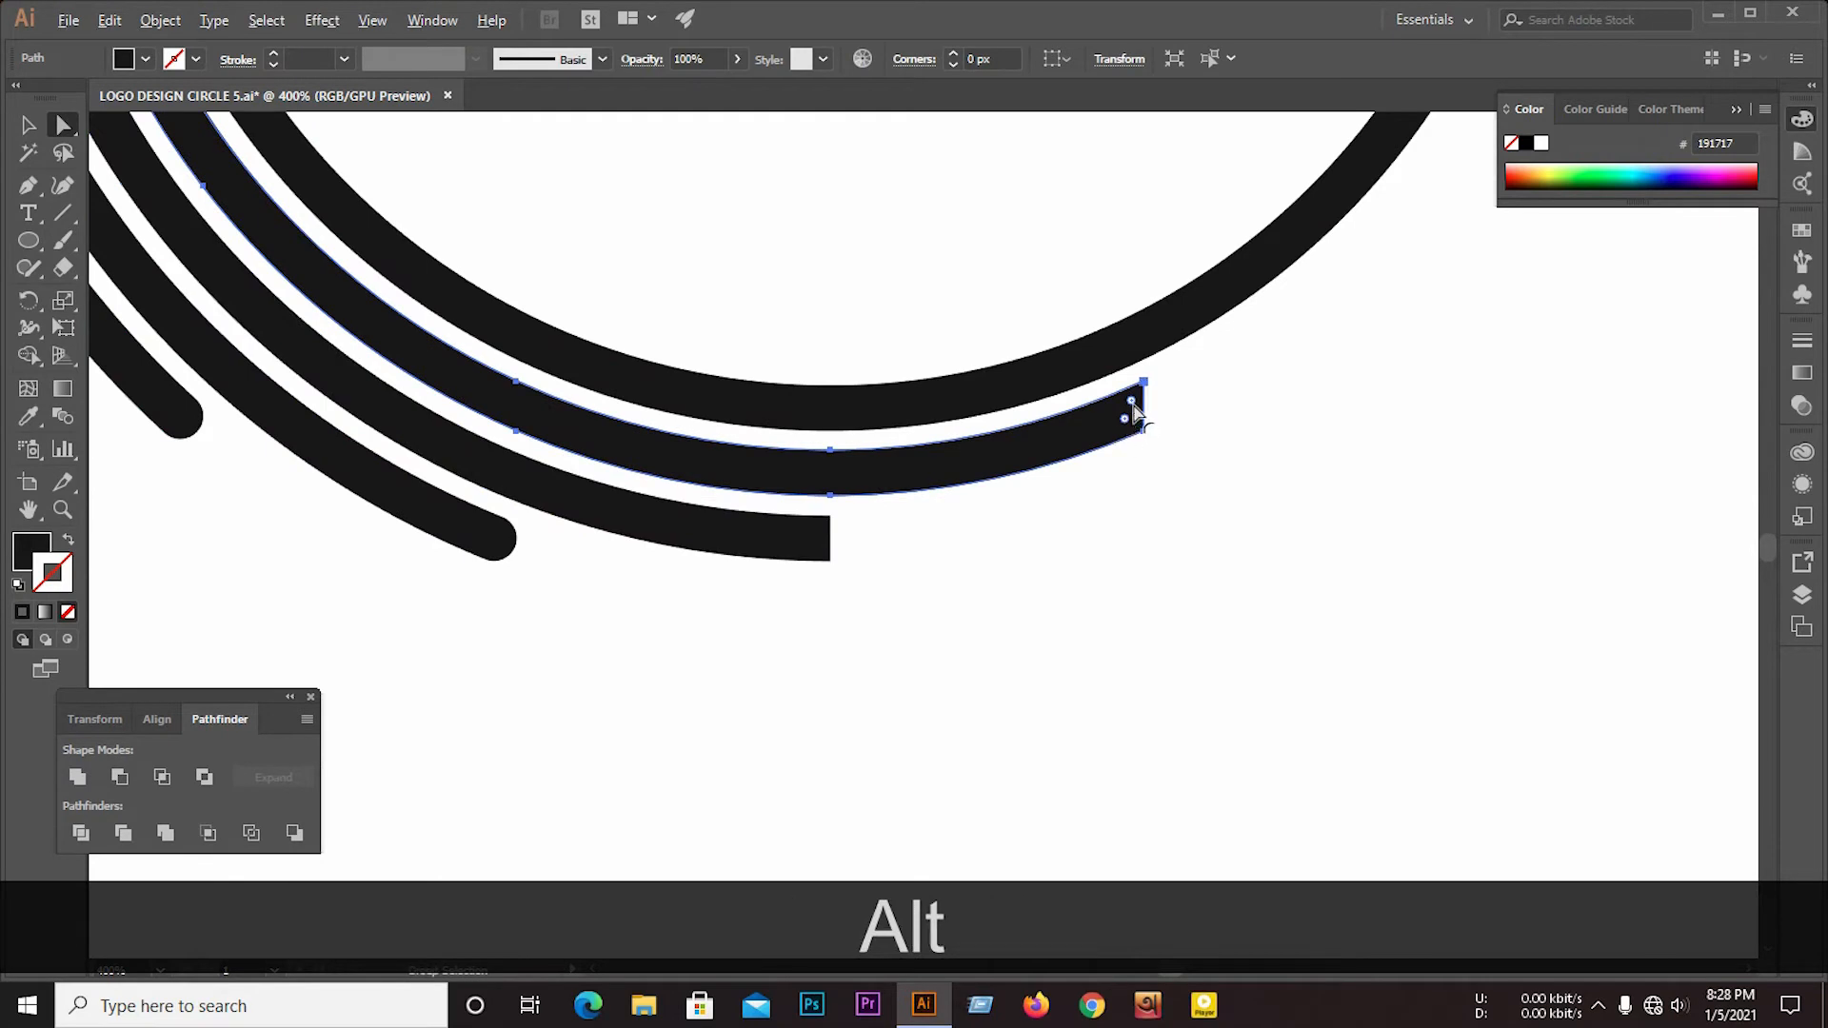
pyautogui.scroll(5, 1169, 413)
pyautogui.press('shift')
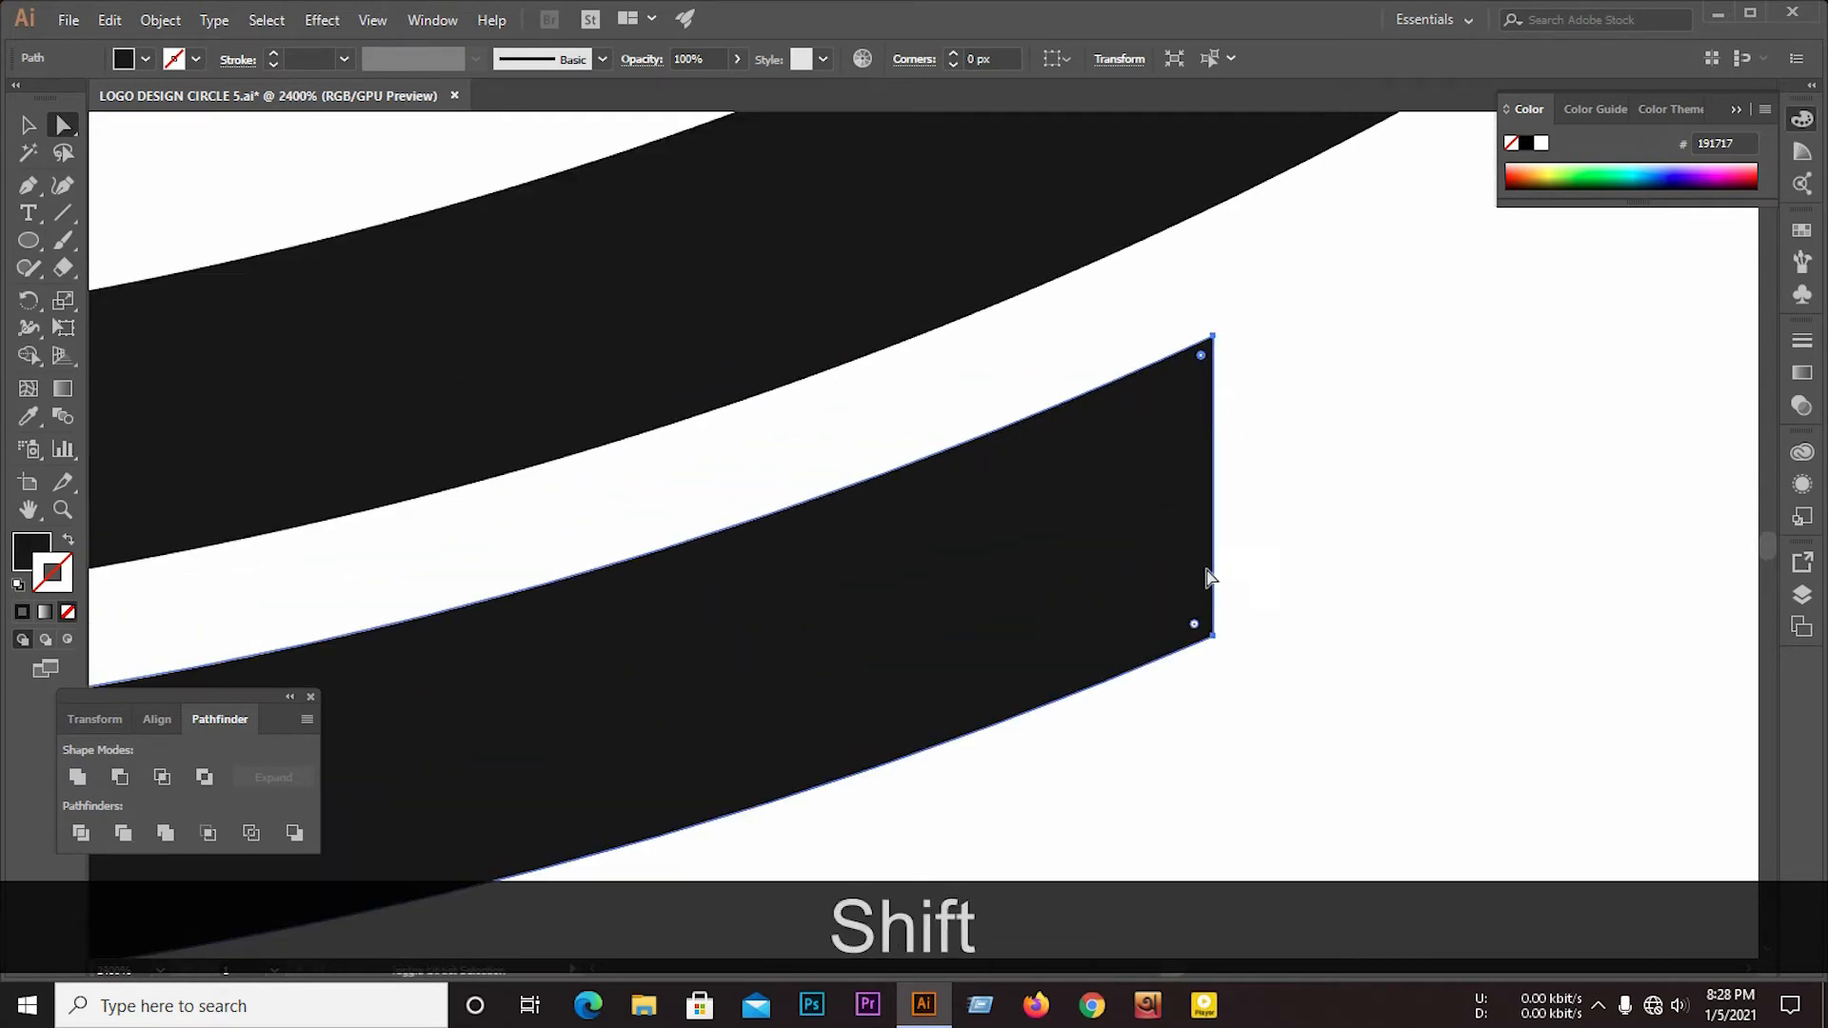
pyautogui.moveTo(1197, 632); pyautogui.dragTo(625, 633)
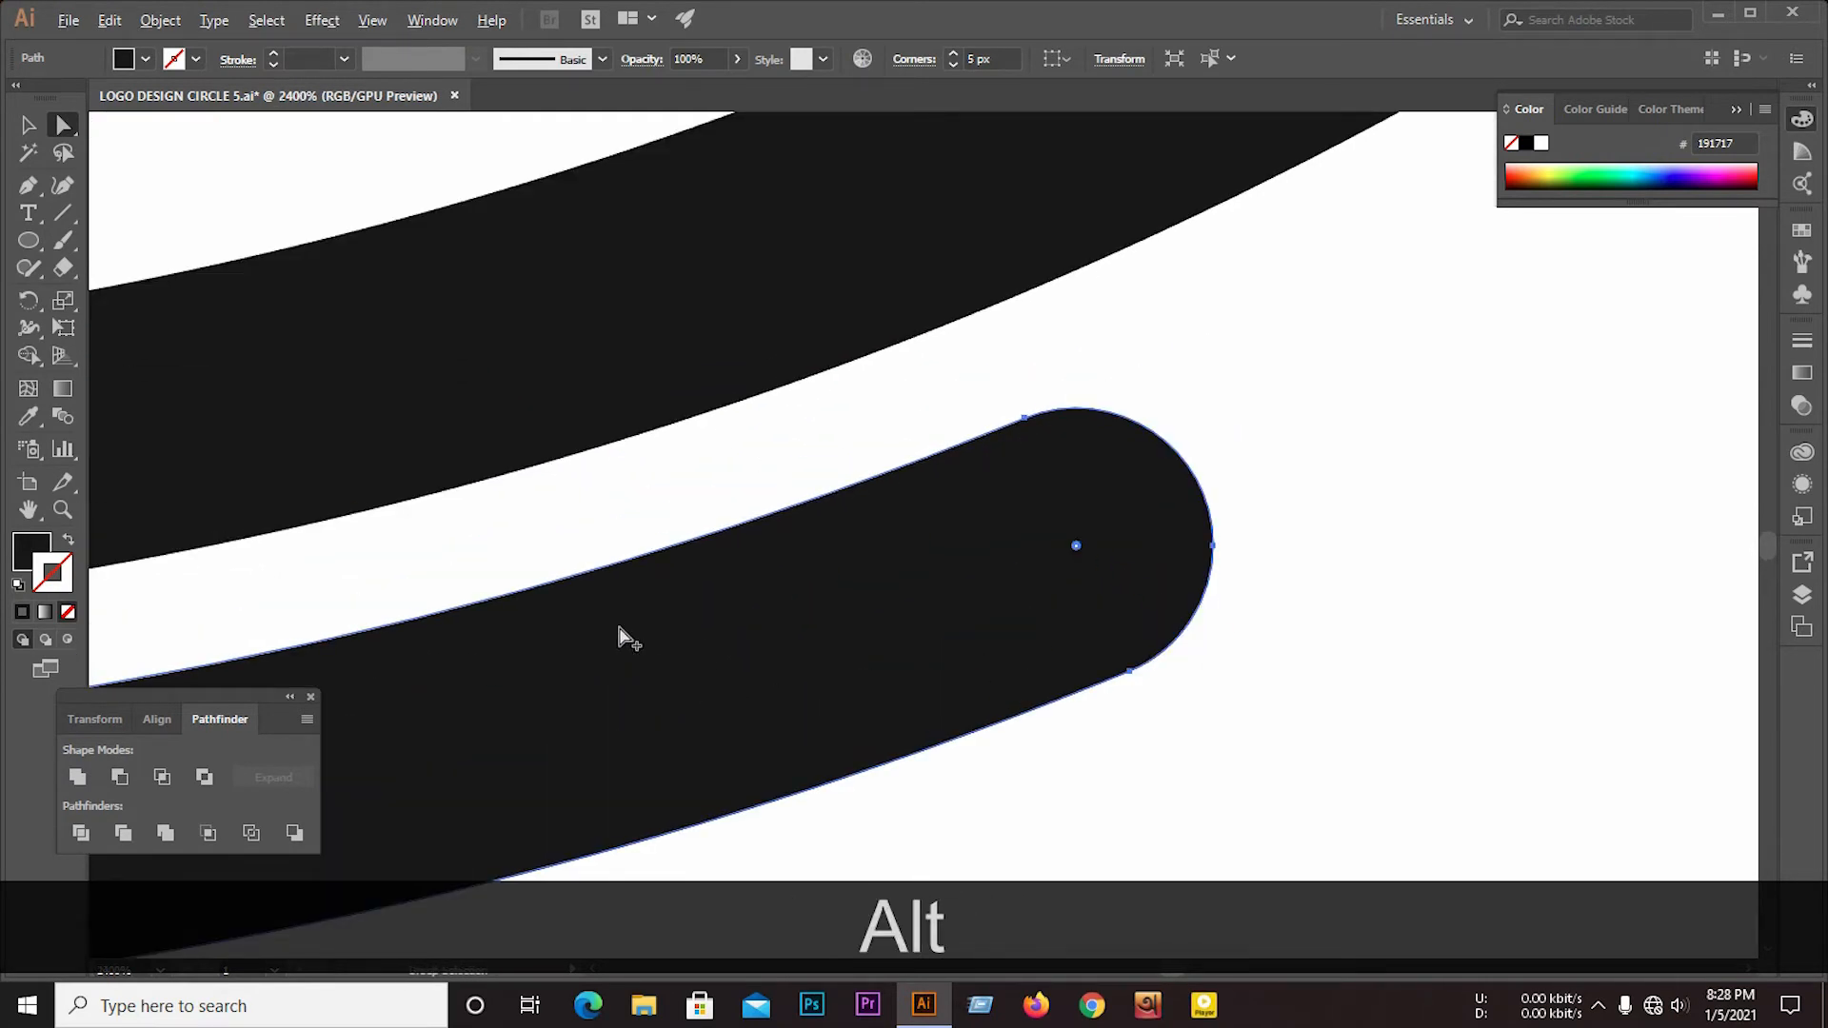
# Step: Fully round both corners at the pointed lower end of the innermost arc and deselect it
pyautogui.scroll(-5, 890, 523)
pyautogui.scroll(4, 1021, 171)
pyautogui.keyDown('alt'); pyautogui.click(1008, 232); pyautogui.keyUp('alt')
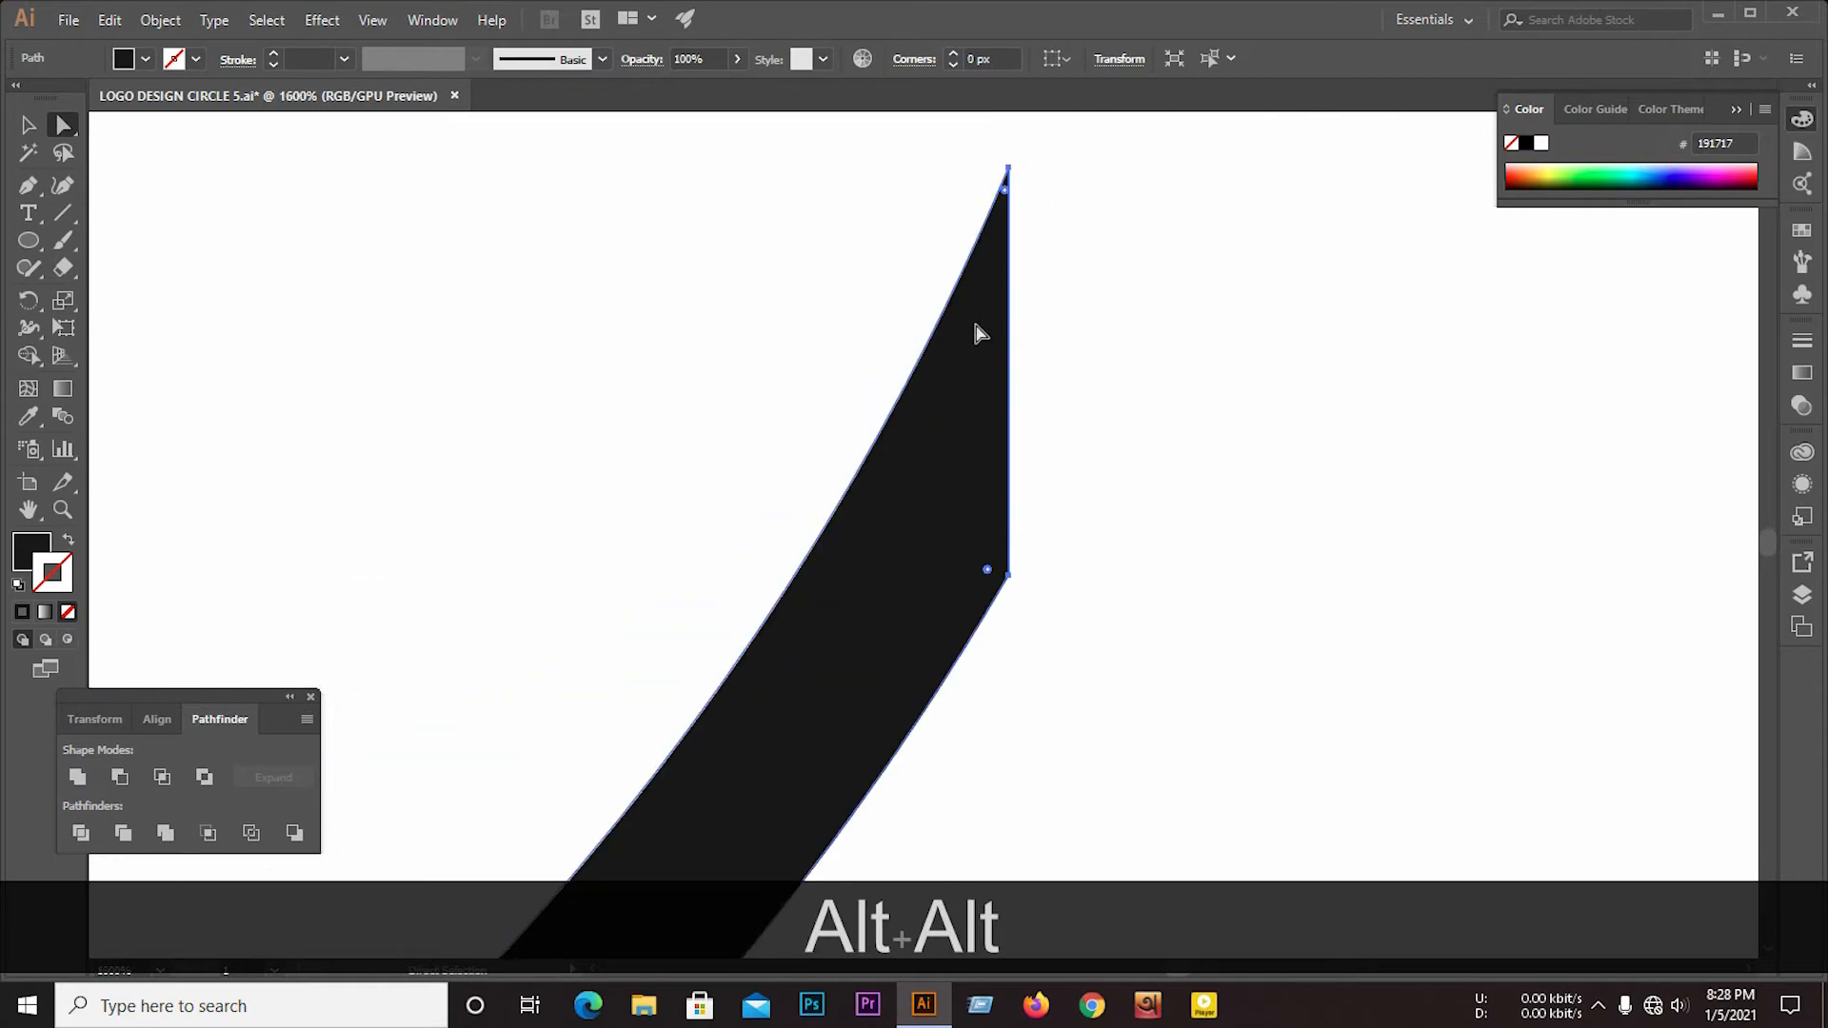
pyautogui.press('shift')
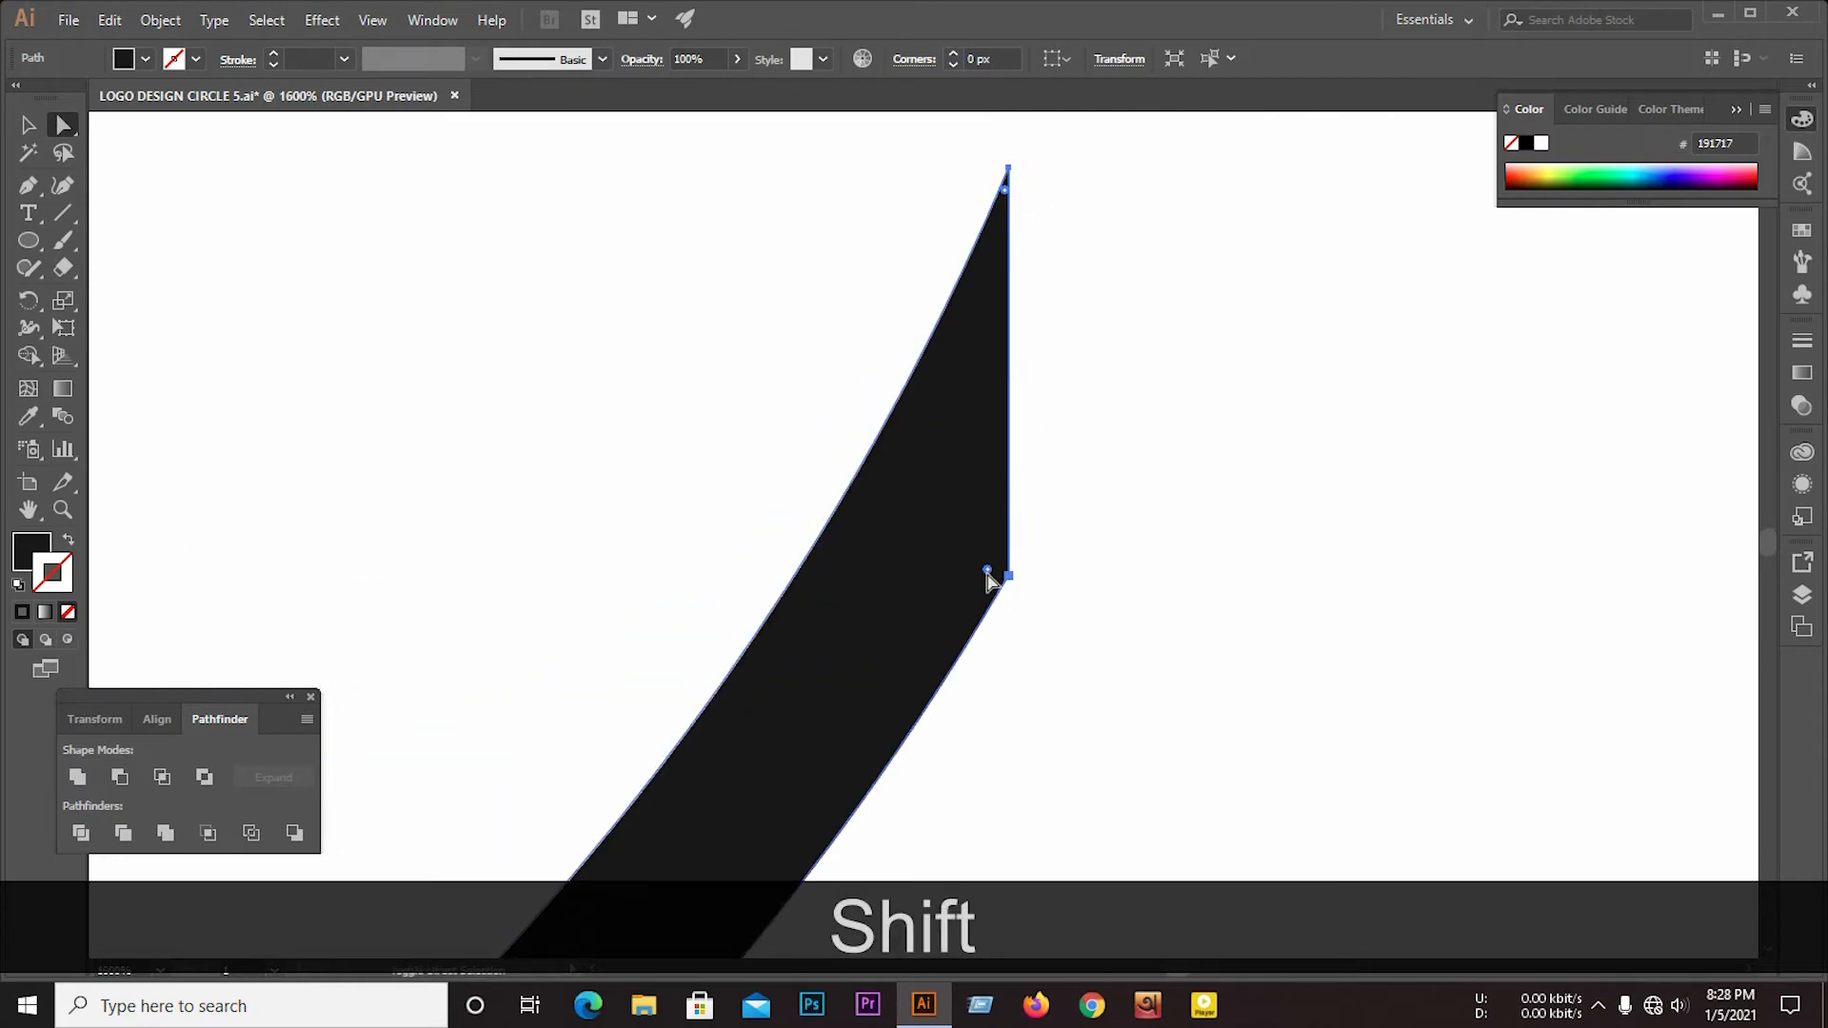
pyautogui.moveTo(988, 578); pyautogui.dragTo(616, 559)
pyautogui.click(616, 559)
pyautogui.scroll(-4, 1070, 412)
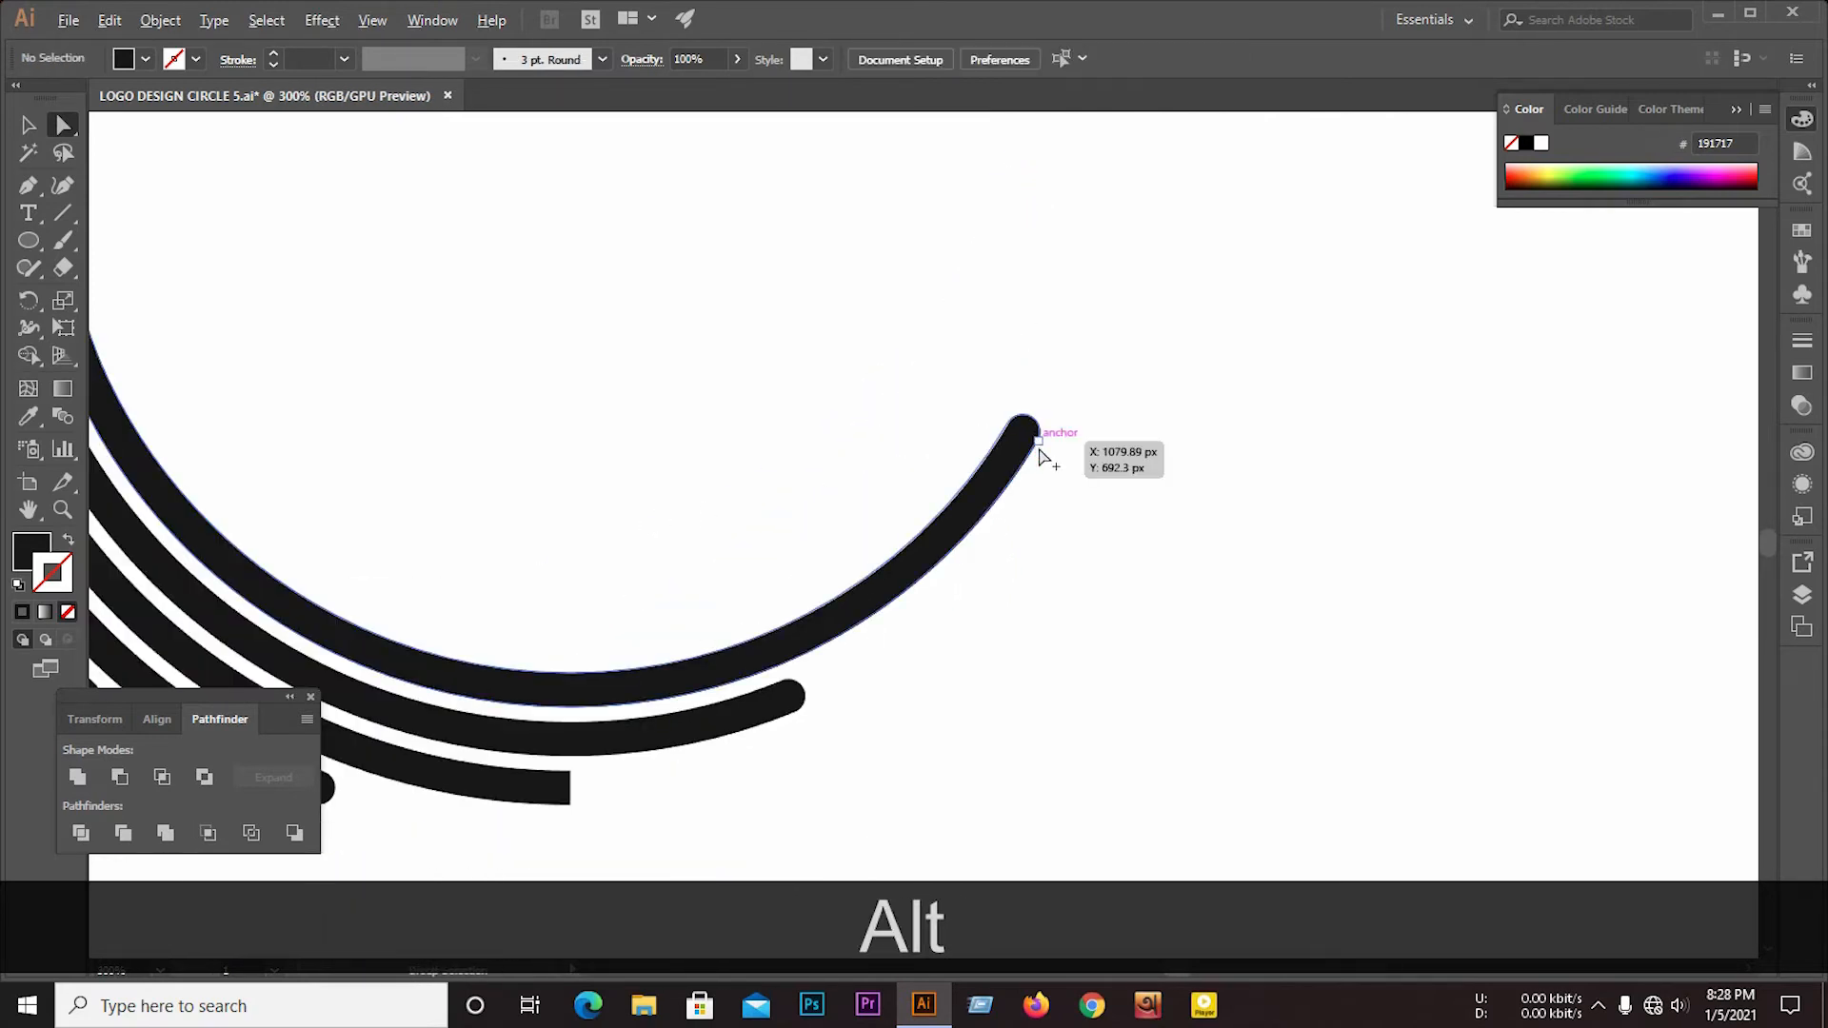
# Step: Draw a vertical line about 13 px long across the fourth arc, just inside its square lower end
pyautogui.scroll(-2, 1000, 568)
pyautogui.scroll(5, 804, 644)
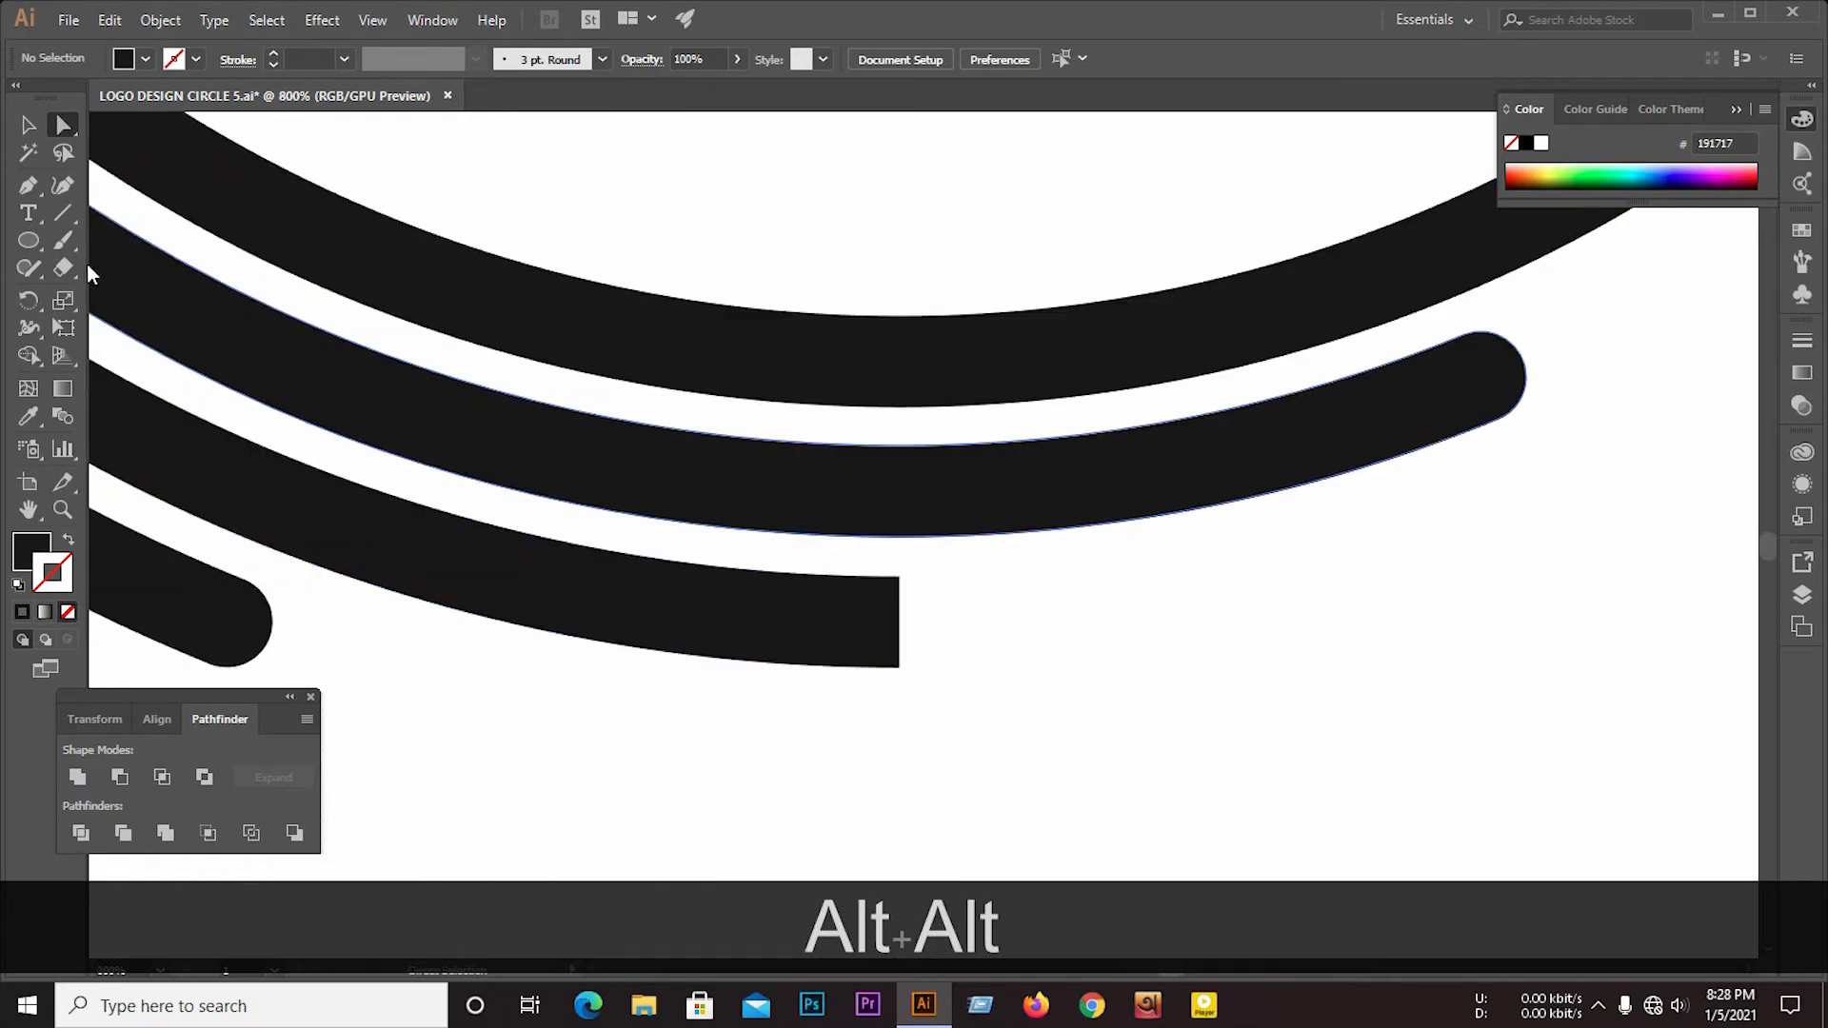
pyautogui.click(63, 213)
pyautogui.scroll(3, 957, 711)
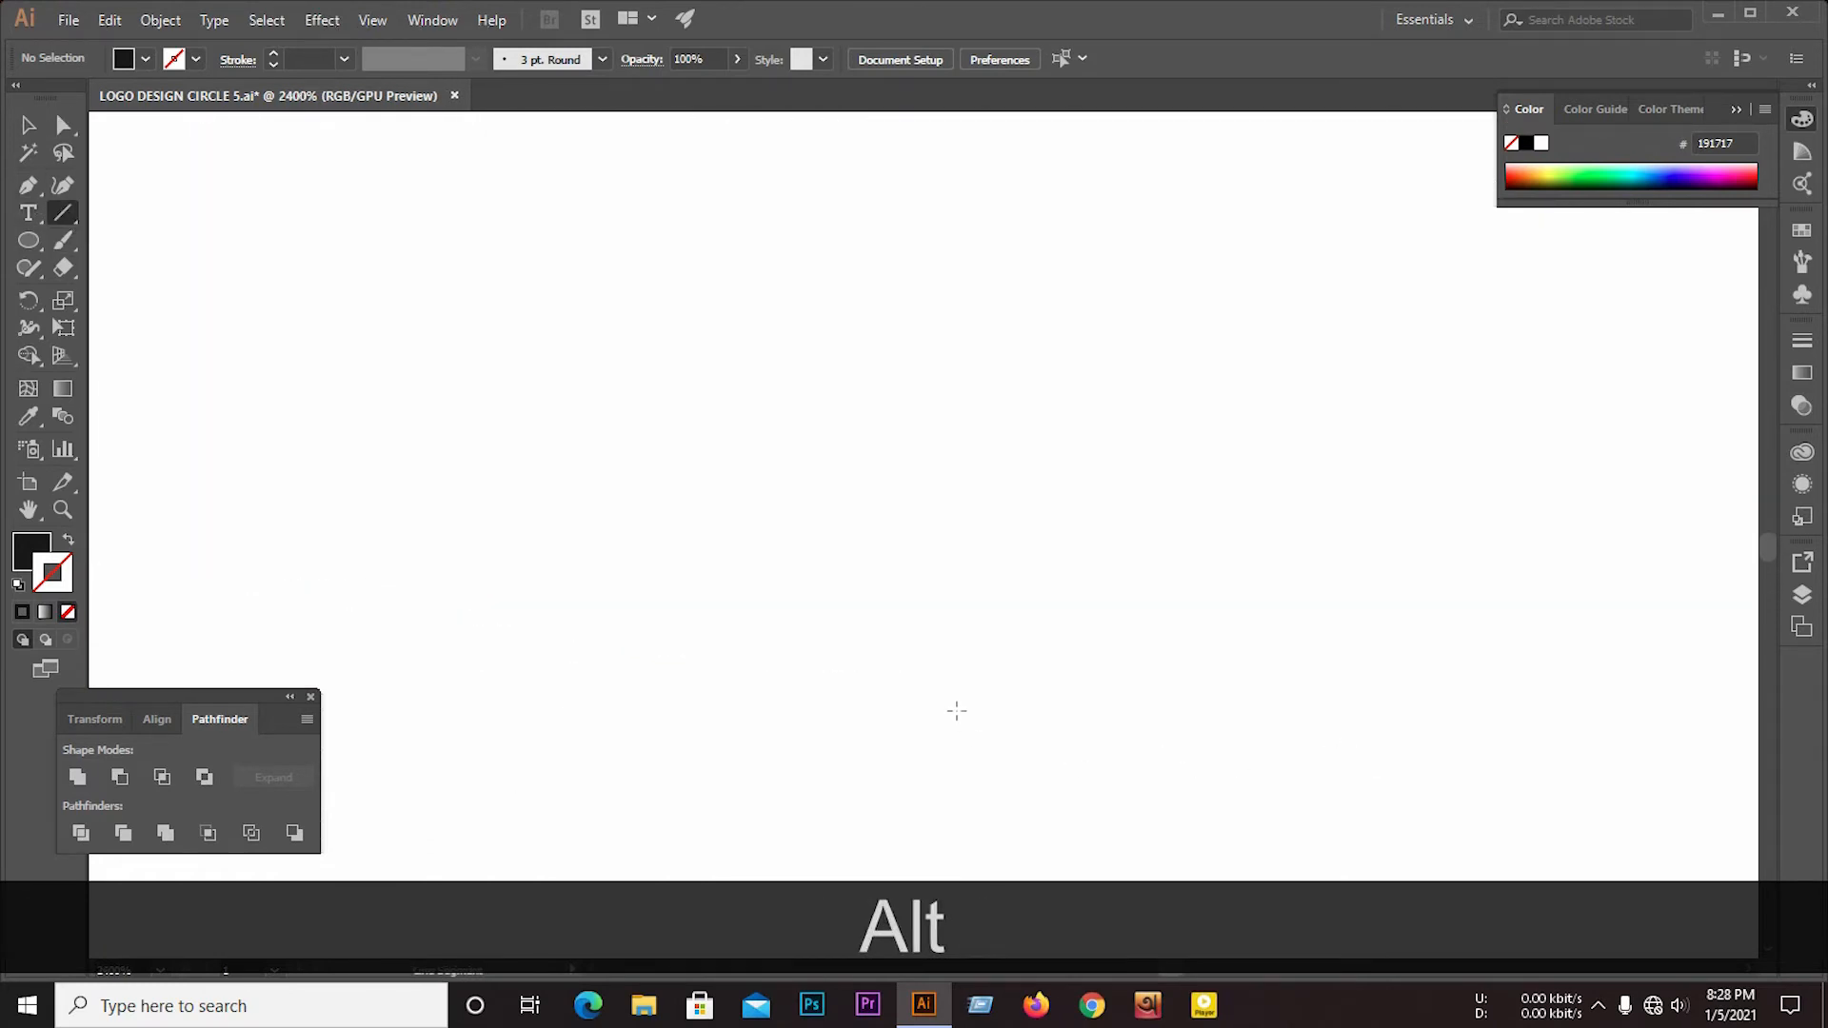
pyautogui.scroll(-3, 958, 711)
pyautogui.scroll(3, 898, 543)
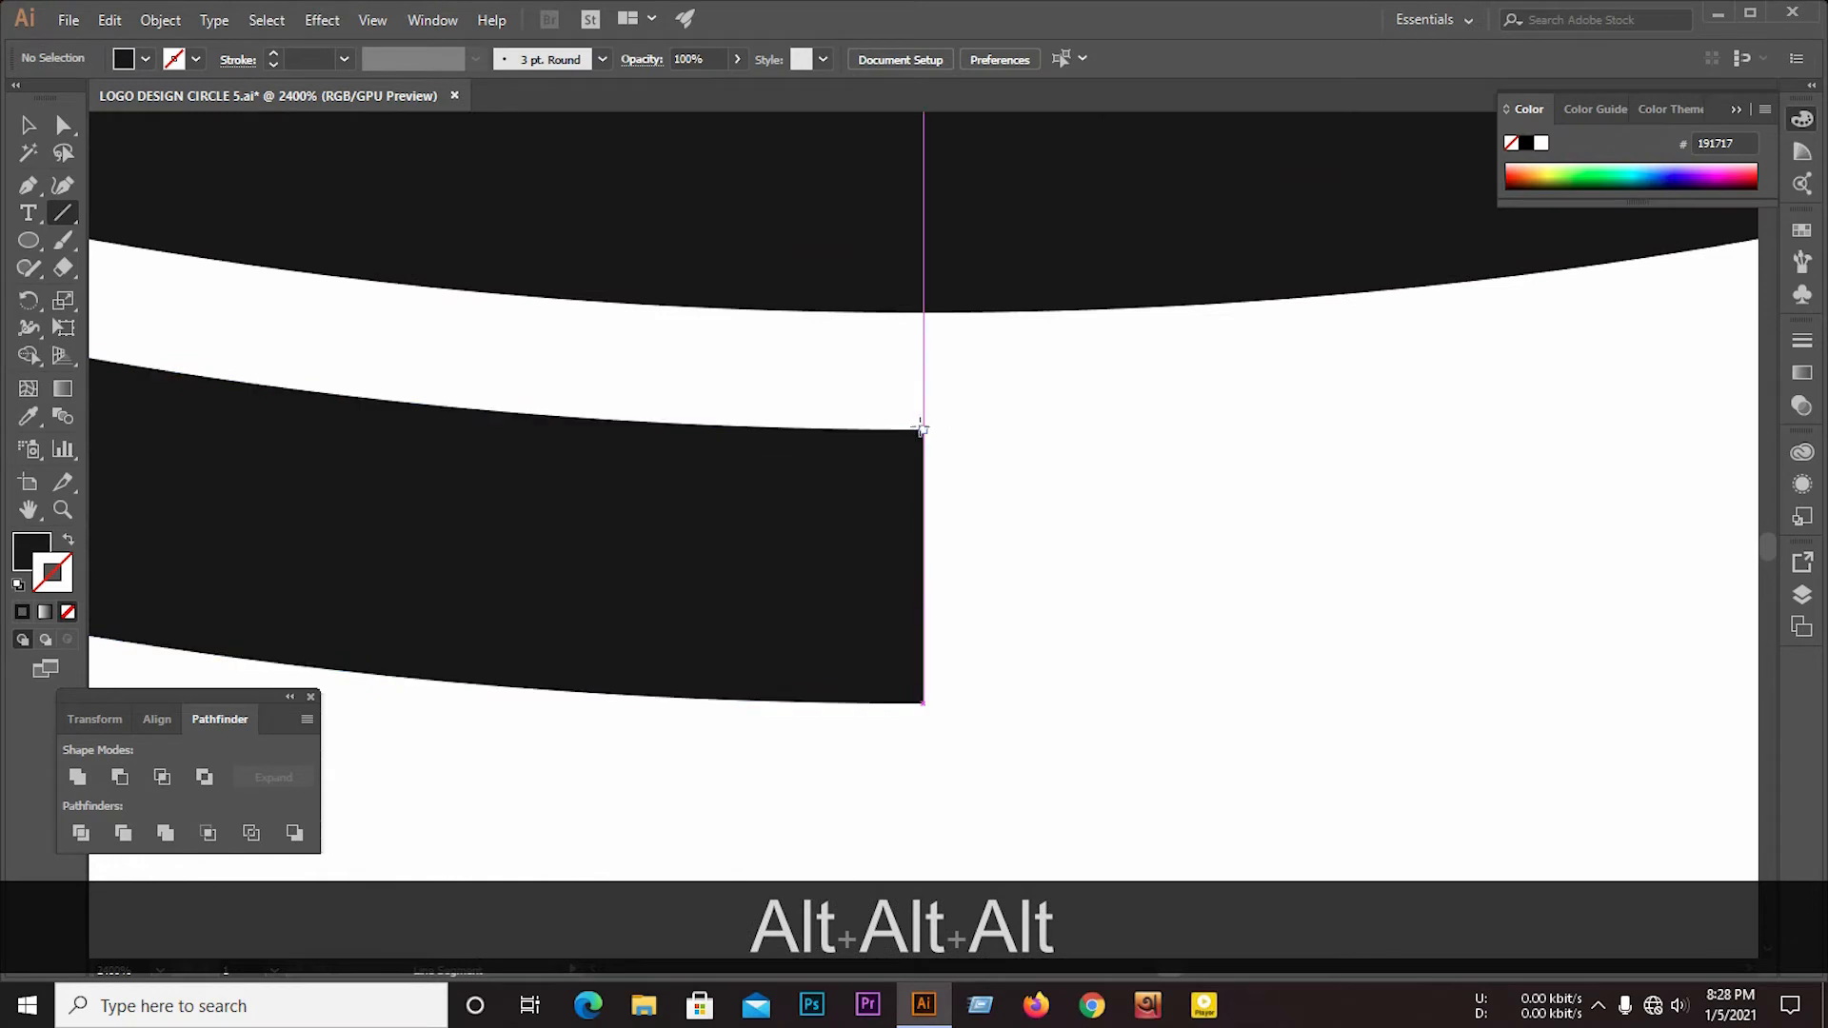
pyautogui.moveTo(906, 409); pyautogui.dragTo(906, 773)
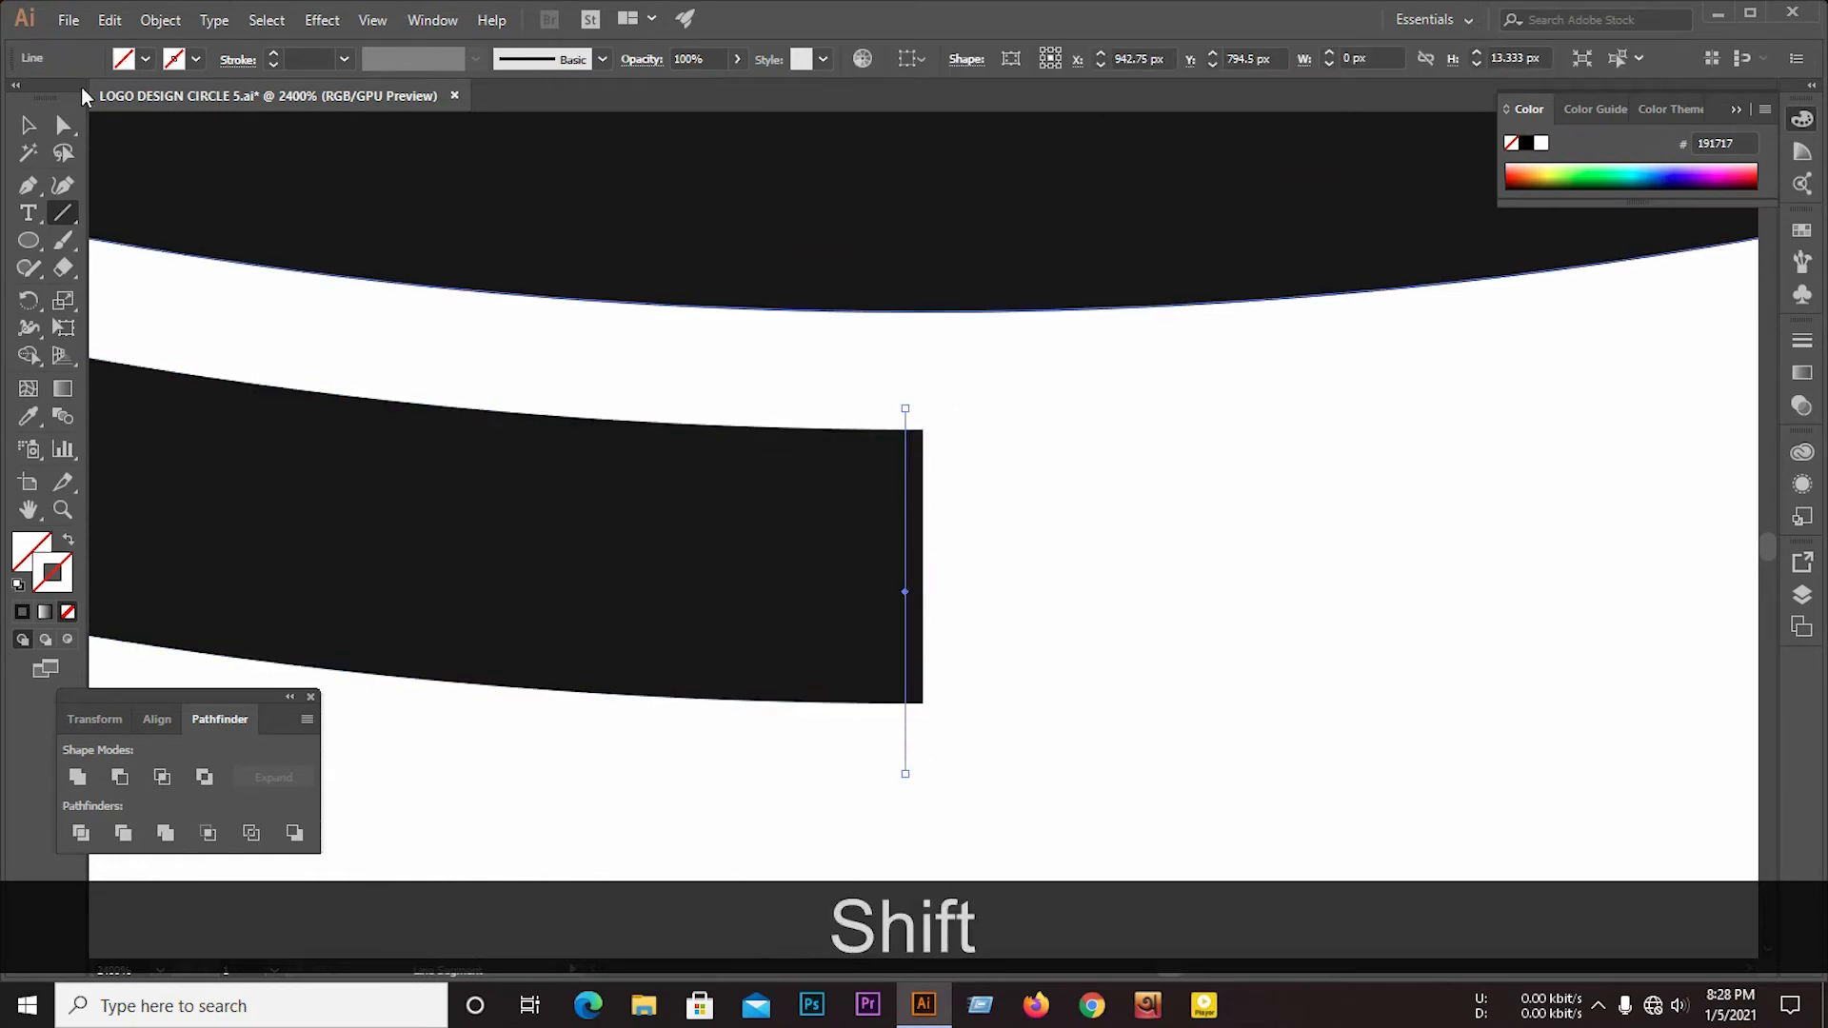
# Step: Split the arcs along the vertical line with Pathfinder Divide and ungroup the resulting pieces
pyautogui.click(29, 126)
pyautogui.moveTo(996, 709); pyautogui.dragTo(772, 436)
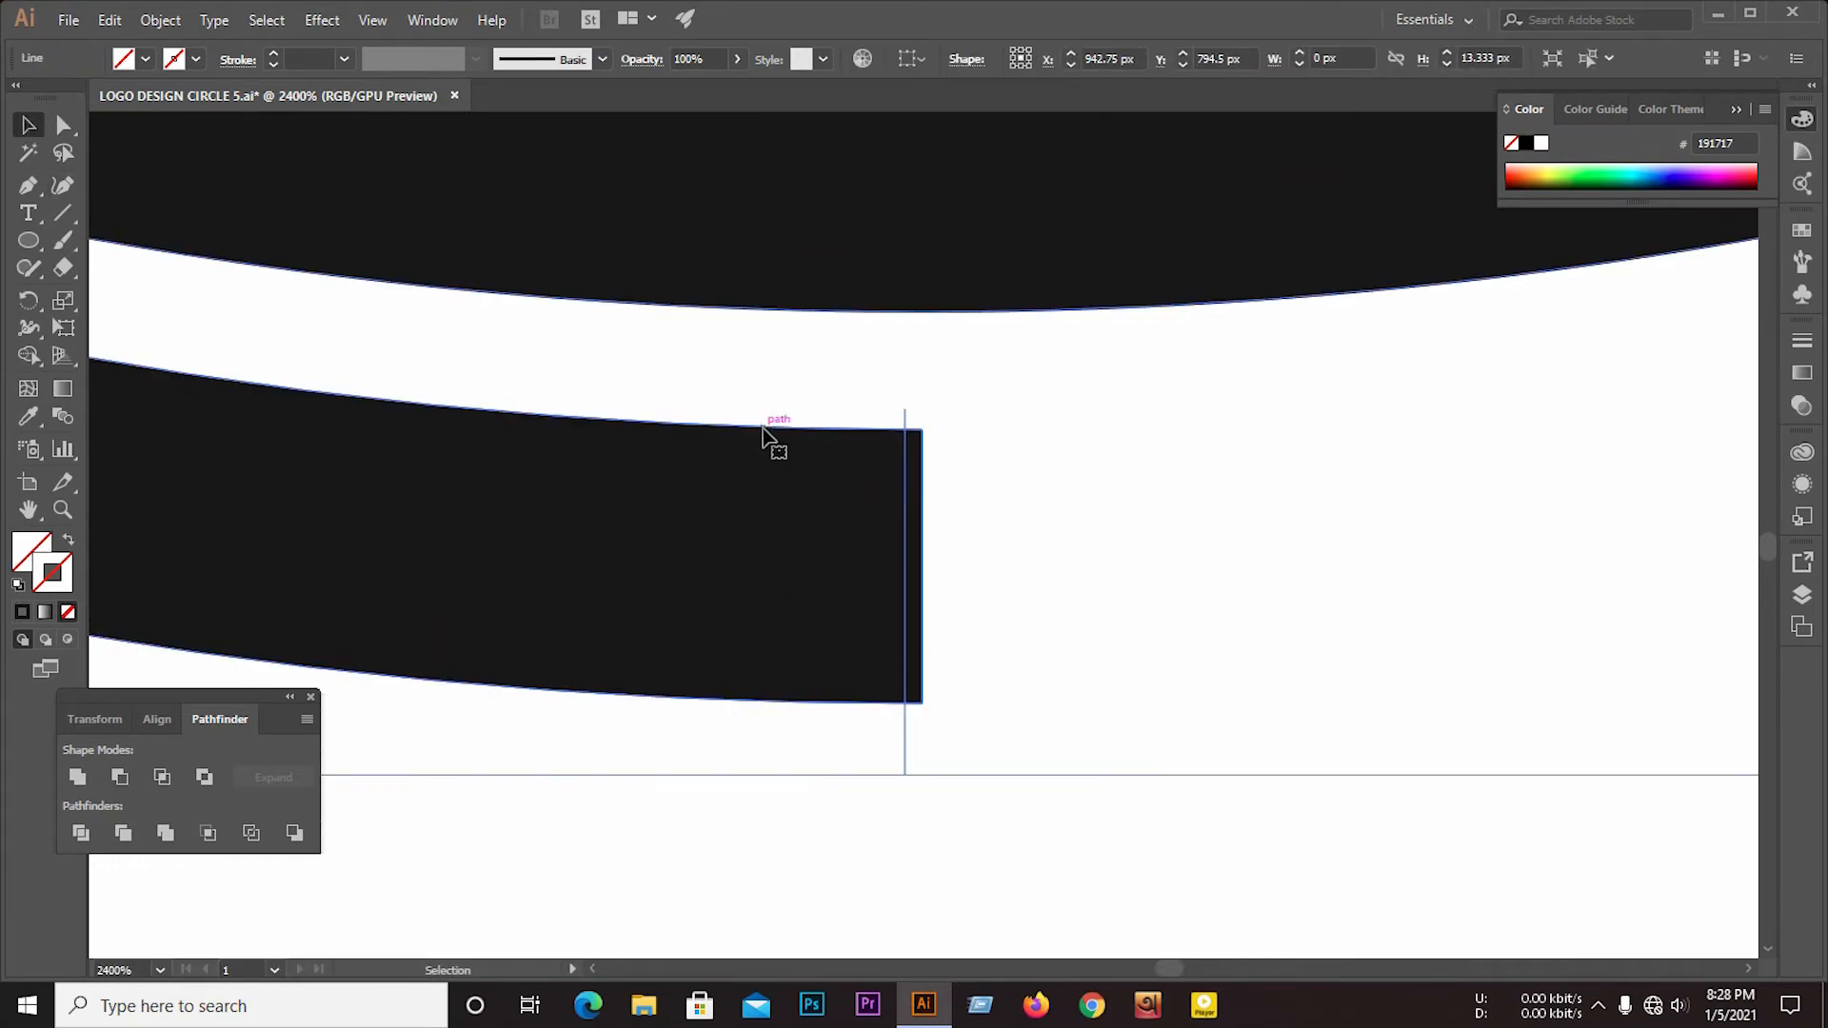
pyautogui.hotkey('ctrl', 'g')
pyautogui.rightClick(950, 506)
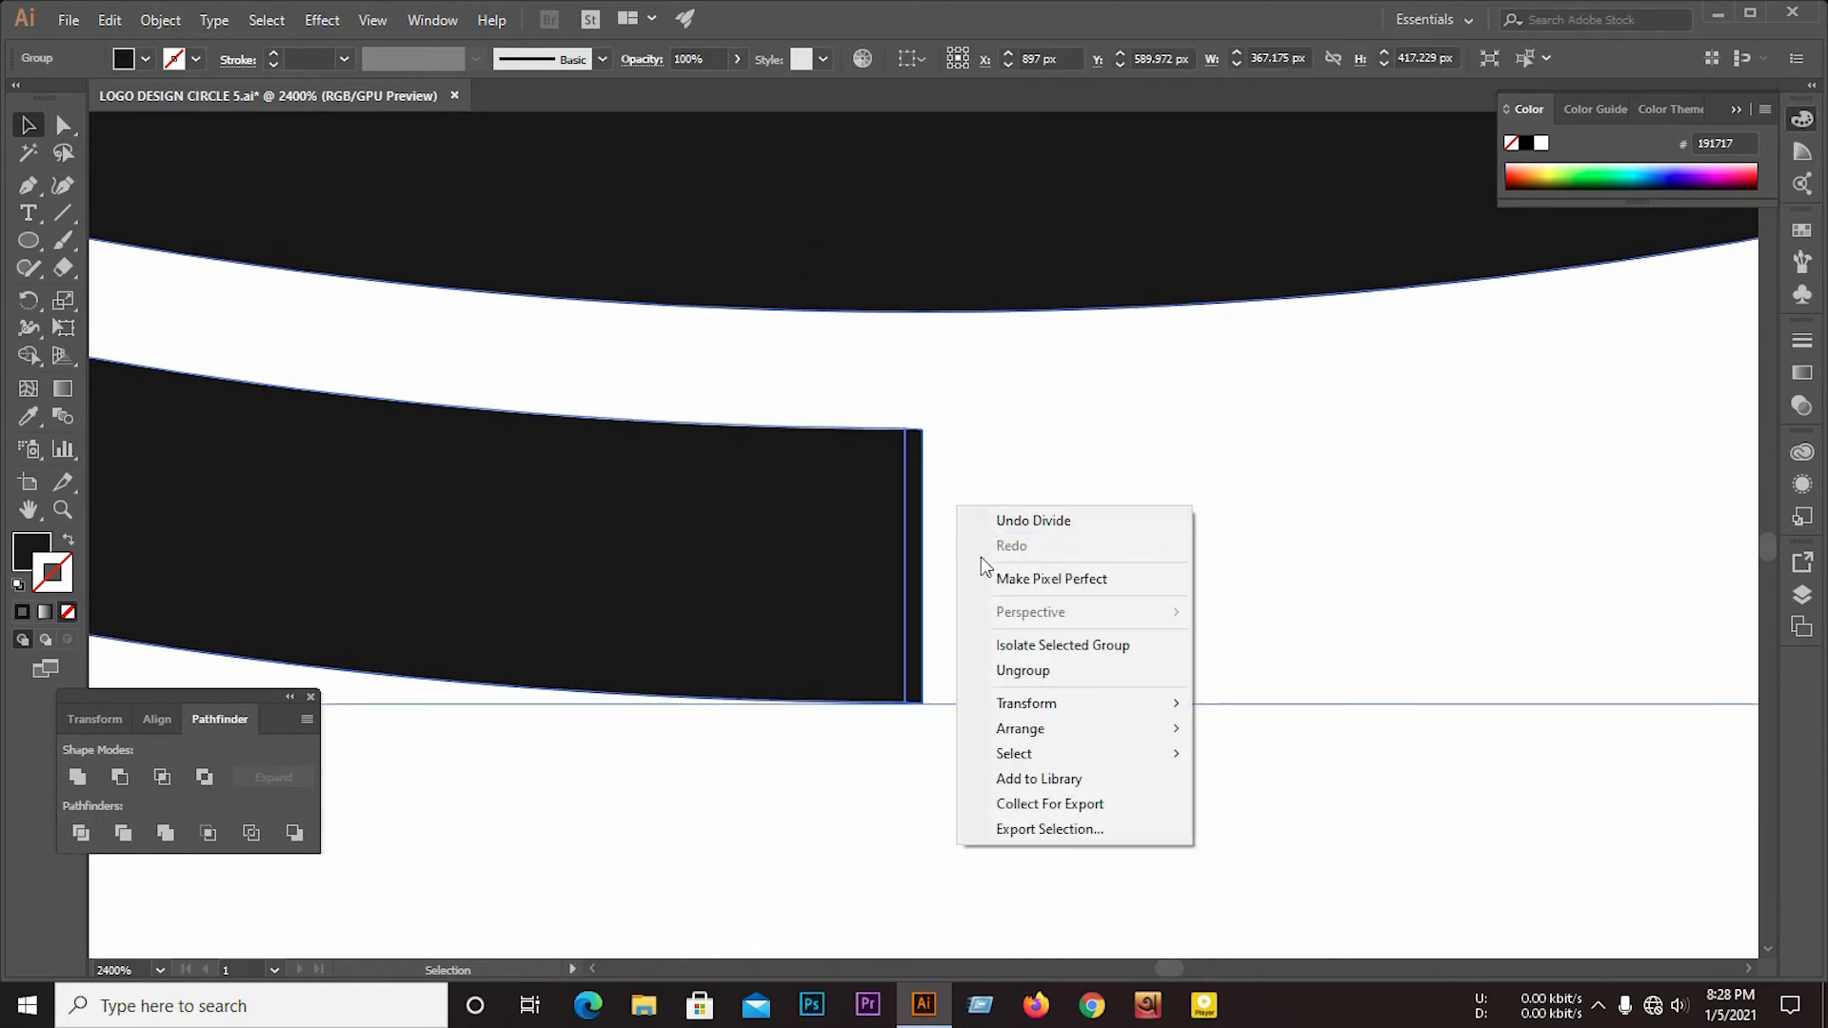
pyautogui.click(1050, 670)
# Step: Delete the thin sliver cut off at the lower end of the fourth arc
pyautogui.click(990, 624)
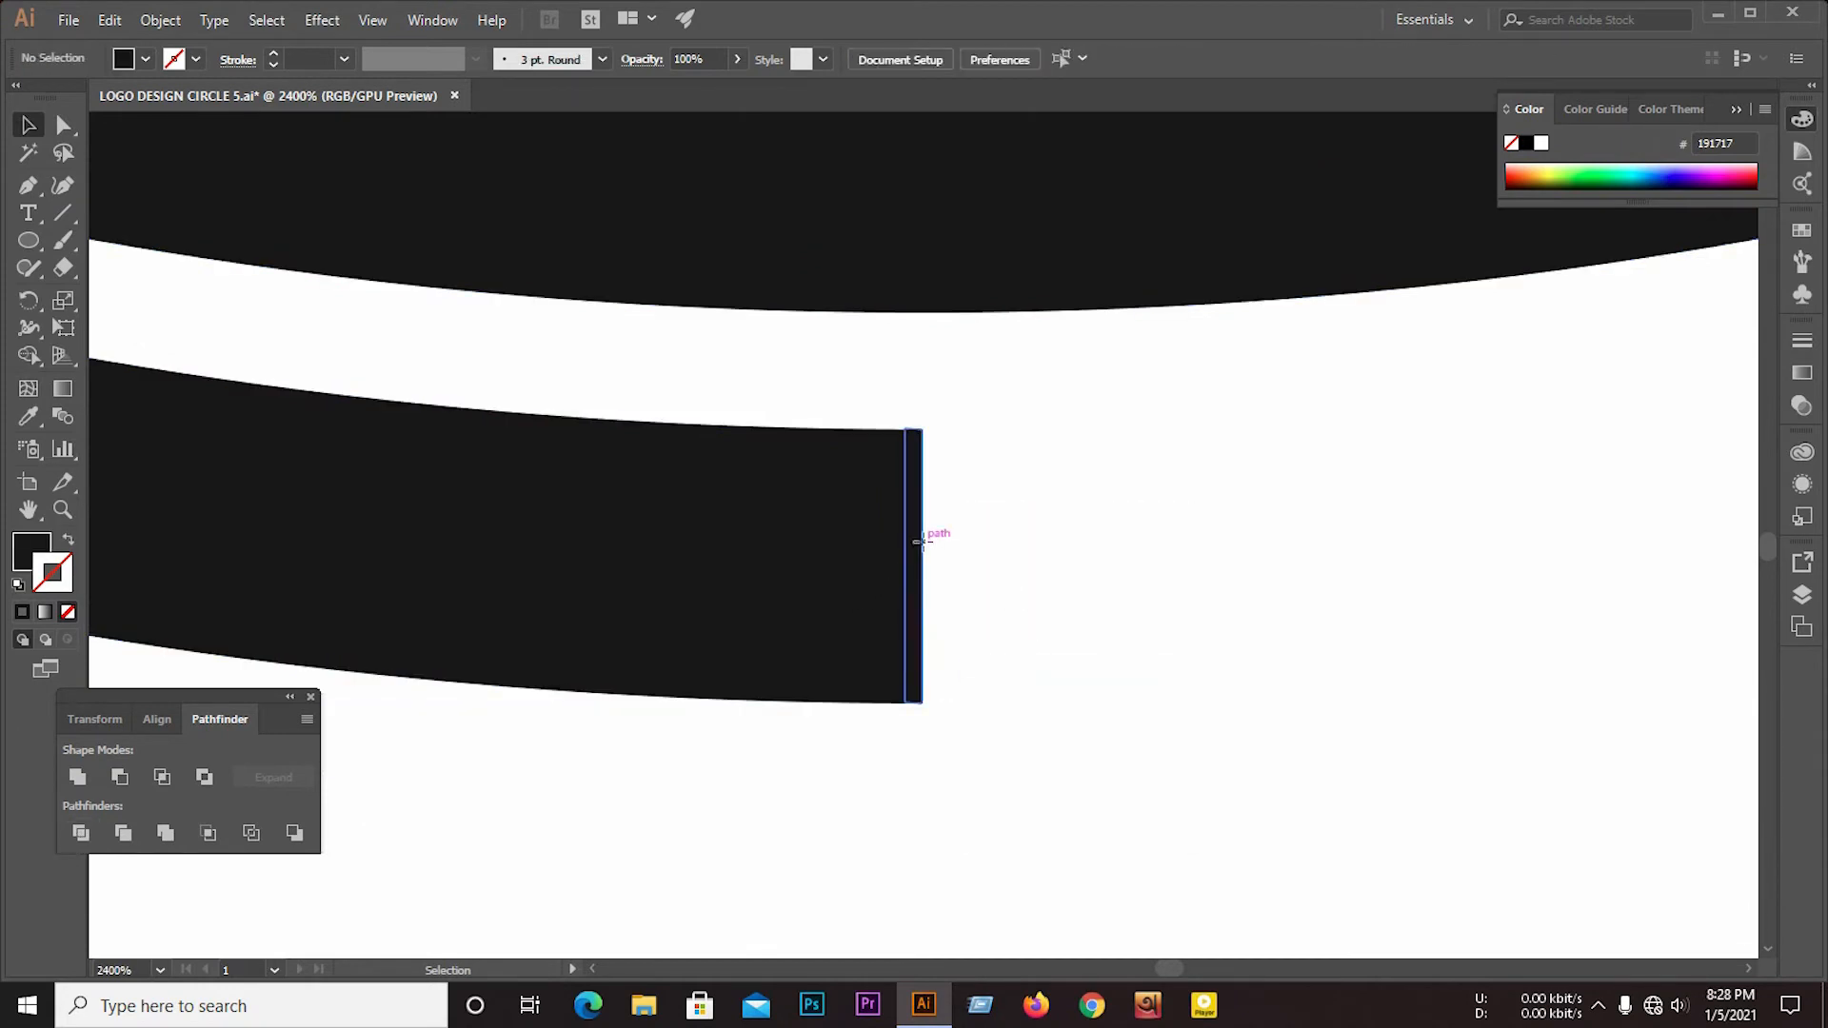
pyautogui.click(922, 549)
pyautogui.press('BackSpace')
# Step: Round both corners at the trimmed lower end of the fourth arc to 5 px with the Direct Selection tool
pyautogui.click(584, 448)
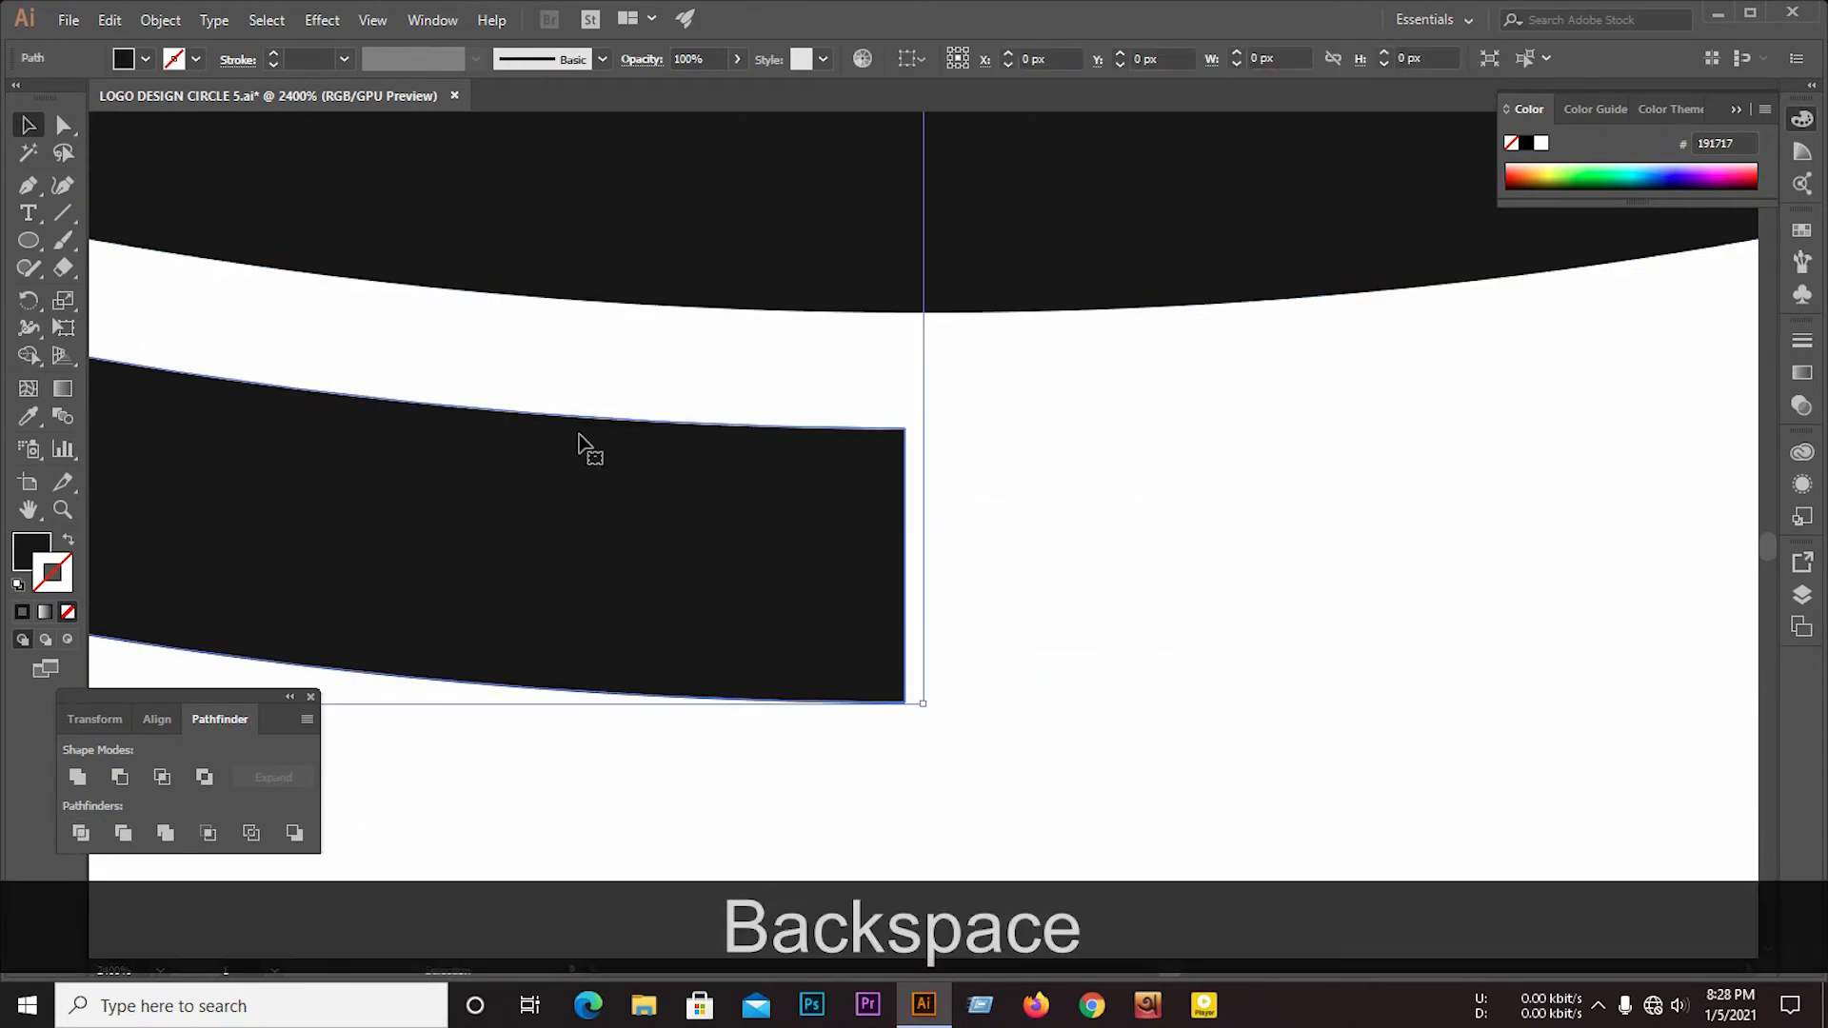
pyautogui.click(61, 127)
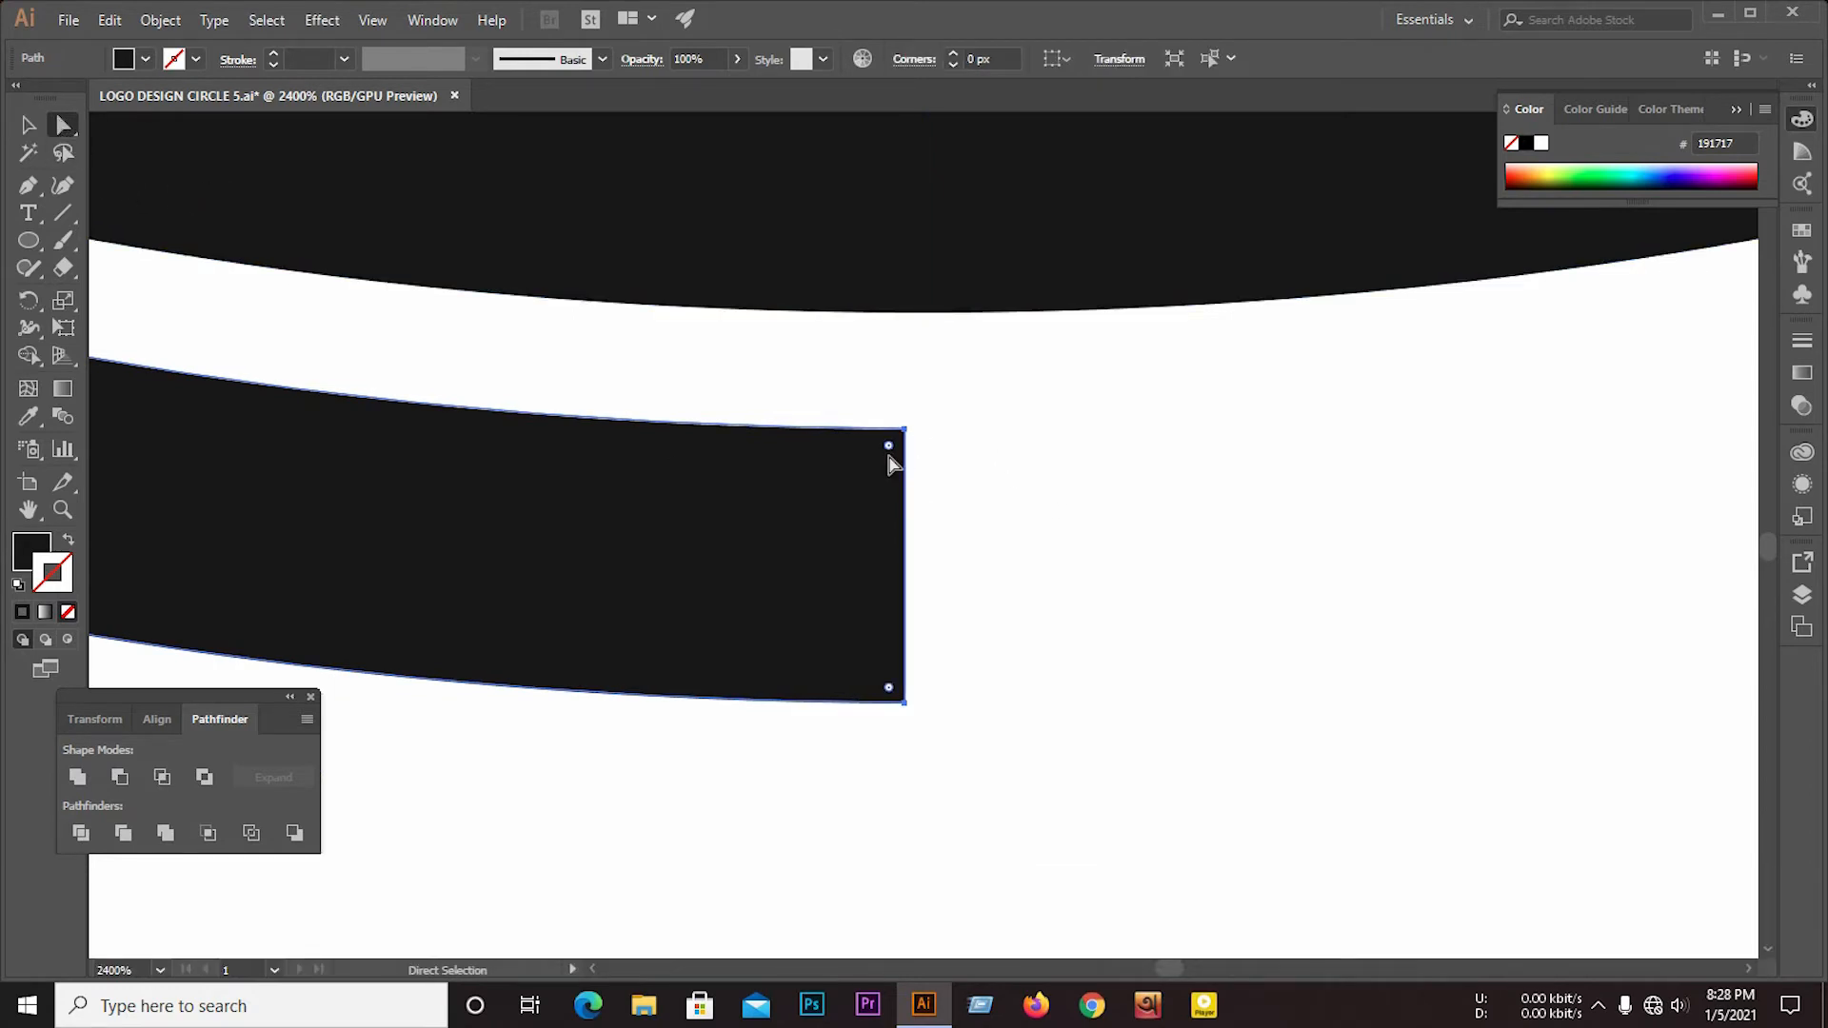
pyautogui.click(888, 448)
pyautogui.press('shift')
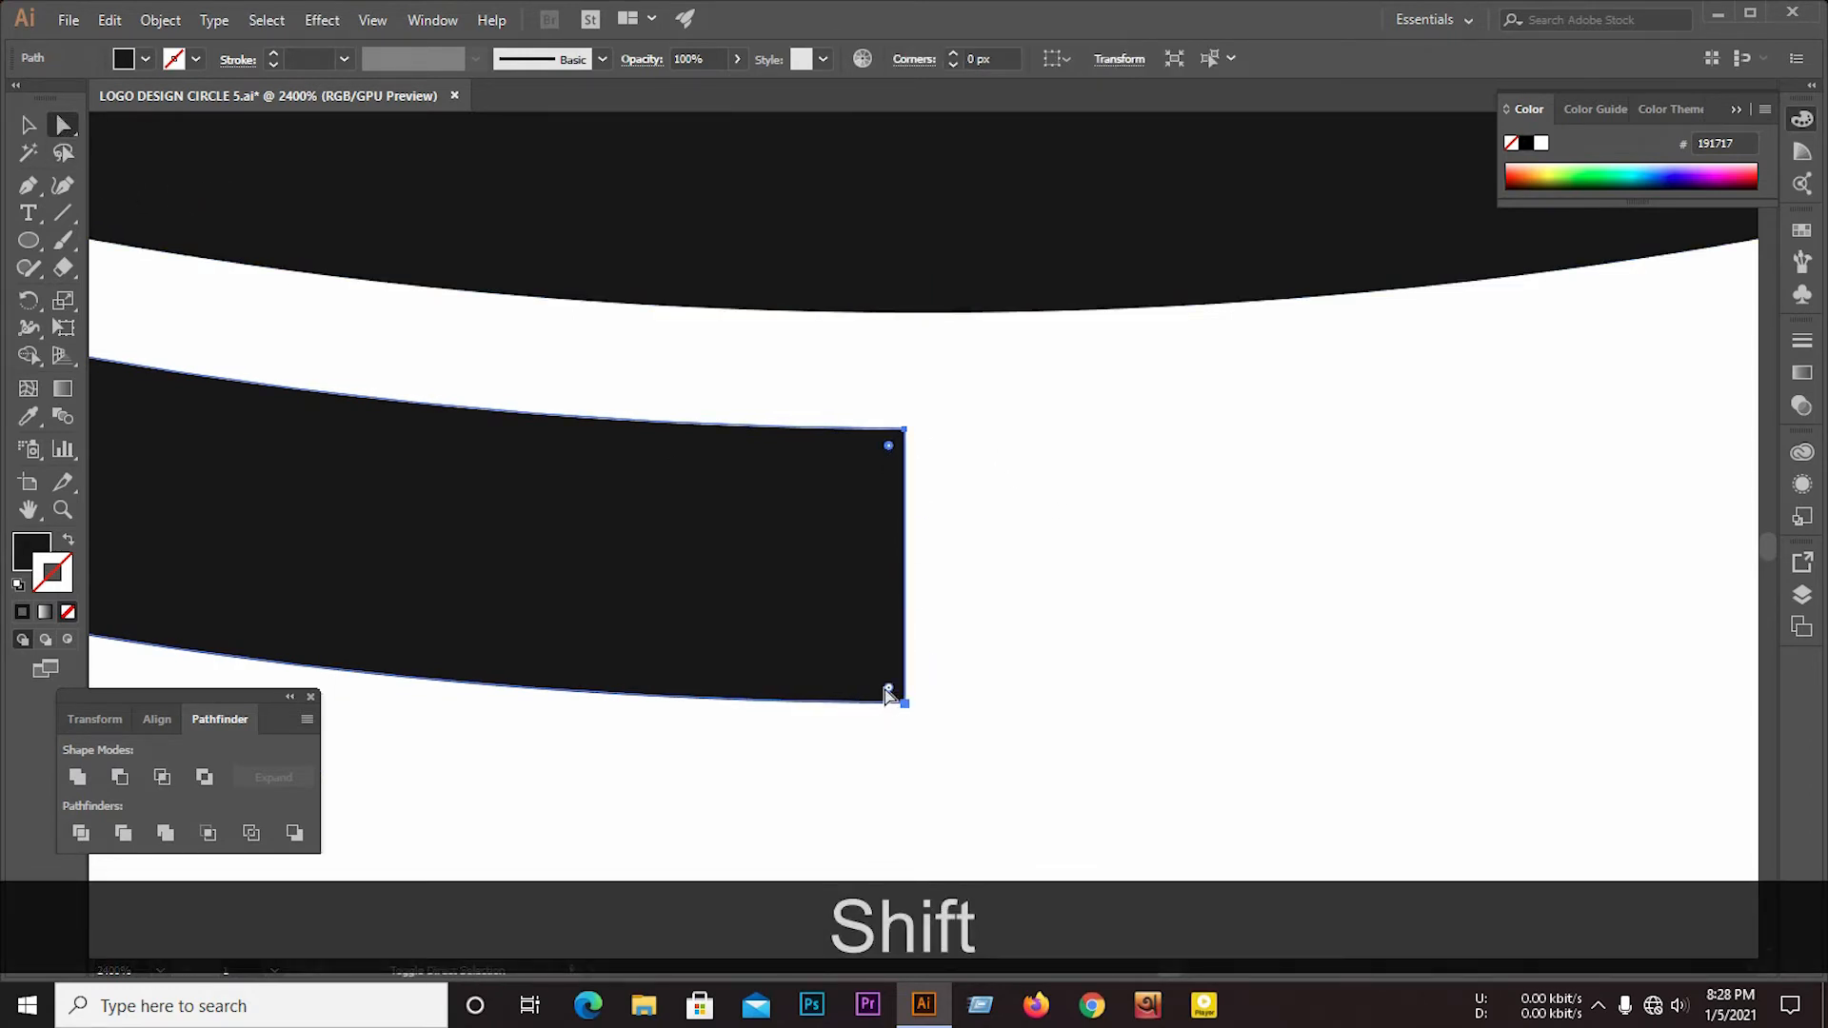
pyautogui.keyDown('shift'); pyautogui.click(889, 688); pyautogui.keyUp('shift')
pyautogui.moveTo(889, 687); pyautogui.dragTo(706, 584)
pyautogui.scroll(-10, 768, 587)
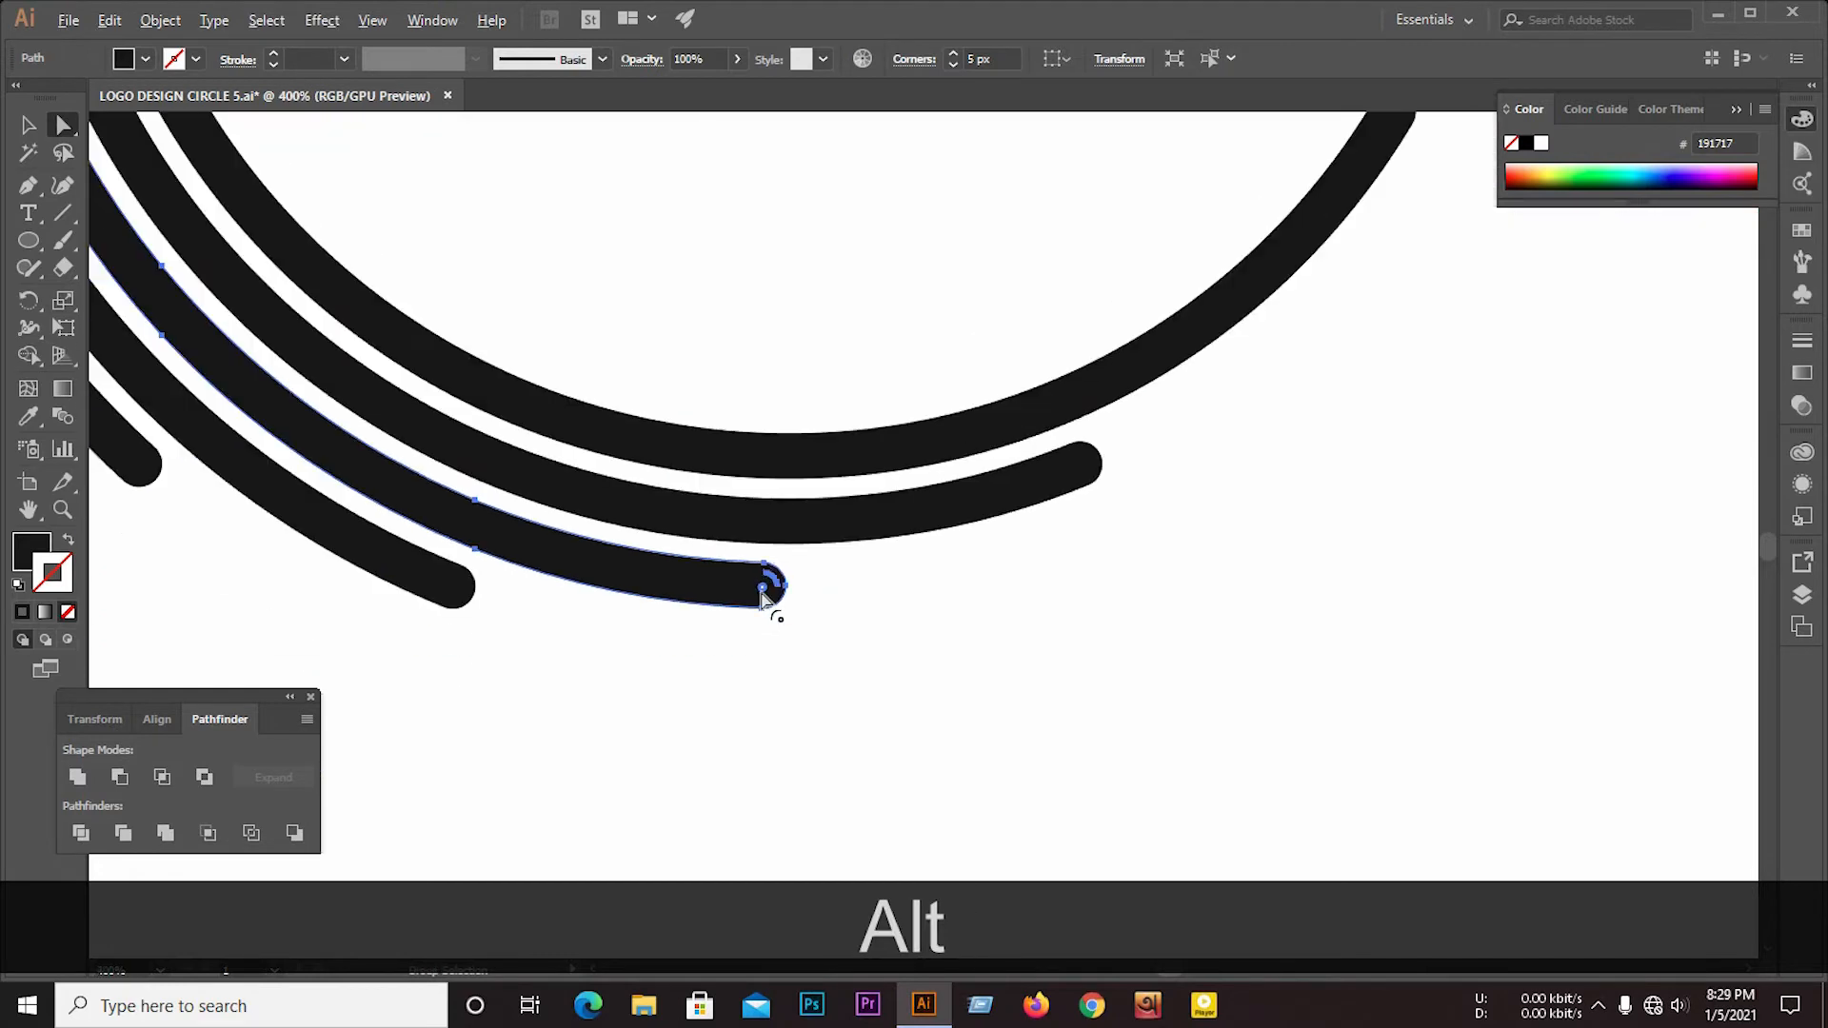
# Step: Reset the cut-off corners at the upper ends of the third and innermost arcs to square, 0 px radius
pyautogui.scroll(-2, 783, 630)
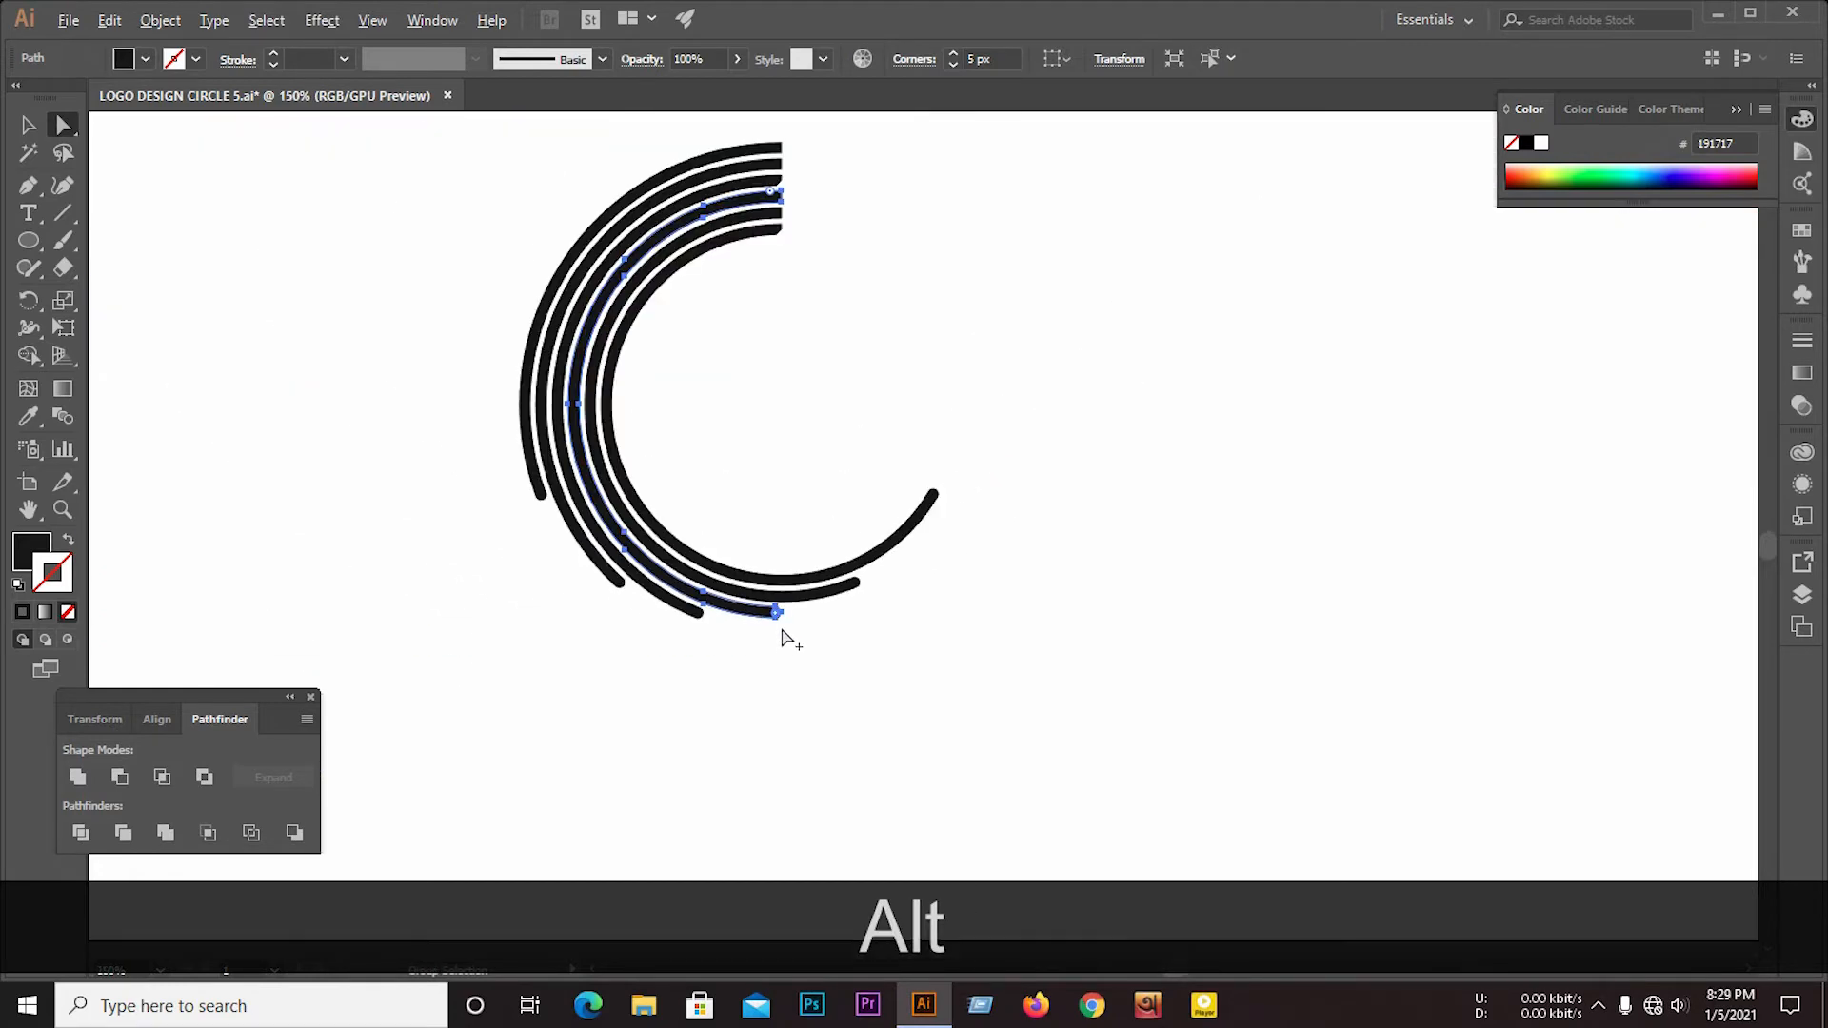
pyautogui.click(972, 409)
pyautogui.scroll(8, 775, 143)
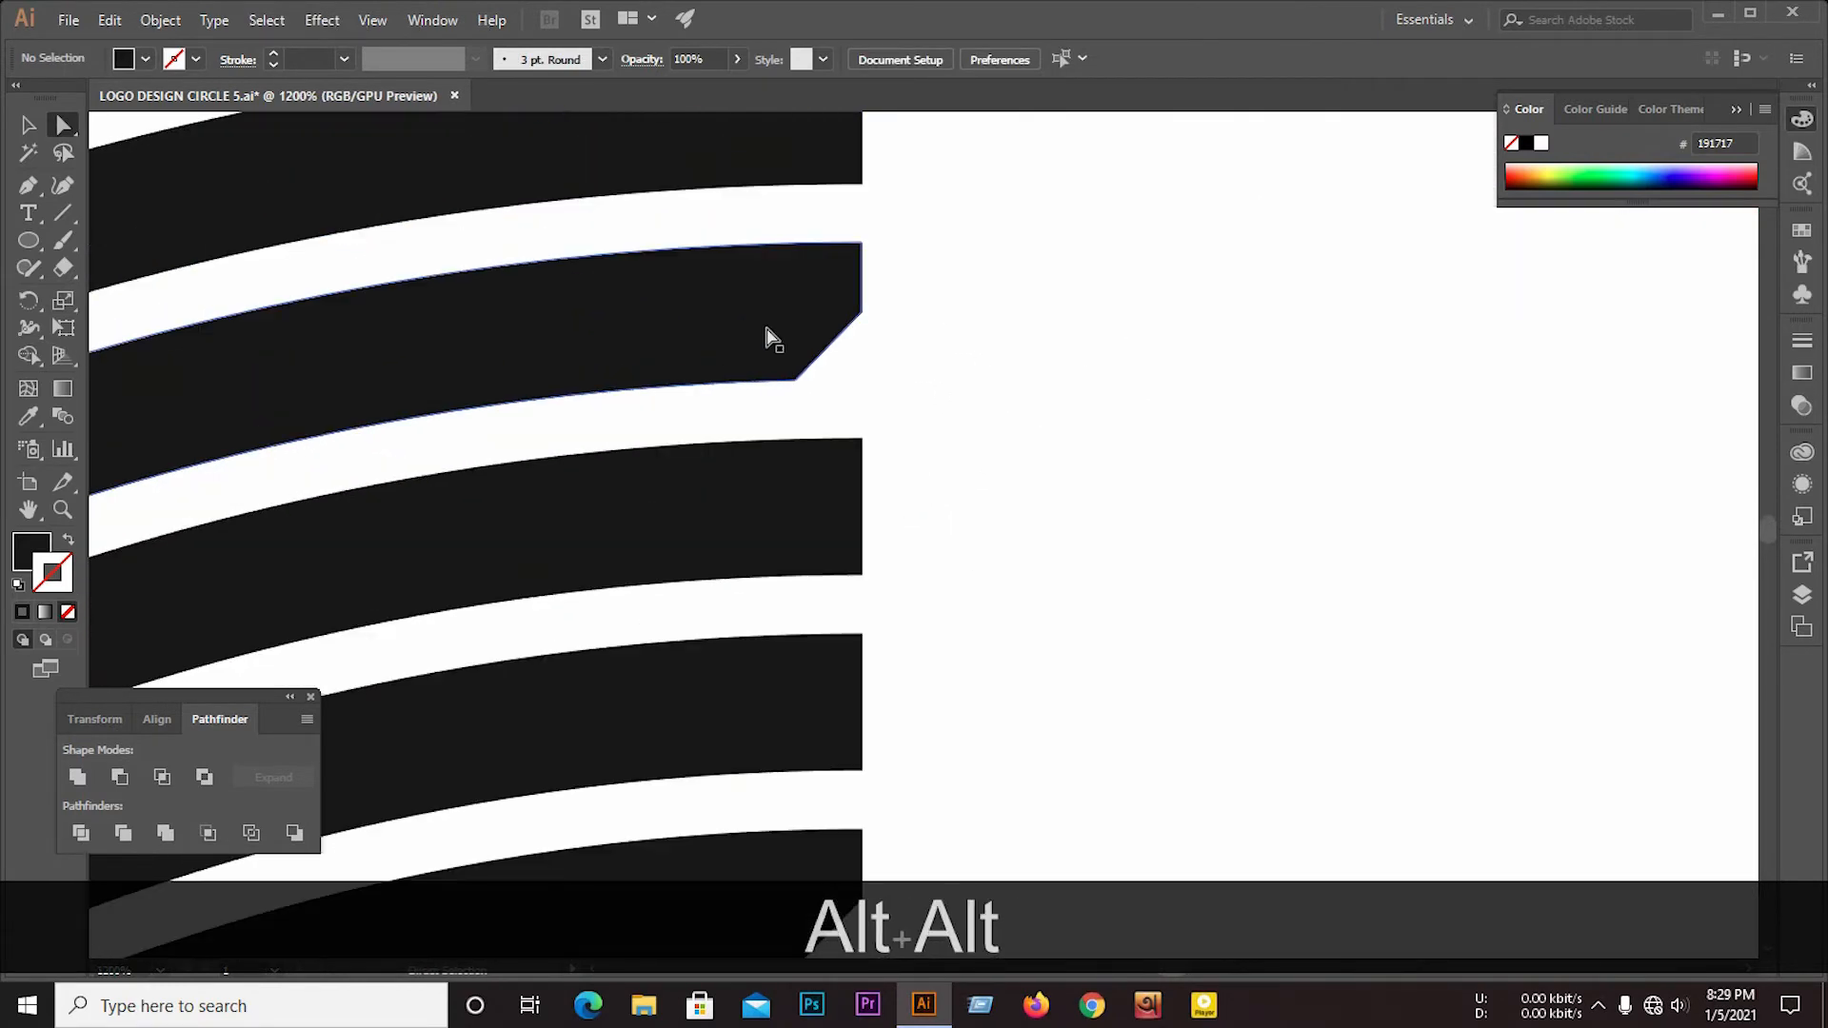
pyautogui.click(772, 339)
pyautogui.moveTo(795, 314); pyautogui.dragTo(862, 379)
pyautogui.scroll(-3, 890, 562)
pyautogui.click(829, 641)
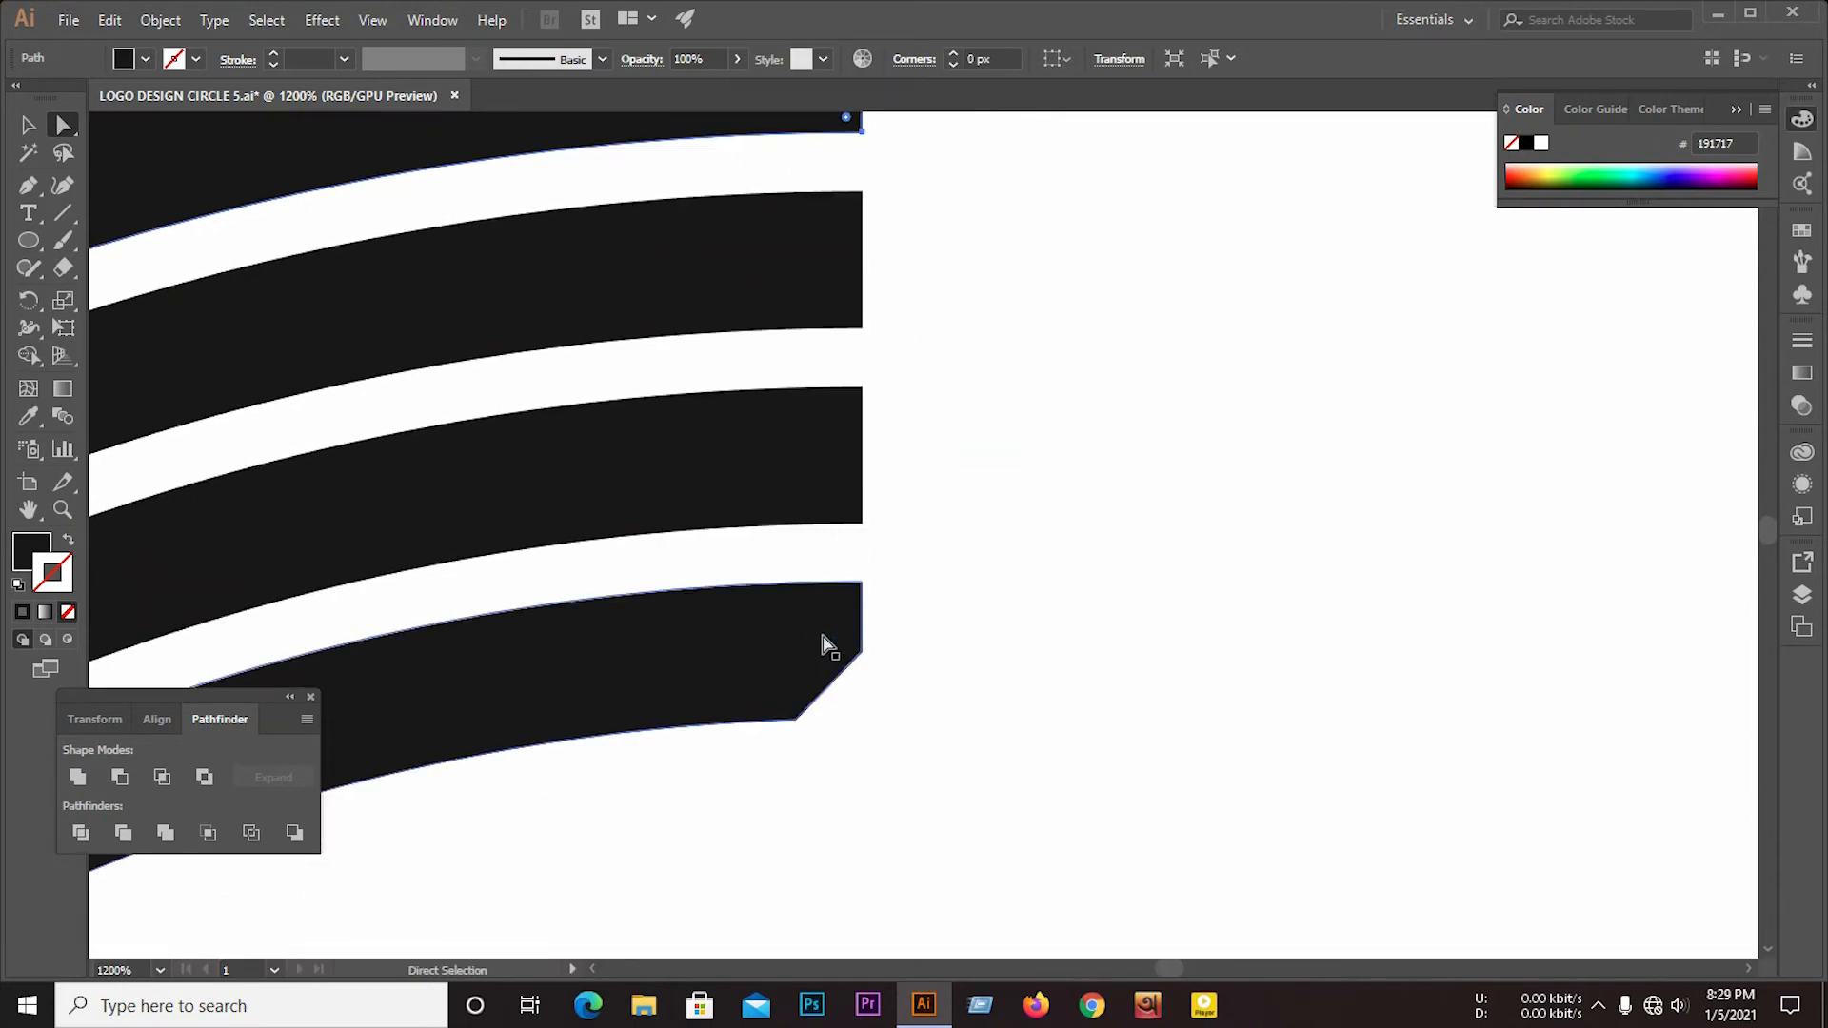
pyautogui.moveTo(797, 659); pyautogui.dragTo(919, 810)
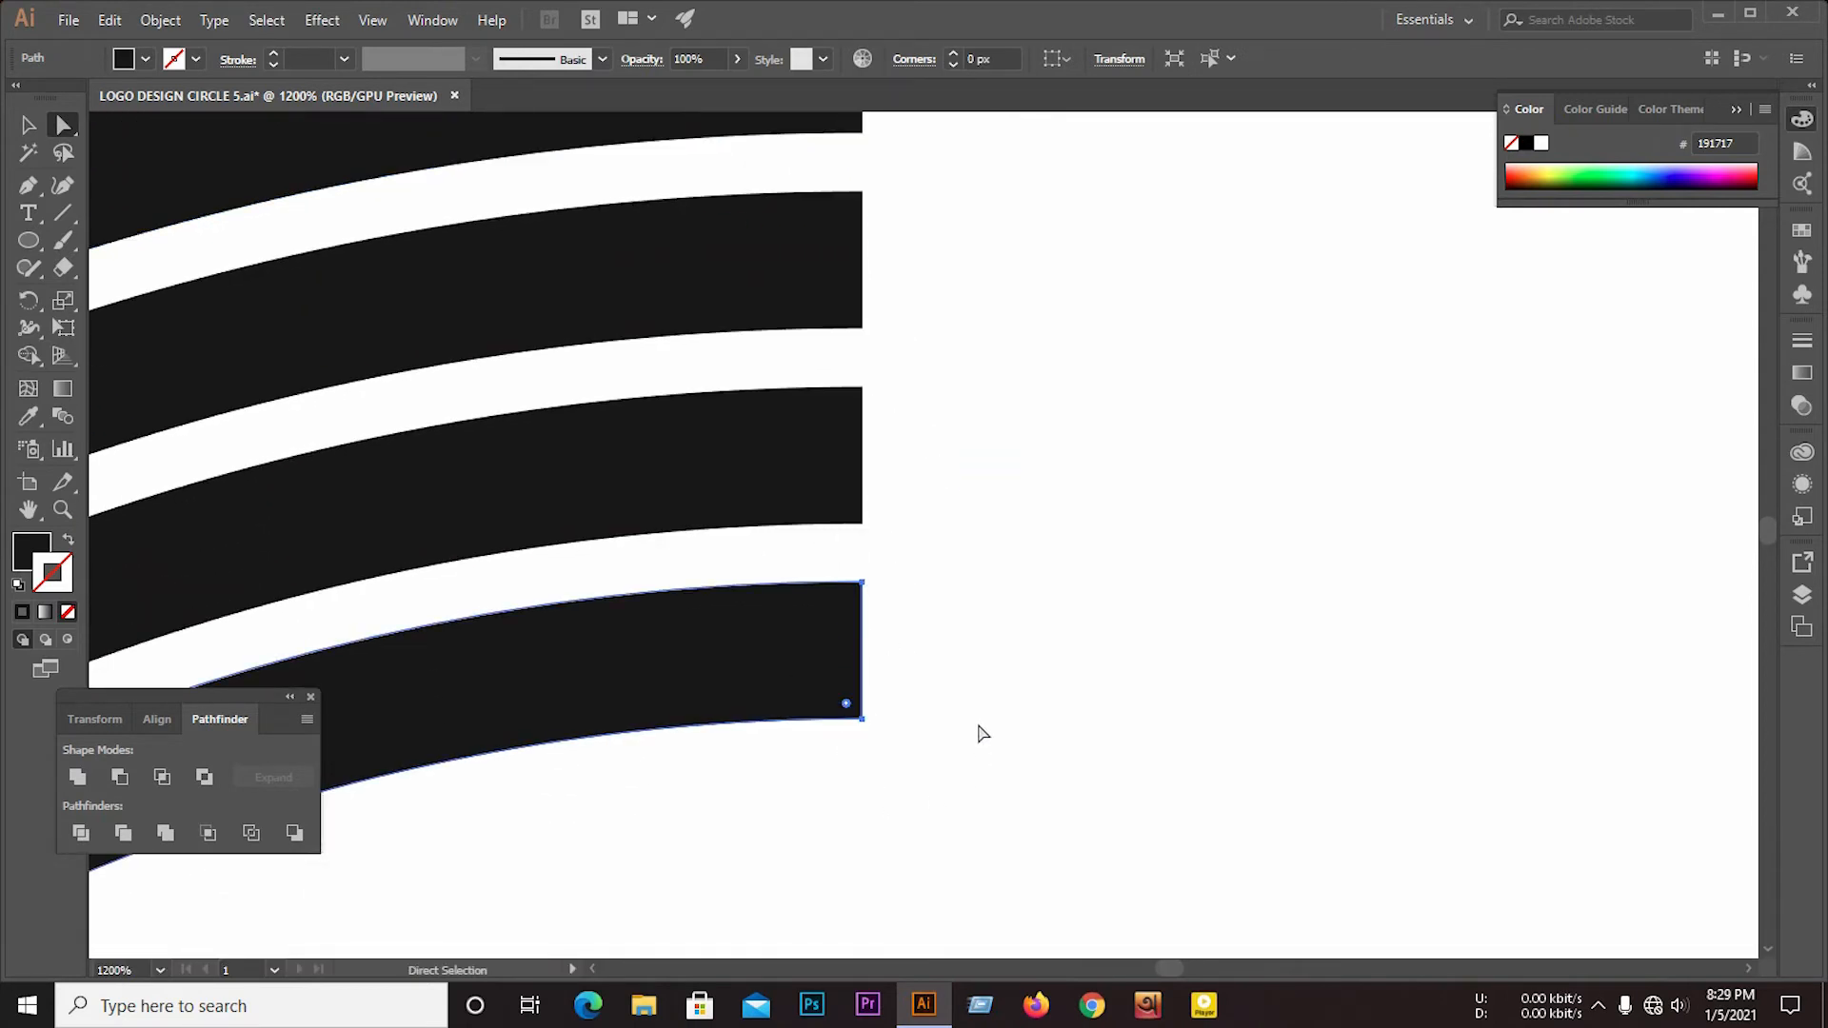
# Step: Select all six arcs and enlarge them proportionally from their centre, then deselect them
pyautogui.scroll(-9, 980, 735)
pyautogui.scroll(4, 993, 815)
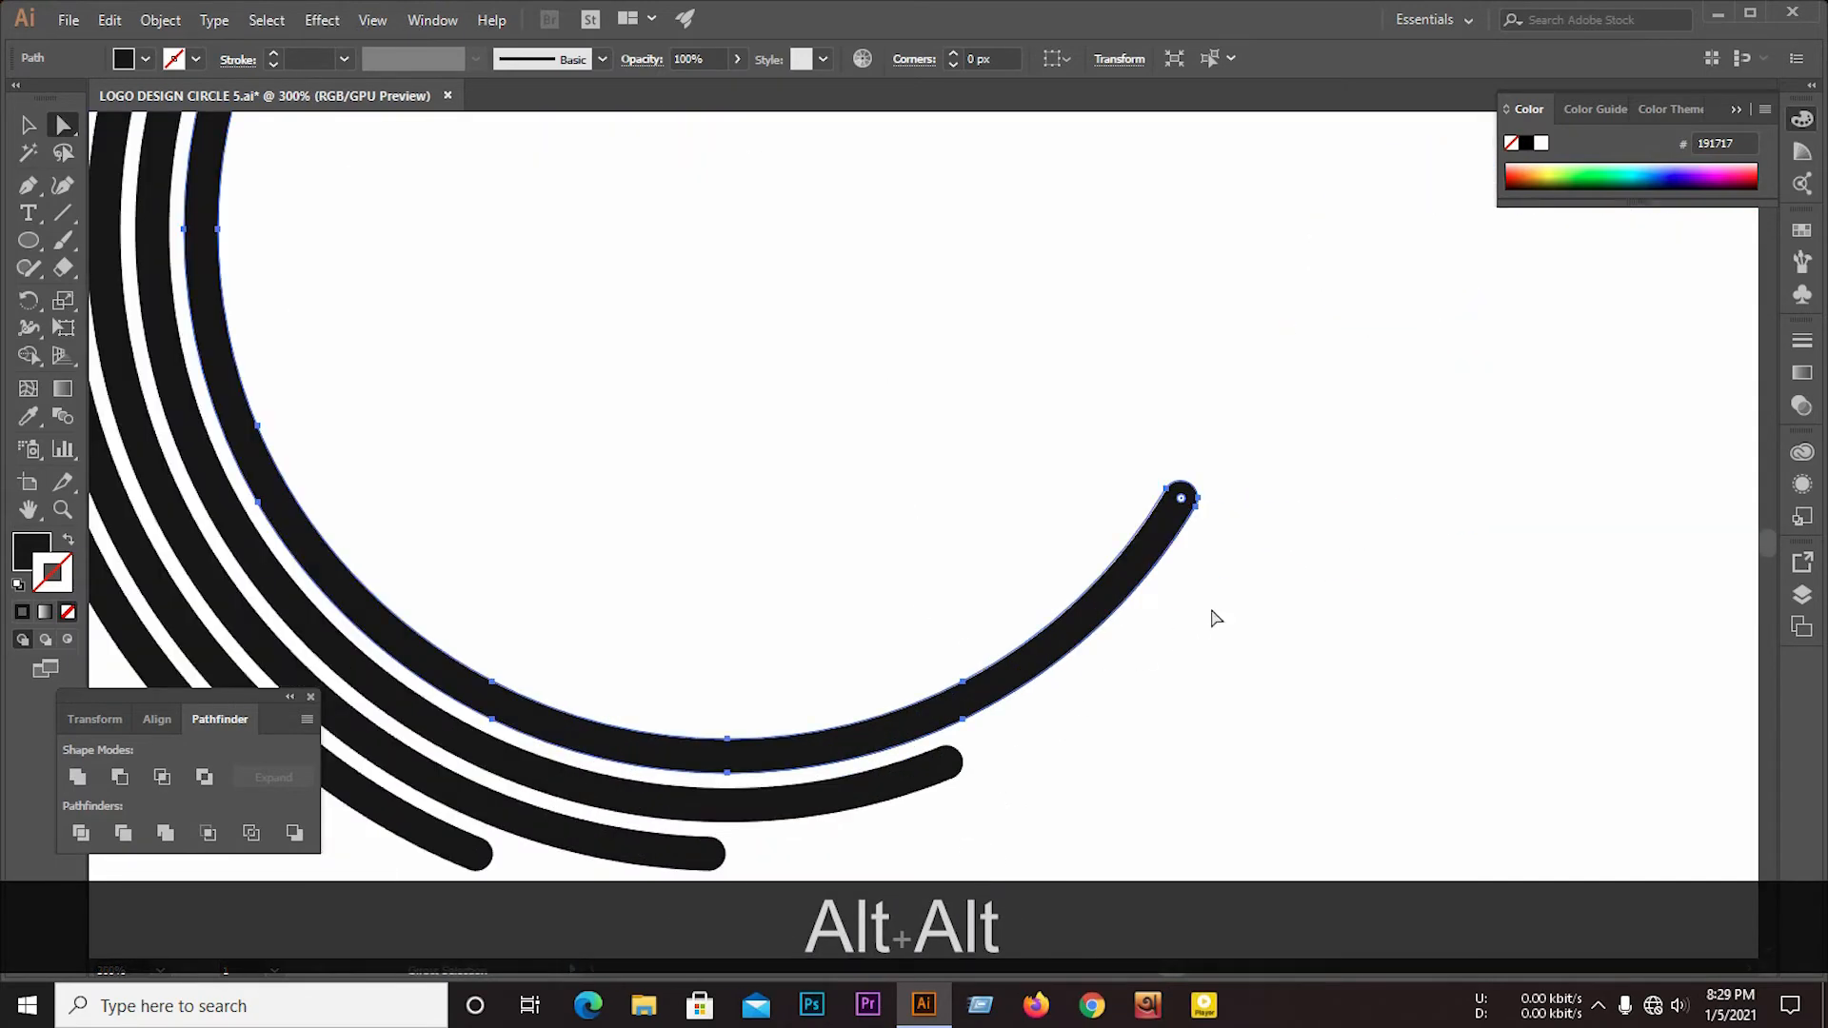
pyautogui.scroll(-4, 1216, 619)
pyautogui.scroll(-1, 684, 612)
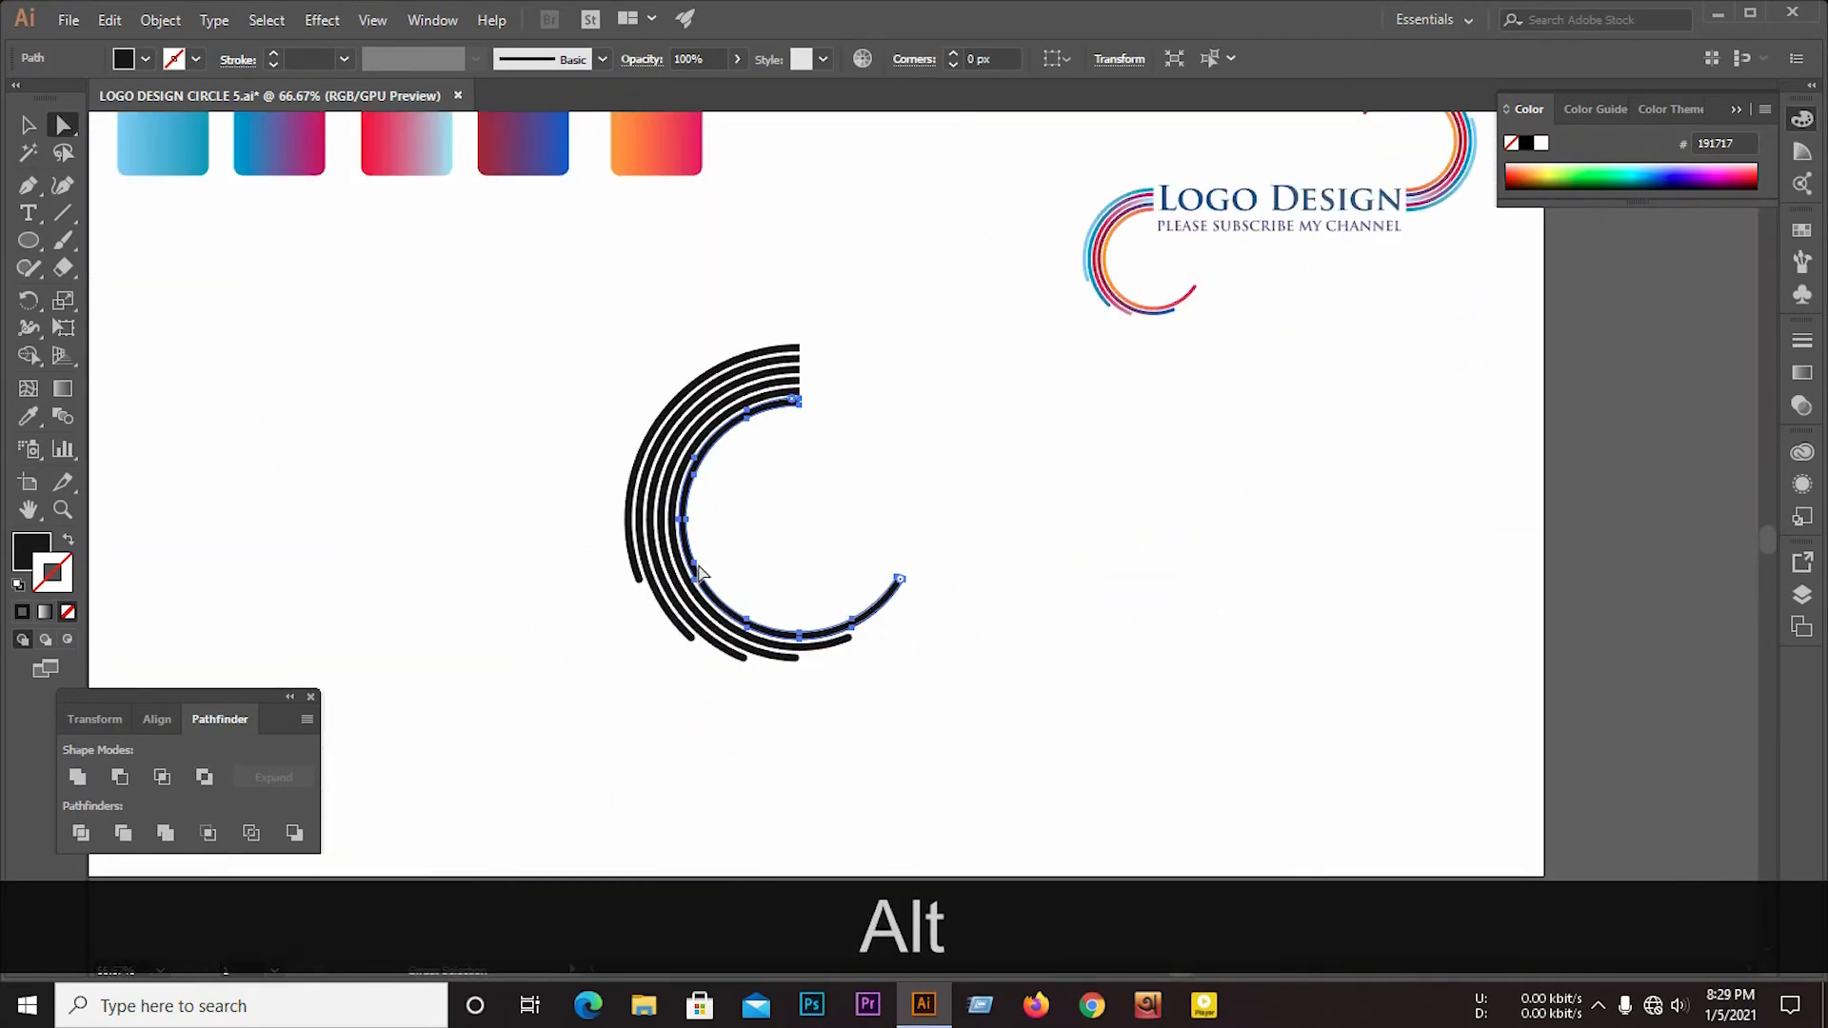
pyautogui.click(1017, 463)
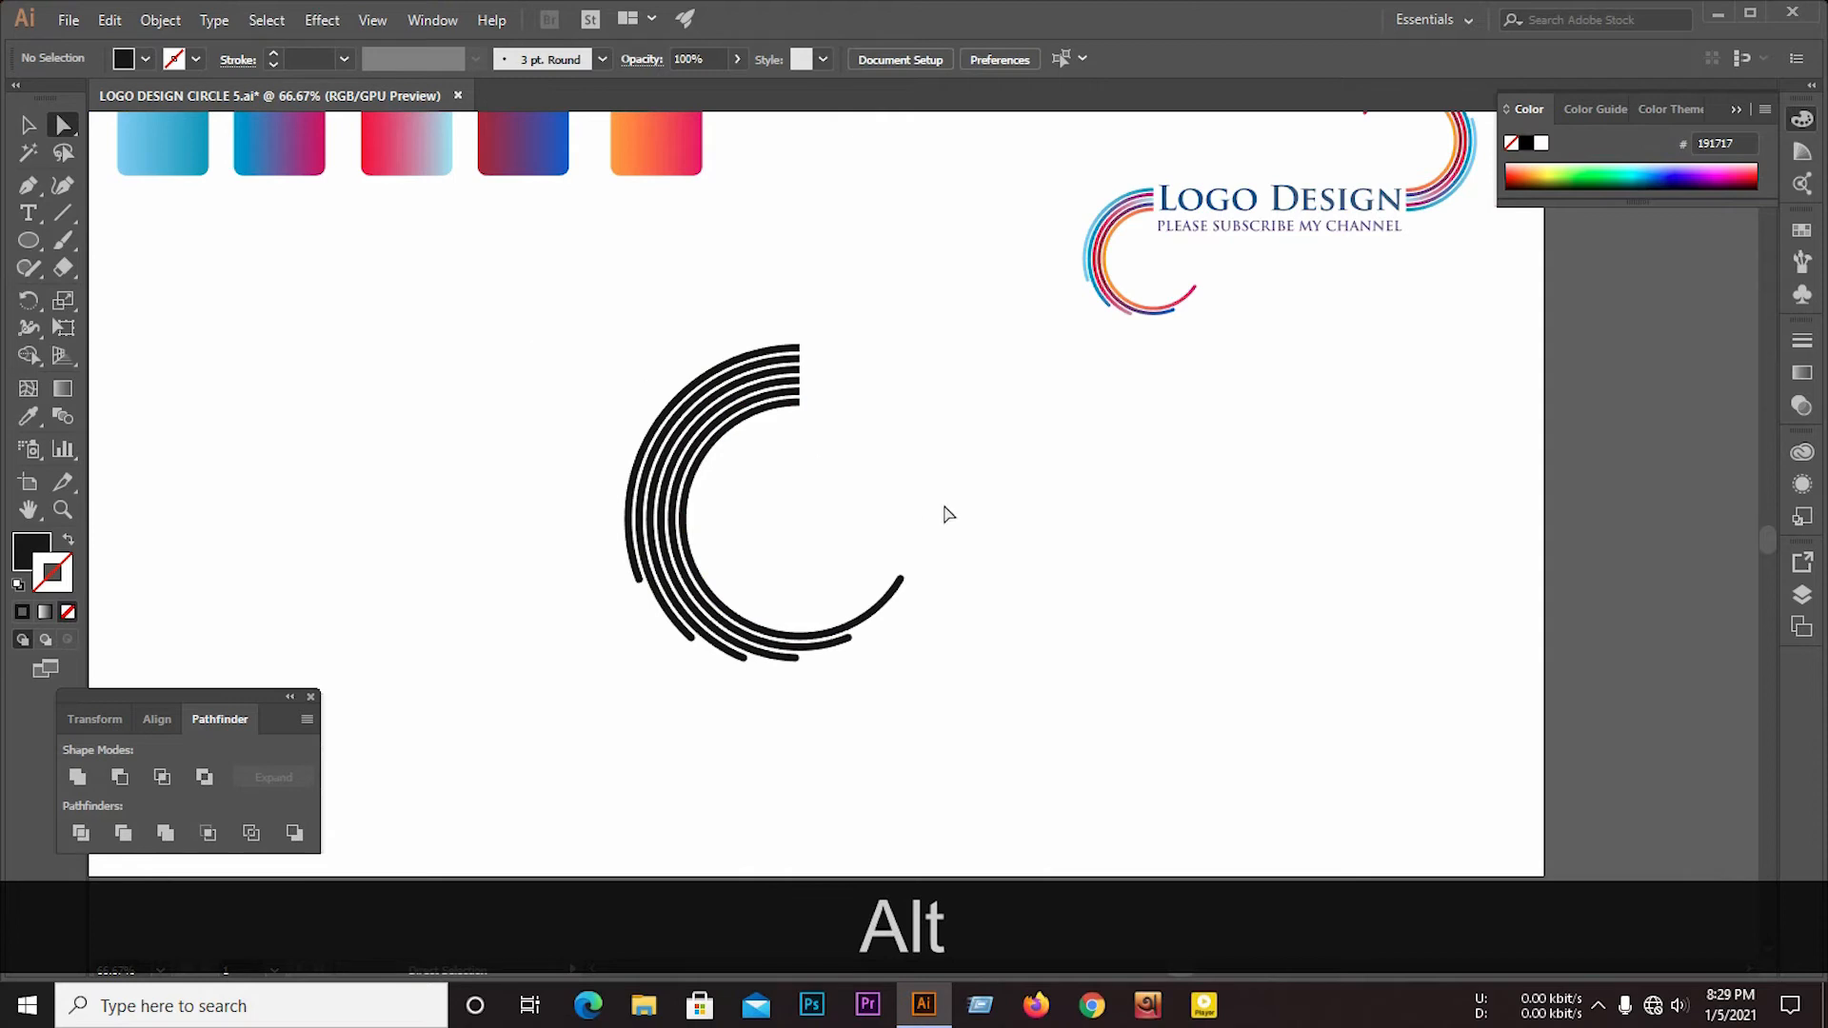
pyautogui.moveTo(554, 307); pyautogui.dragTo(993, 714)
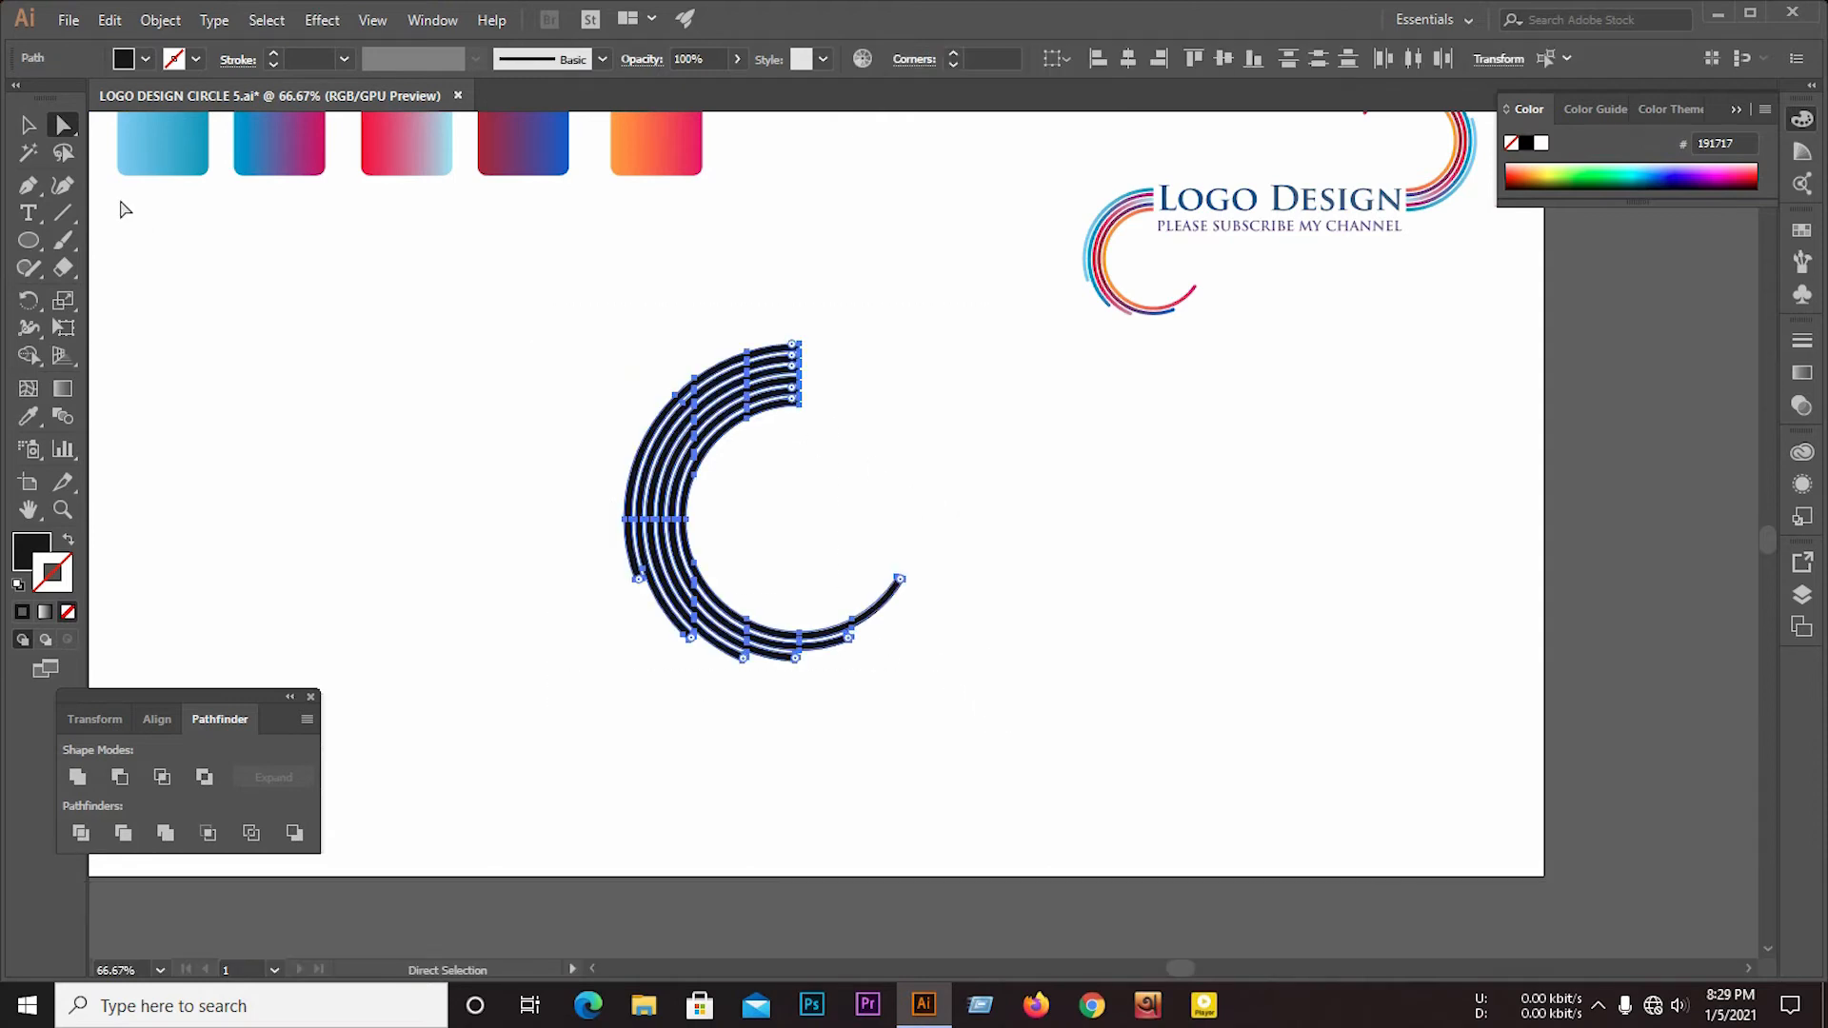
pyautogui.click(28, 125)
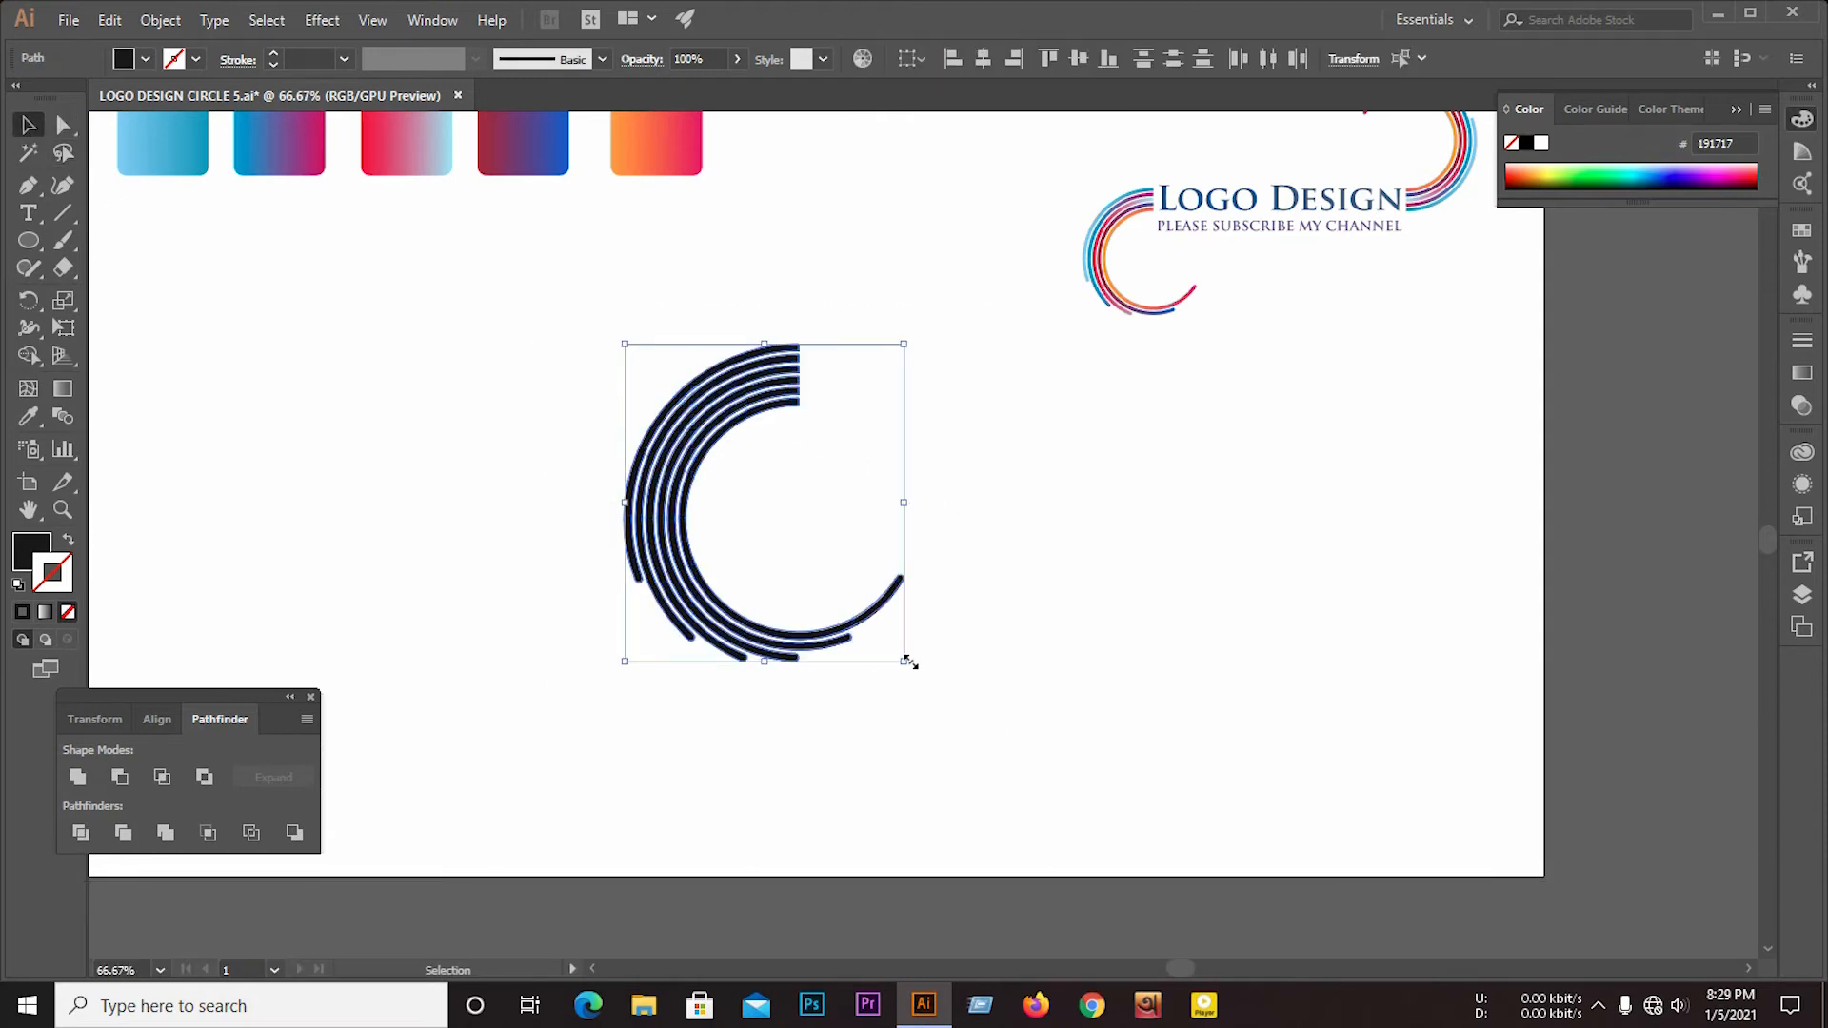
pyautogui.moveTo(906, 661); pyautogui.dragTo(1080, 749)
pyautogui.click(1122, 639)
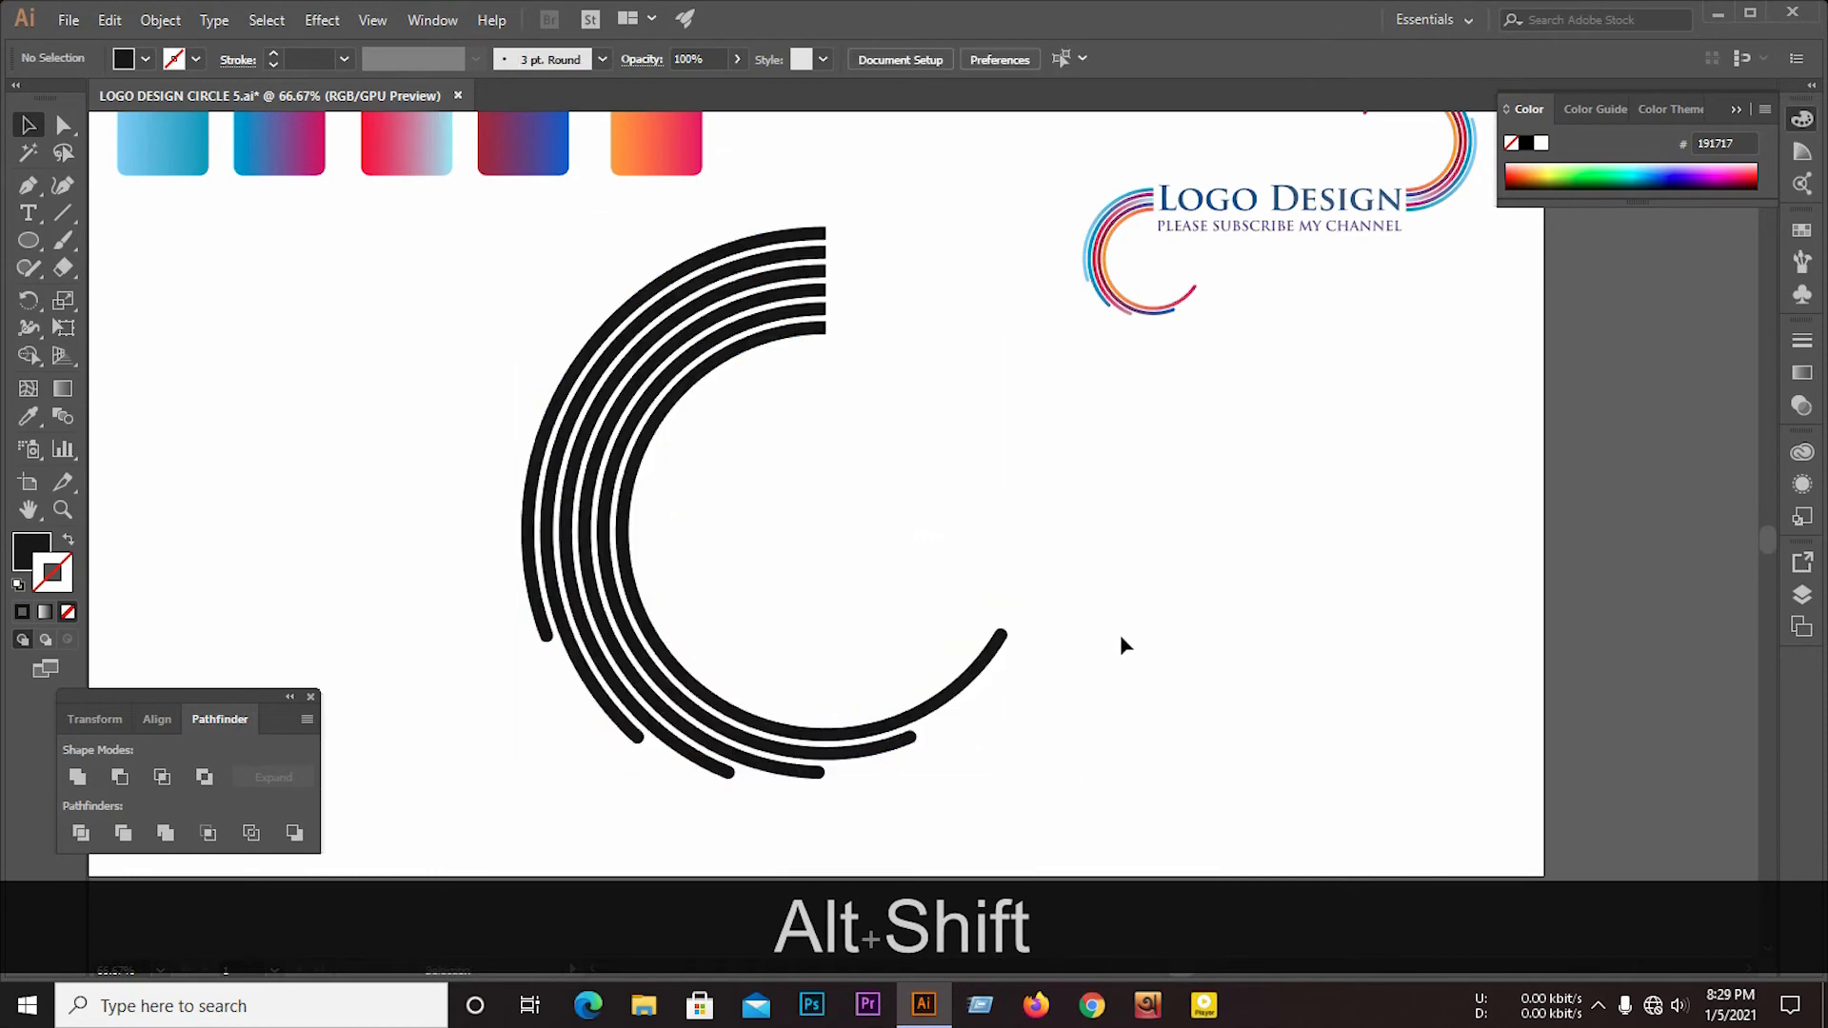
# Step: Fill the outermost arc with the light-blue to teal gradient sampled from the first swatch square, then deselect it
pyautogui.scroll(-3, 1359, 561)
pyautogui.scroll(3, 986, 394)
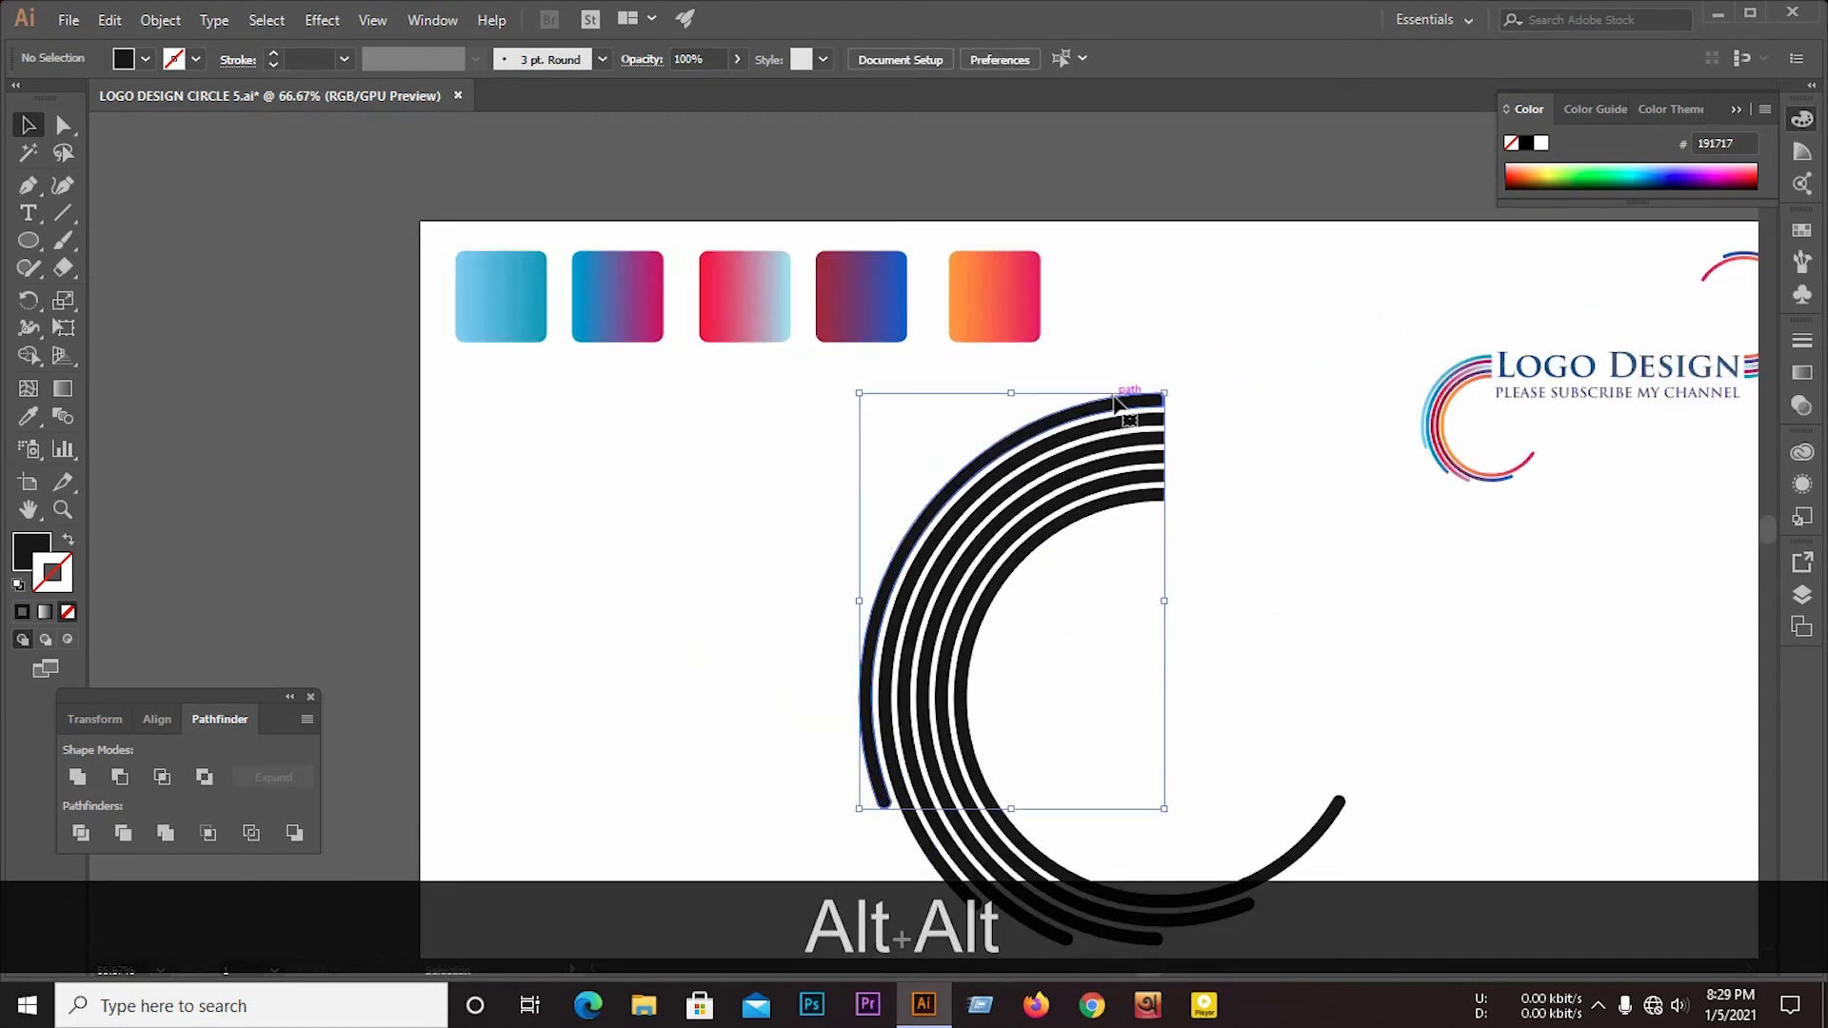
pyautogui.click(1119, 405)
pyautogui.click(29, 426)
pyautogui.click(471, 297)
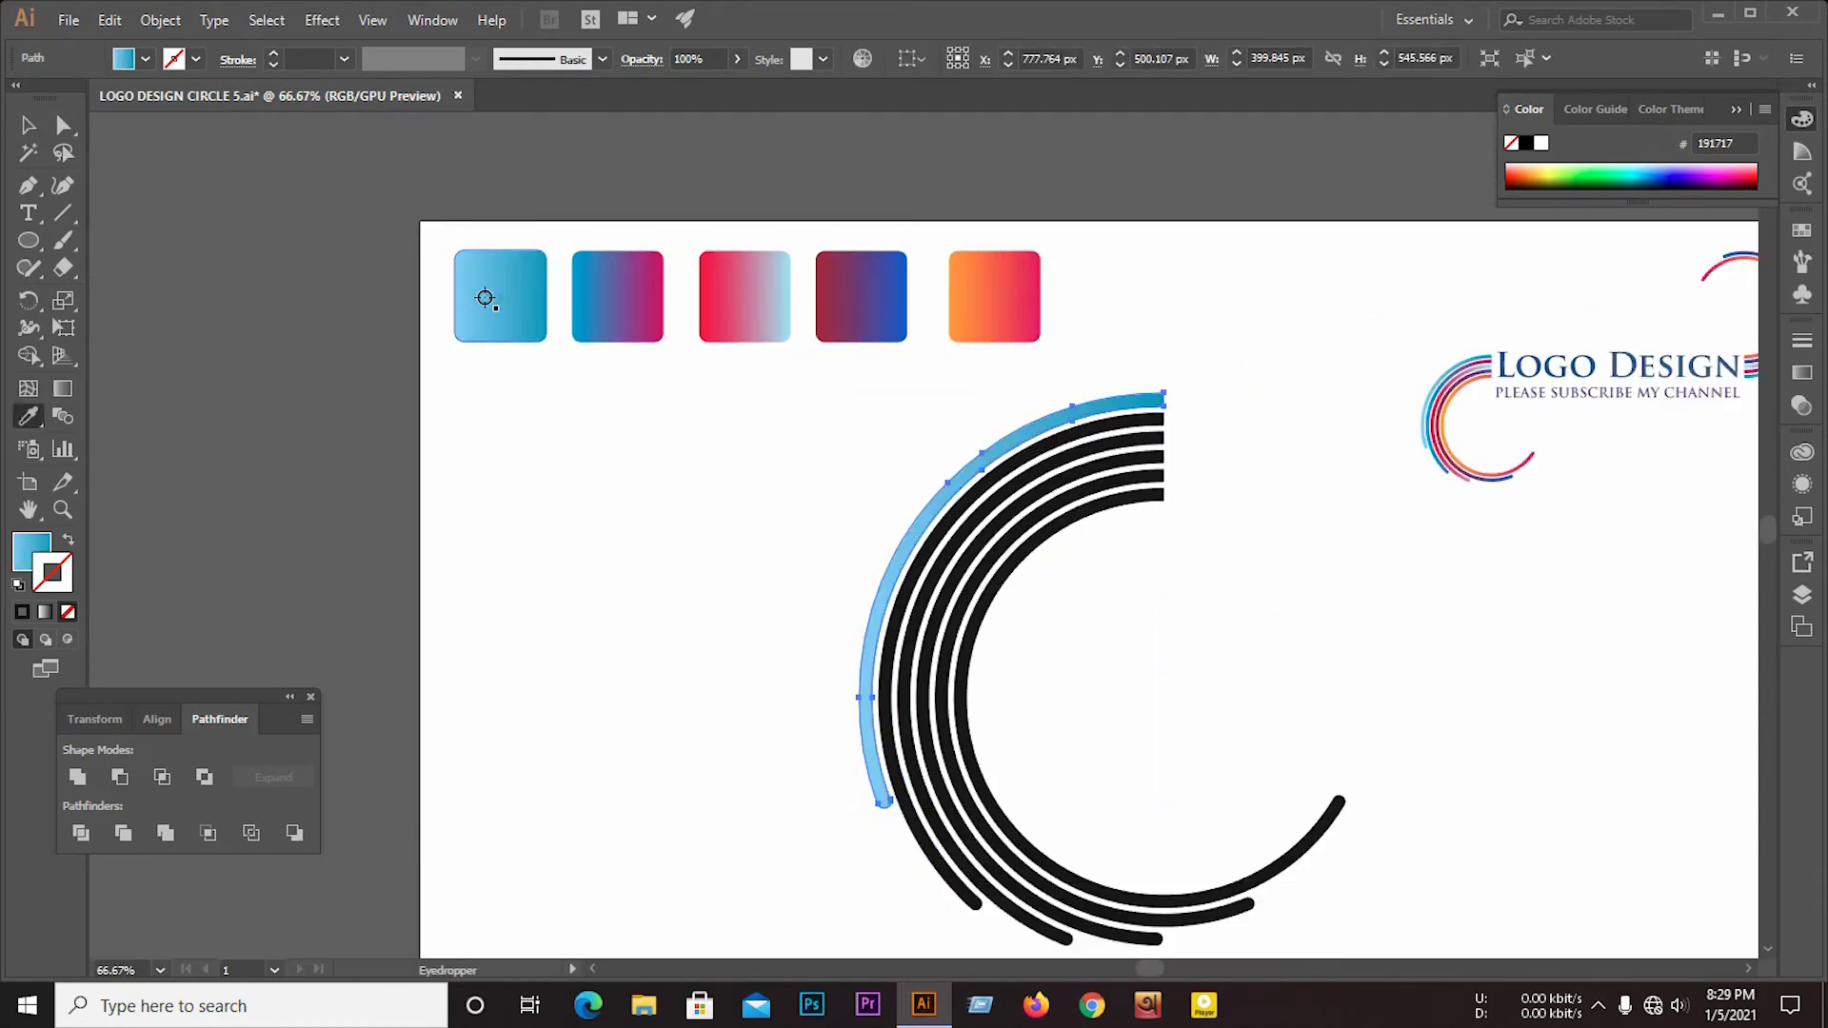
pyautogui.click(26, 123)
pyautogui.click(579, 477)
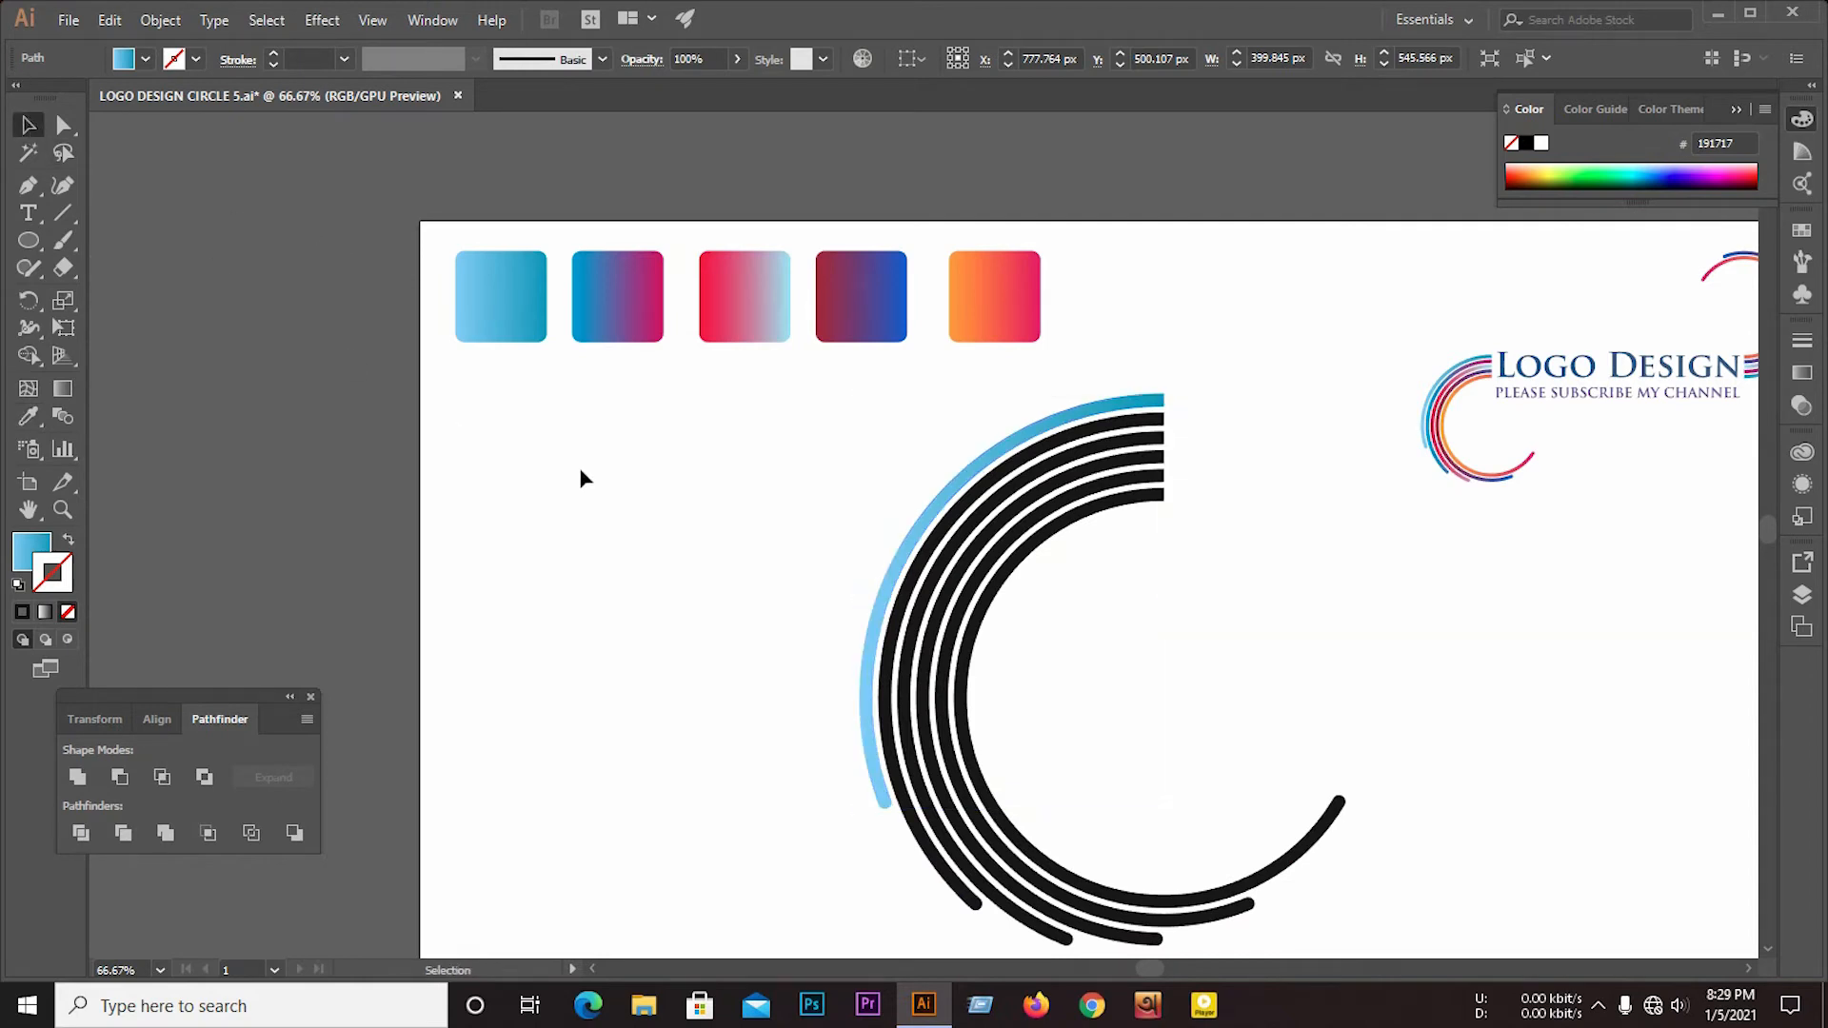
# Step: Fill the second arc with the blue-to-magenta gradient sampled from the second swatch square and deselect it
pyautogui.click(981, 490)
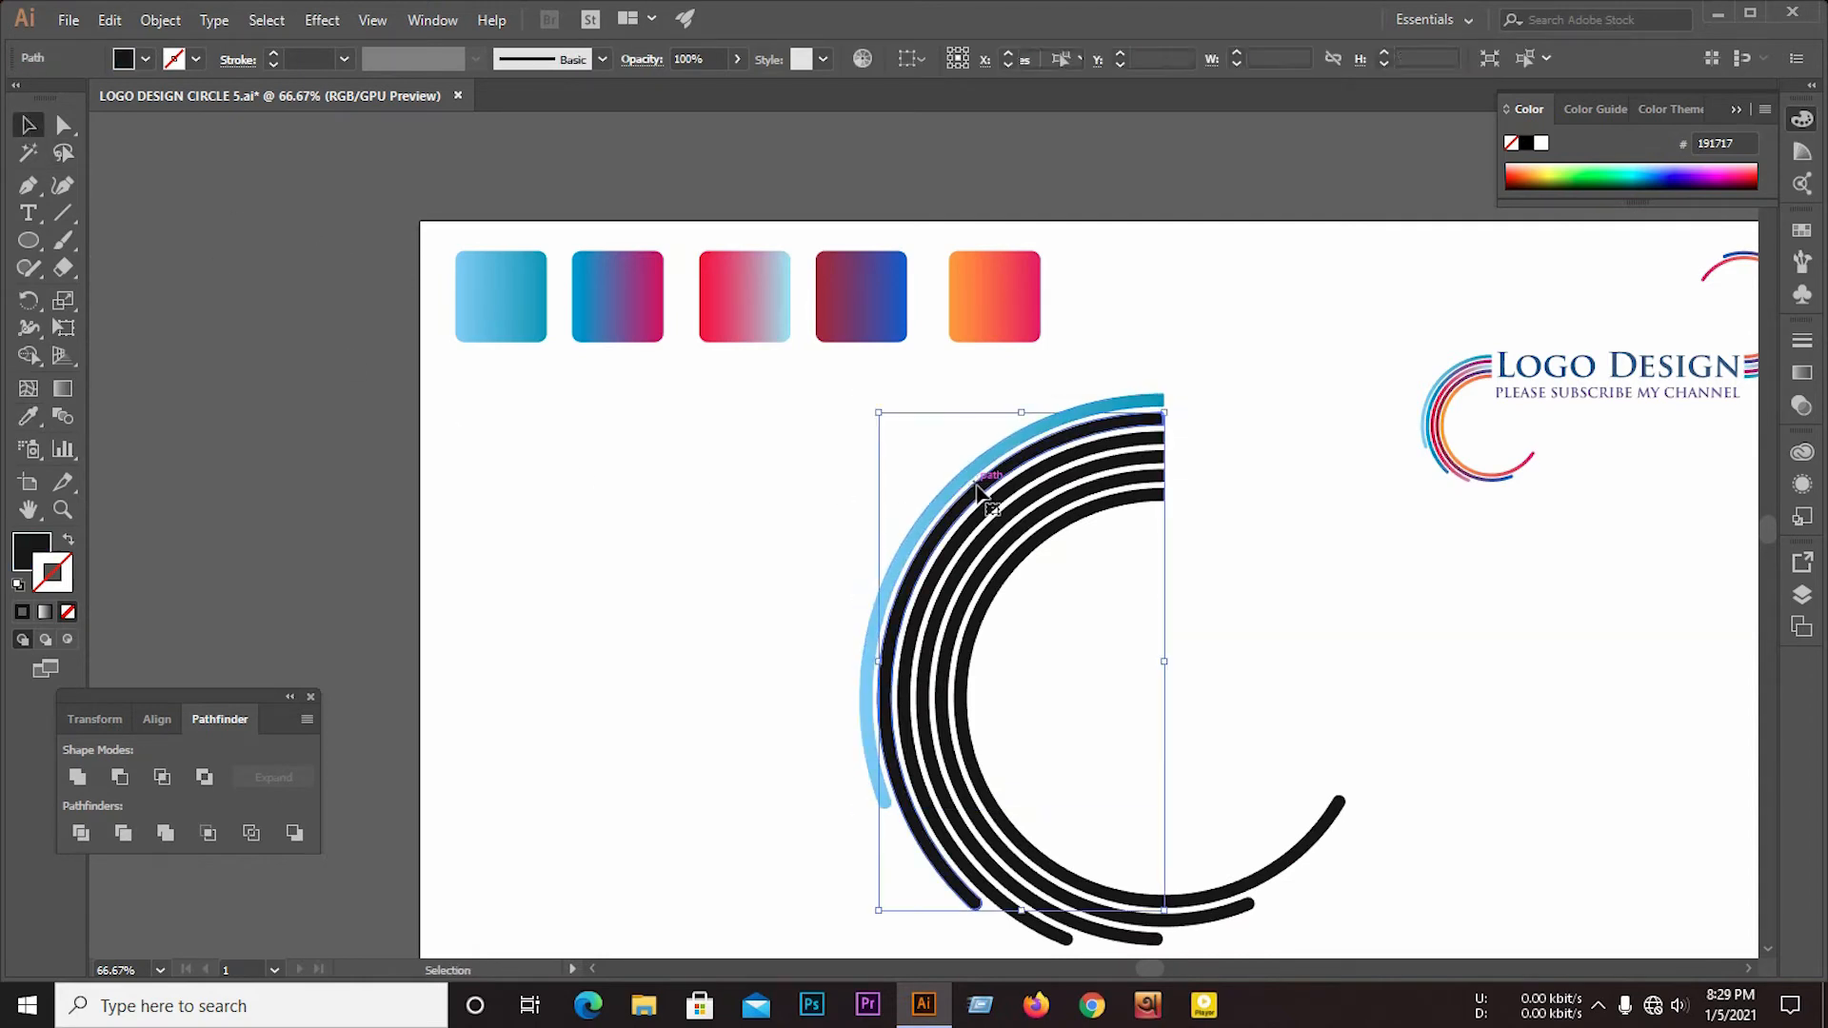
pyautogui.click(29, 426)
pyautogui.click(617, 297)
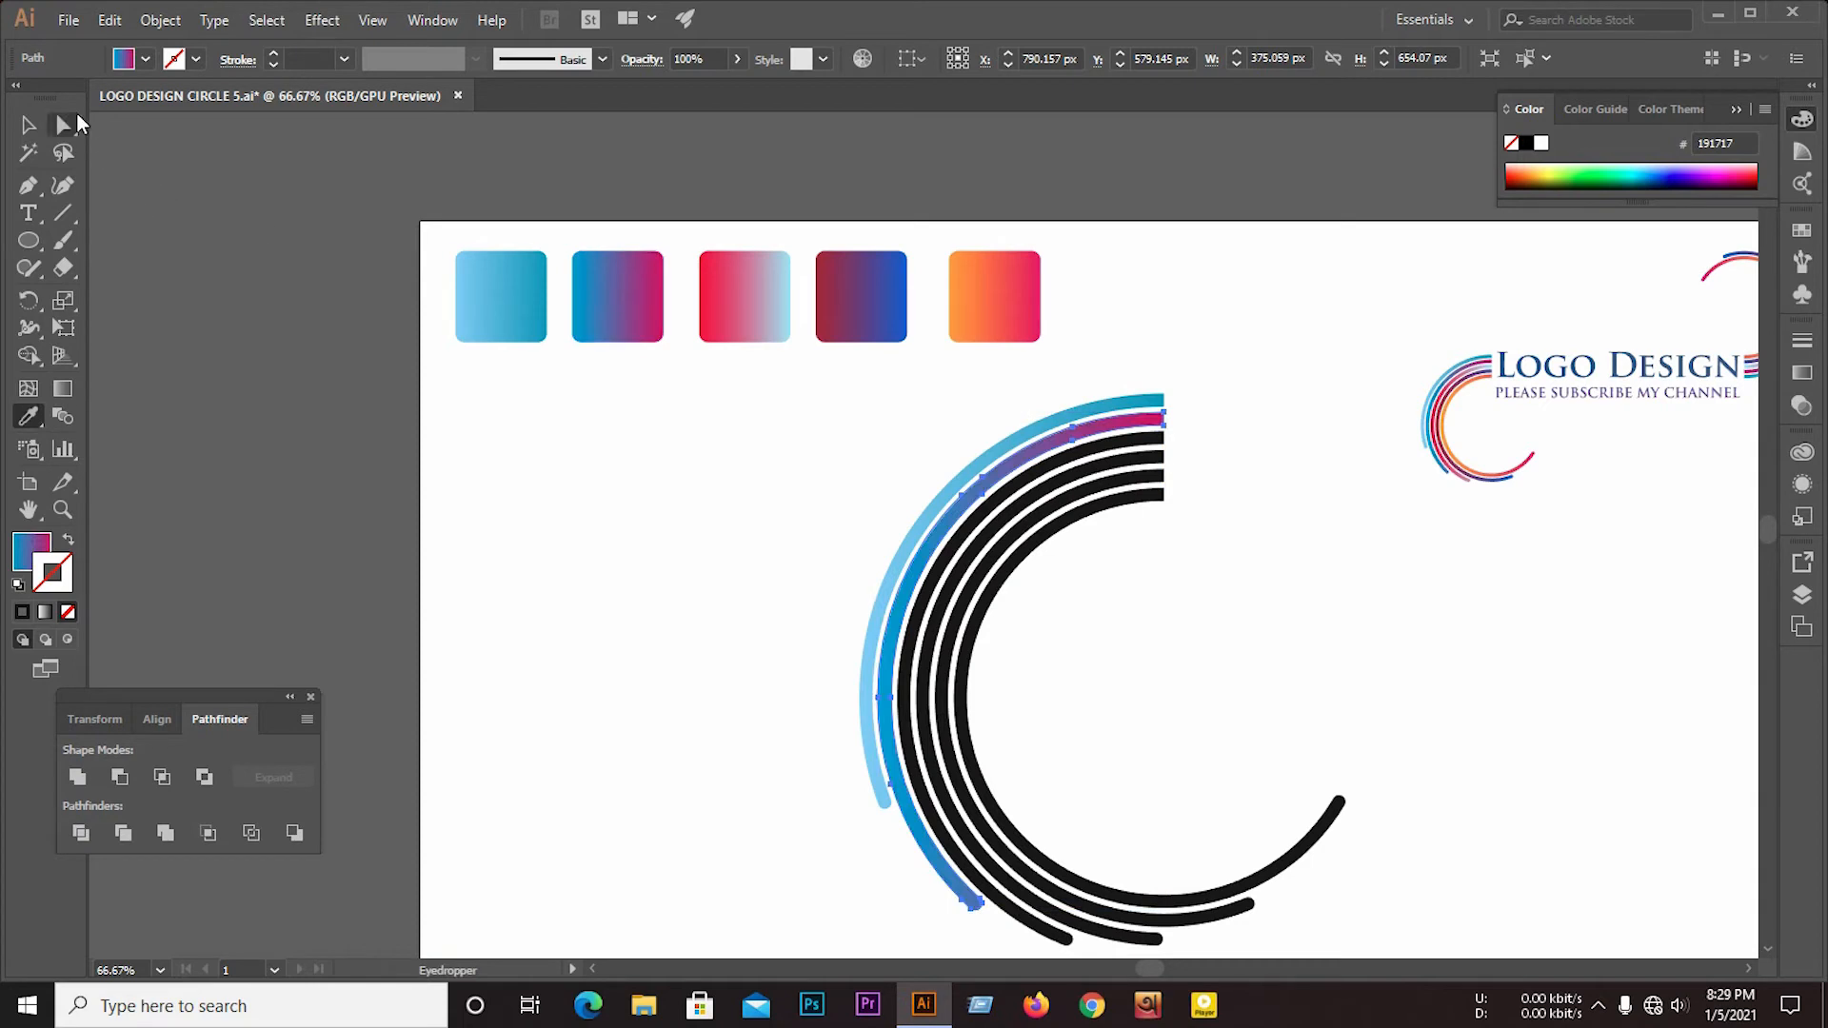
pyautogui.click(28, 125)
pyautogui.click(469, 518)
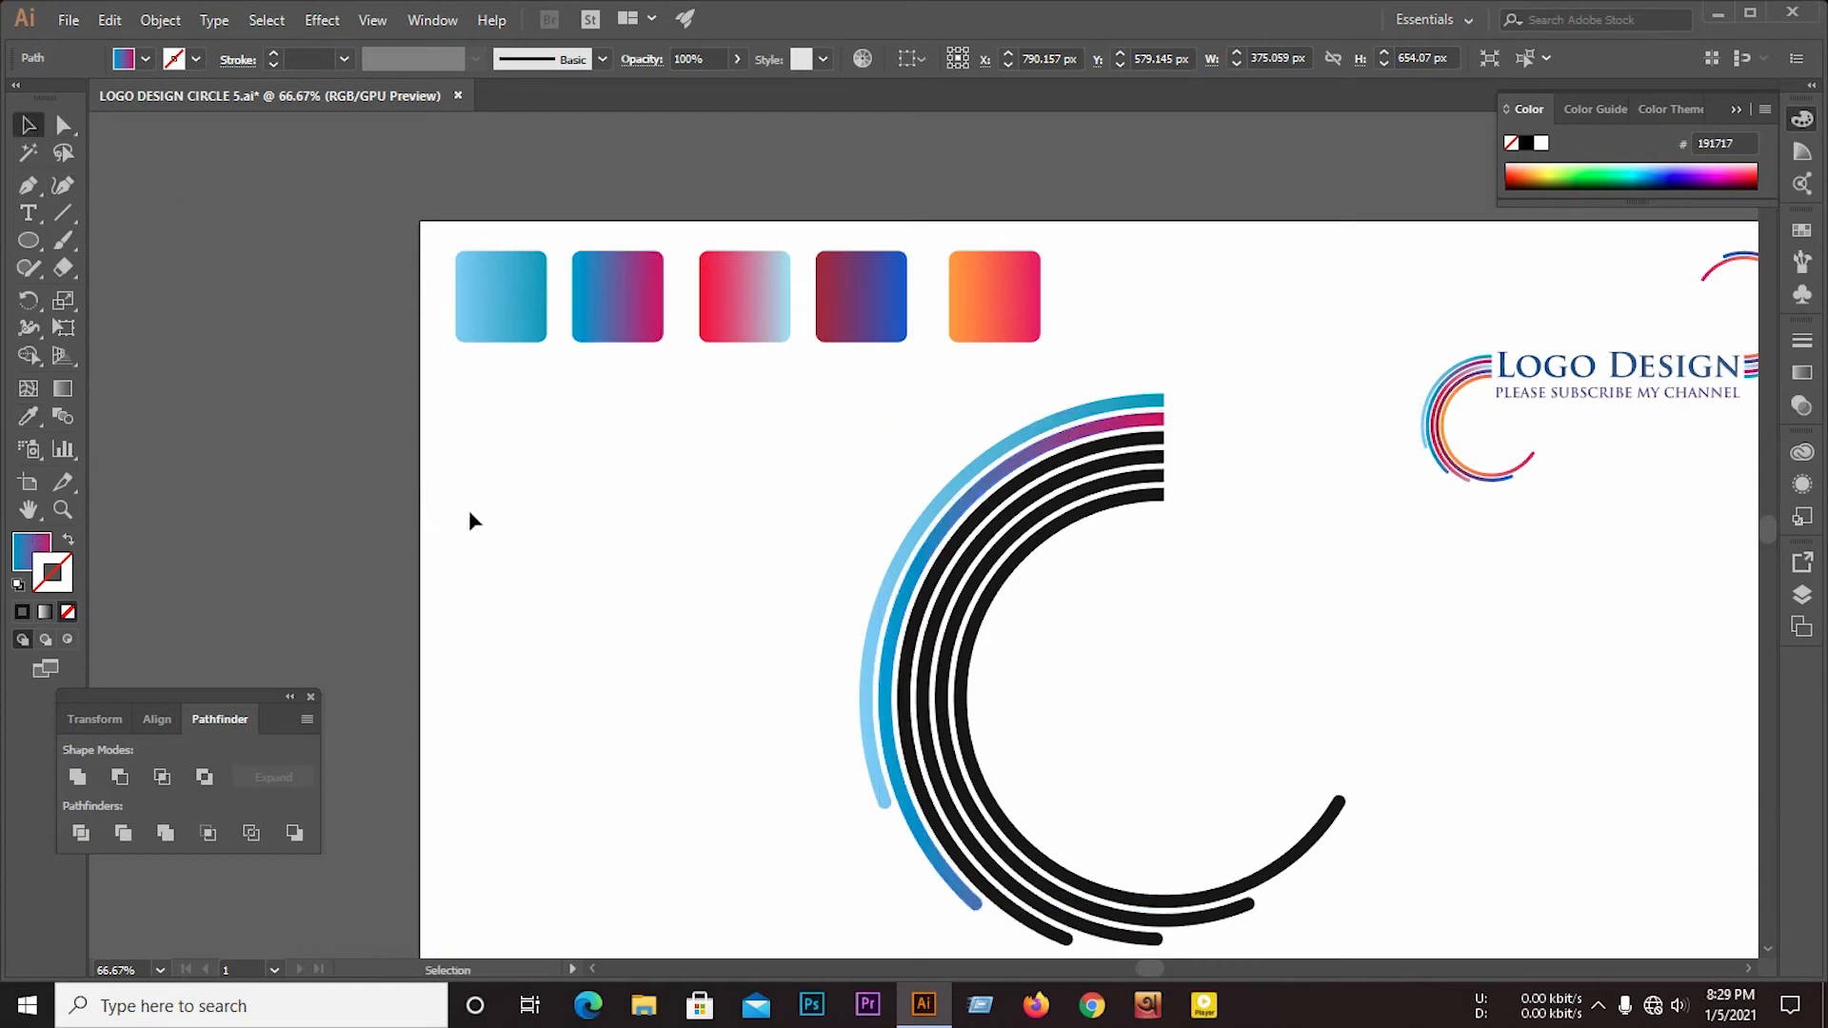
# Step: Fill the third arc with the red to light-blue gradient sampled from the third swatch square and deselect it
pyautogui.click(969, 544)
pyautogui.click(28, 416)
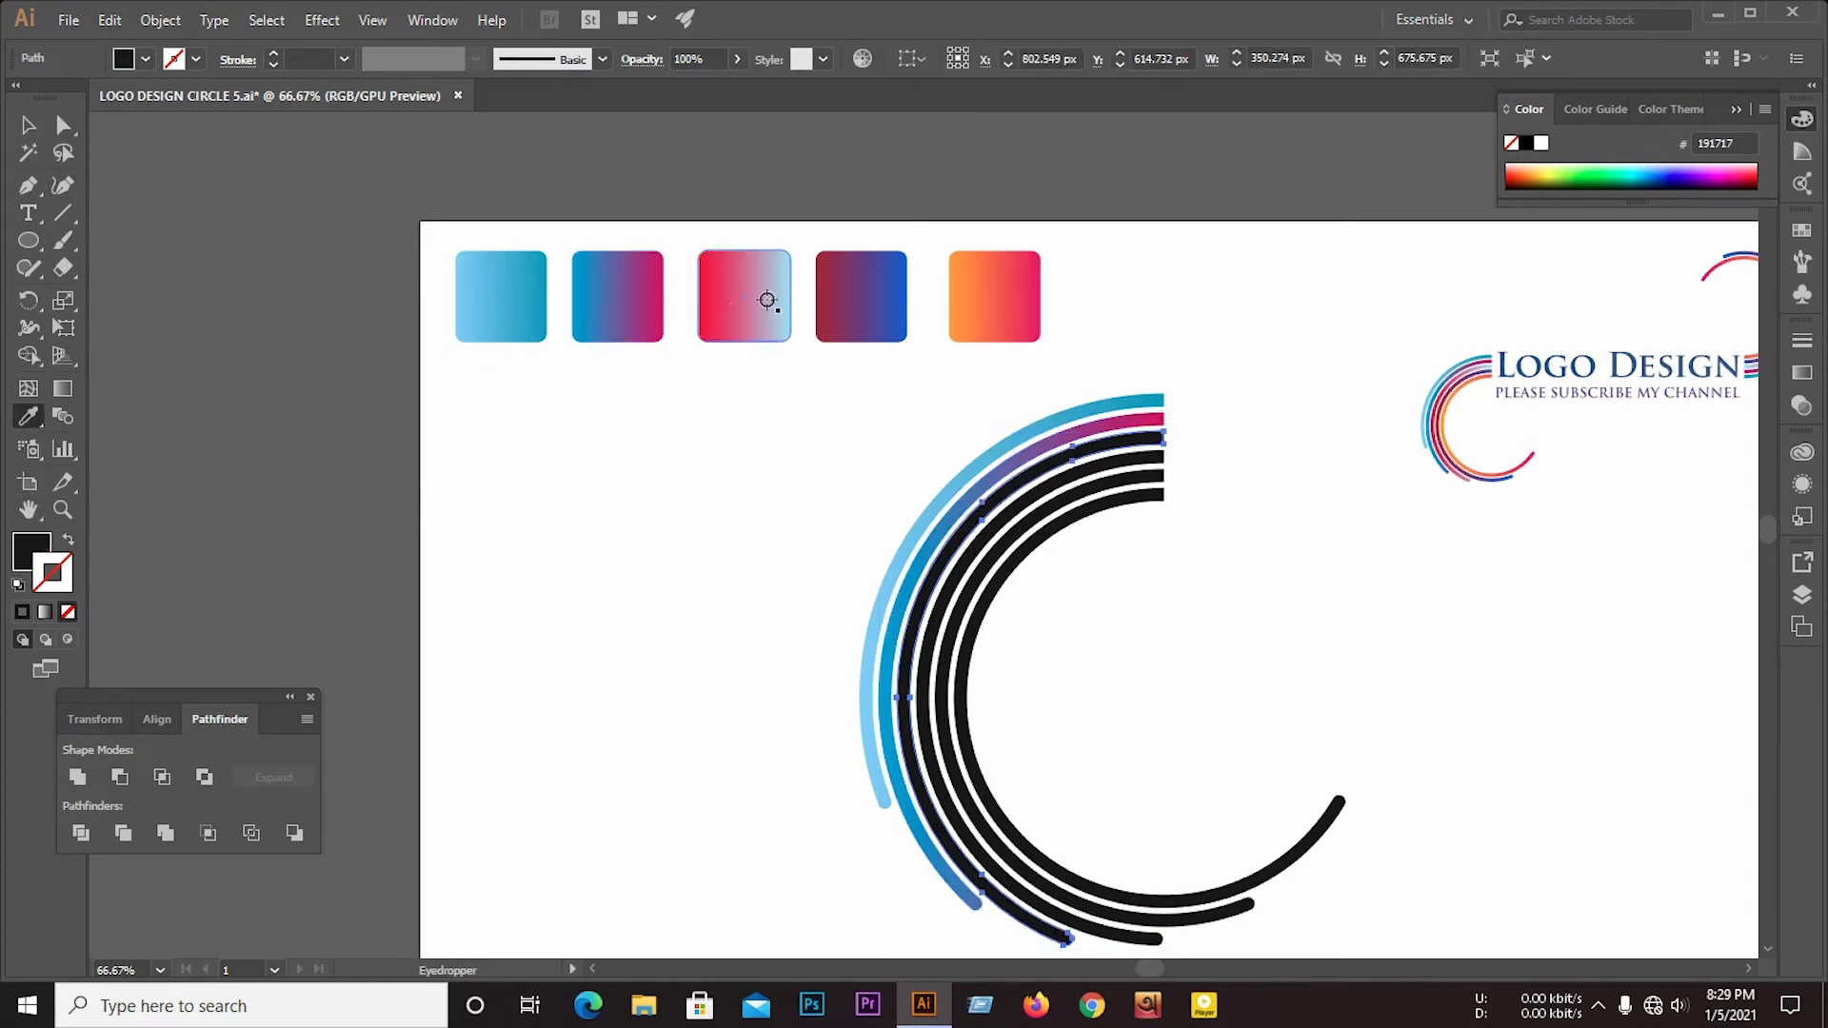
pyautogui.click(768, 301)
pyautogui.click(29, 125)
pyautogui.click(855, 484)
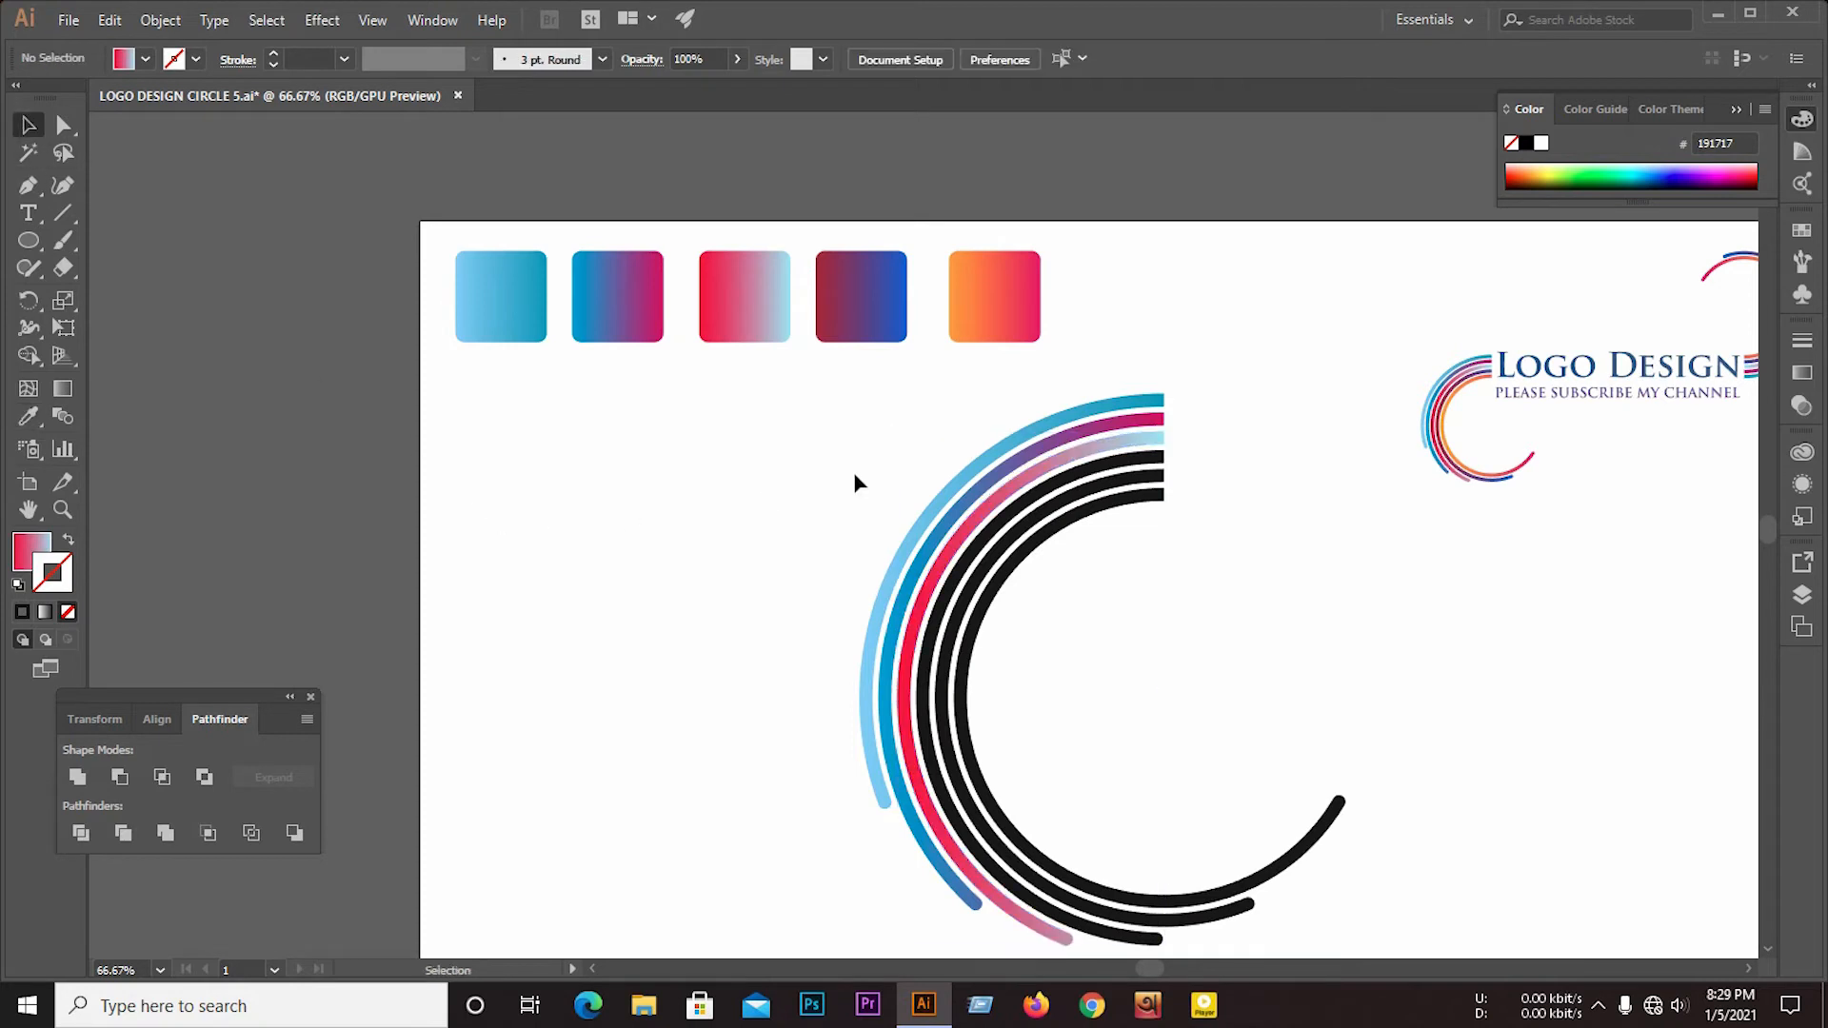
# Step: Fill the fourth arc with the dark-red to blue gradient sampled from the fourth swatch square and deselect it
pyautogui.click(1012, 516)
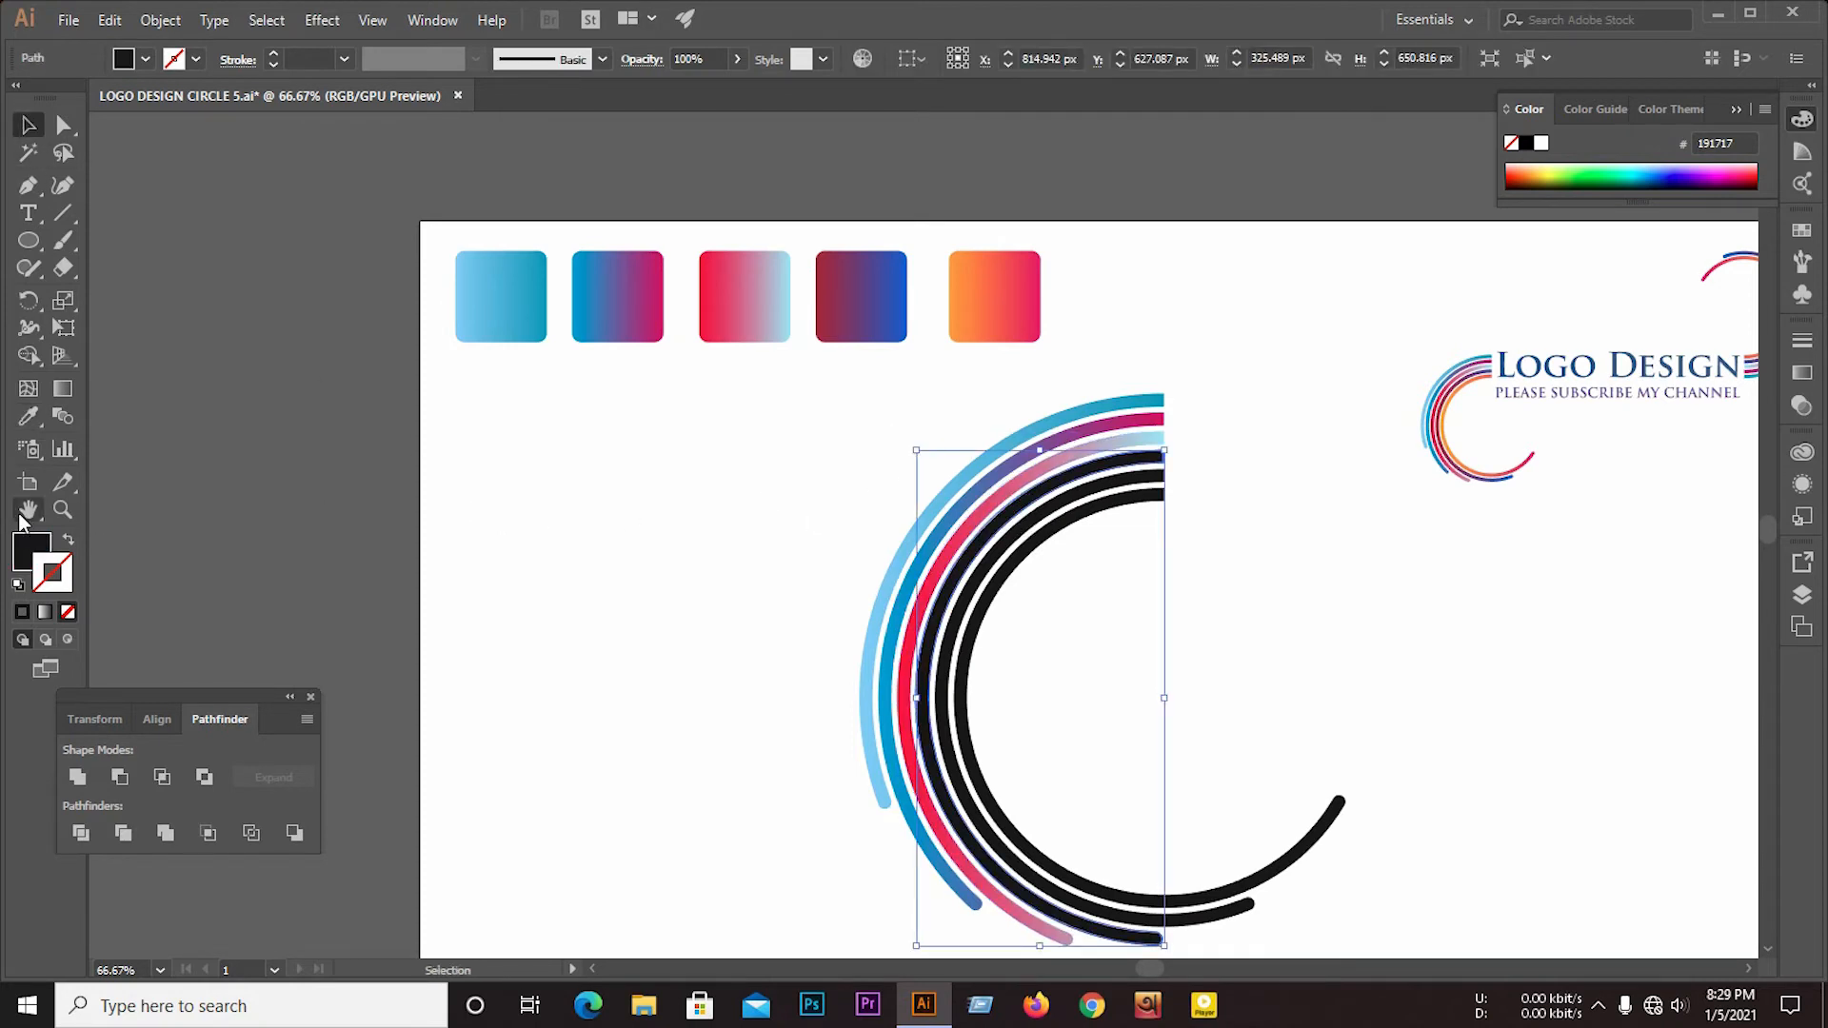
pyautogui.click(28, 416)
pyautogui.click(857, 303)
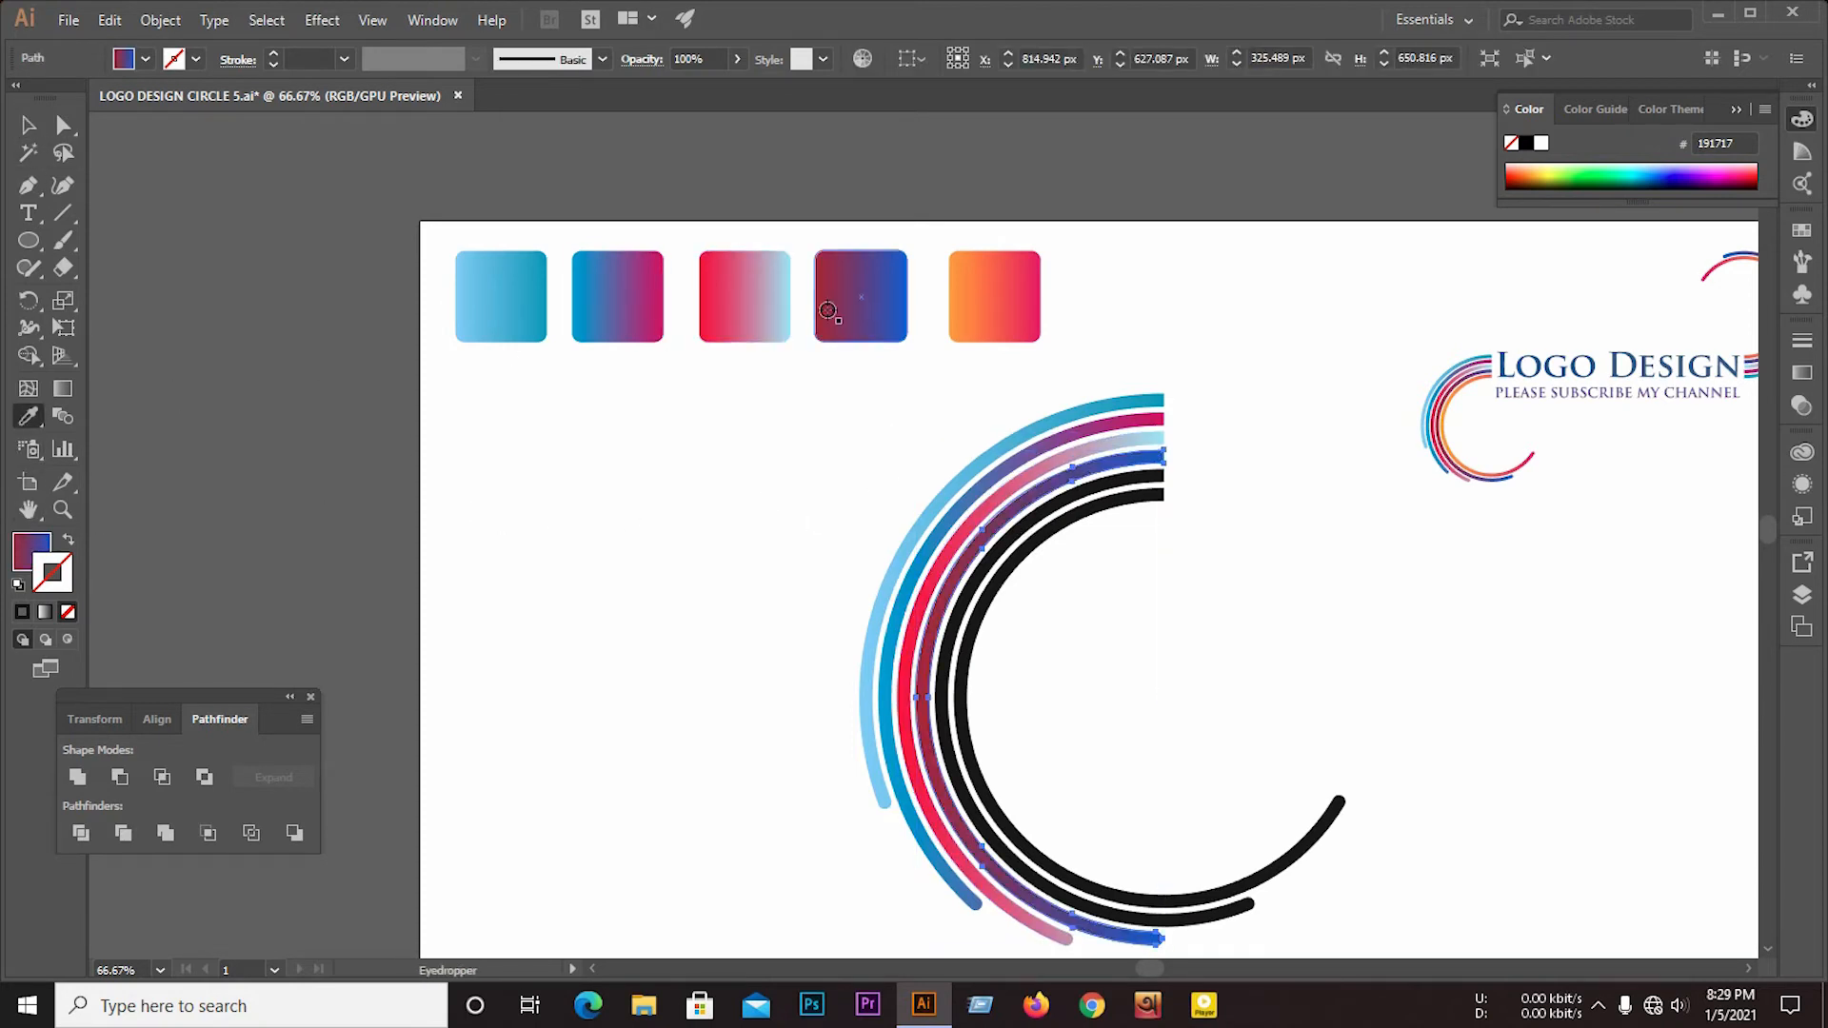
pyautogui.click(31, 124)
pyautogui.click(436, 556)
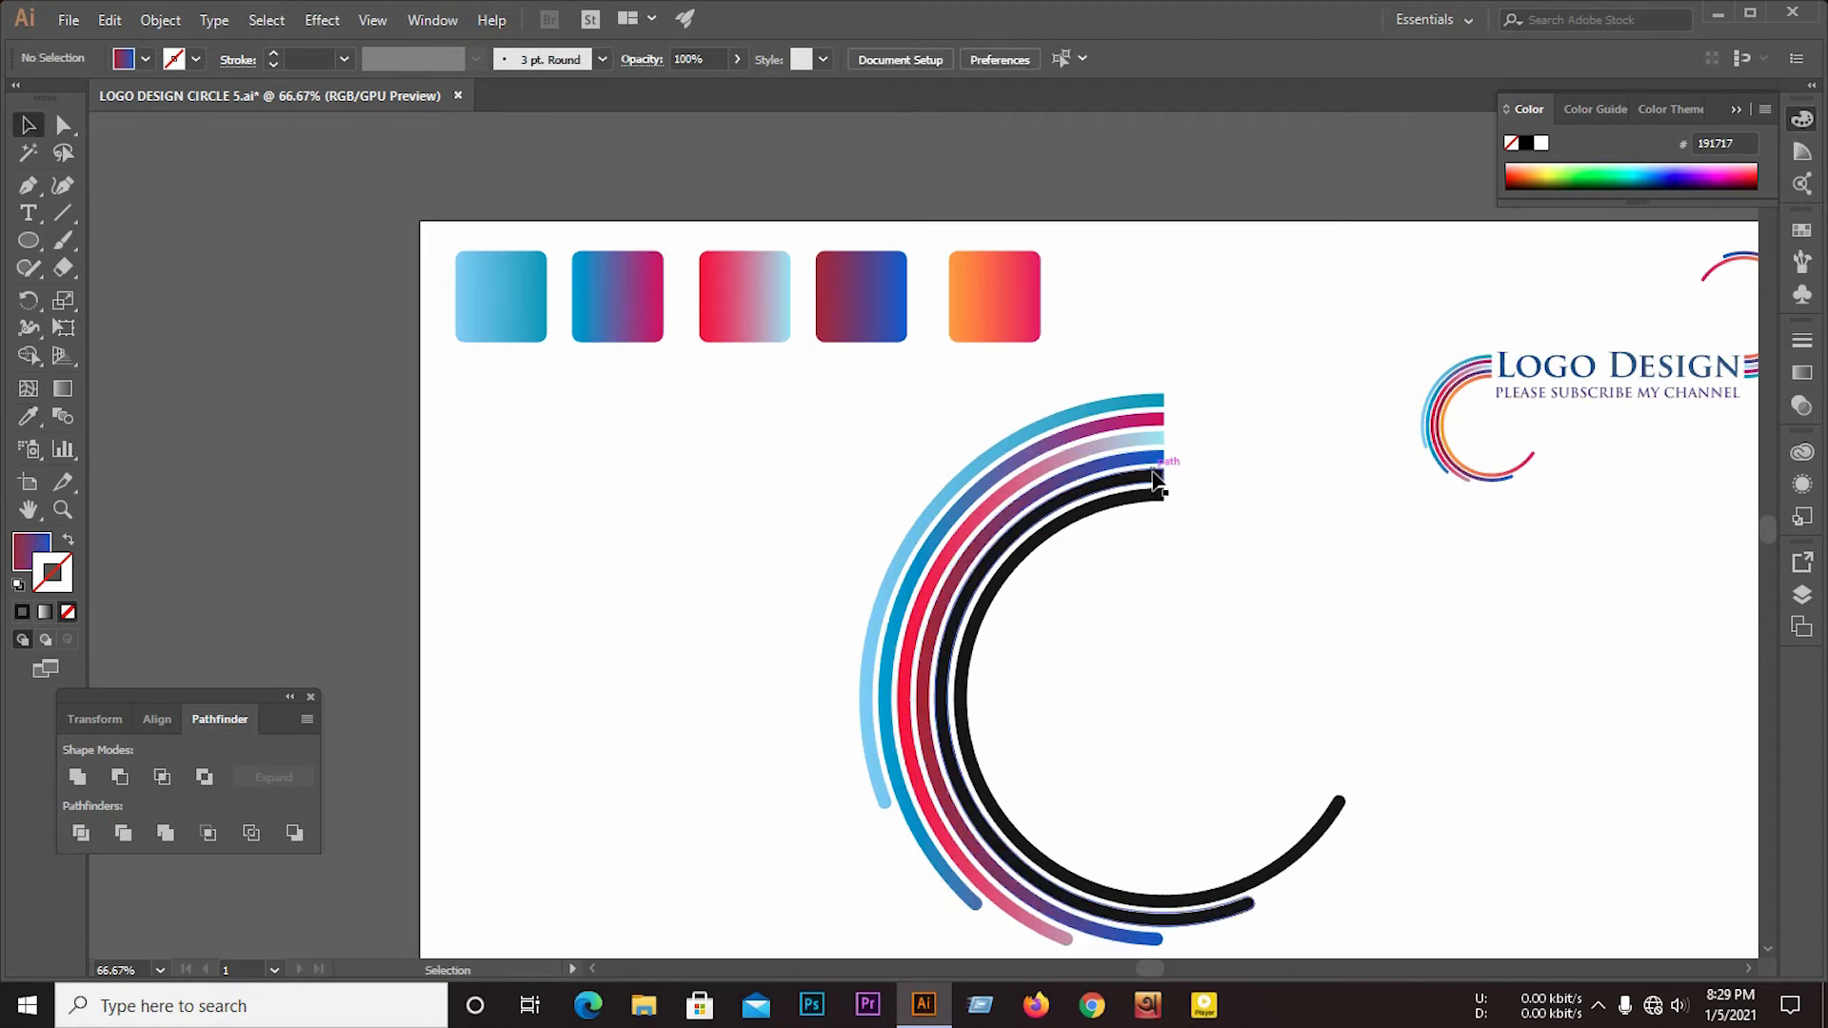
# Step: Fill the fifth arc with the orange-to-pink gradient sampled from the fifth swatch square and deselect it
pyautogui.click(1157, 481)
pyautogui.click(30, 421)
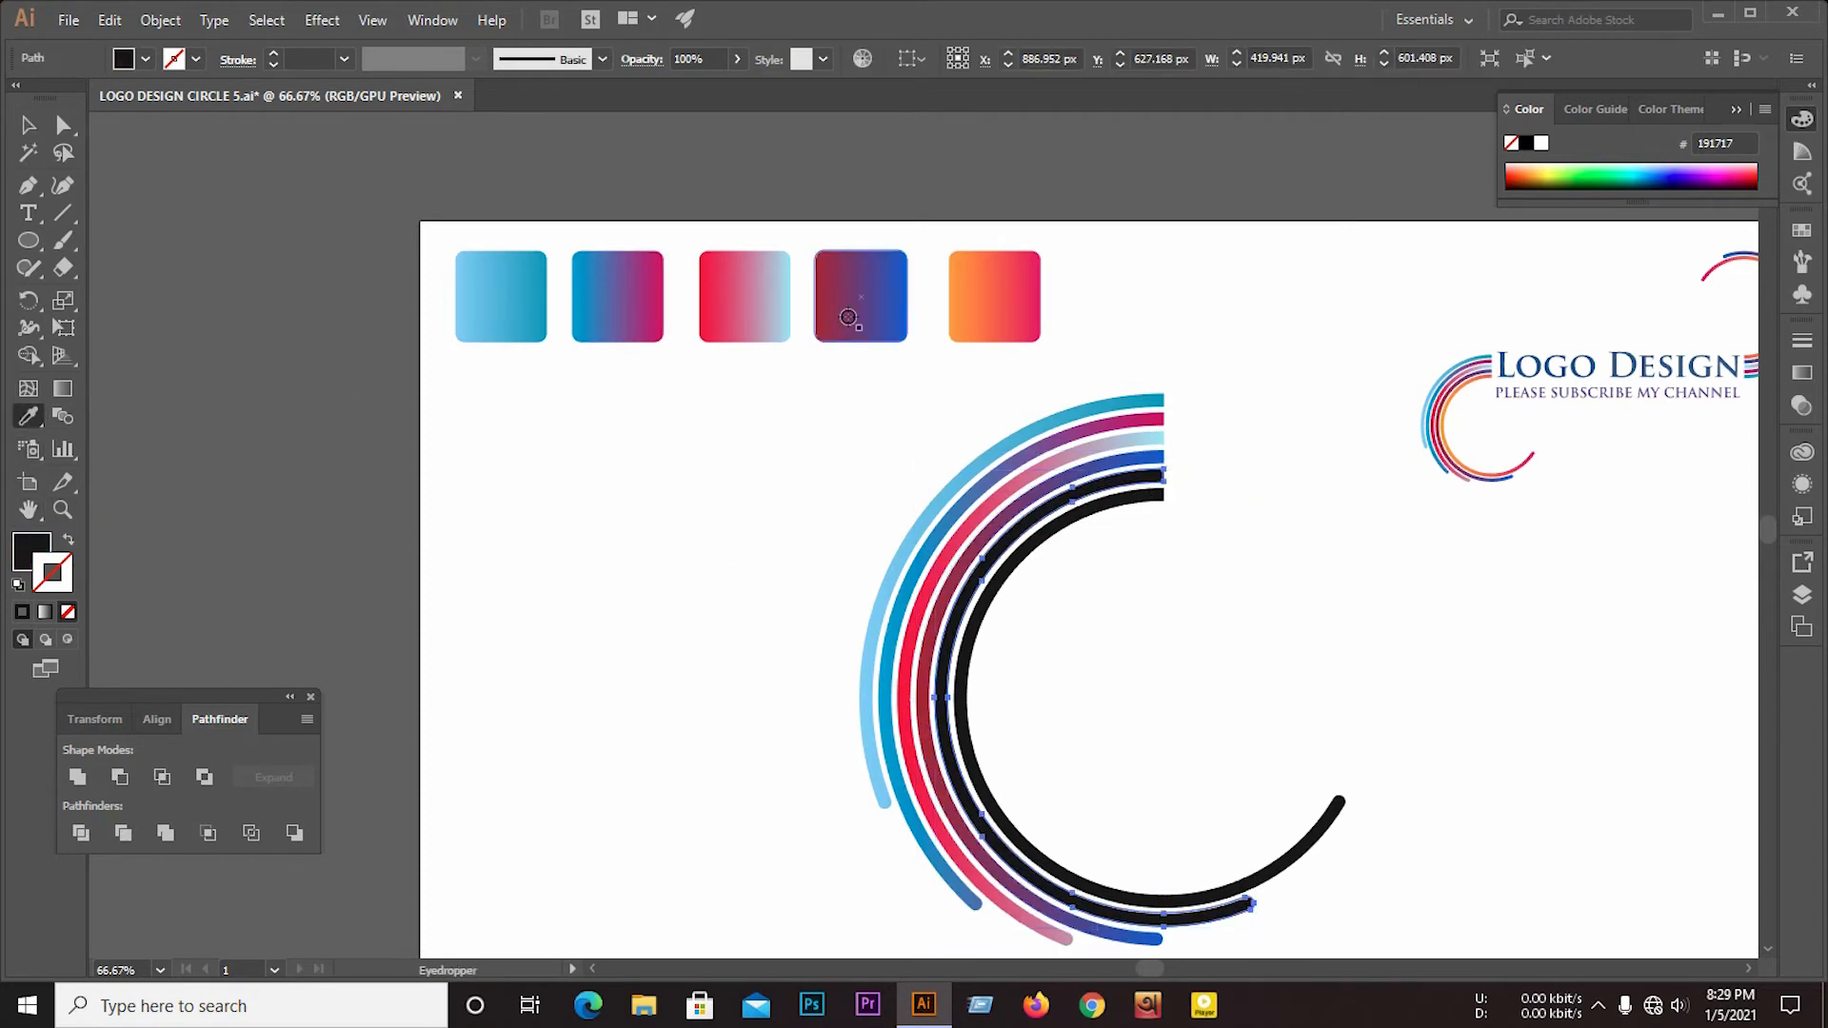
pyautogui.click(967, 303)
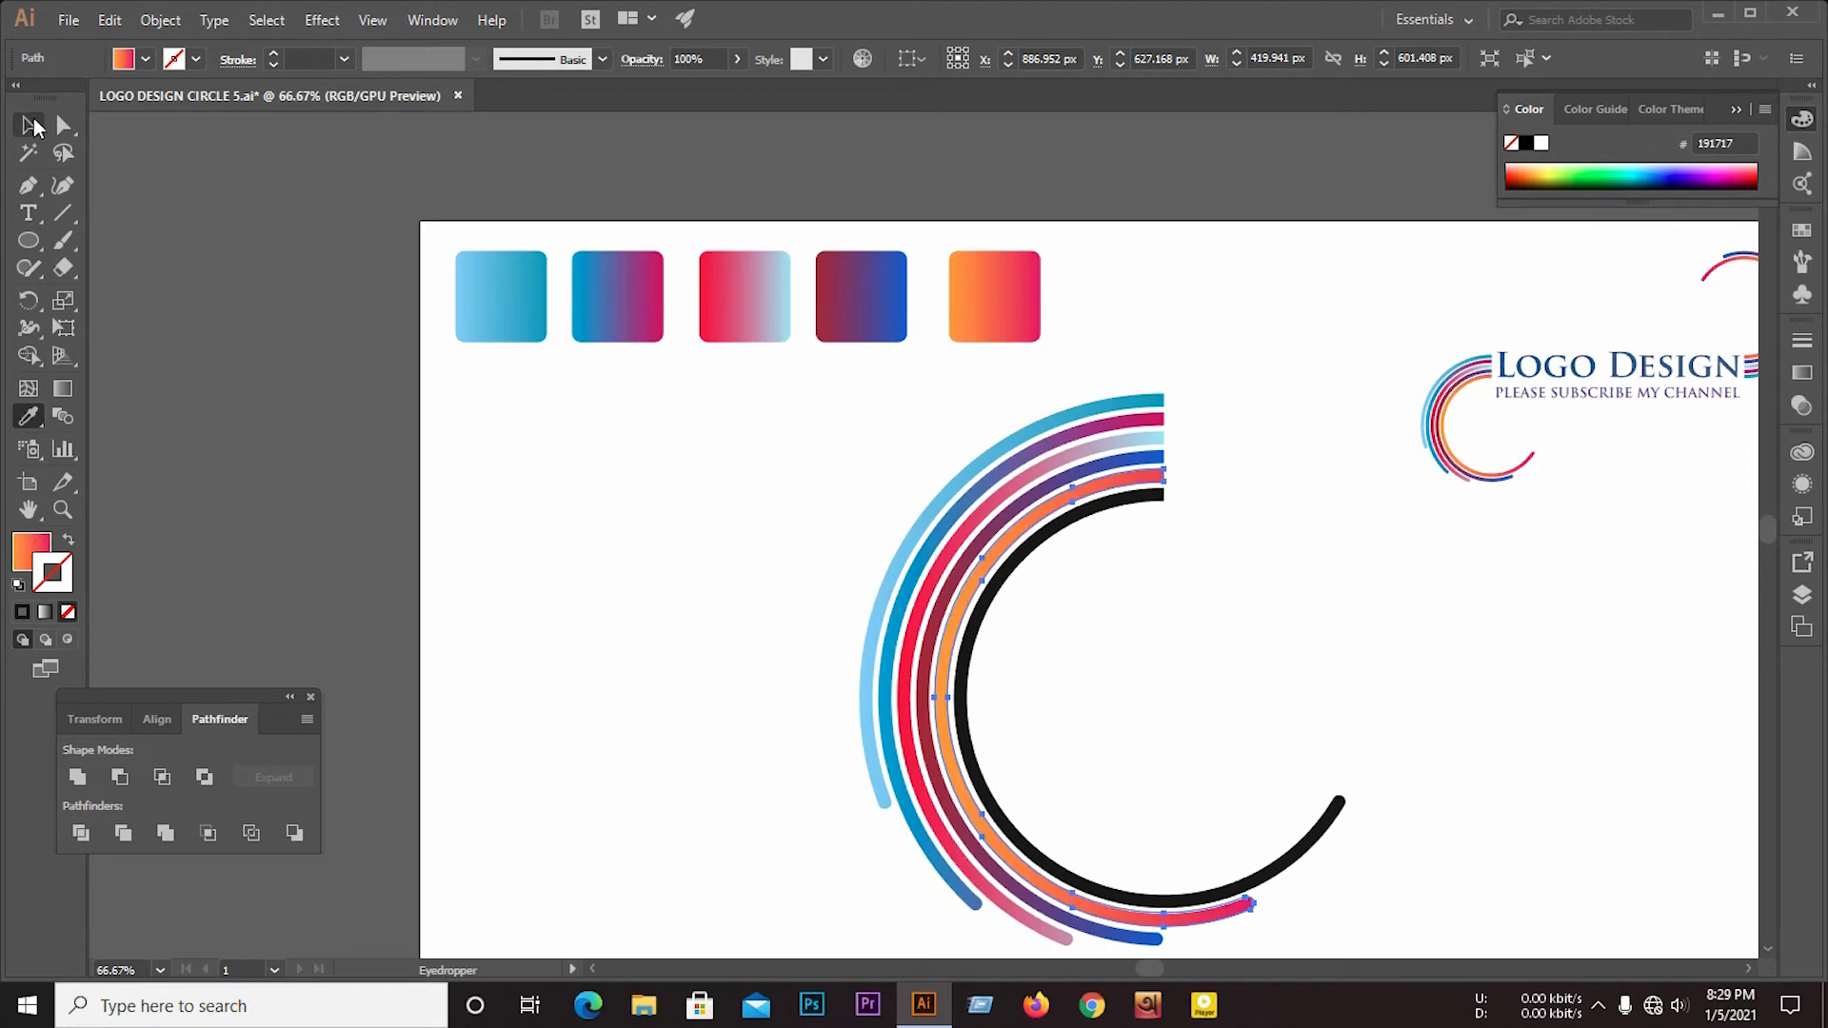
pyautogui.click(63, 124)
pyautogui.click(690, 563)
# Step: Fill the innermost arc with the blue-to-magenta gradient sampled from the second swatch square and deselect it
pyautogui.click(1028, 547)
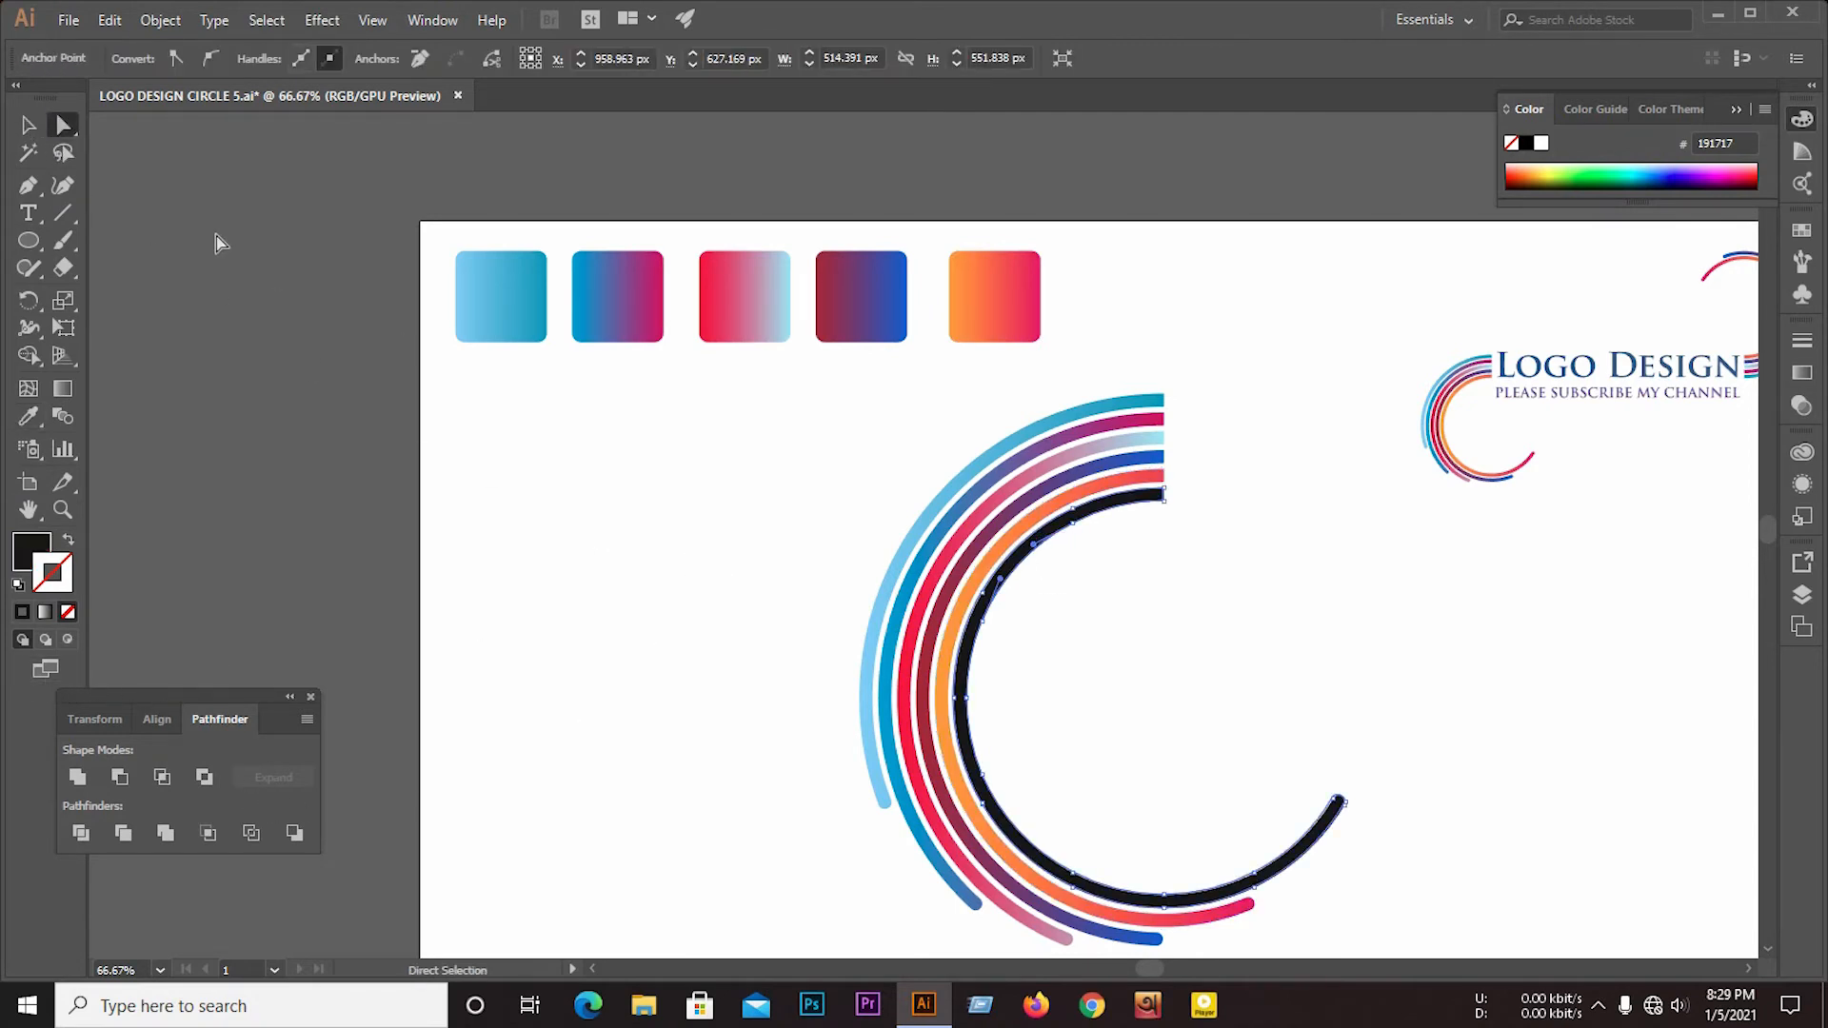
pyautogui.click(29, 126)
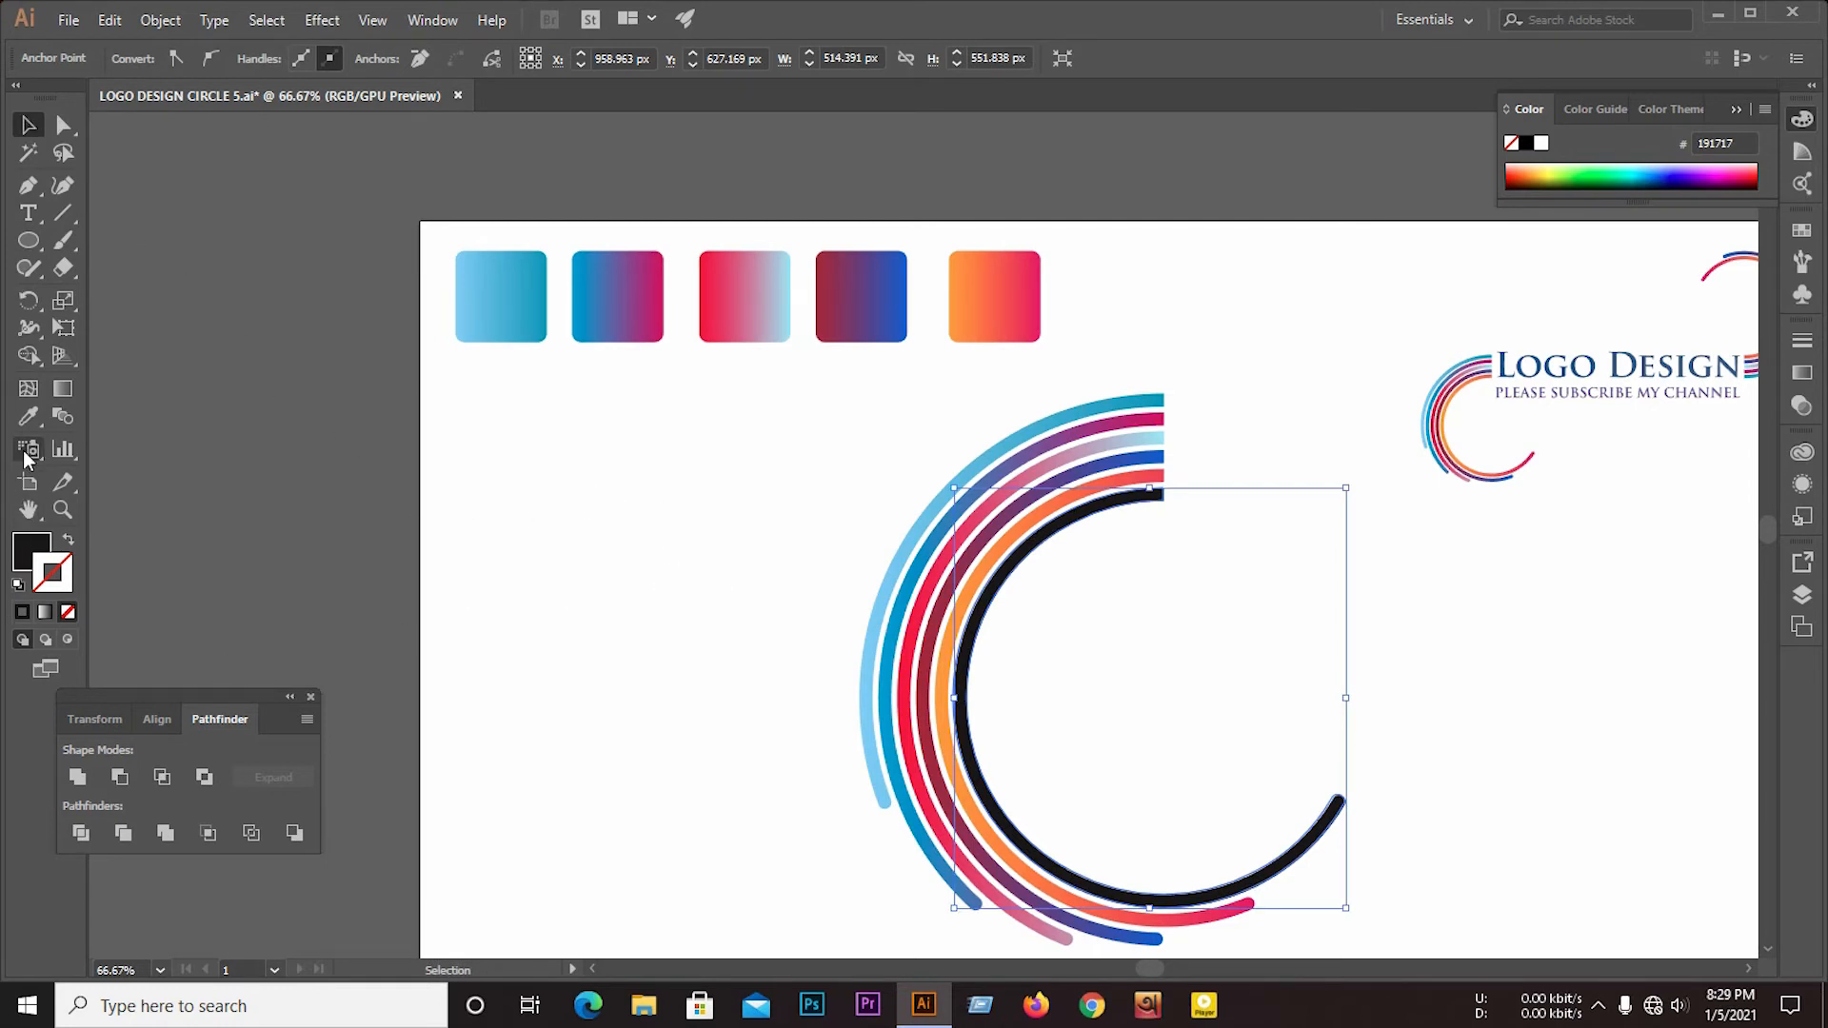
pyautogui.click(28, 416)
pyautogui.click(774, 285)
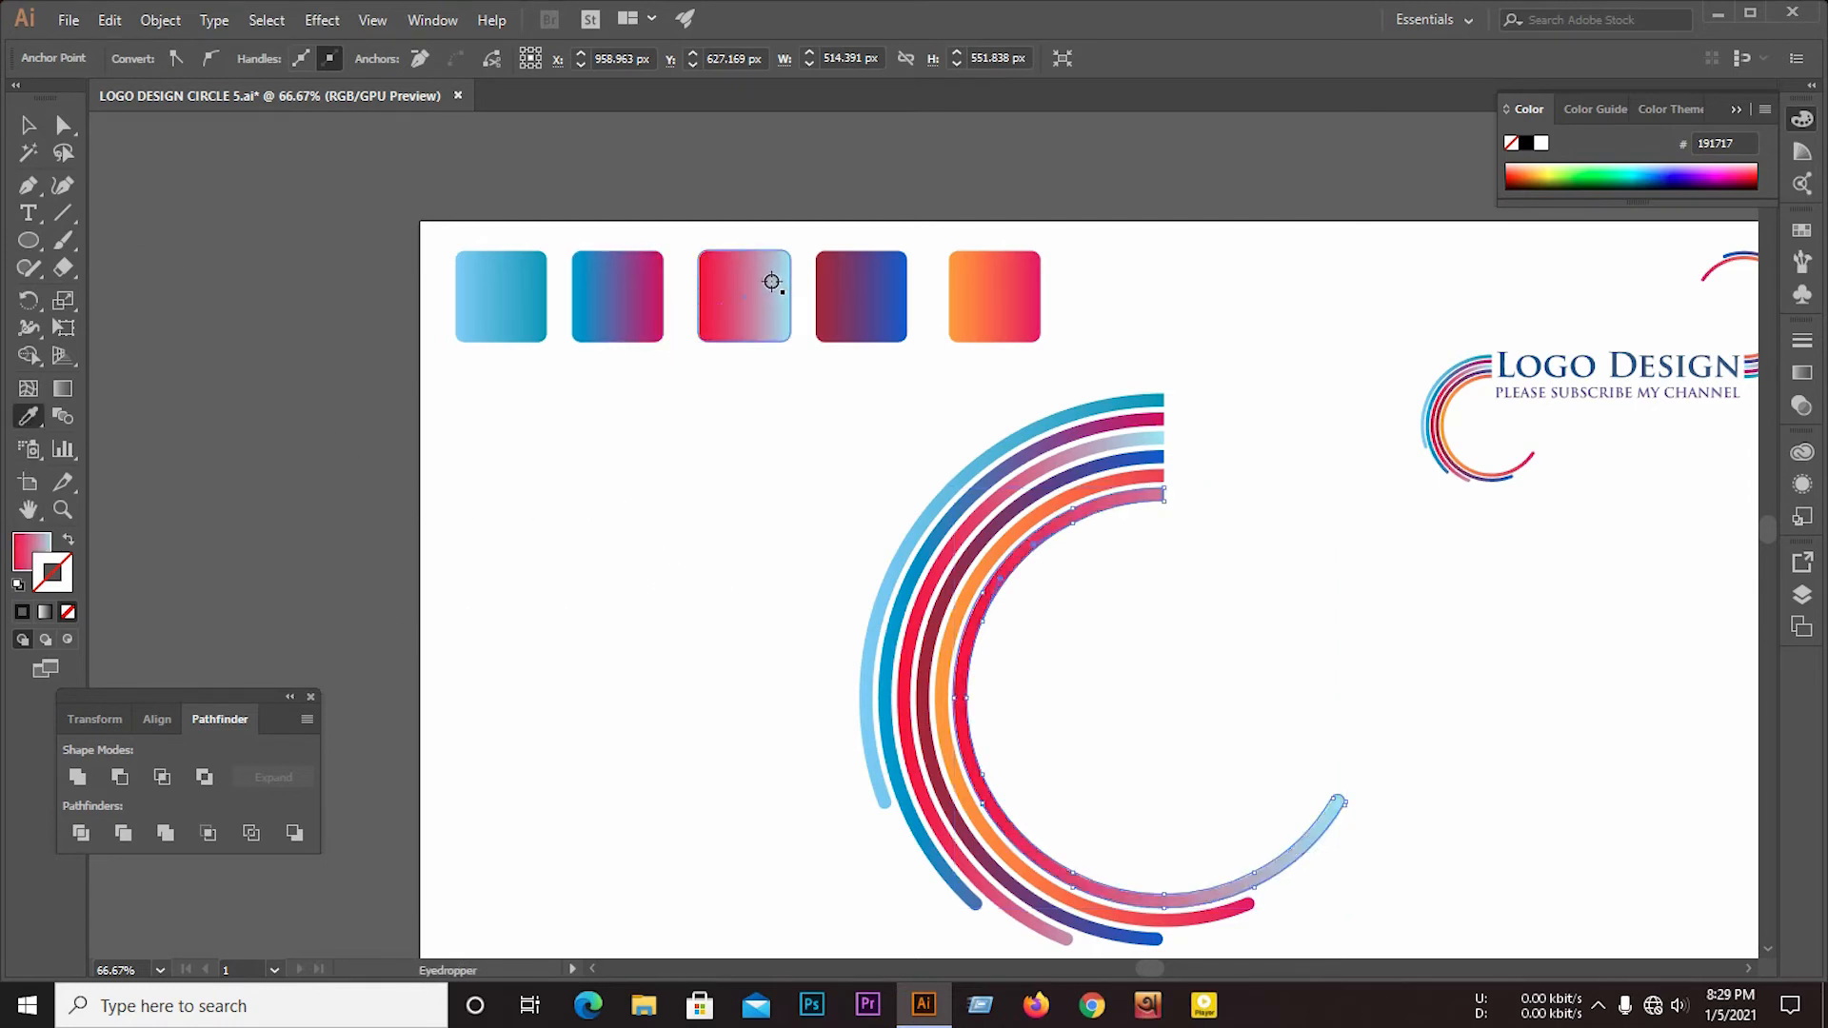
pyautogui.click(633, 320)
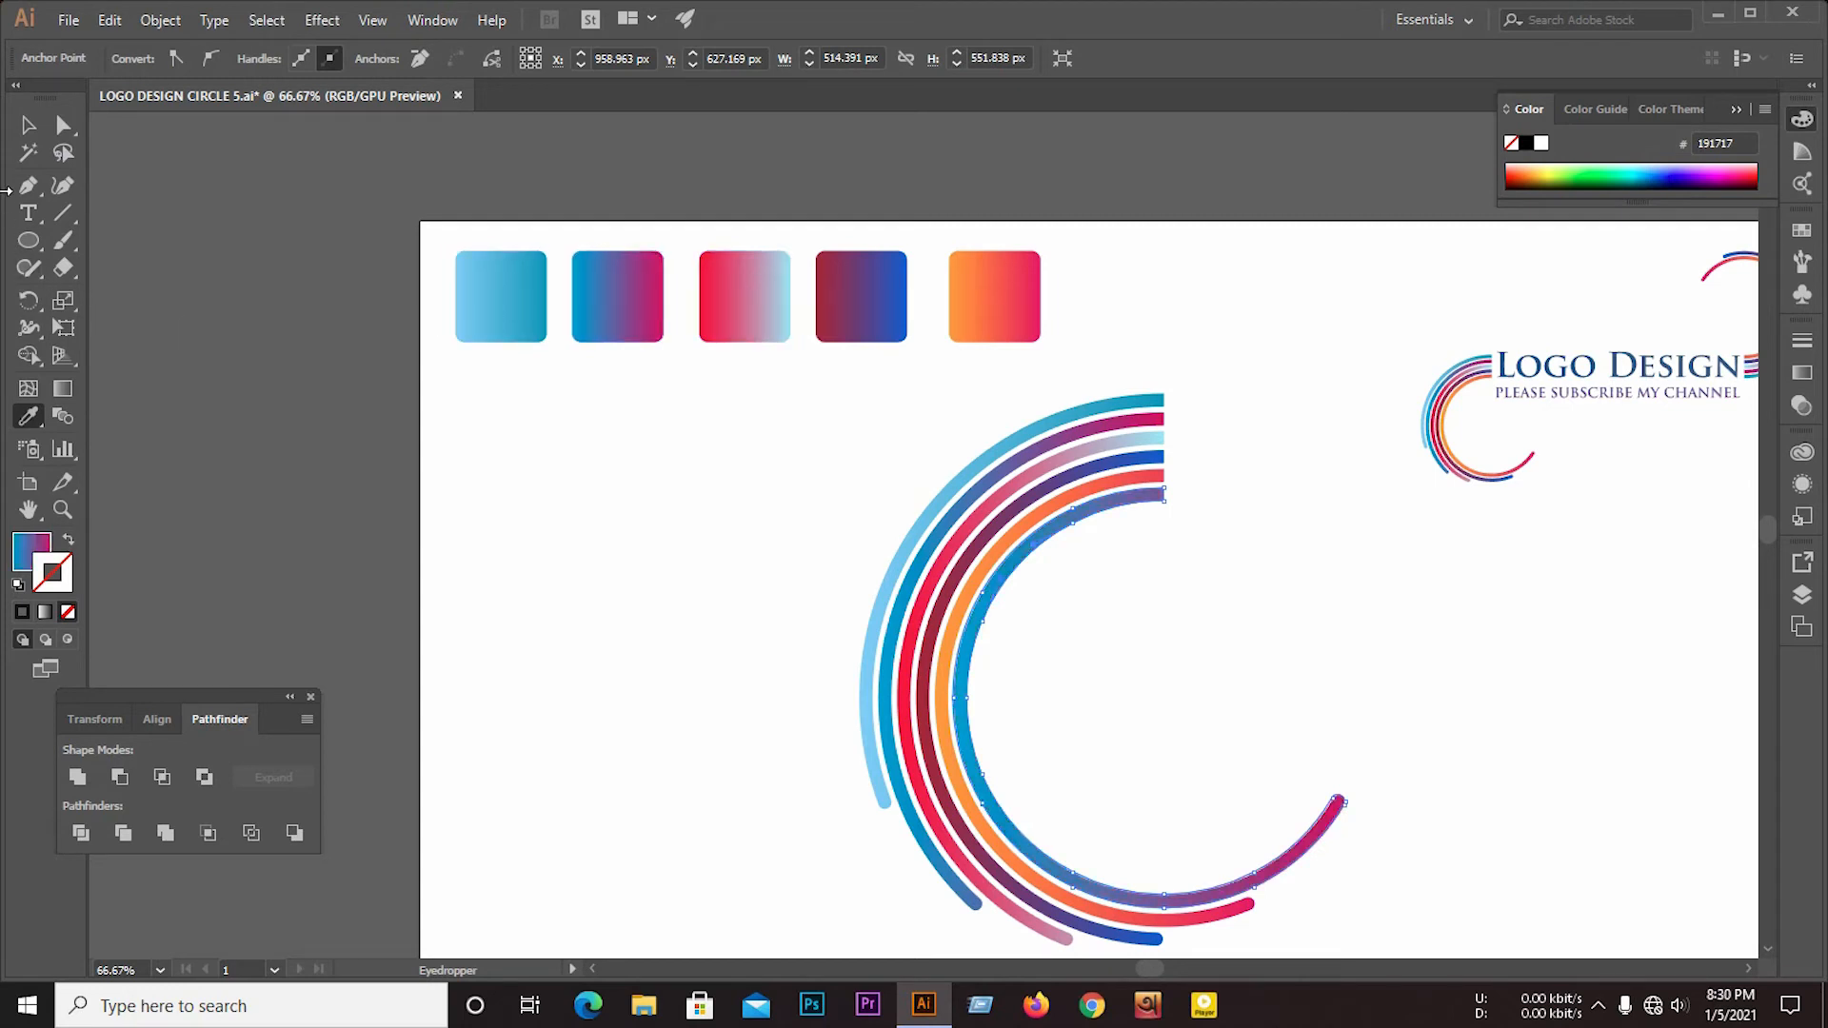
pyautogui.click(27, 126)
pyautogui.click(706, 563)
# Step: Select all six gradient arcs and shrink them proportionally from their centre
pyautogui.scroll(-1, 705, 563)
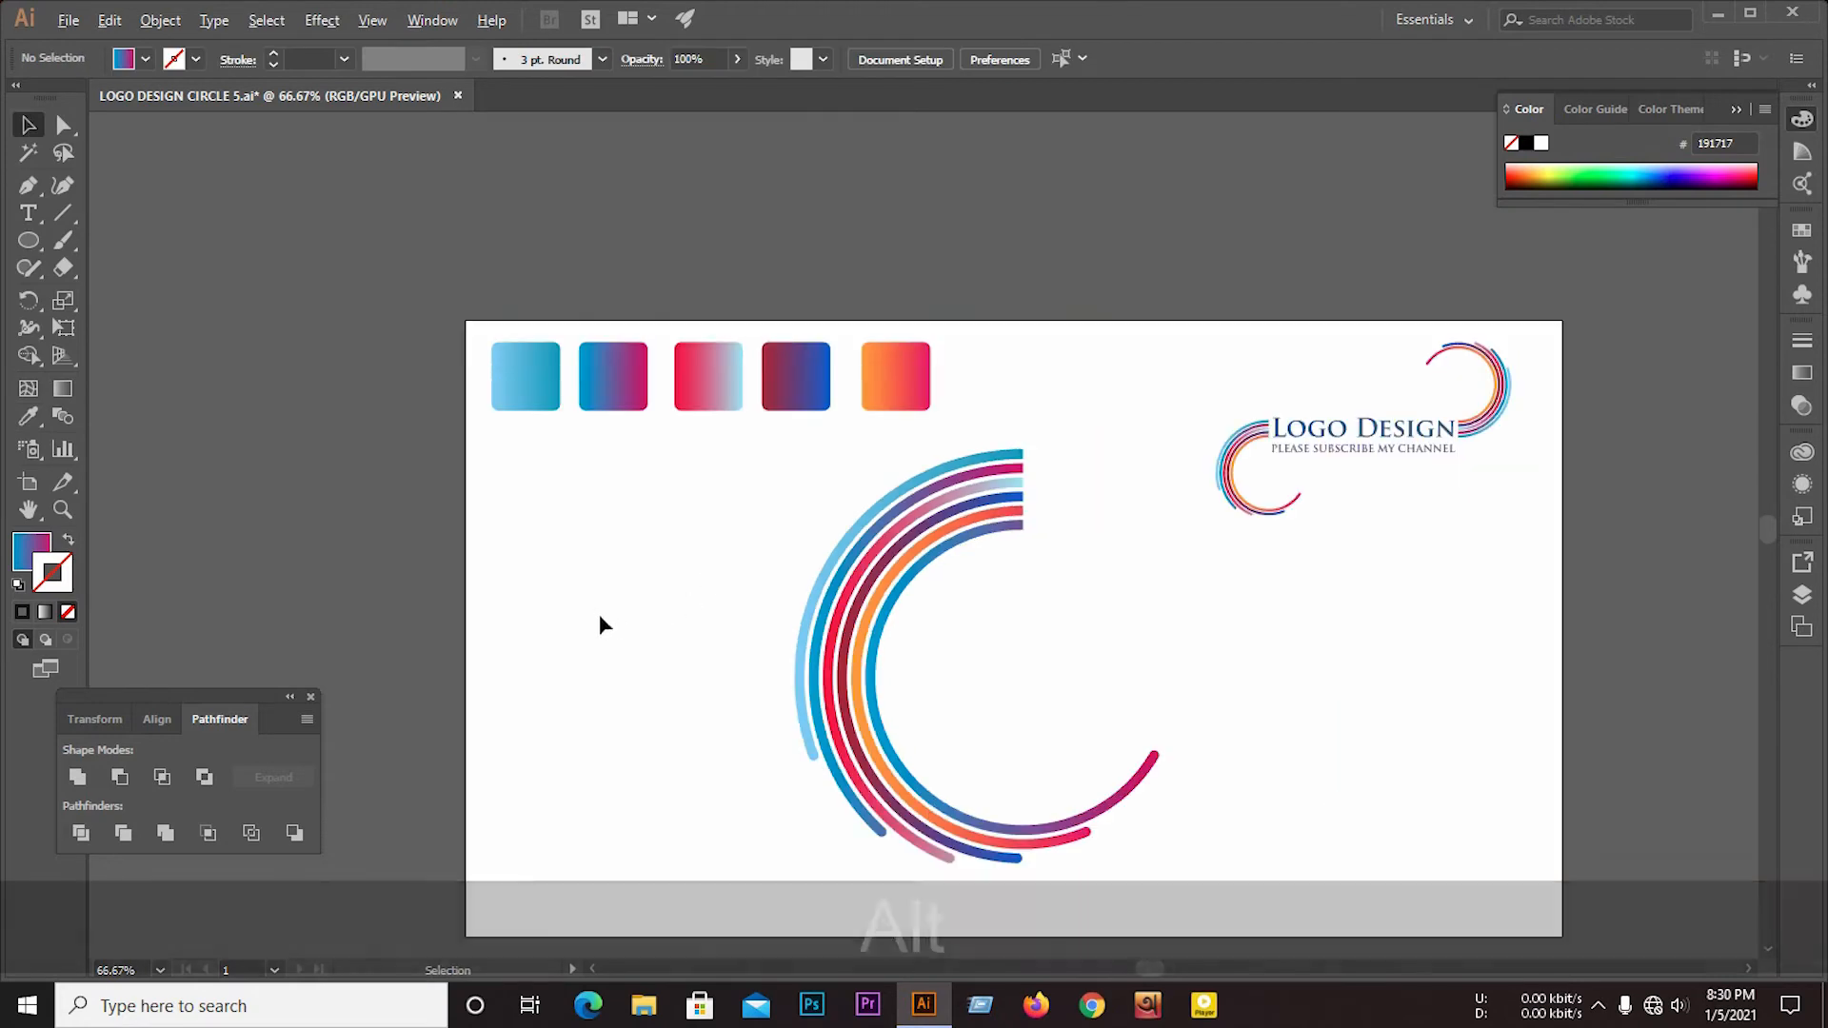
pyautogui.moveTo(688, 517); pyautogui.dragTo(1095, 782)
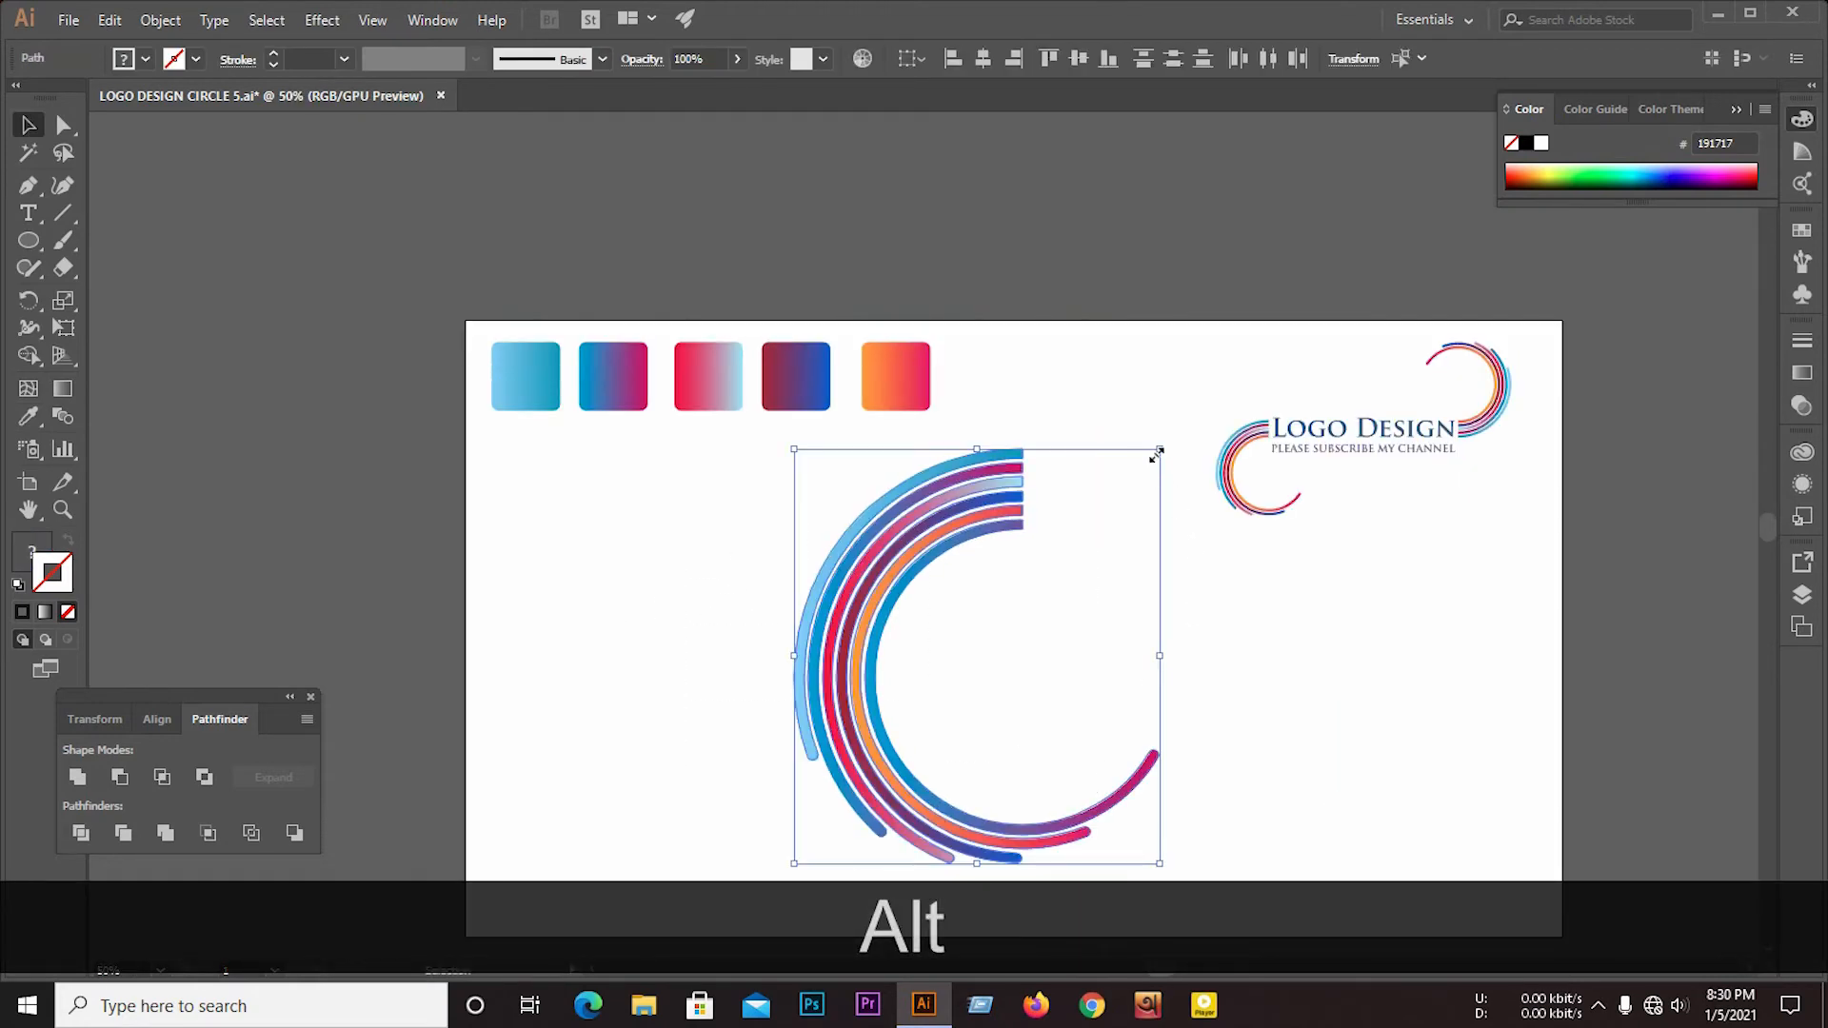
pyautogui.moveTo(1158, 454); pyautogui.dragTo(1122, 541)
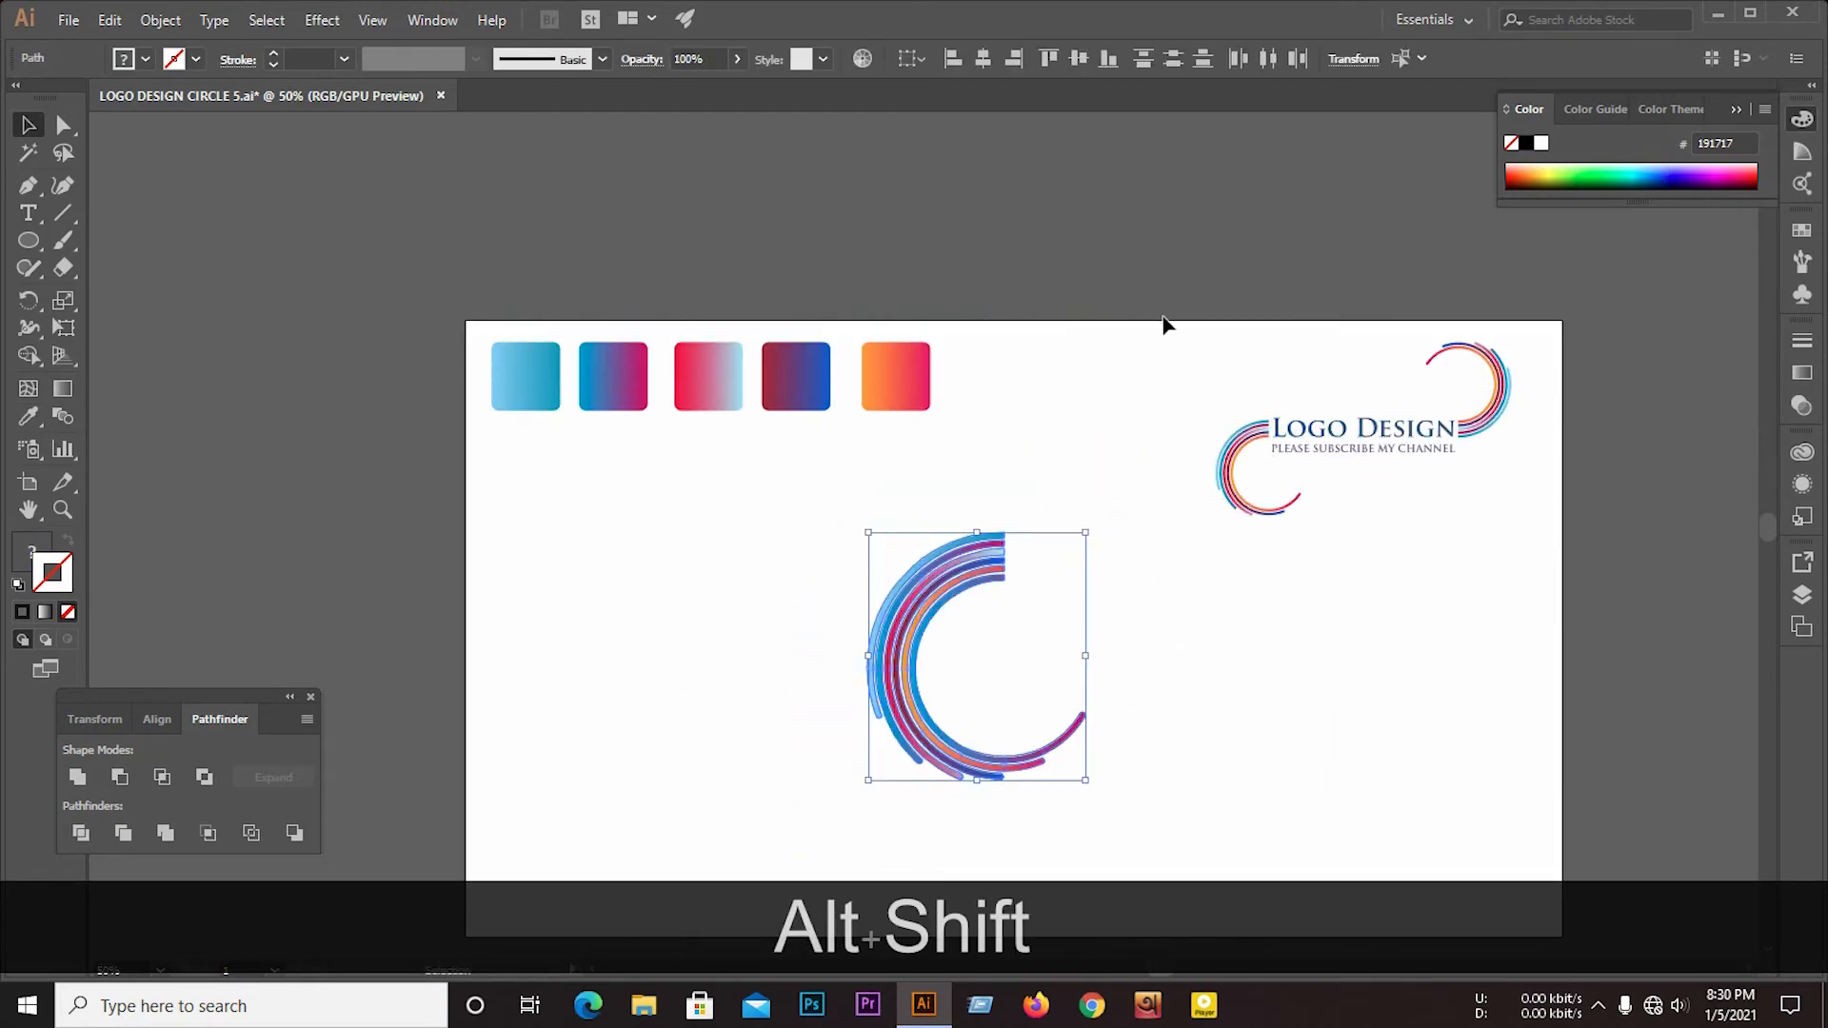
# Step: Select the finished sample logo in the artboard's corner and scale it down slightly
pyautogui.moveTo(1582, 585); pyautogui.dragTo(1580, 583)
pyautogui.moveTo(1515, 518); pyautogui.dragTo(1498, 508)
pyautogui.moveTo(1411, 433); pyautogui.dragTo(1412, 433)
pyautogui.scroll(-1, 767, 455)
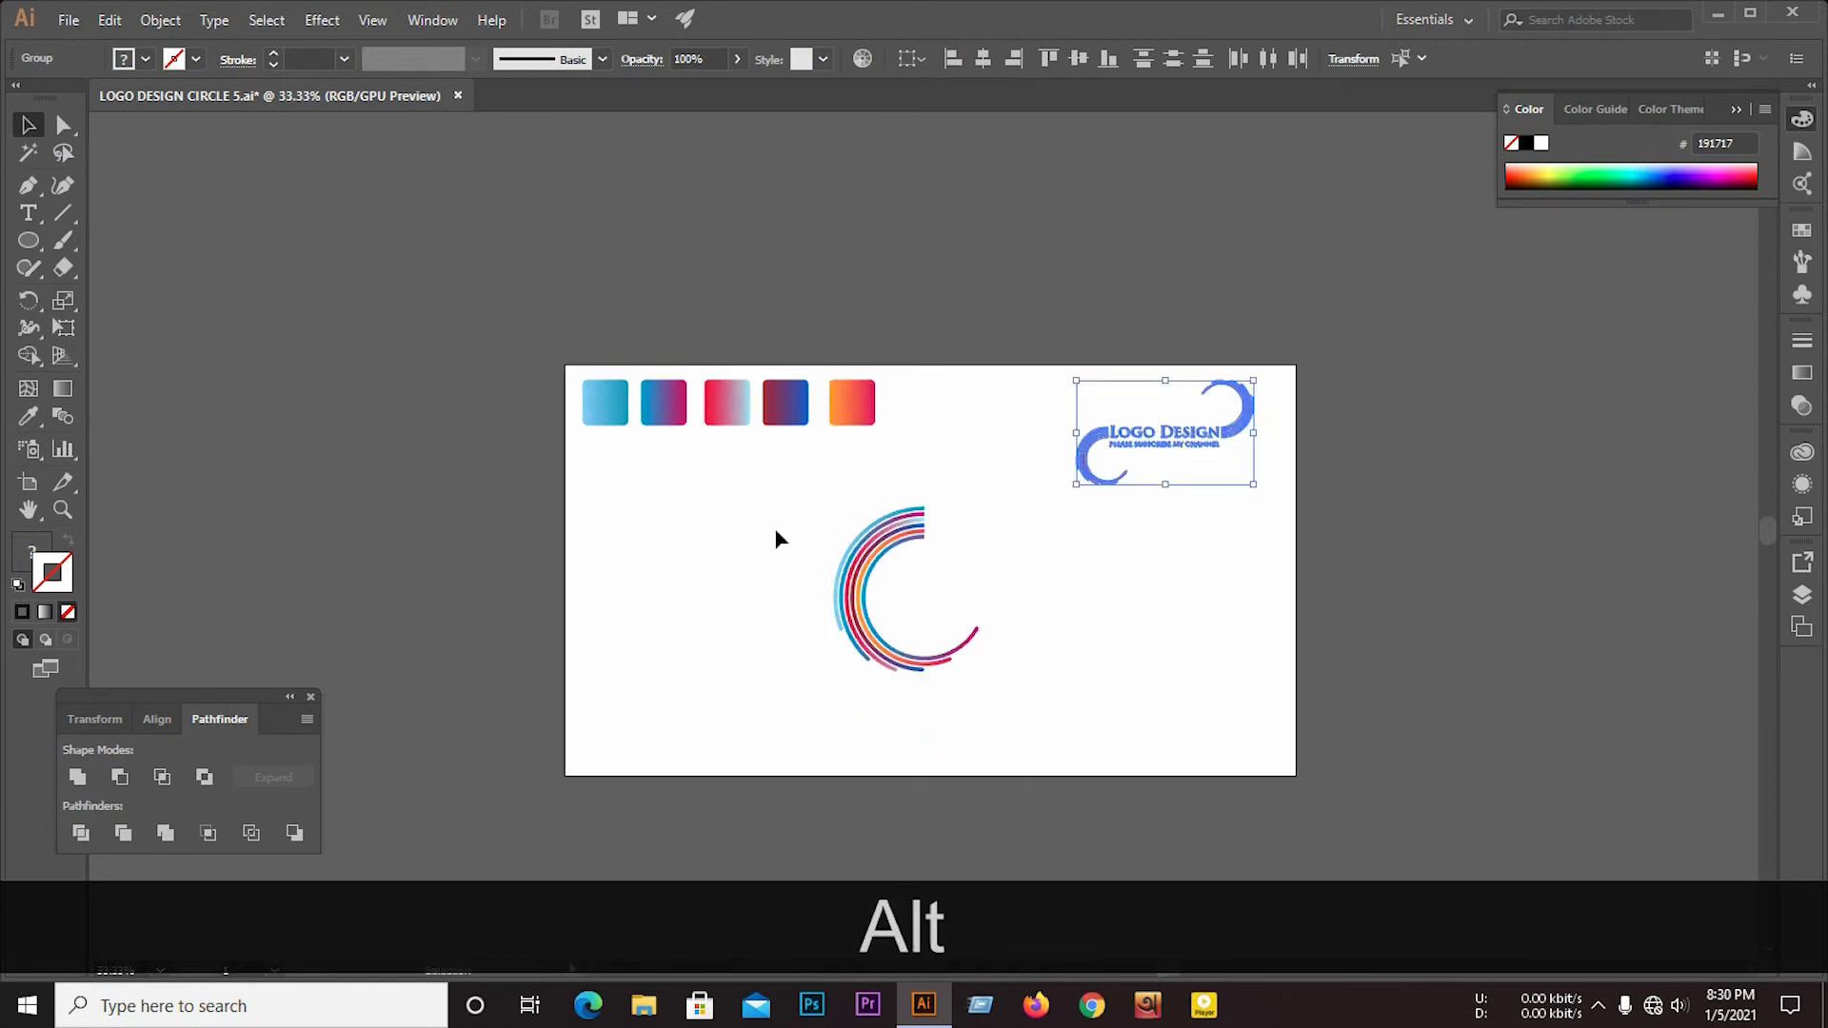
# Step: Select the six arcs, move them left and slightly down on the artboard, and deselect them
pyautogui.moveTo(765, 514); pyautogui.dragTo(1073, 710)
pyautogui.moveTo(865, 570); pyautogui.dragTo(753, 592)
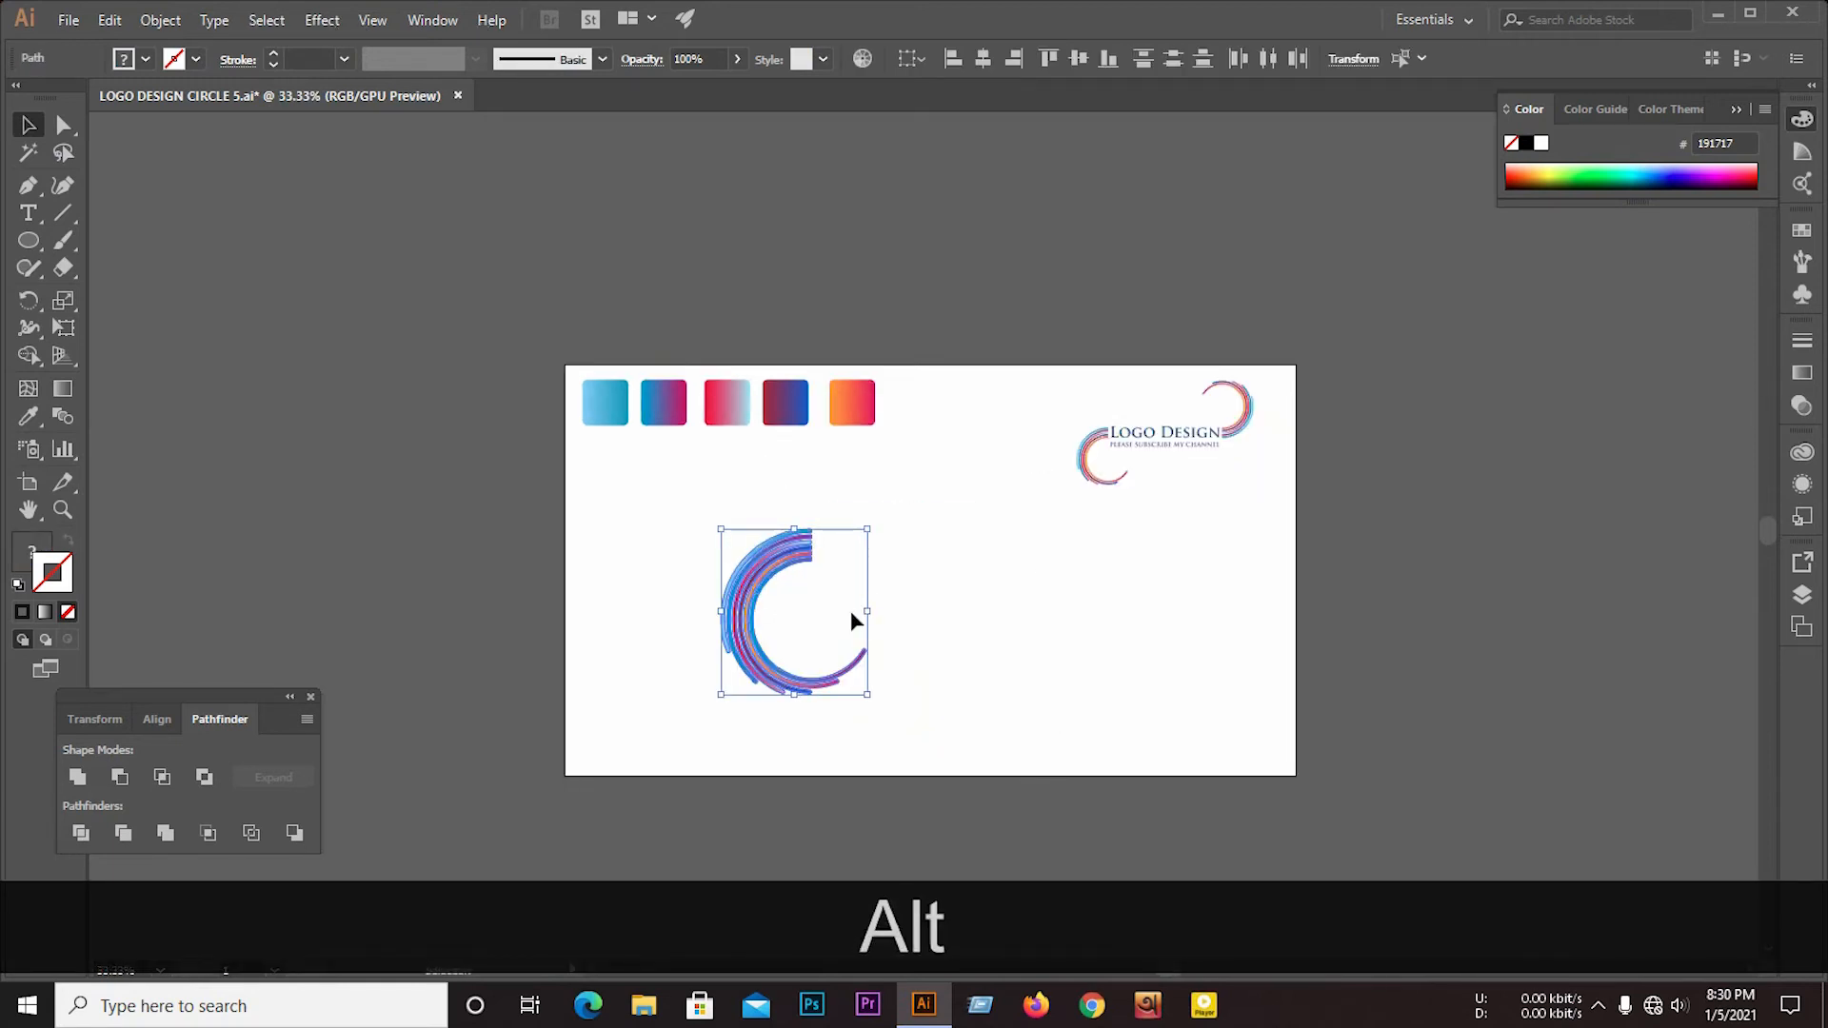
pyautogui.click(849, 611)
pyautogui.scroll(4, 796, 613)
pyautogui.click(856, 392)
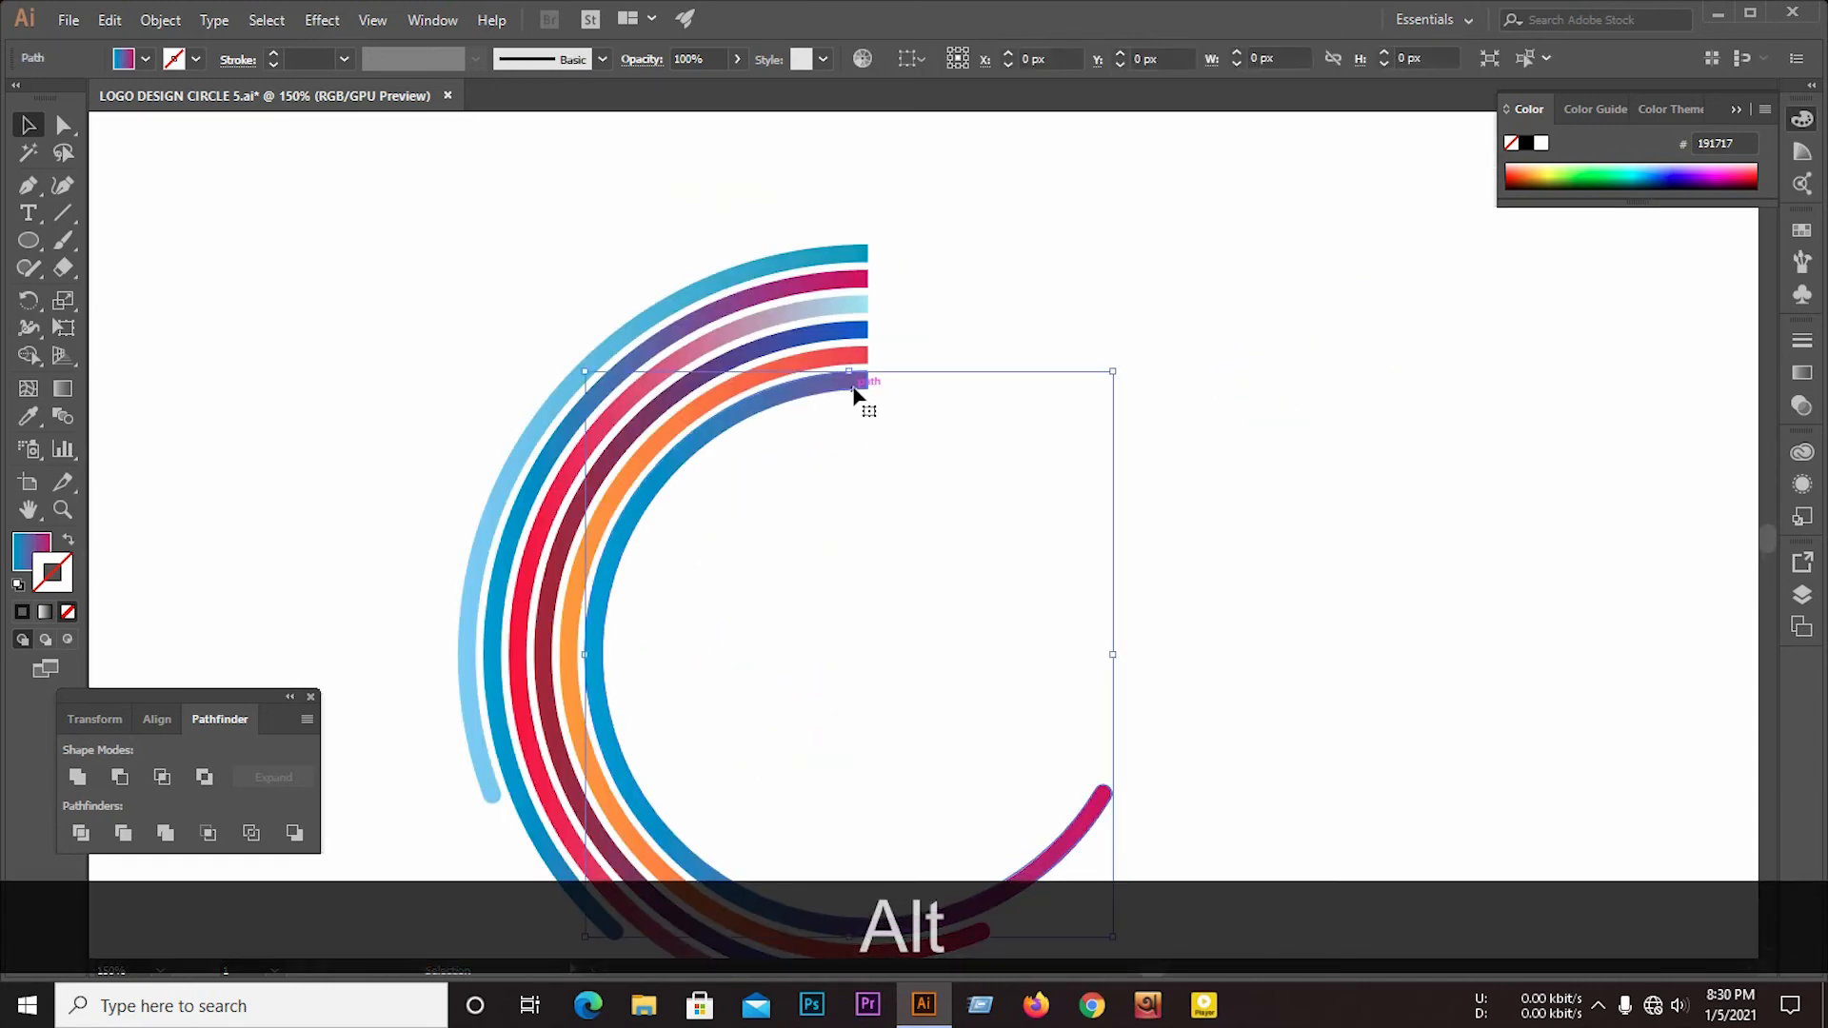
pyautogui.click(896, 506)
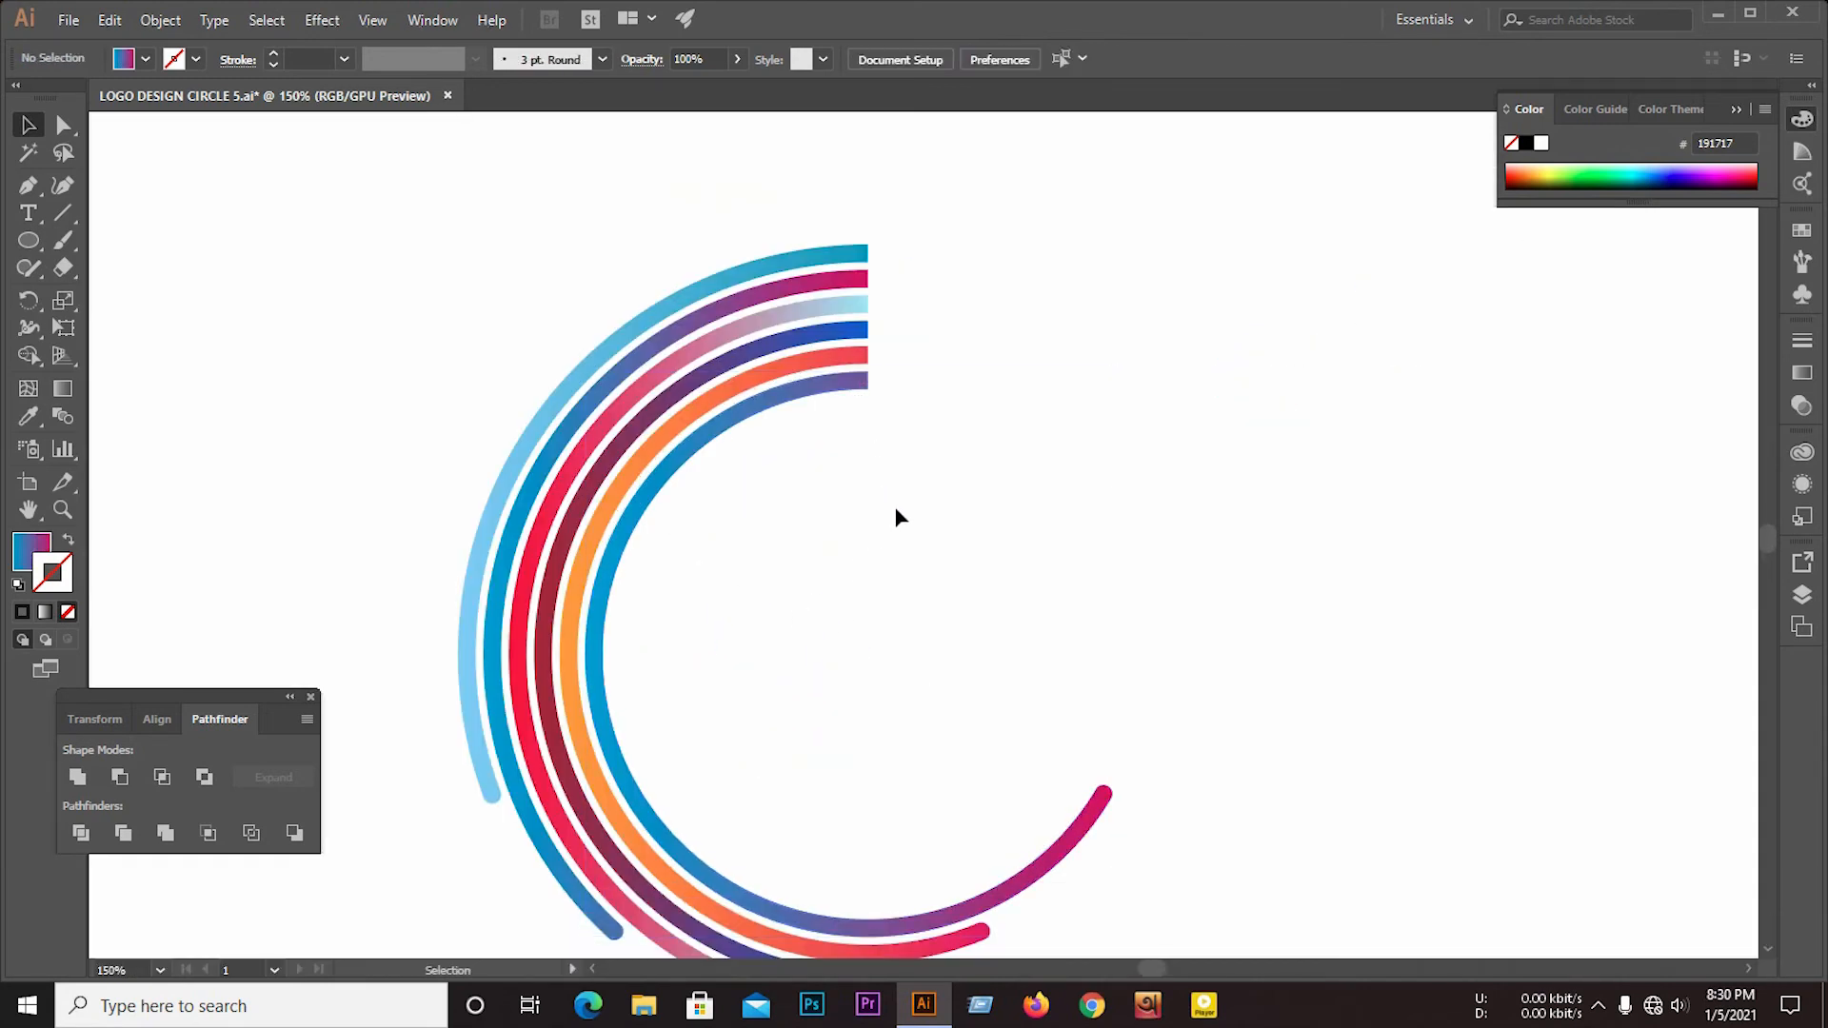
pyautogui.scroll(-1, 752, 445)
pyautogui.scroll(-2, 600, 469)
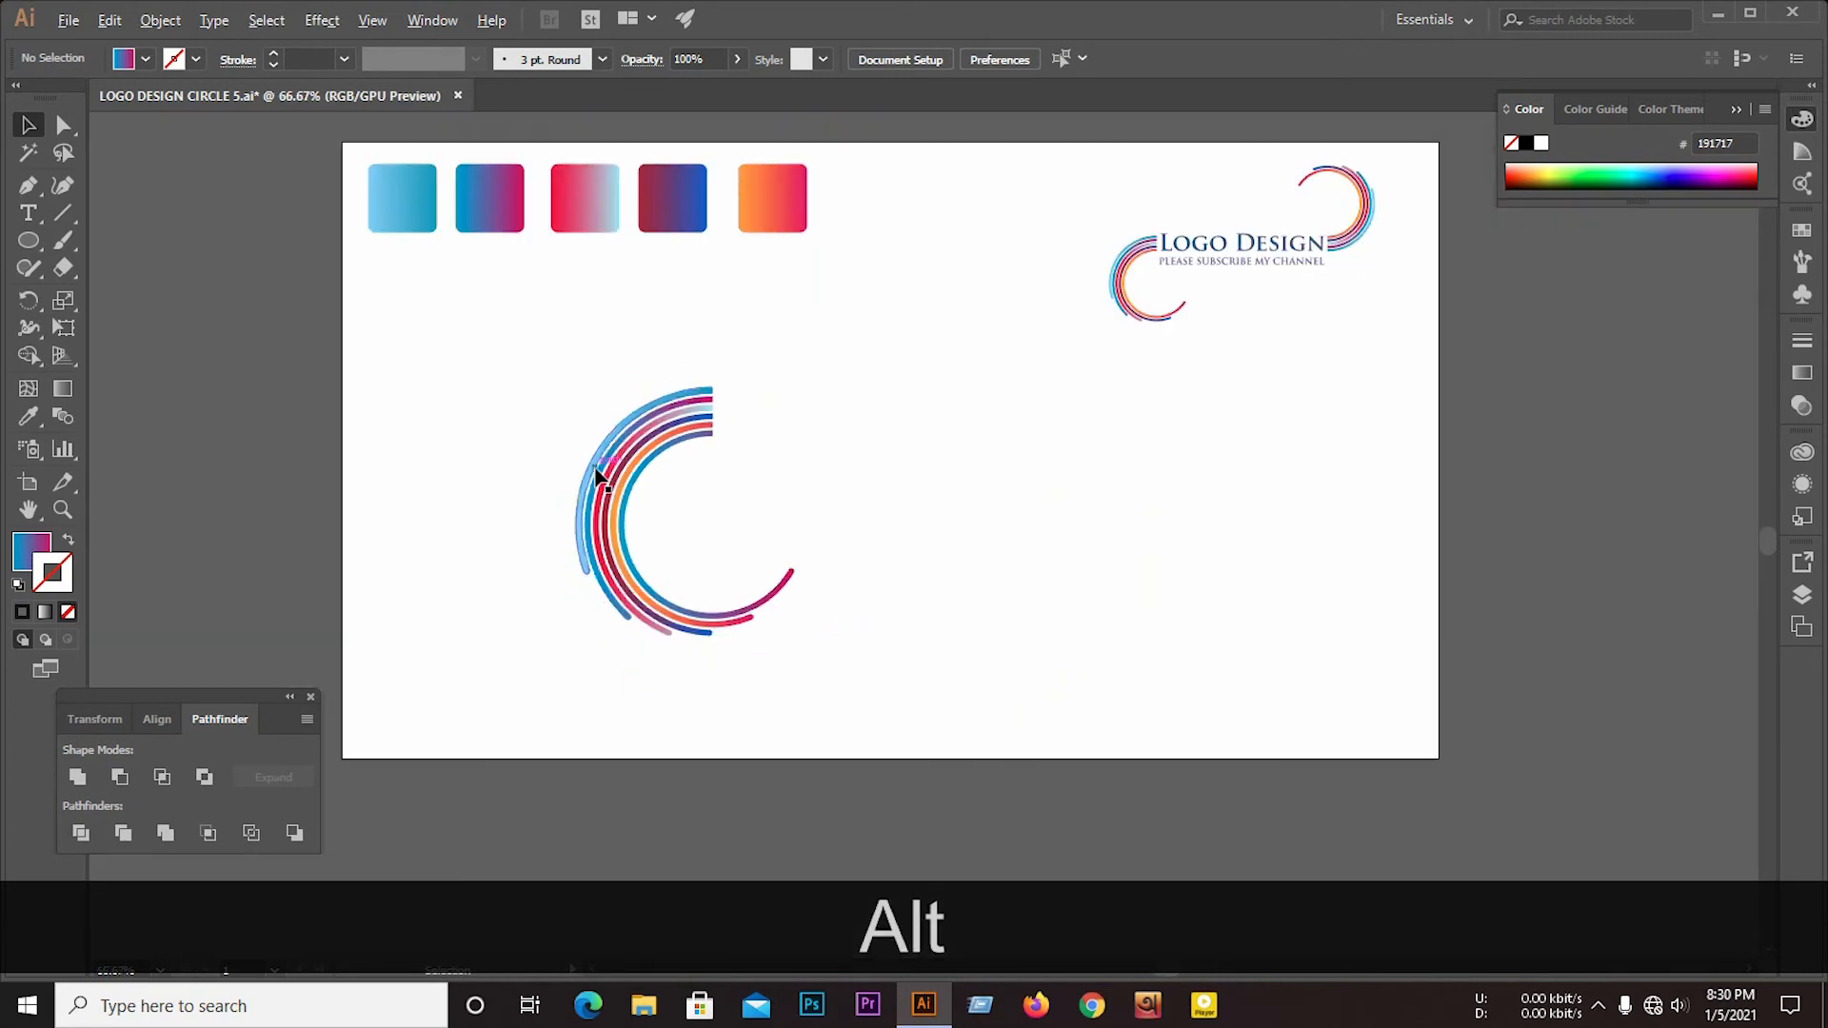
# Step: Group the six arcs and move the group farther left on the artboard
pyautogui.scroll(2, 657, 392)
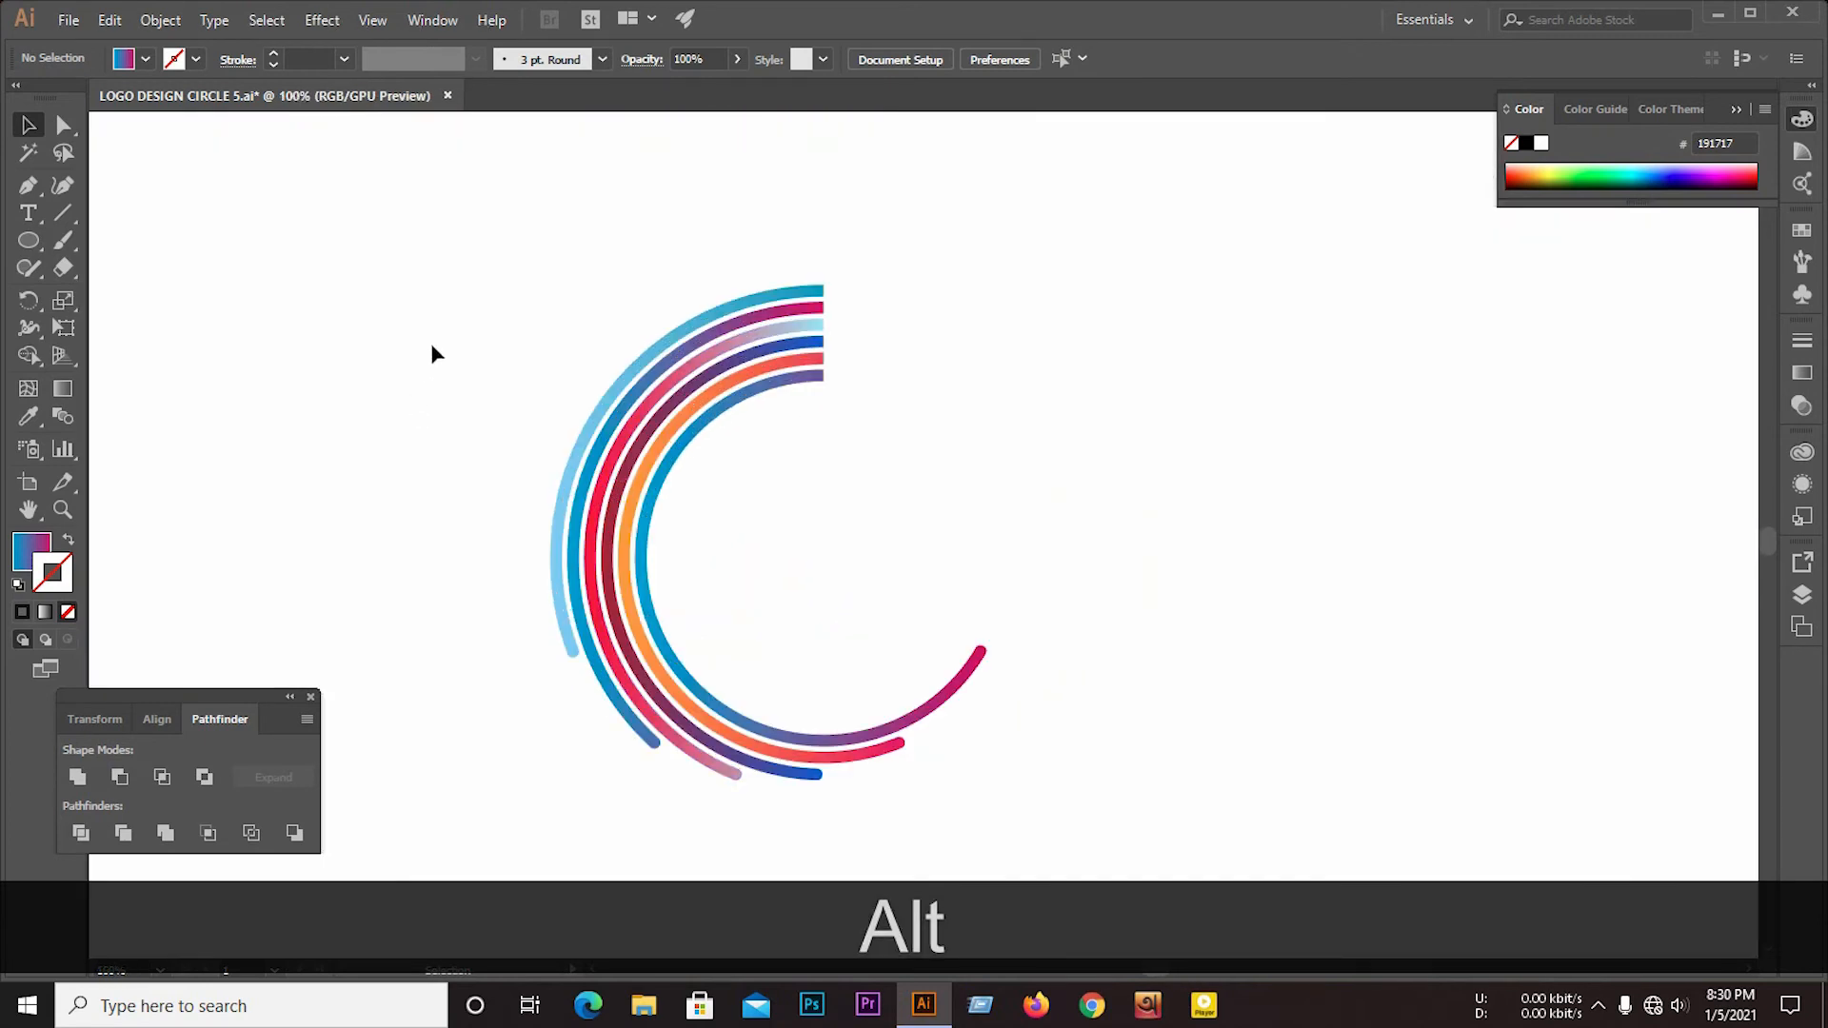
pyautogui.moveTo(431, 343); pyautogui.dragTo(826, 402)
pyautogui.rightClick(819, 393)
pyautogui.click(875, 529)
pyautogui.click(739, 514)
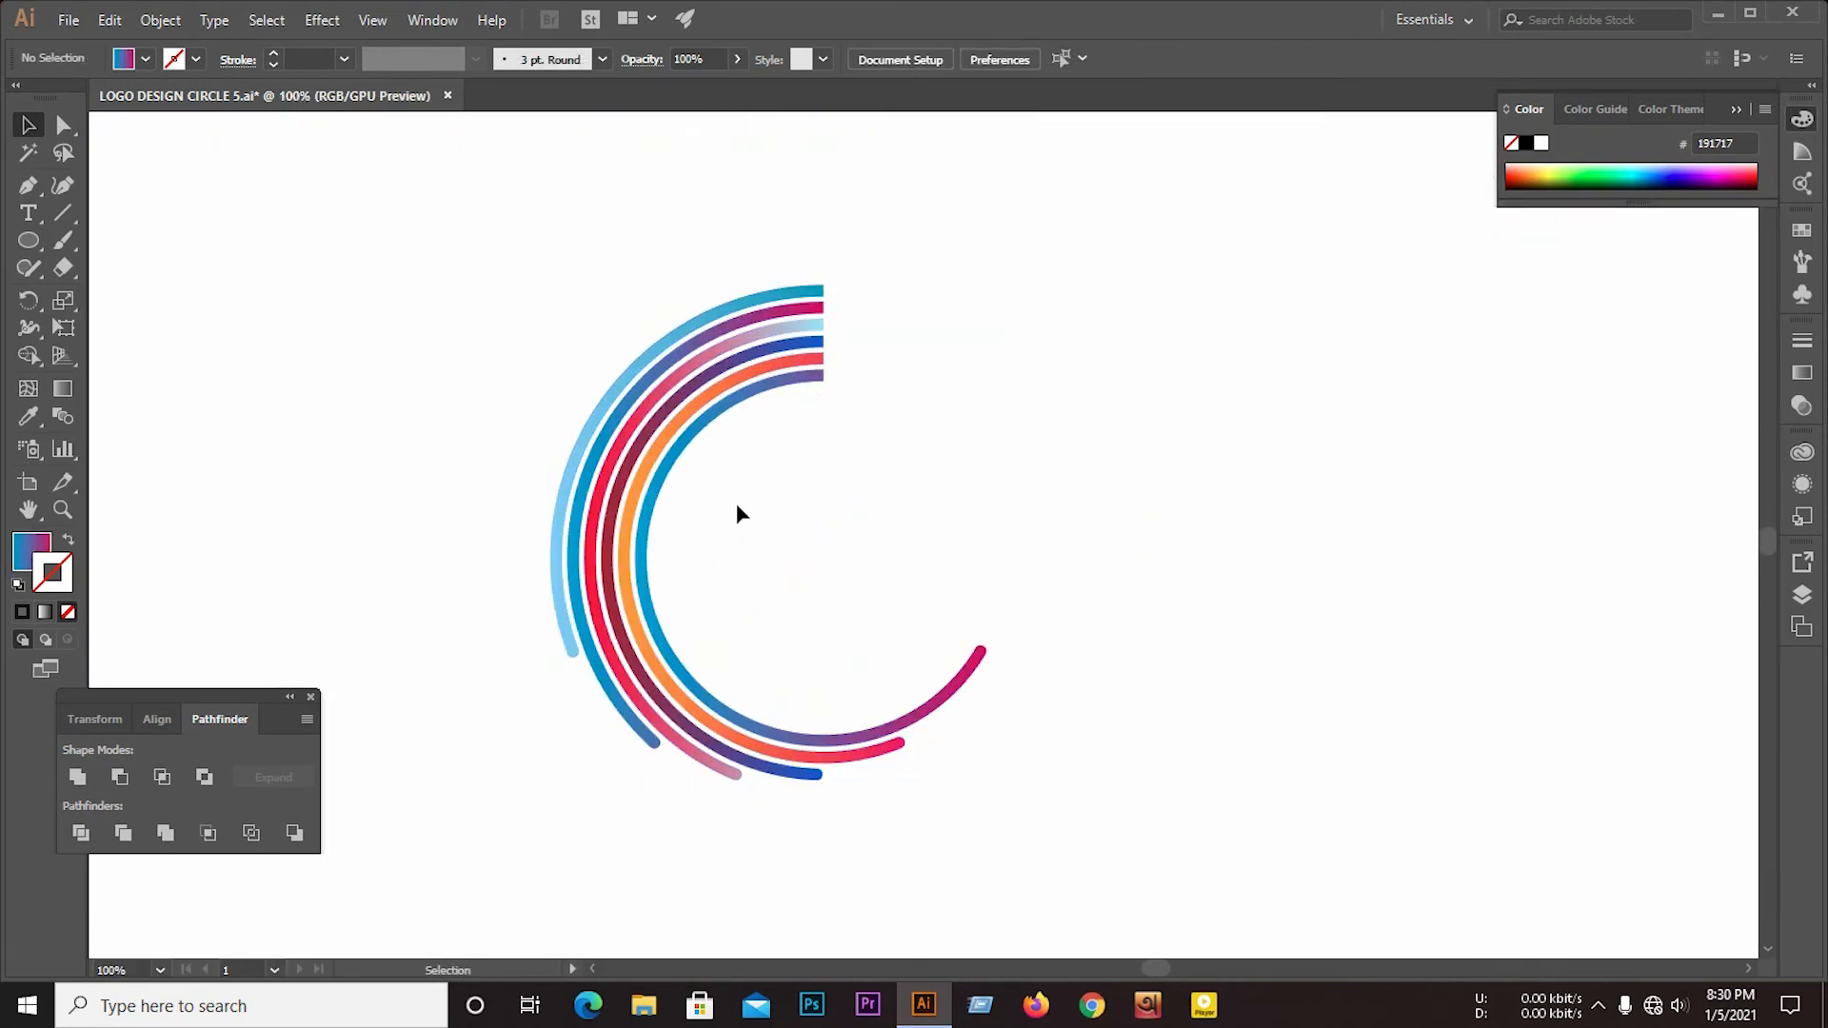
pyautogui.scroll(-2, 687, 485)
pyautogui.moveTo(685, 486); pyautogui.dragTo(611, 488)
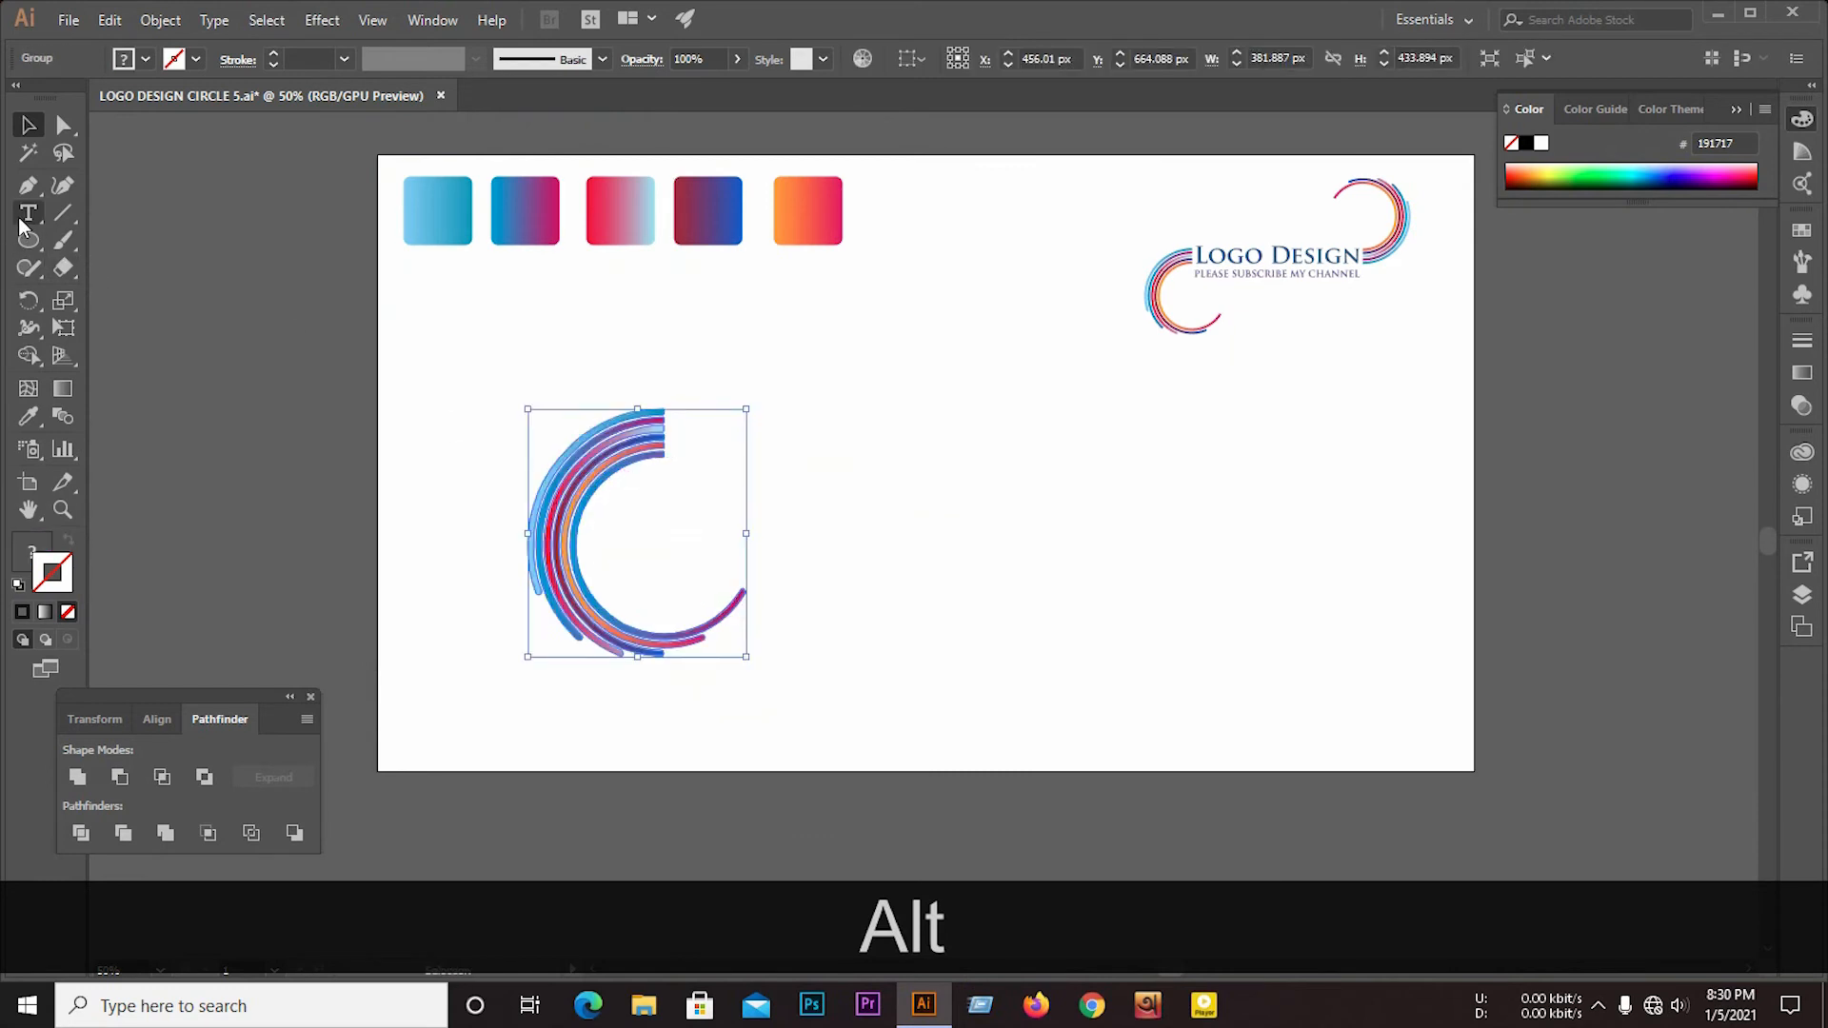
# Step: Start a point text object in the empty area right of the arcs and set its font size to 72 pt
pyautogui.click(28, 213)
pyautogui.scroll(3, 943, 412)
pyautogui.click(716, 548)
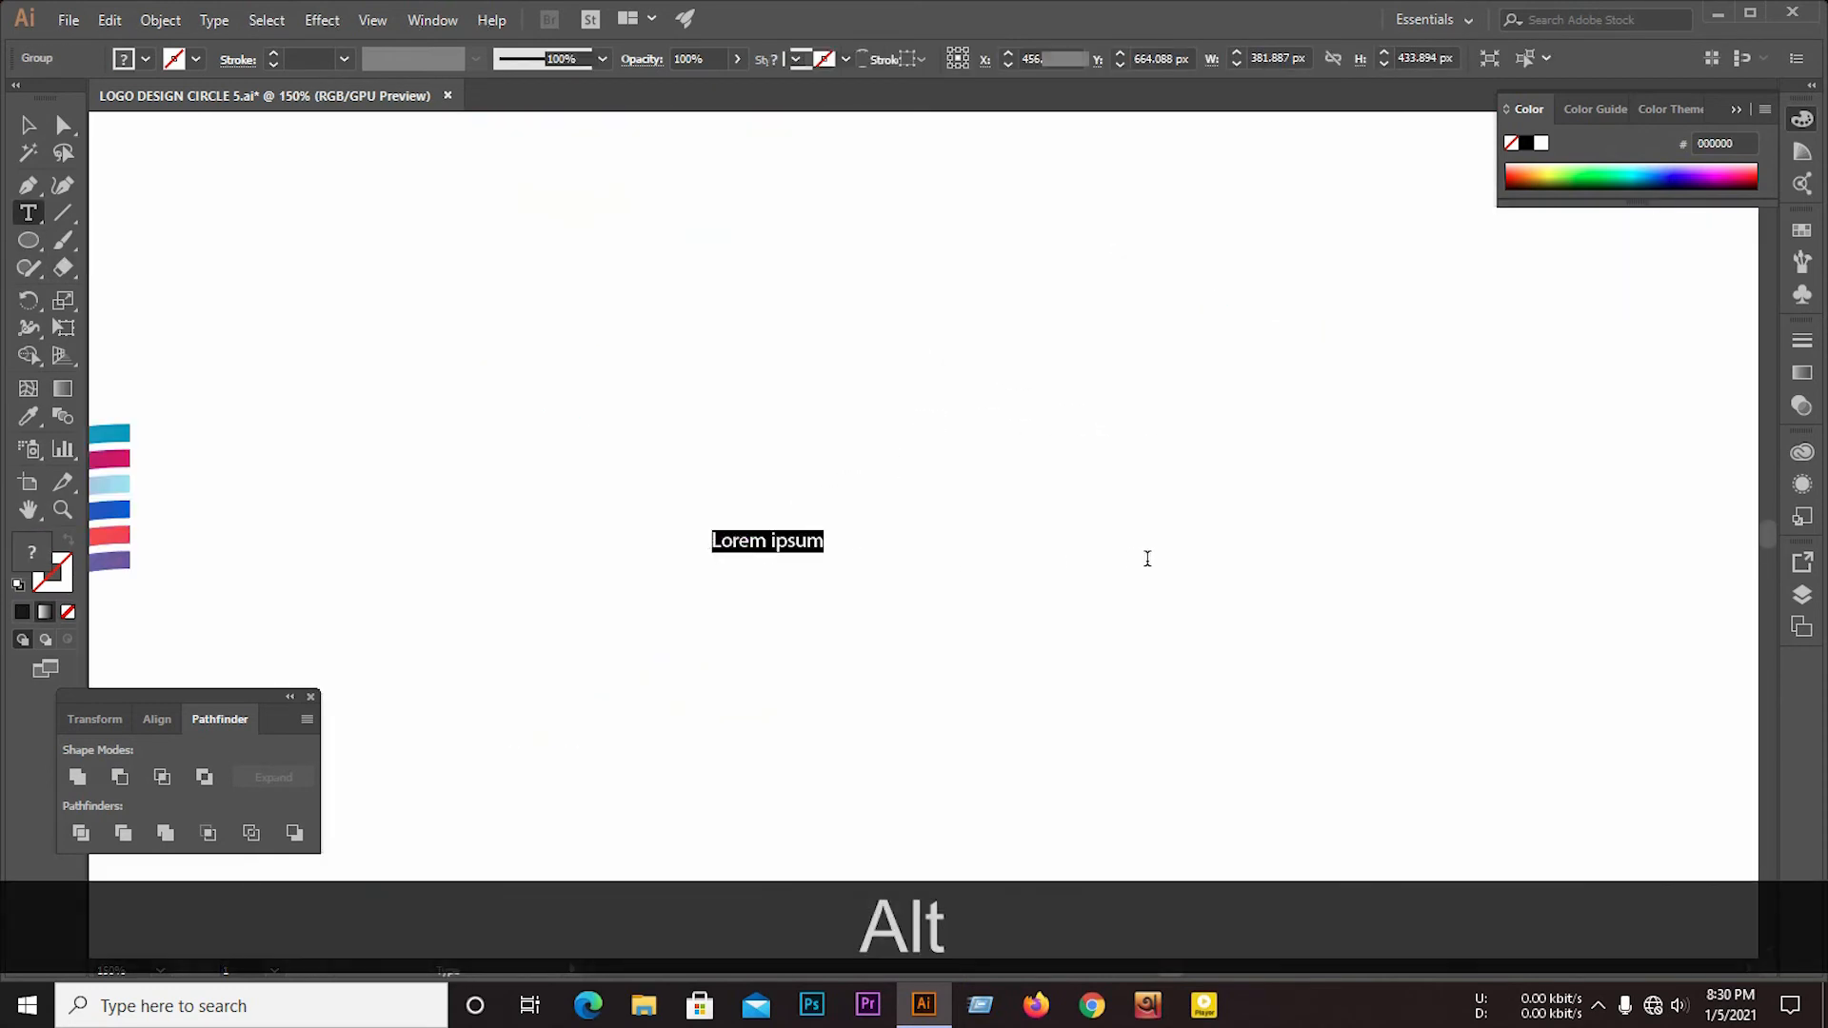
pyautogui.click(1103, 61)
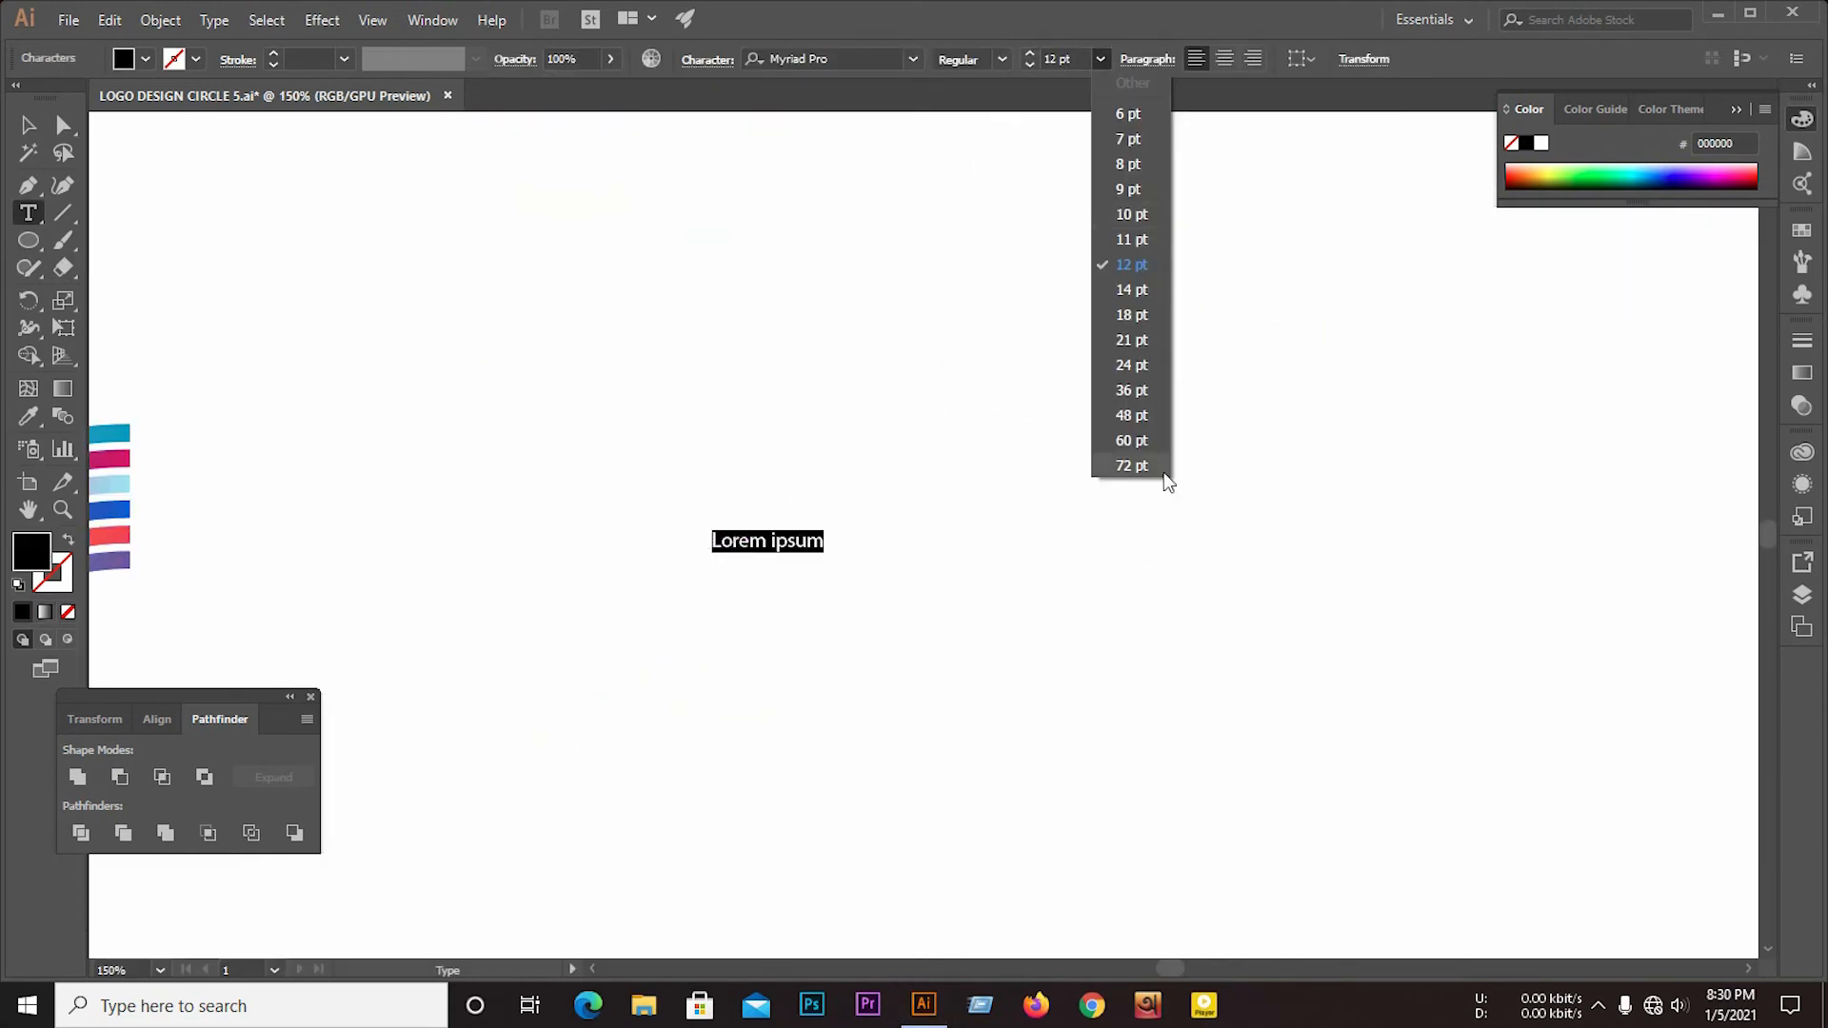
pyautogui.click(1157, 474)
pyautogui.write('l')
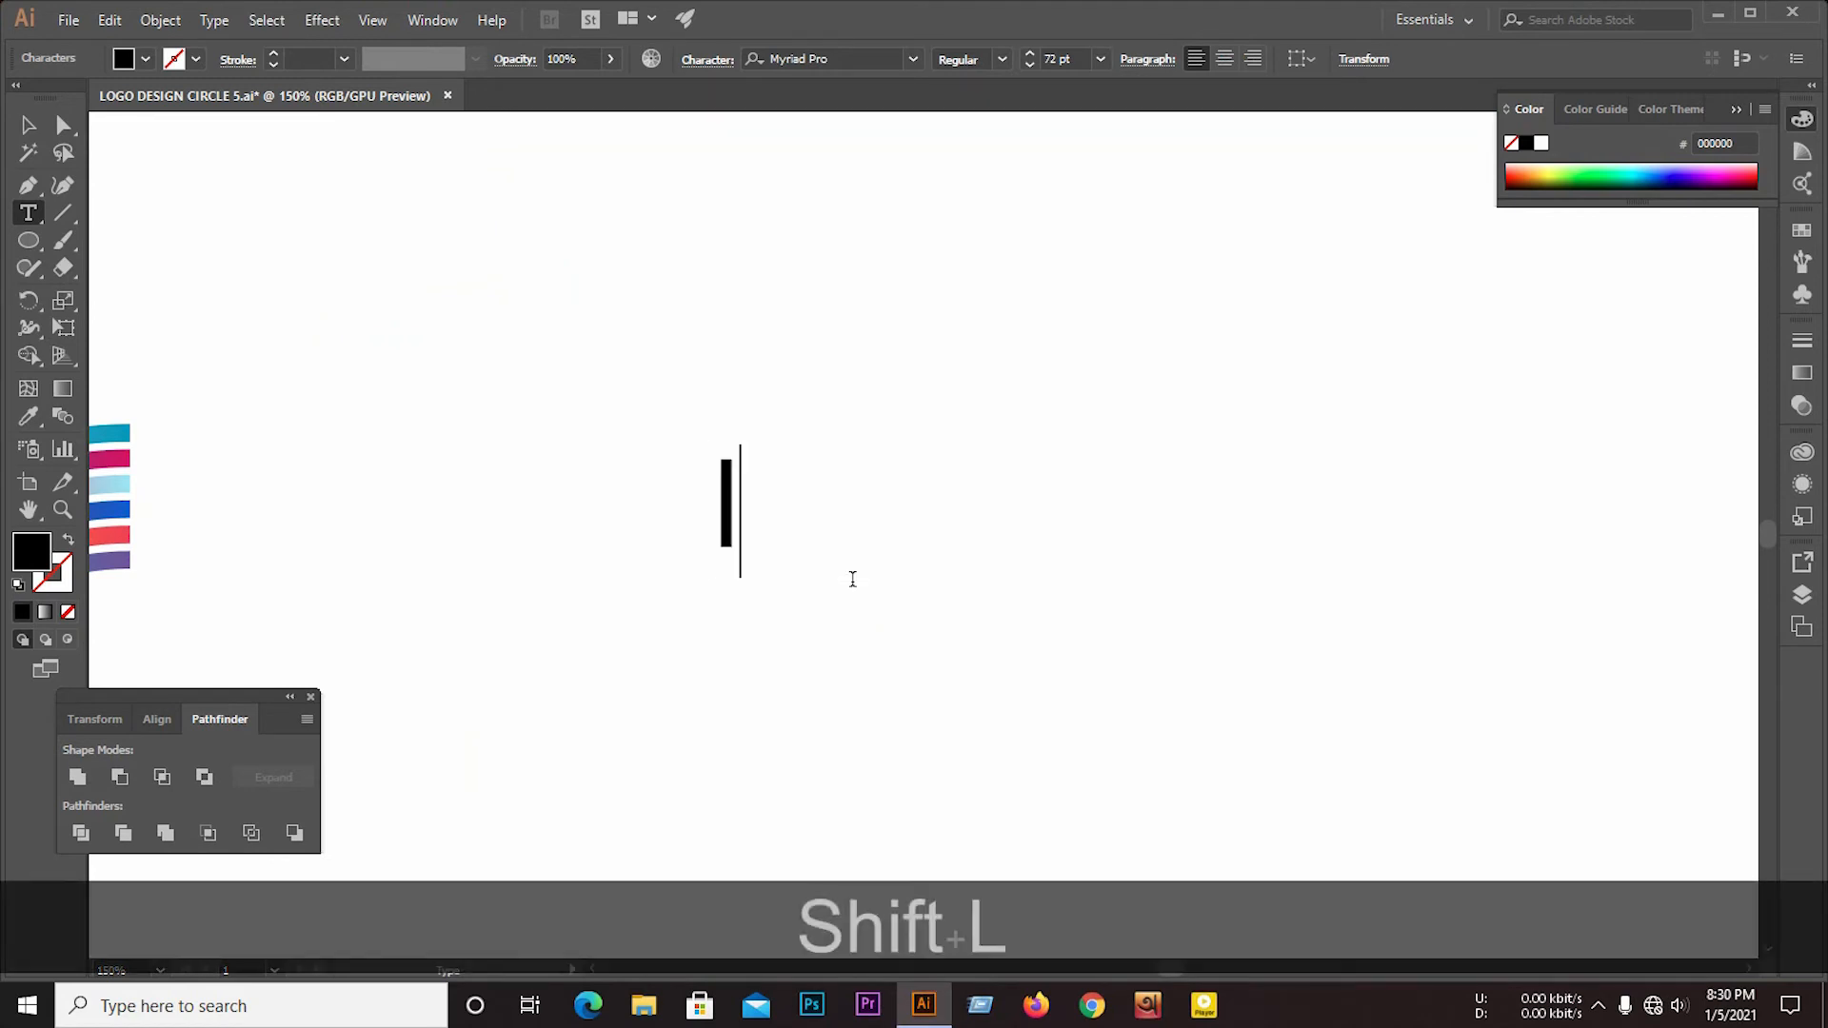
pyautogui.press('BackSpace')
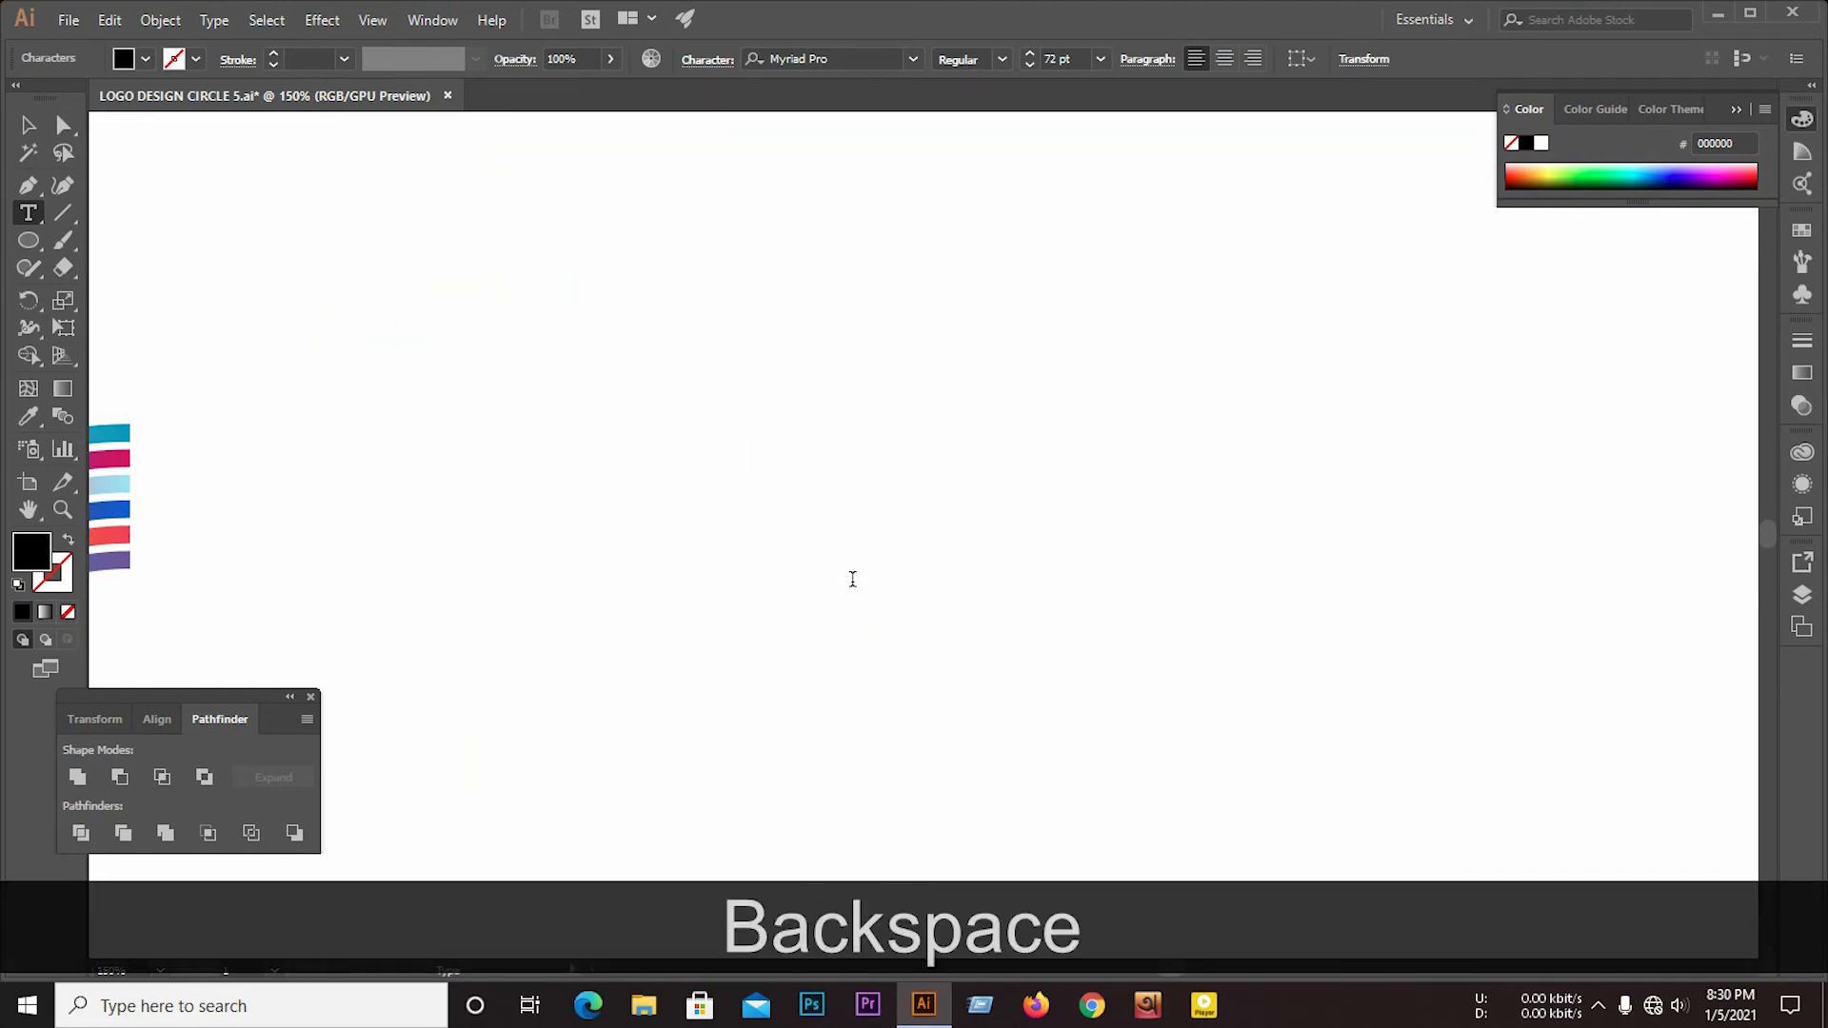
pyautogui.write('lO')
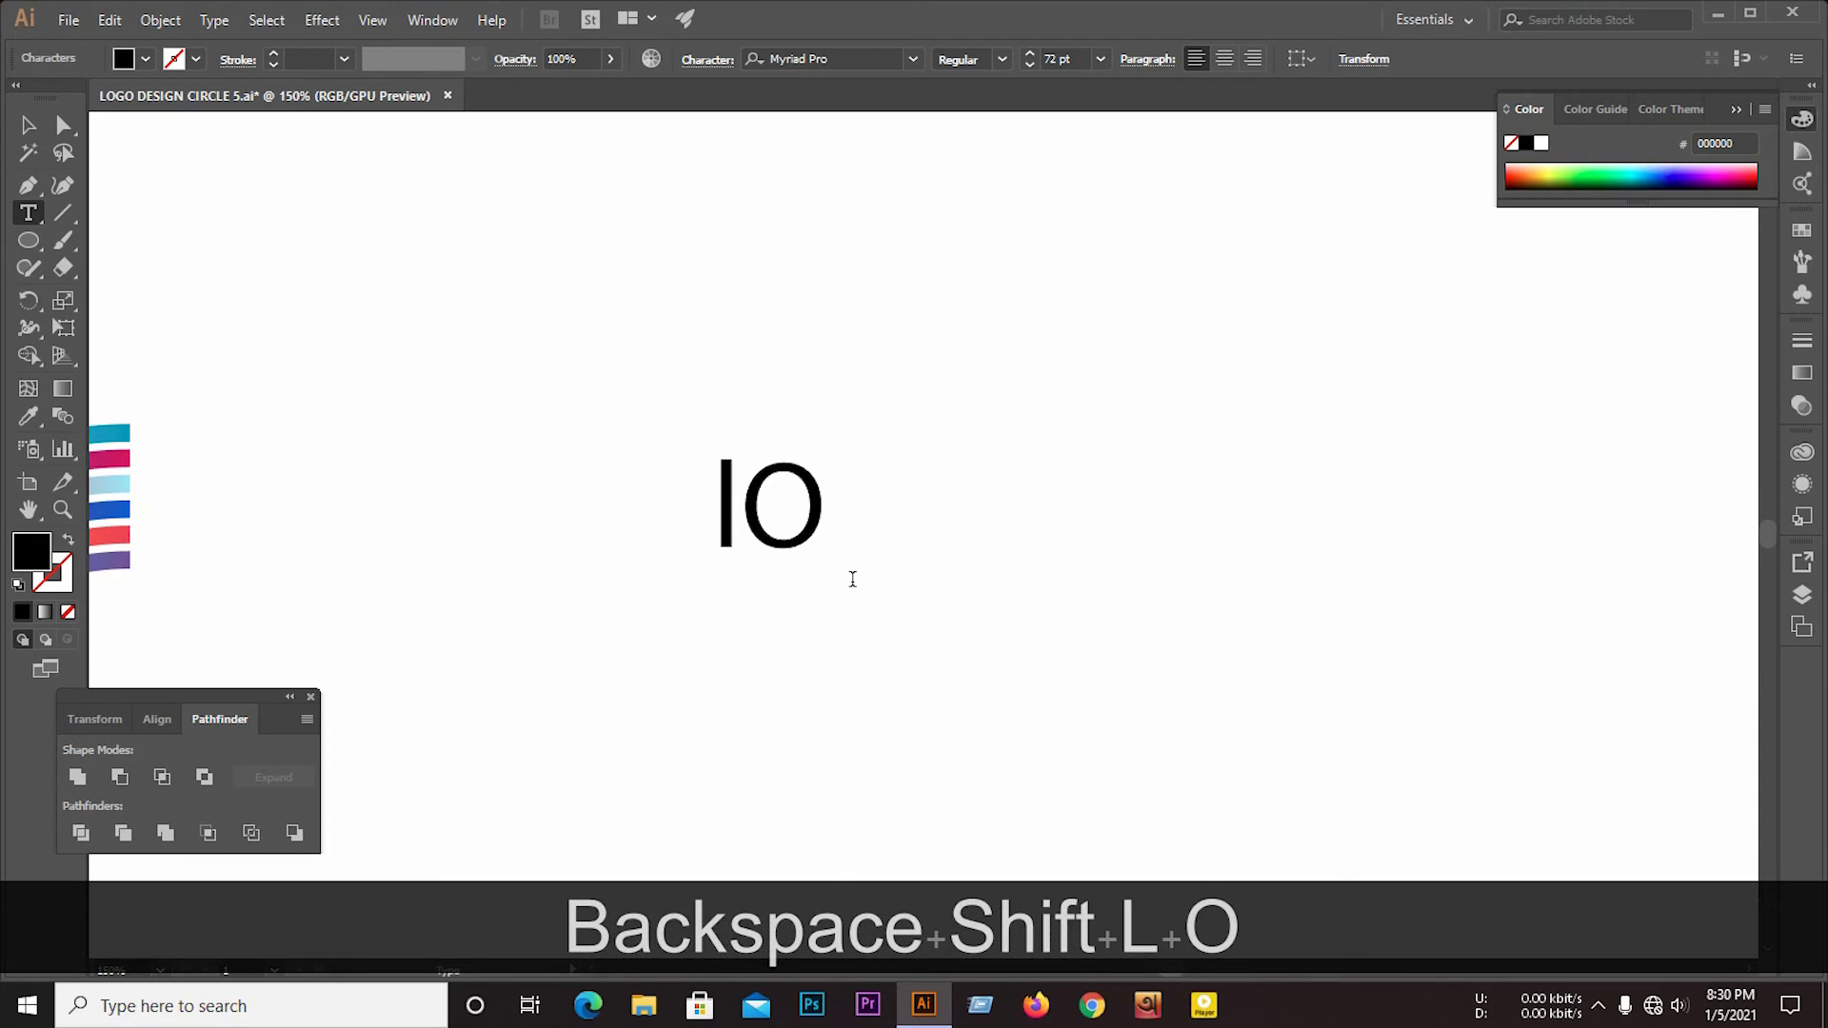
pyautogui.write('GO')
pyautogui.press('BackSpace')
pyautogui.press('BackSpace')
pyautogui.press('BackSpace')
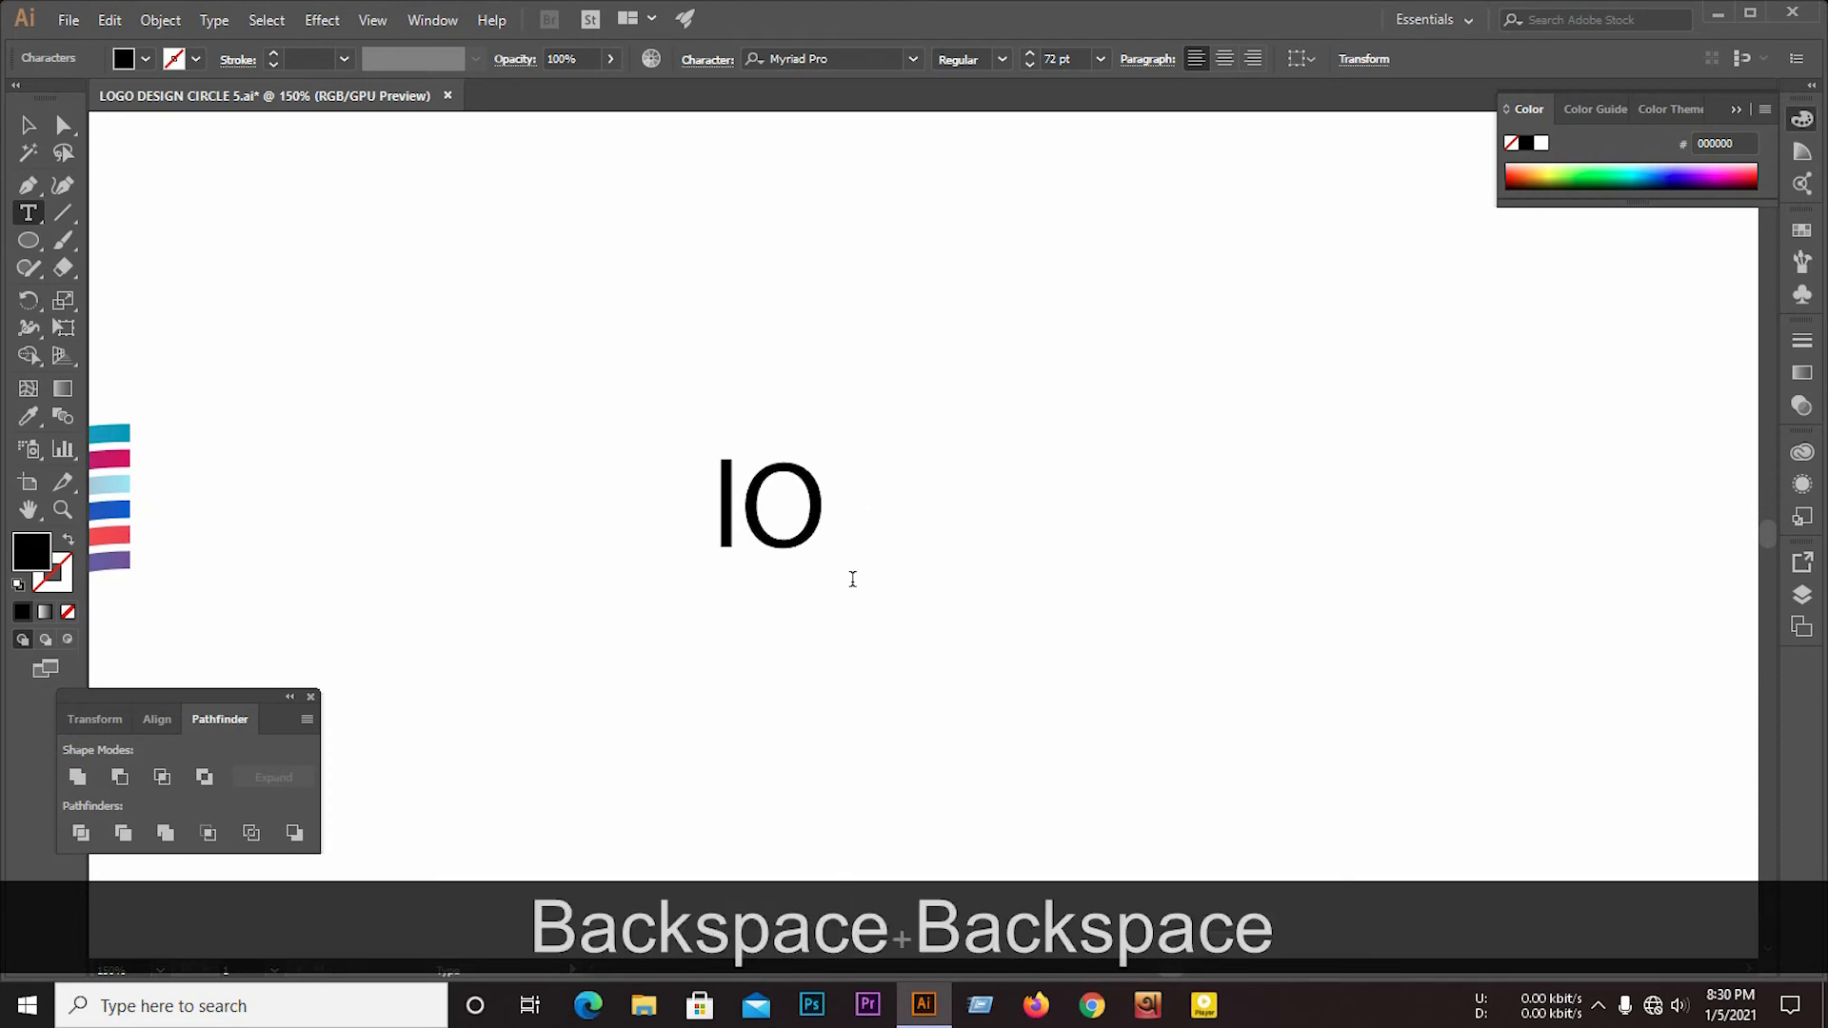
pyautogui.press('BackSpace')
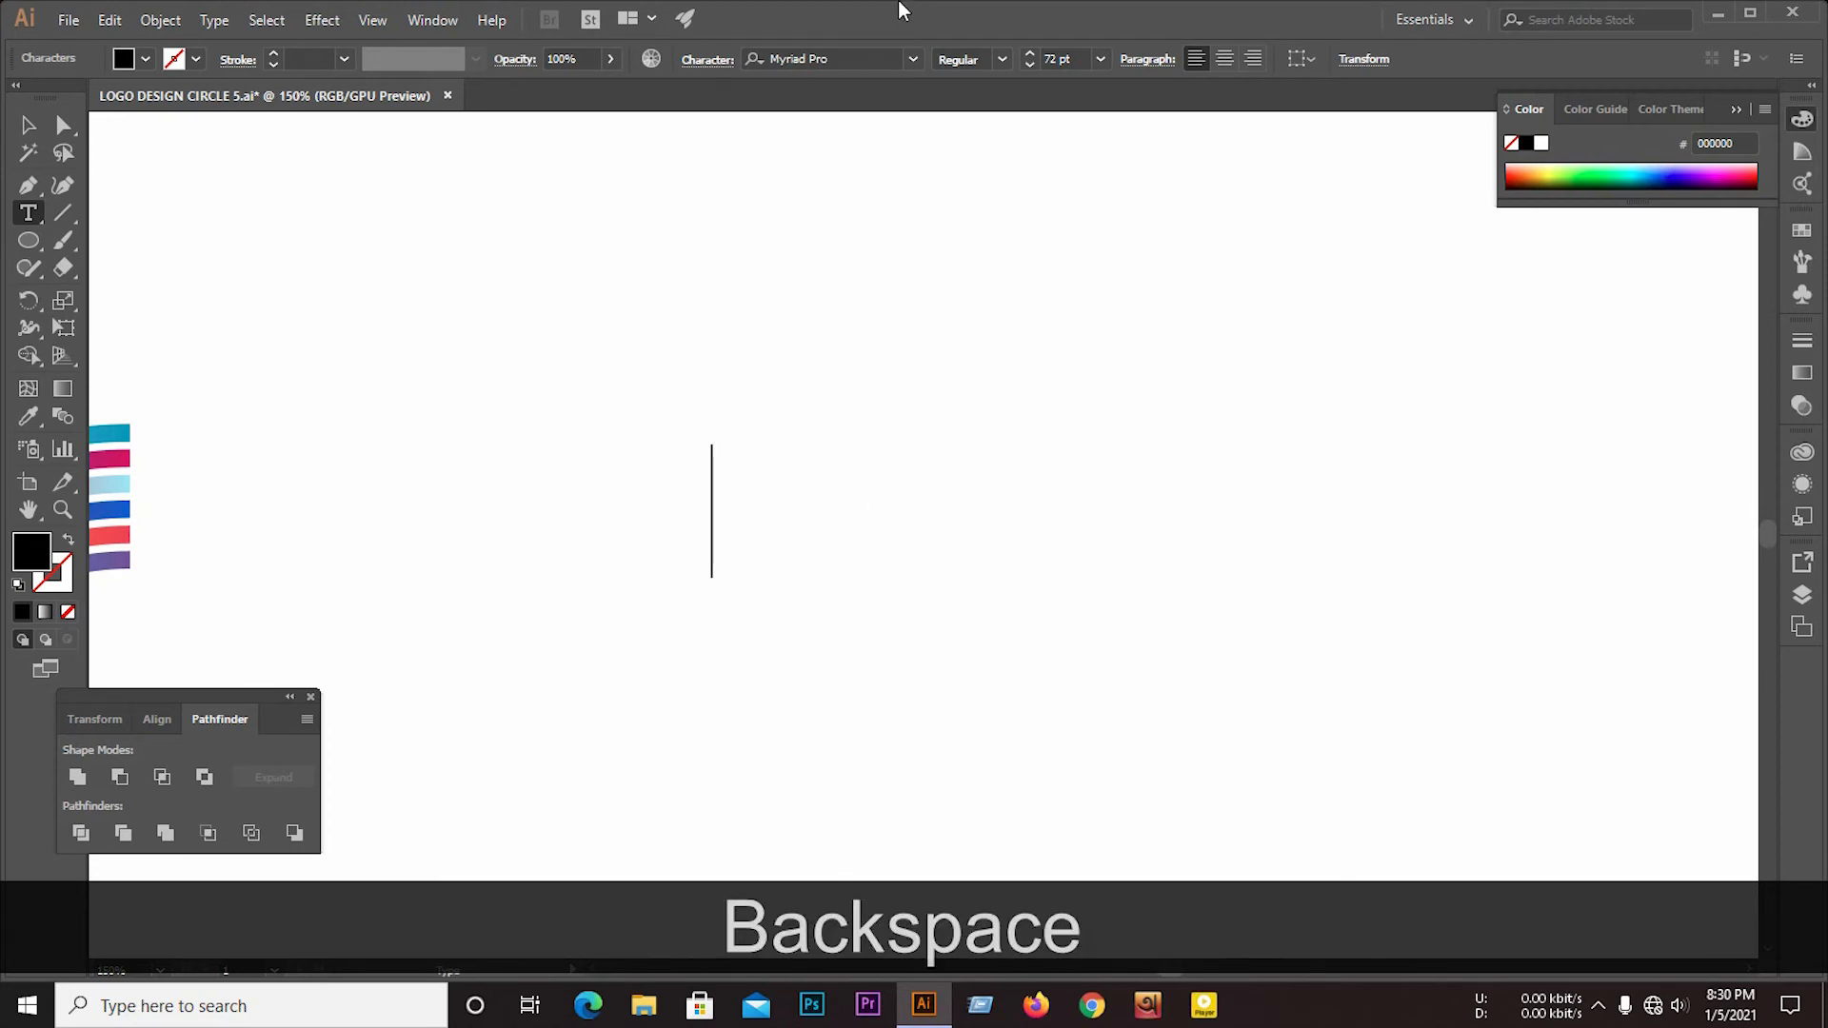
# Step: Set the new text object's font to Trajan Pro Bold
pyautogui.click(870, 58)
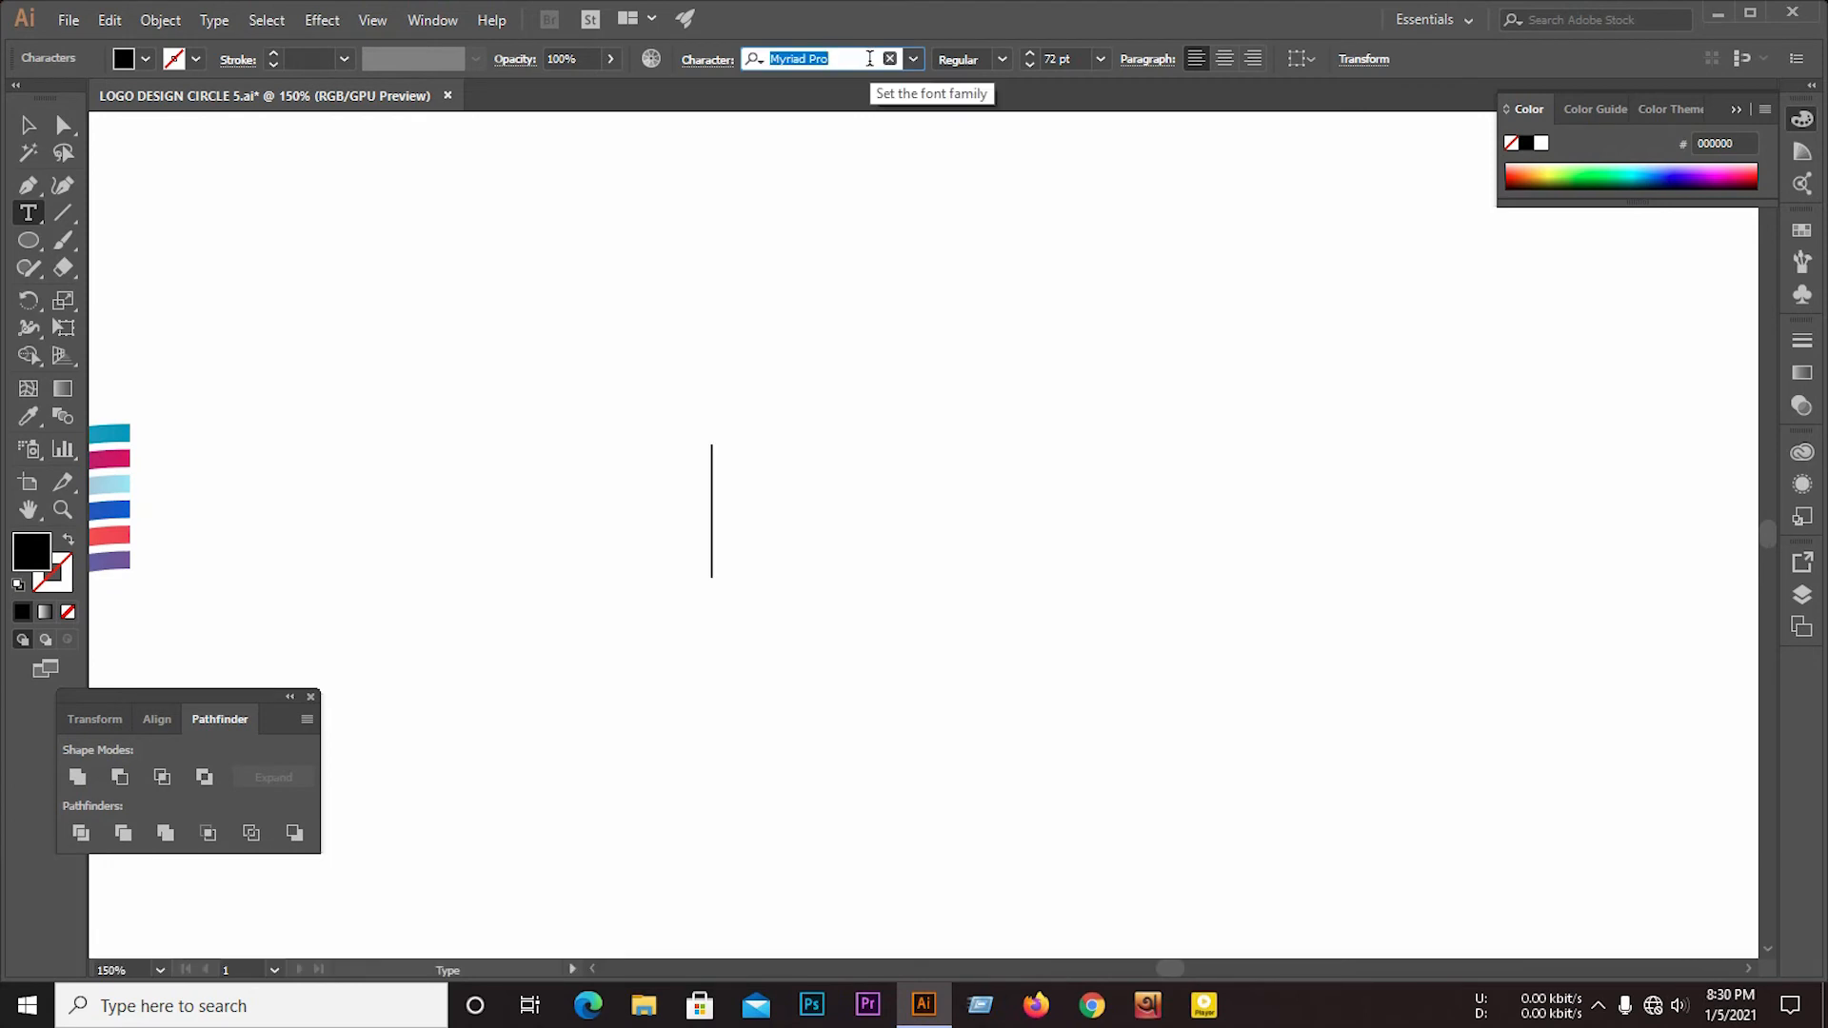
pyautogui.write('TR')
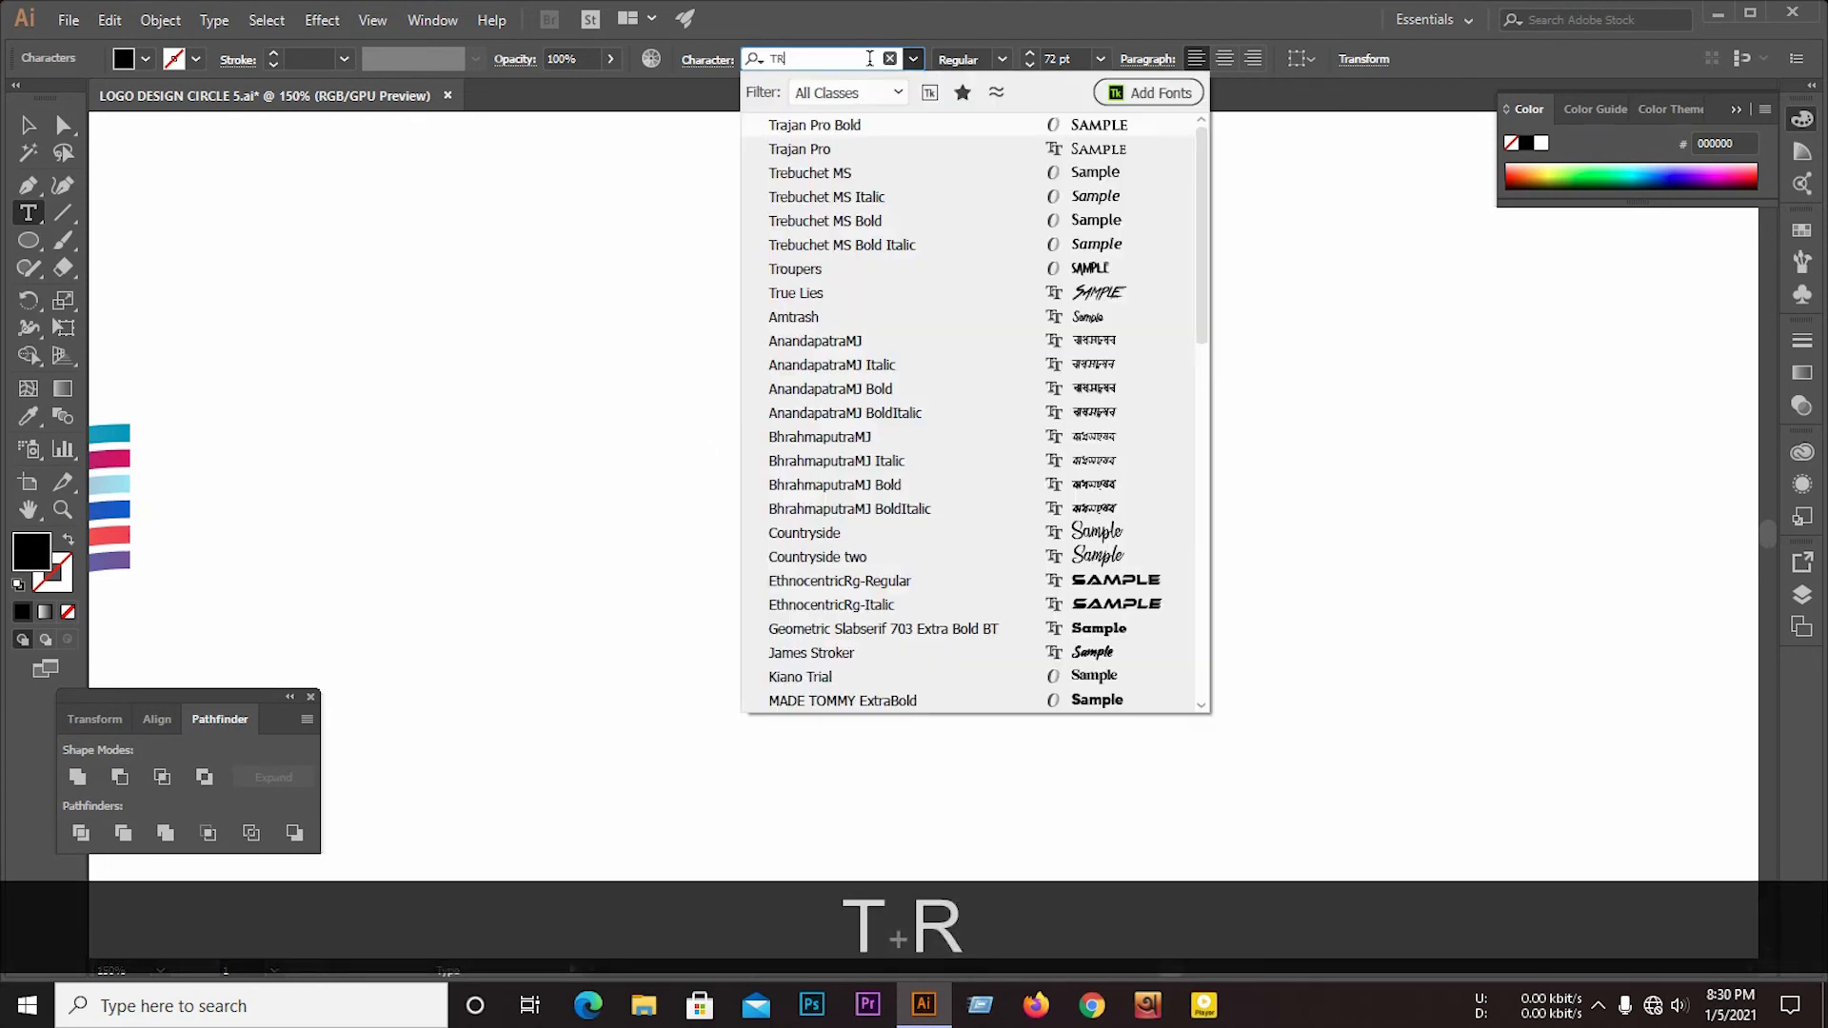
pyautogui.click(866, 129)
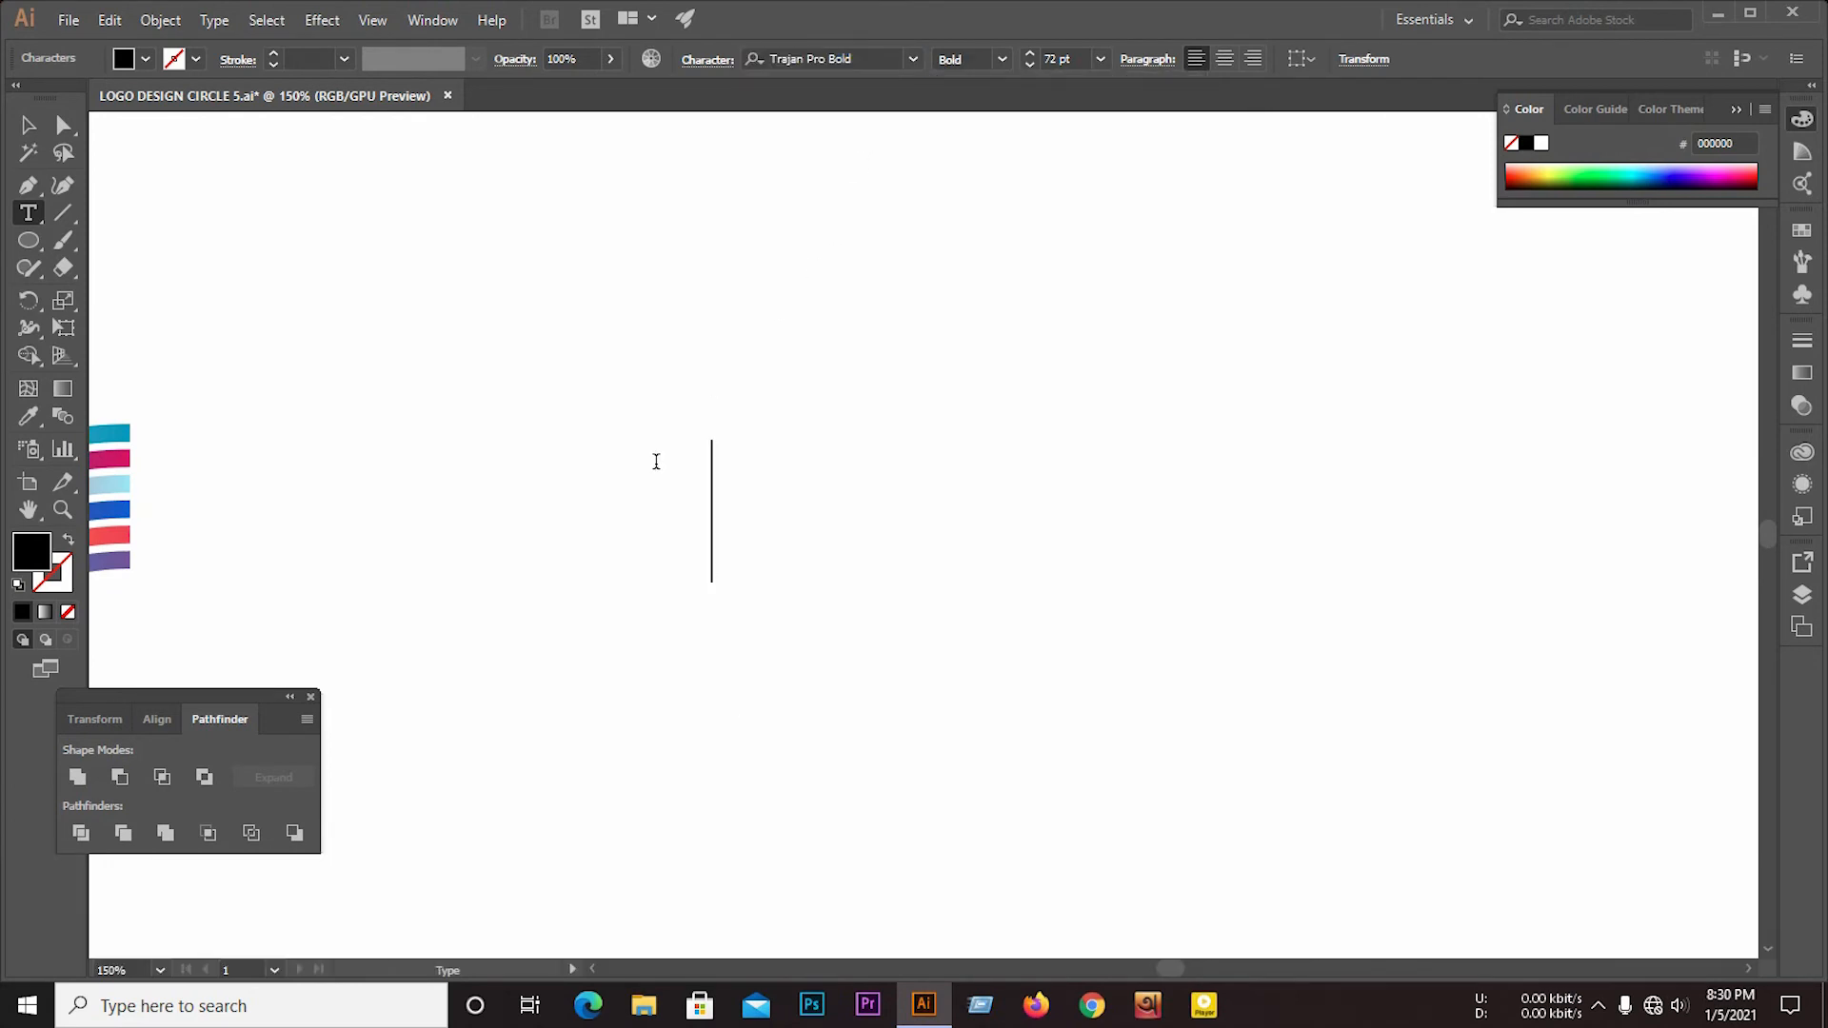
pyautogui.write('L')
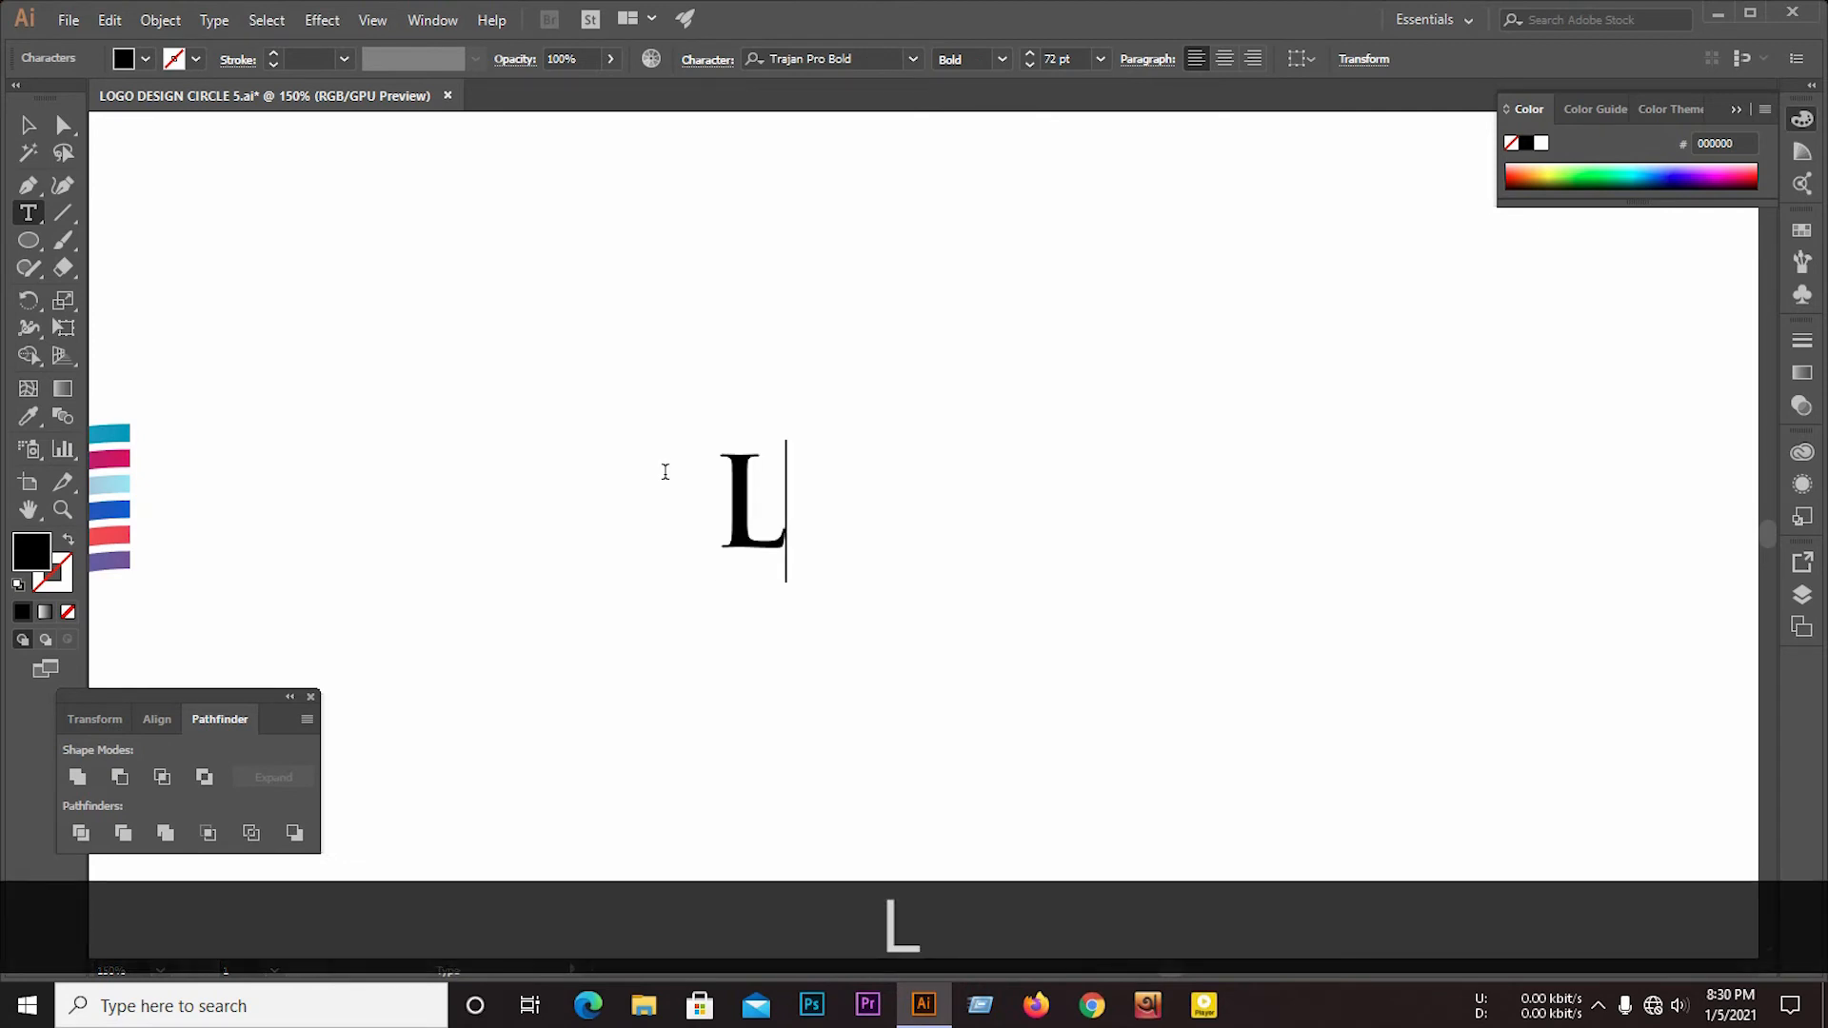
pyautogui.write('O')
pyautogui.press('BackSpace')
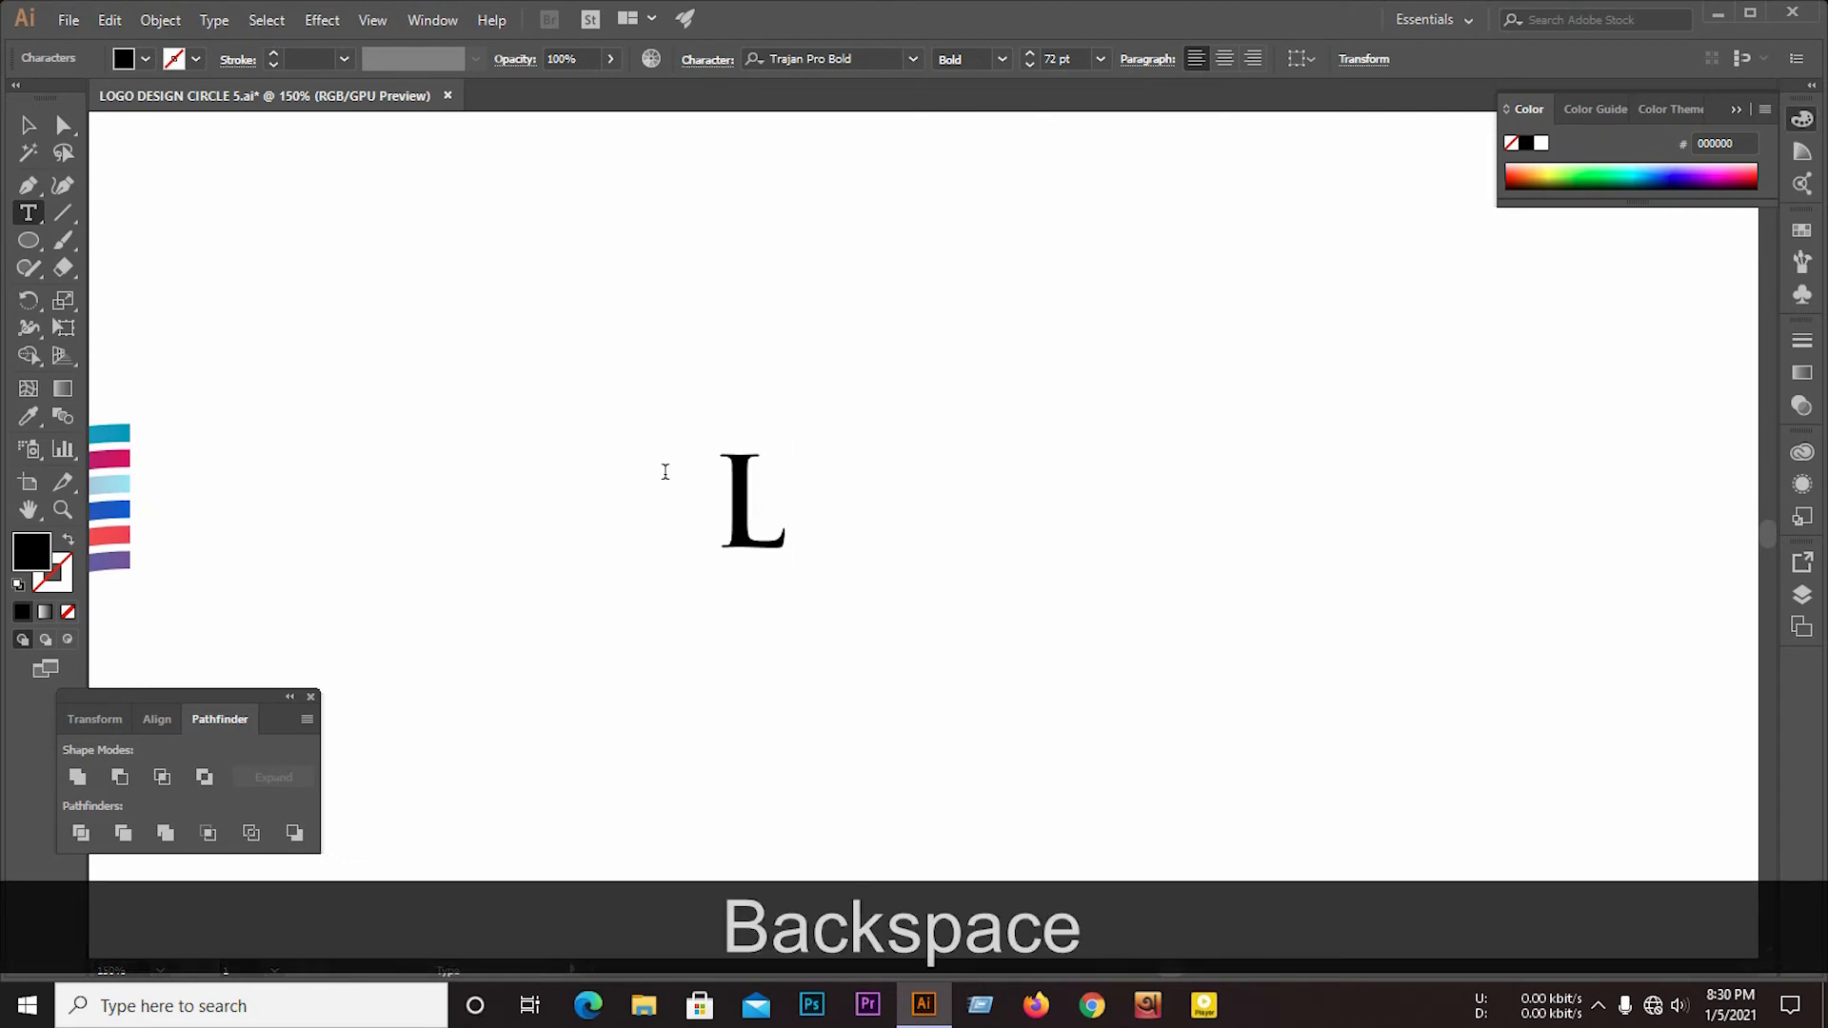
pyautogui.press('BackSpace')
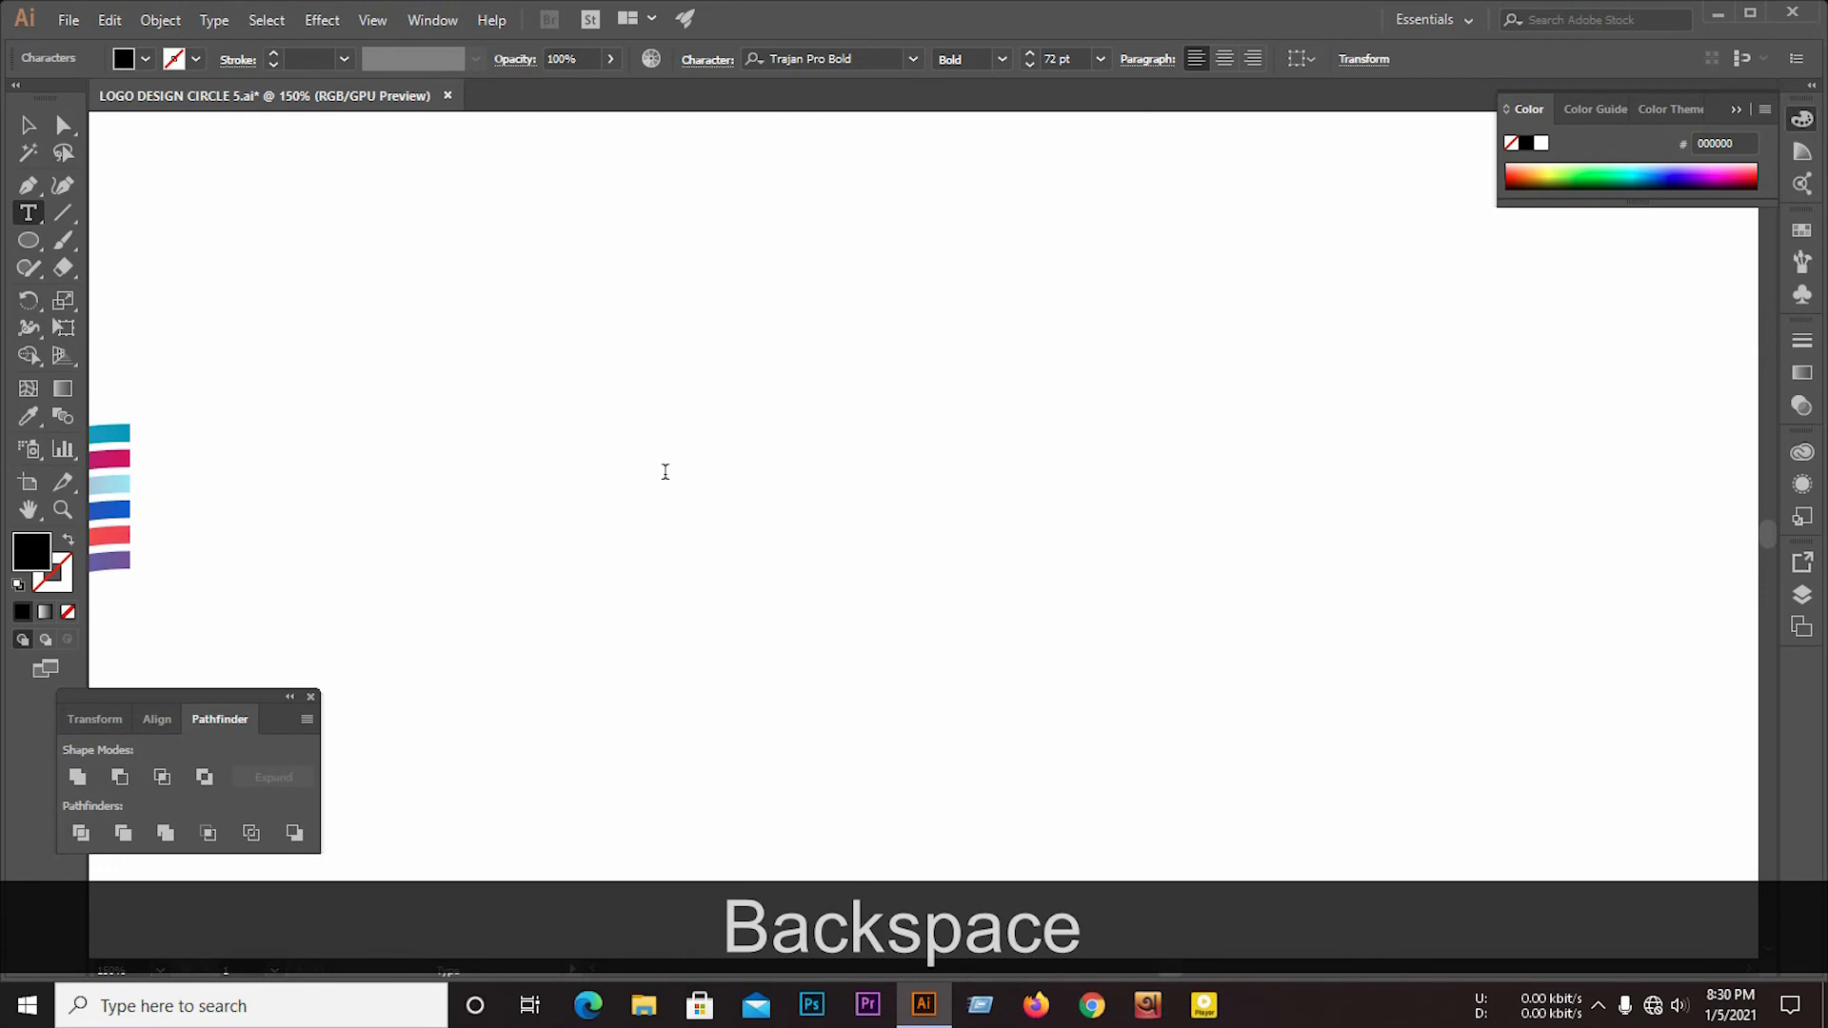
# Step: Enter LOGO DESIGN in the font's smaller capitals and finish editing the text object
pyautogui.press('capslock')
pyautogui.write('L')
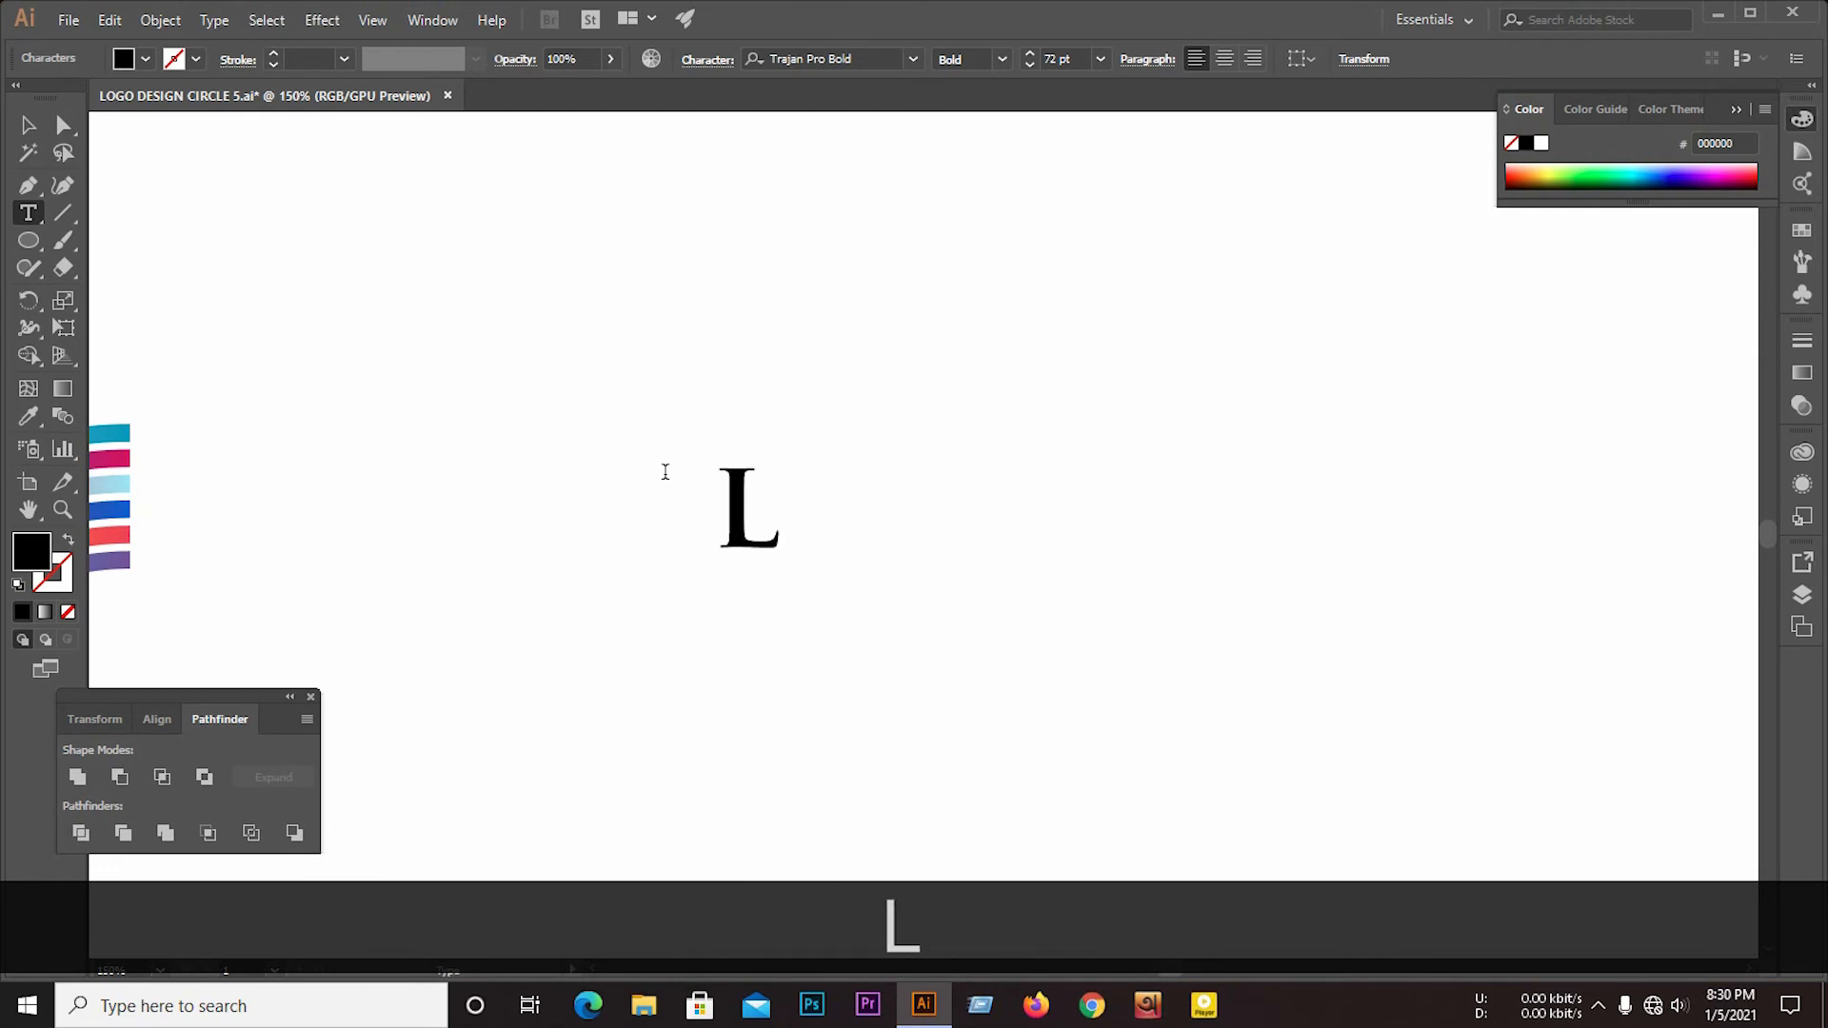
pyautogui.write('O')
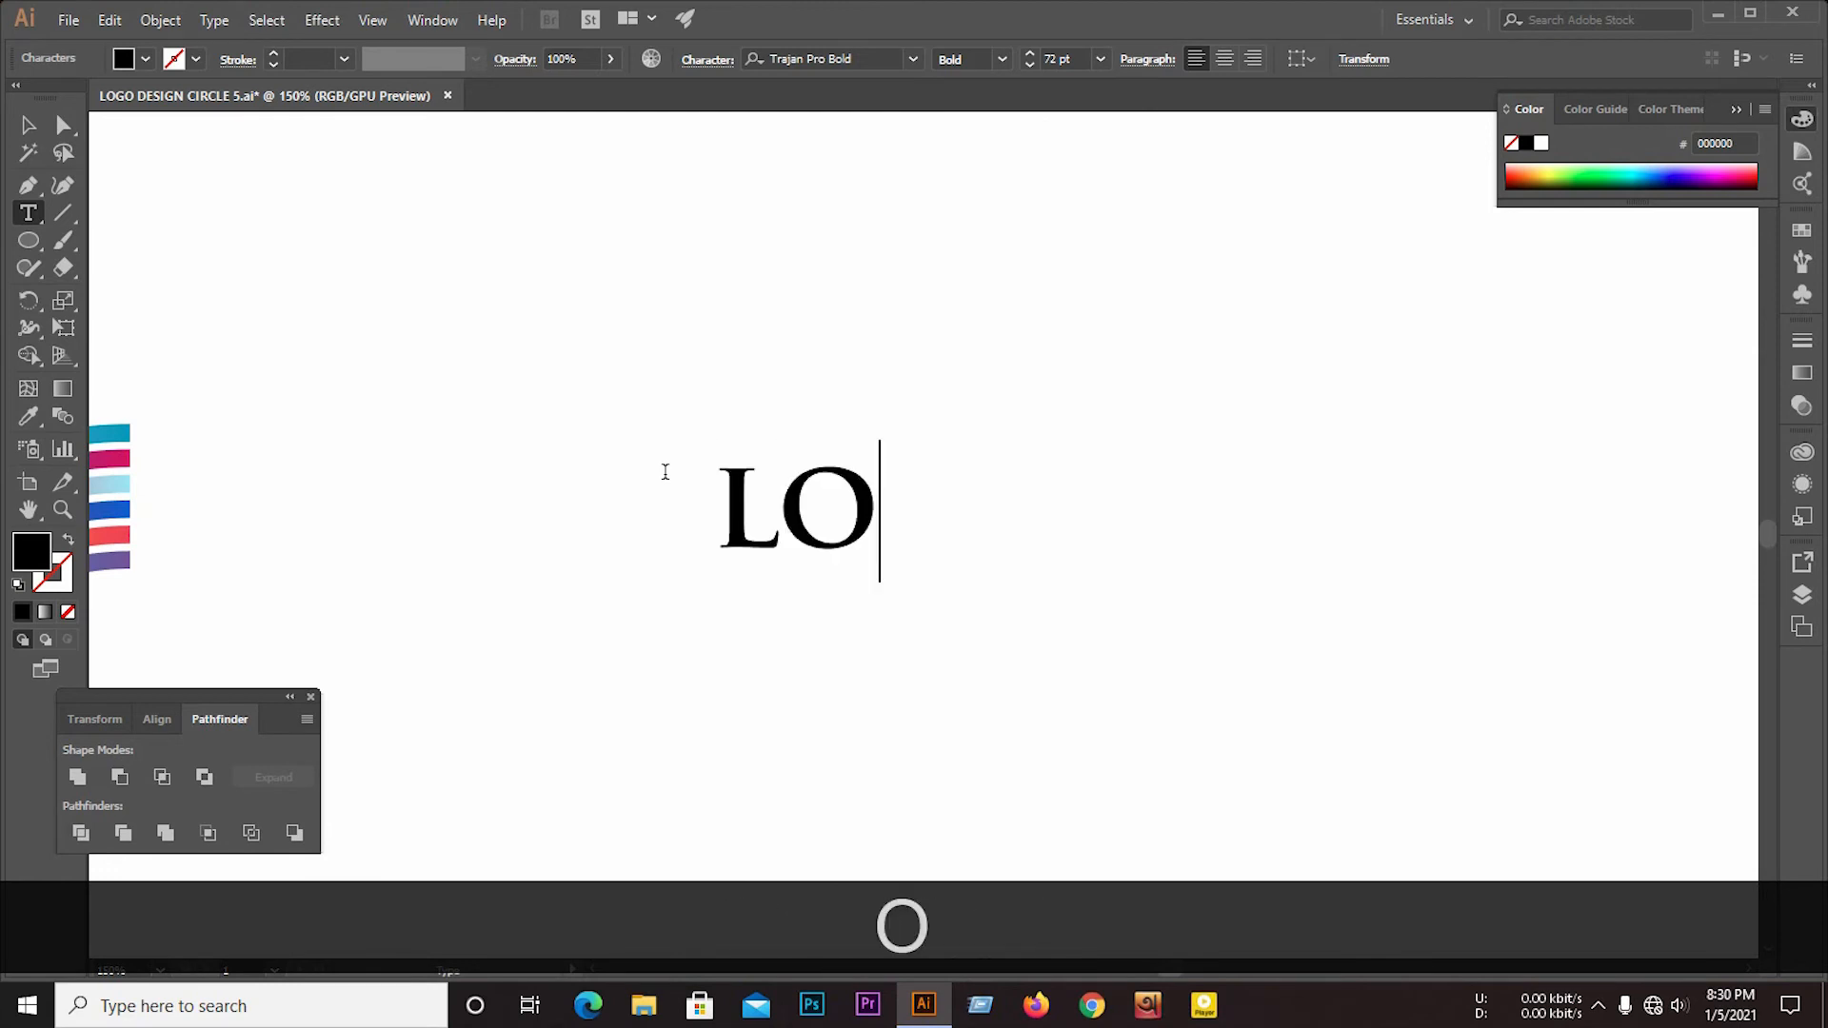
pyautogui.write('GO')
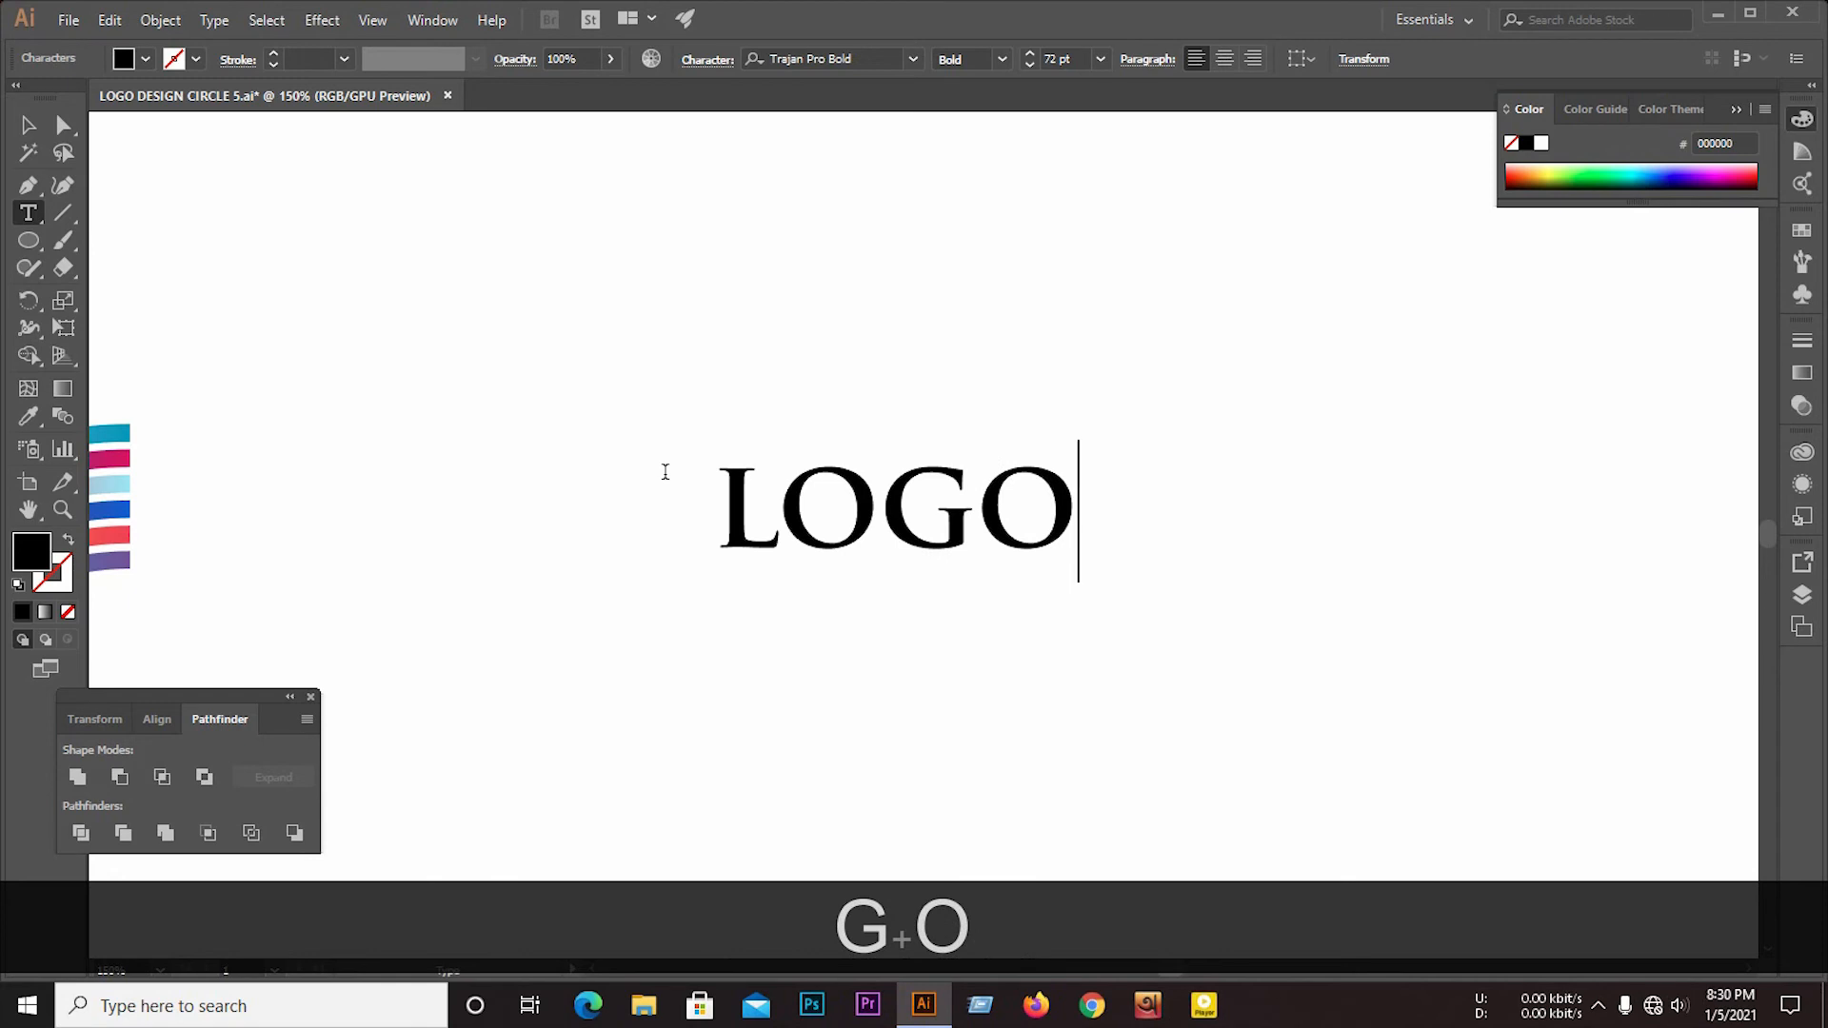
pyautogui.write(' DES')
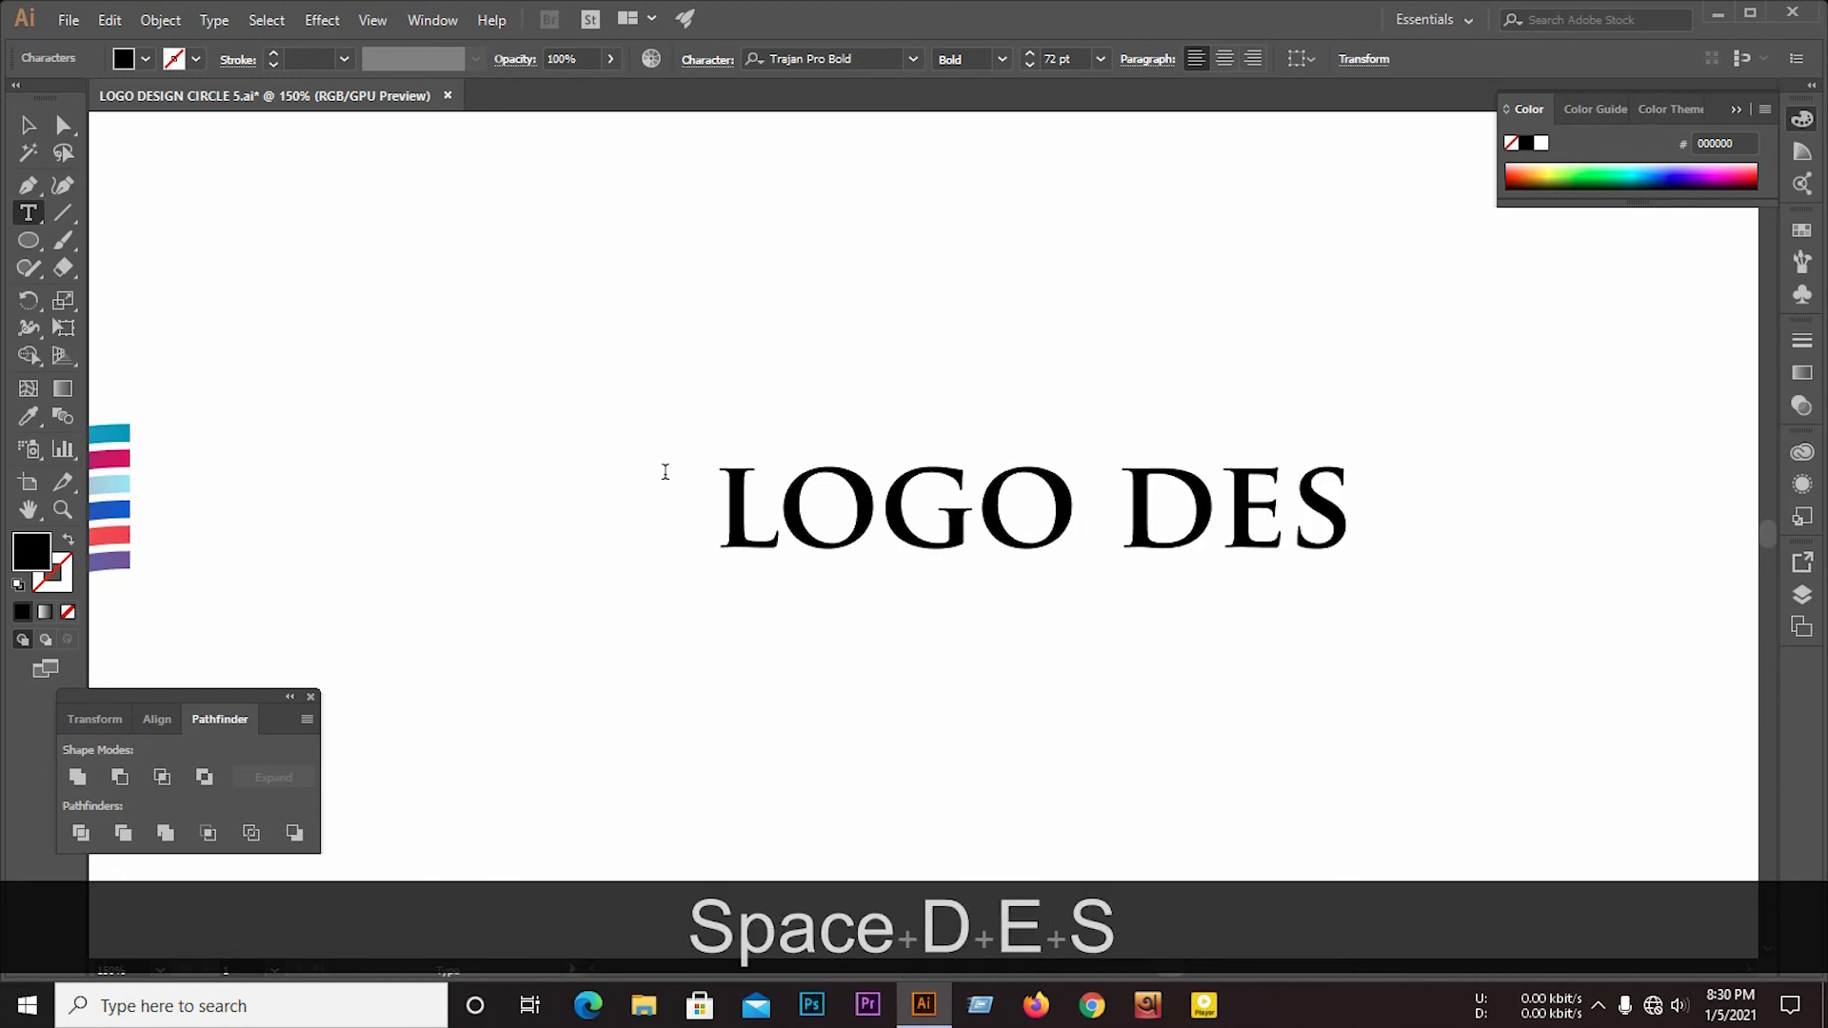
pyautogui.write('IGN')
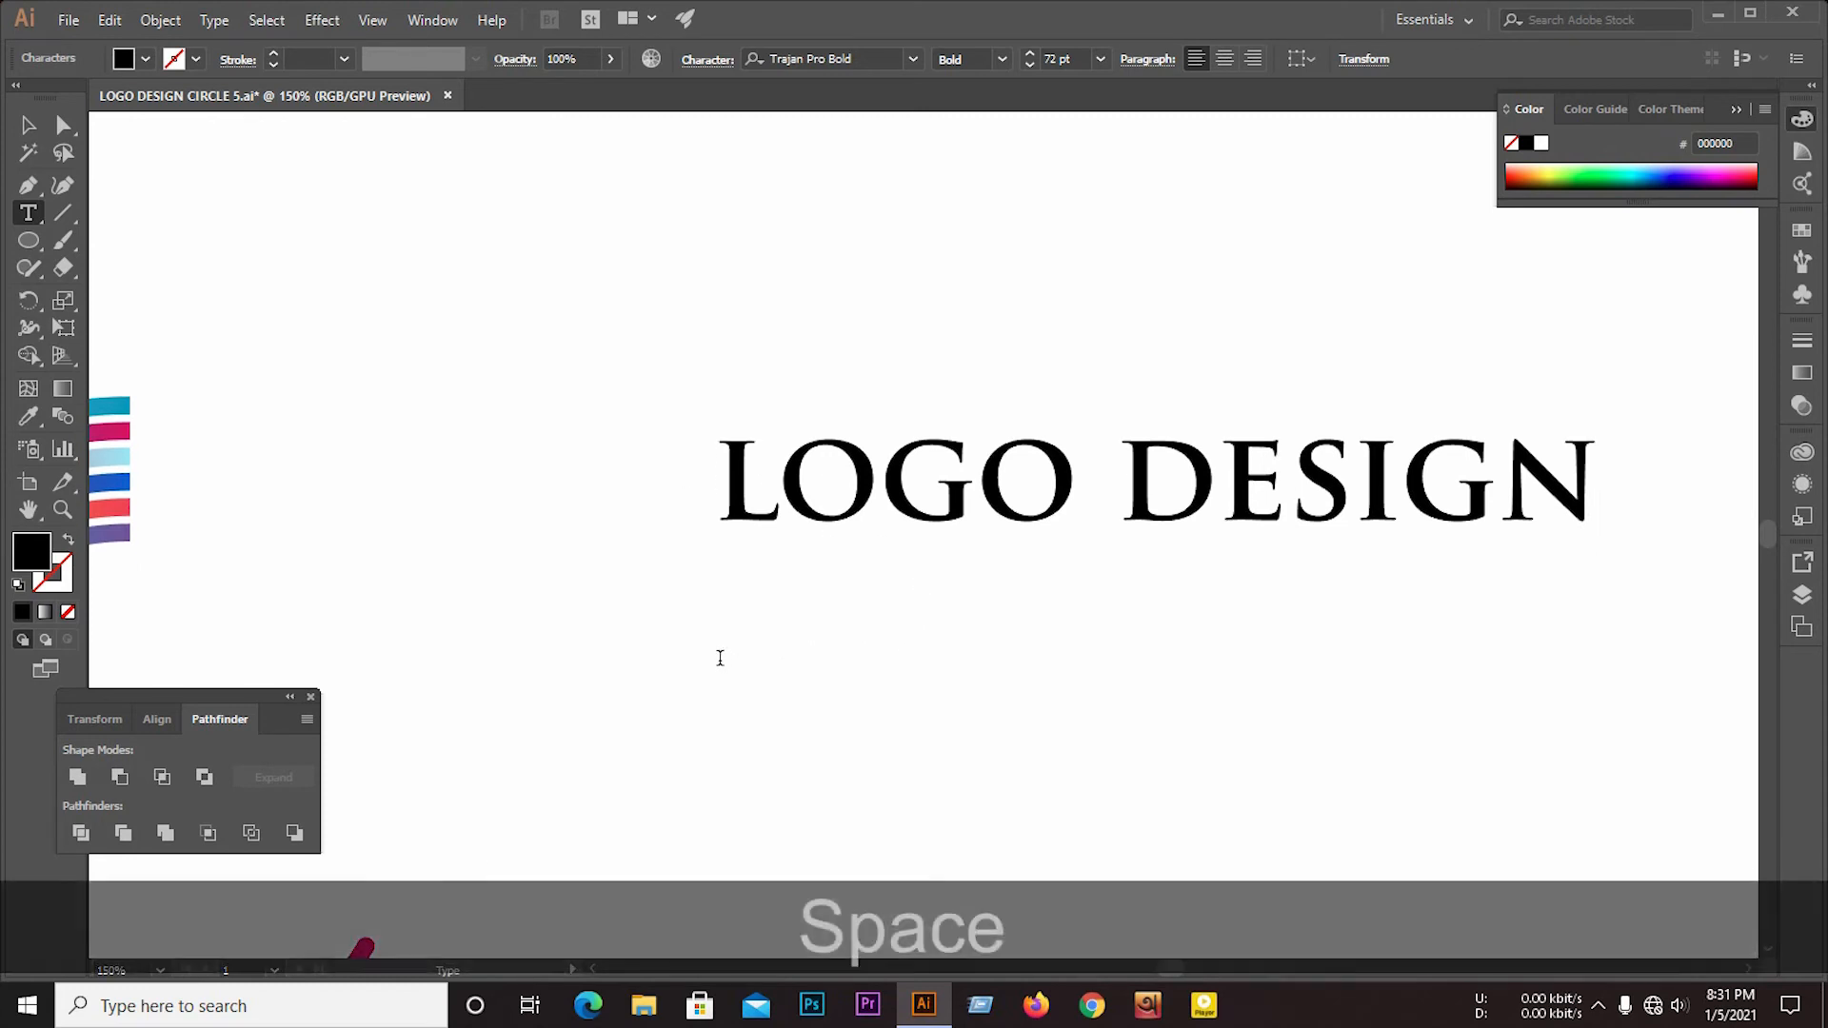
pyautogui.scroll(-2, 671, 586)
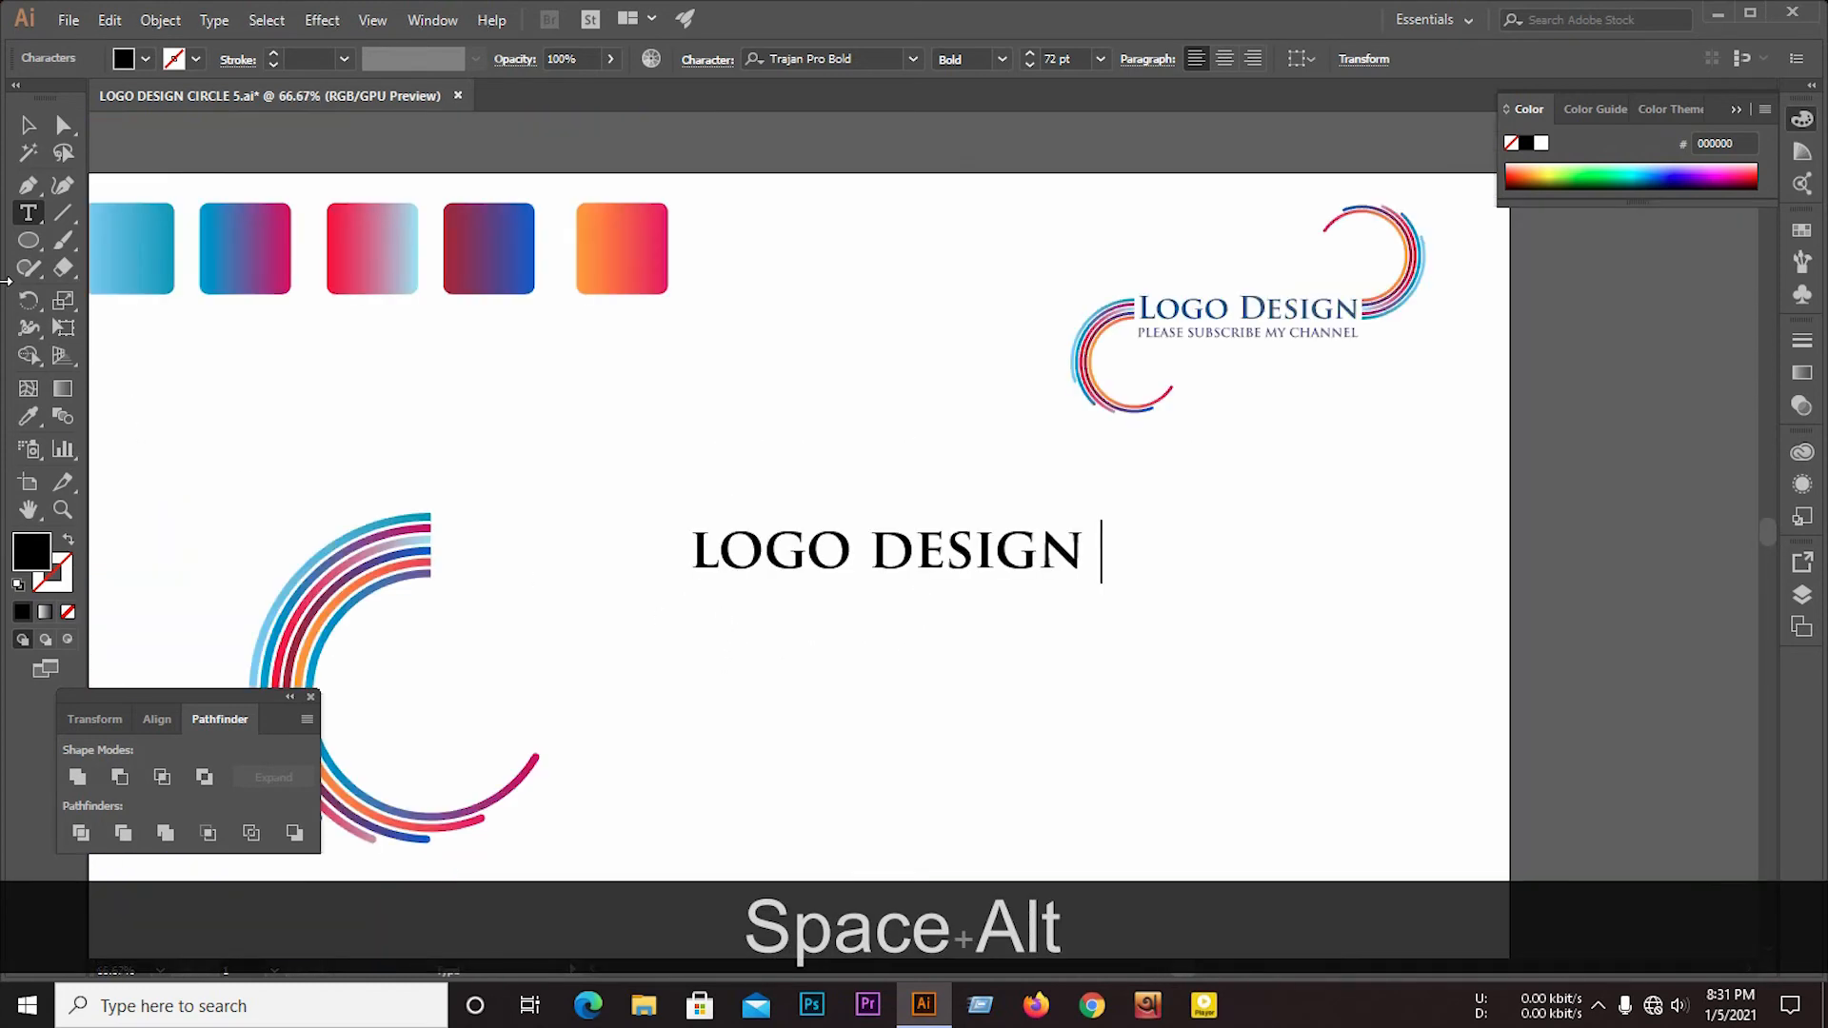
pyautogui.scroll(2, 802, 532)
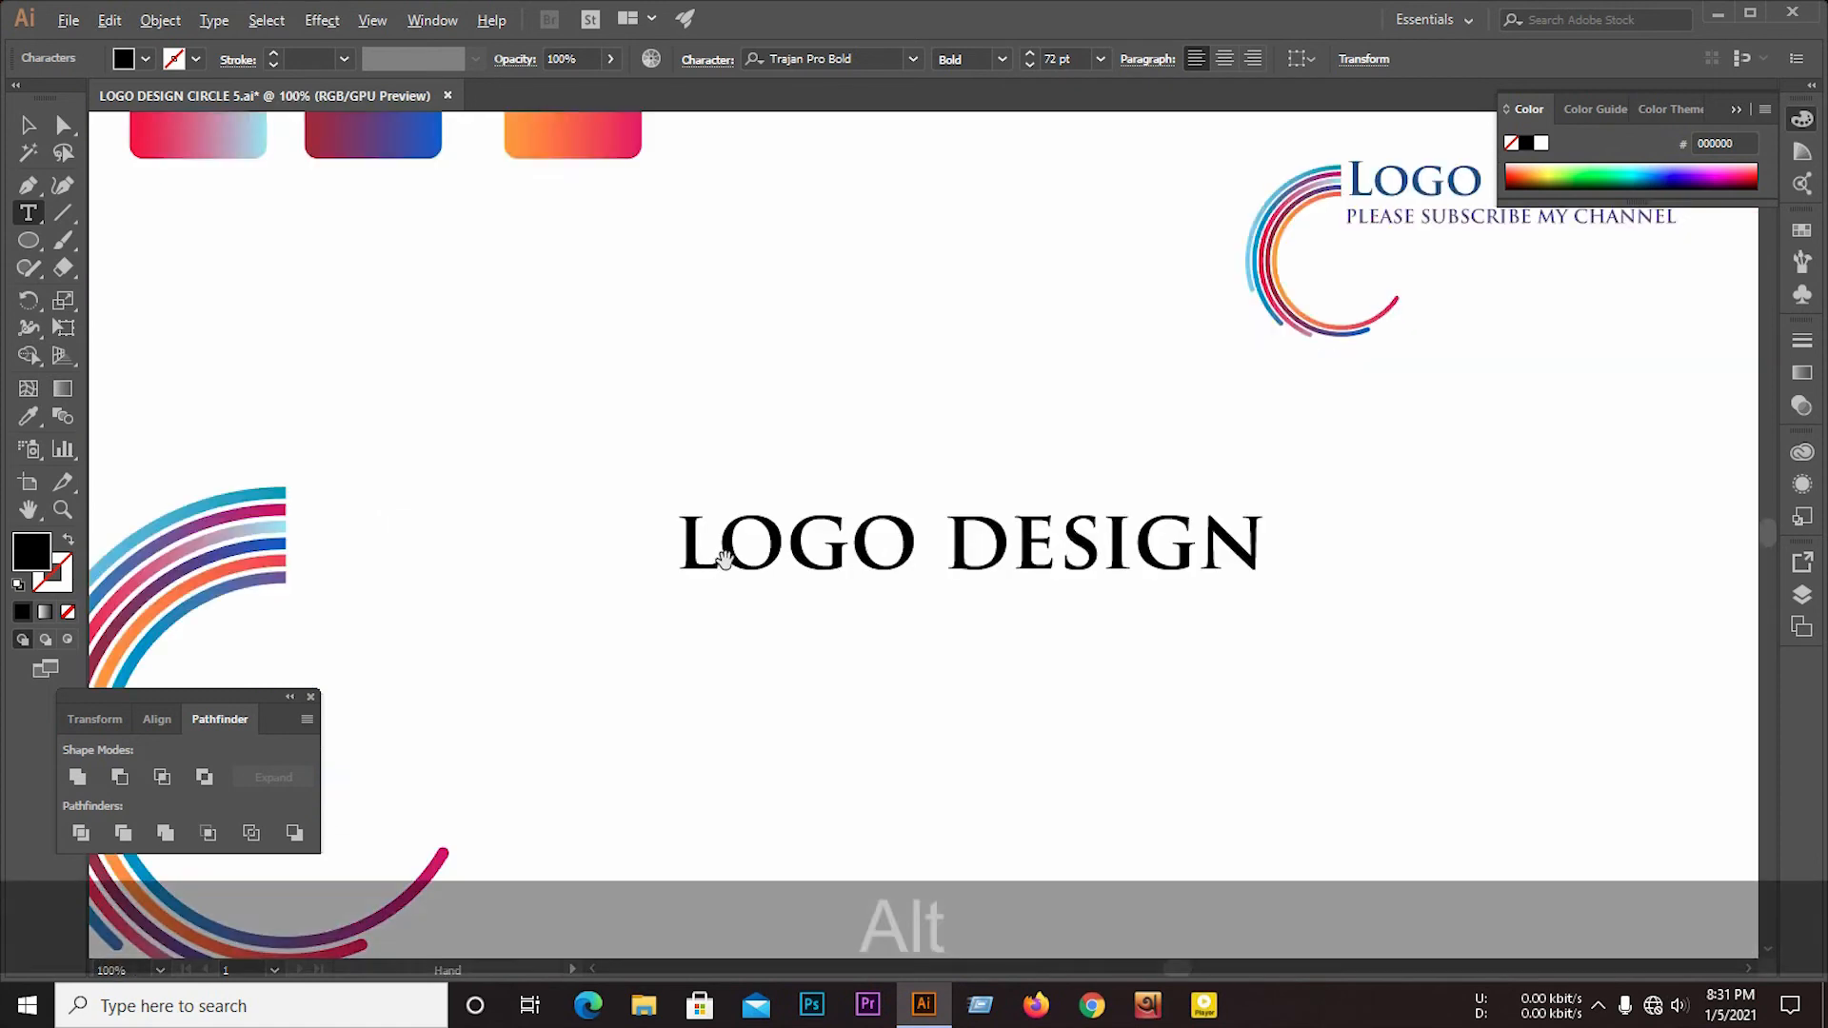
pyautogui.click(26, 125)
# Step: Select the arc group and scale it down proportionally to about 231 by 263 px
pyautogui.scroll(-2, 1289, 718)
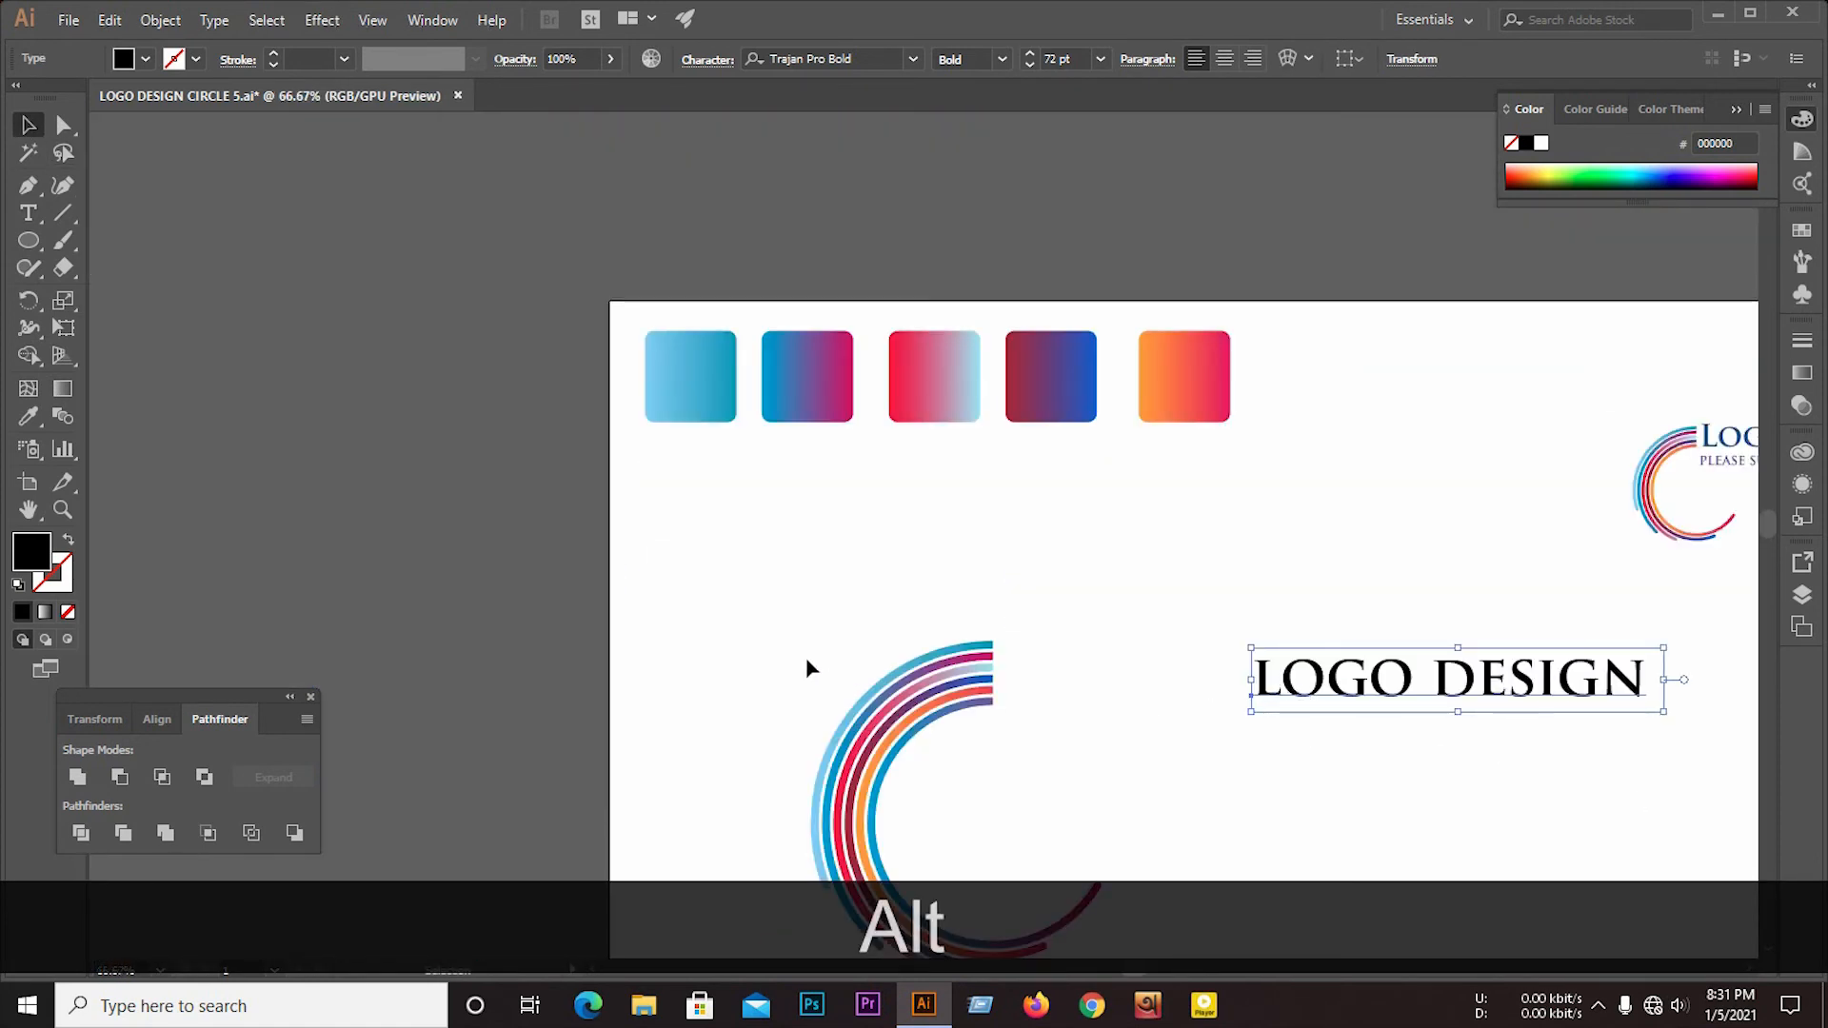
pyautogui.moveTo(808, 659); pyautogui.dragTo(1010, 794)
pyautogui.moveTo(1100, 639); pyautogui.dragTo(1046, 703)
pyautogui.scroll(-2, 741, 487)
pyautogui.scroll(3, 838, 571)
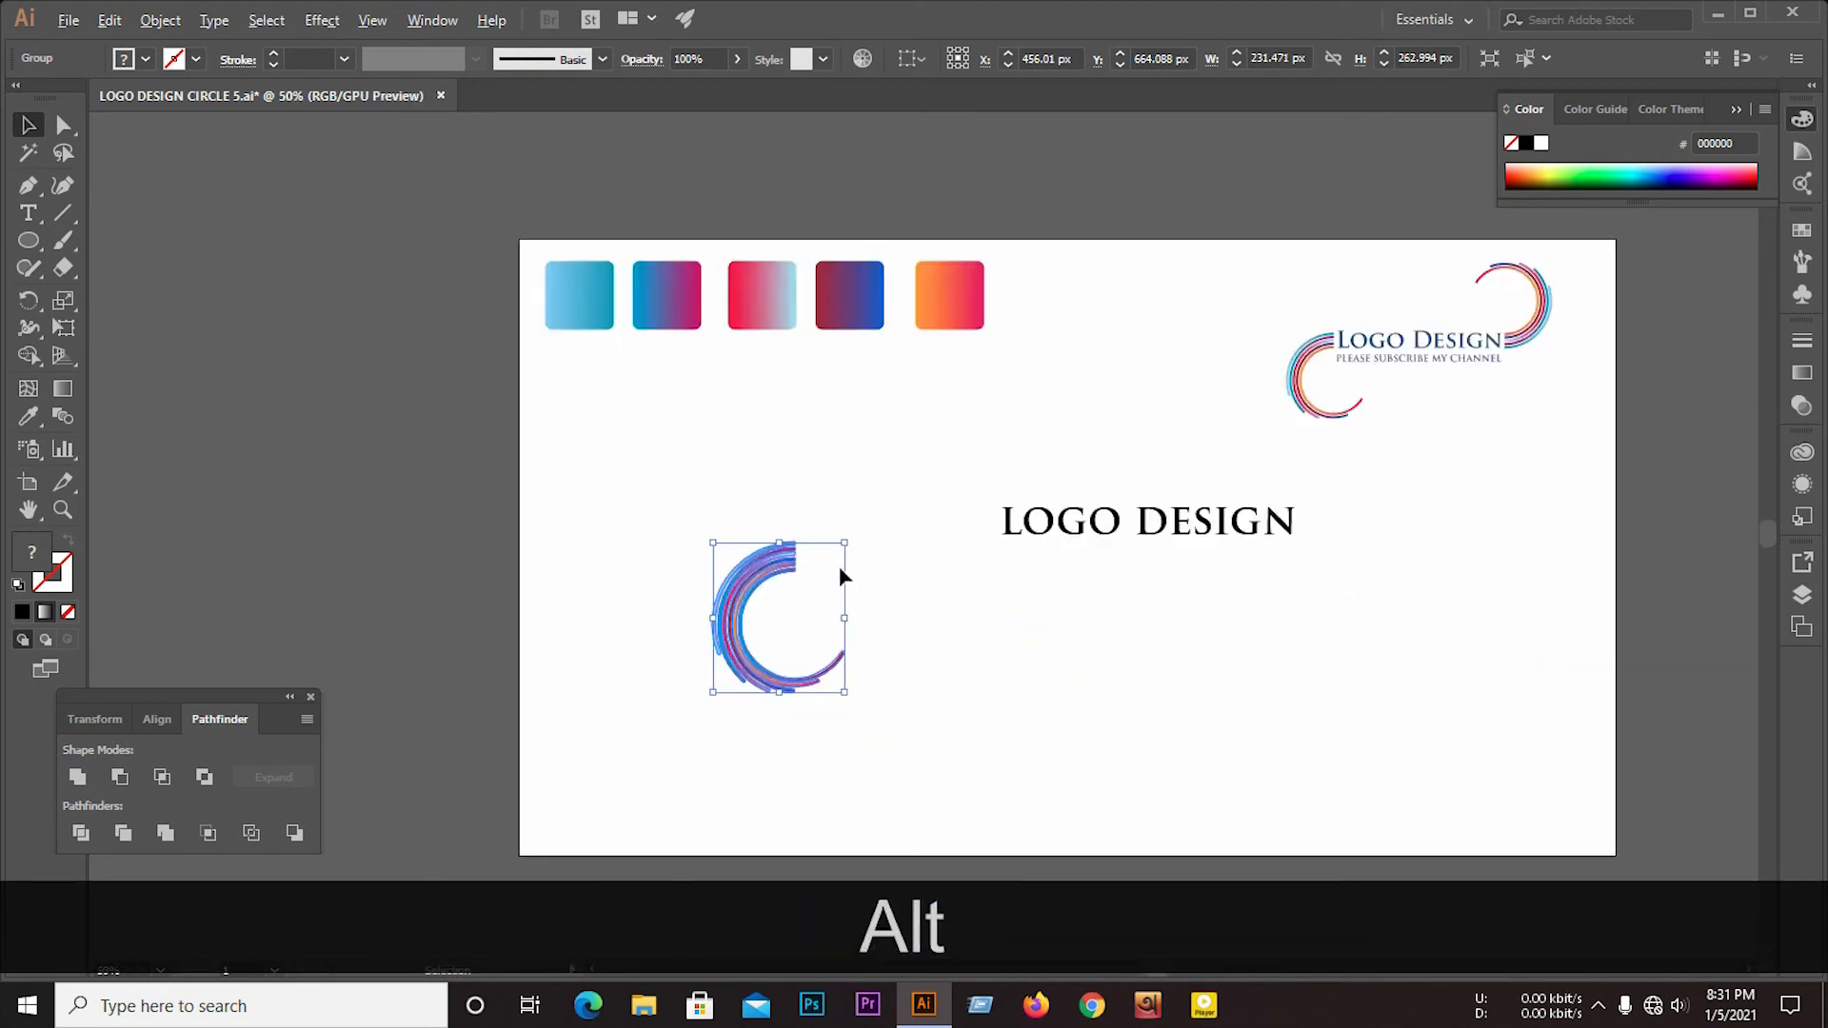
pyautogui.scroll(-1, 790, 357)
# Step: Move the LOGO DESIGN text closer to the arc group and convert it to outlines
pyautogui.moveTo(1033, 295); pyautogui.dragTo(1457, 395)
pyautogui.moveTo(1610, 377); pyautogui.dragTo(1340, 413)
pyautogui.rightClick(1189, 411)
pyautogui.click(1281, 565)
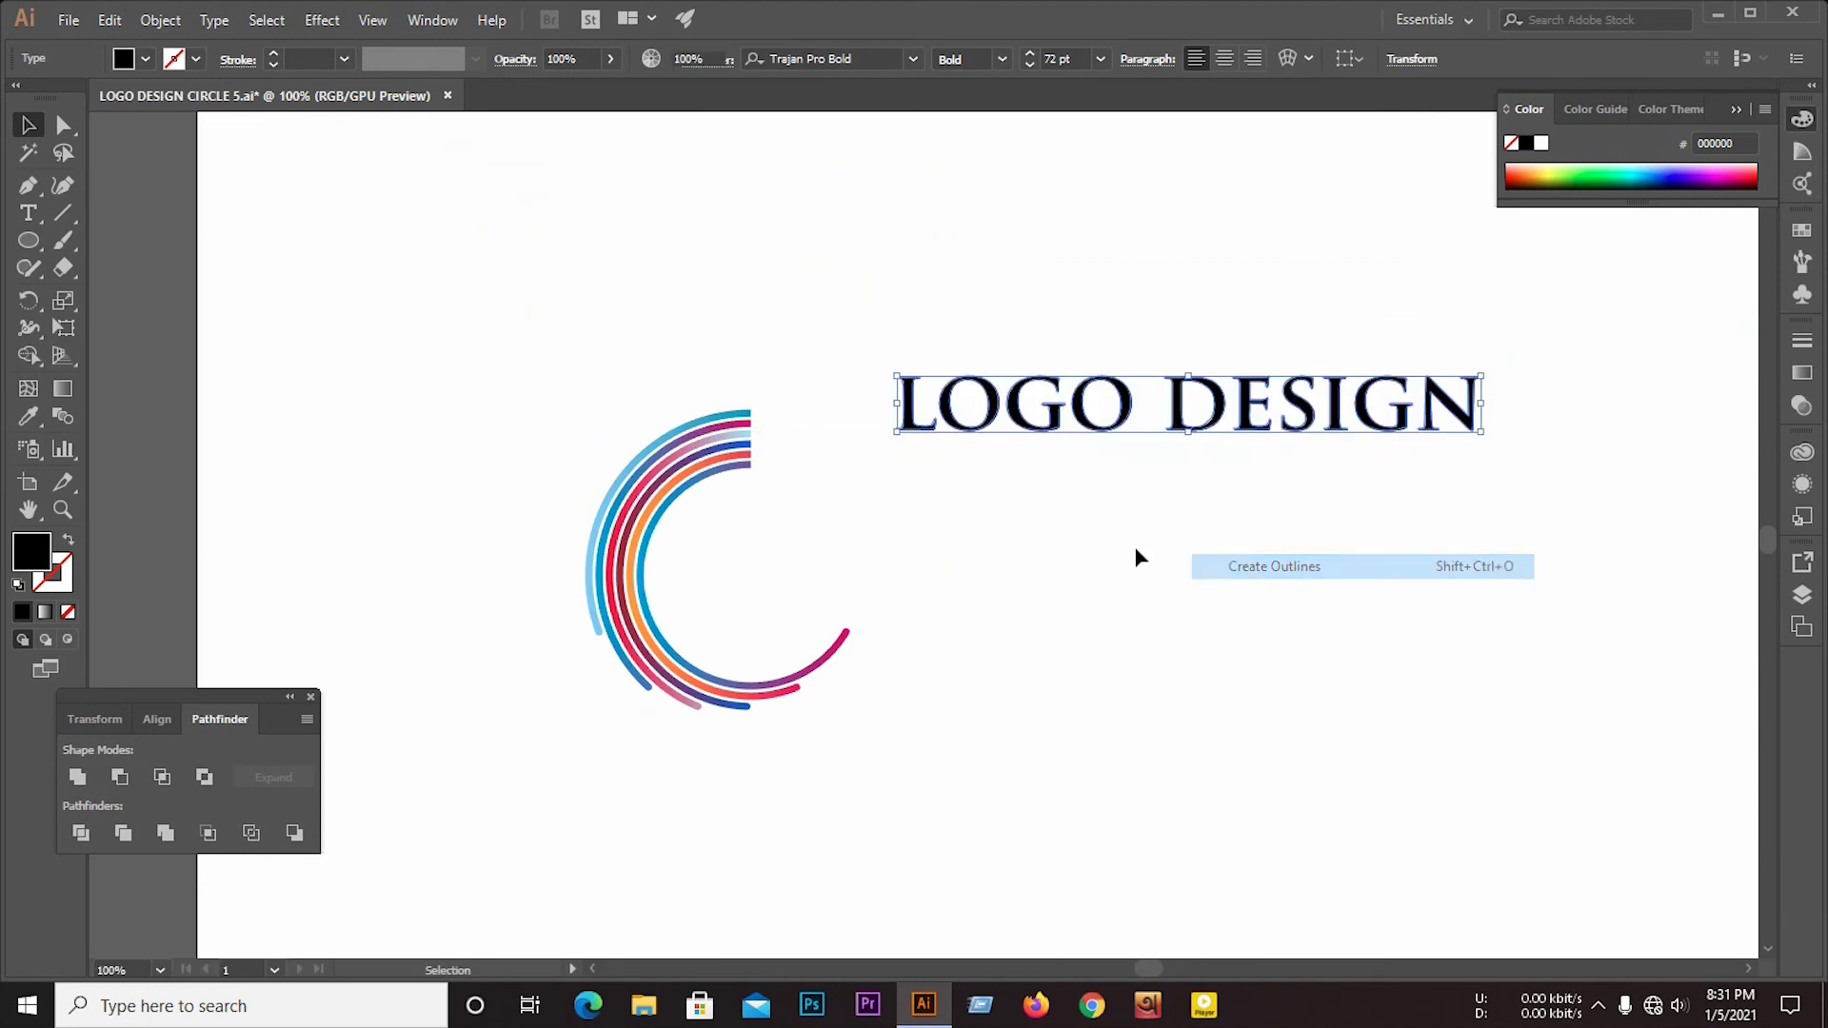
# Step: Enlarge the outlined LOGO DESIGN text to about 553 by 52 px and place it just beside the arcs' cut upper ends
pyautogui.click(914, 477)
pyautogui.moveTo(897, 440); pyautogui.dragTo(783, 473)
pyautogui.keyDown('alt'); pyautogui.scroll(4, 781, 461); pyautogui.keyUp('alt')
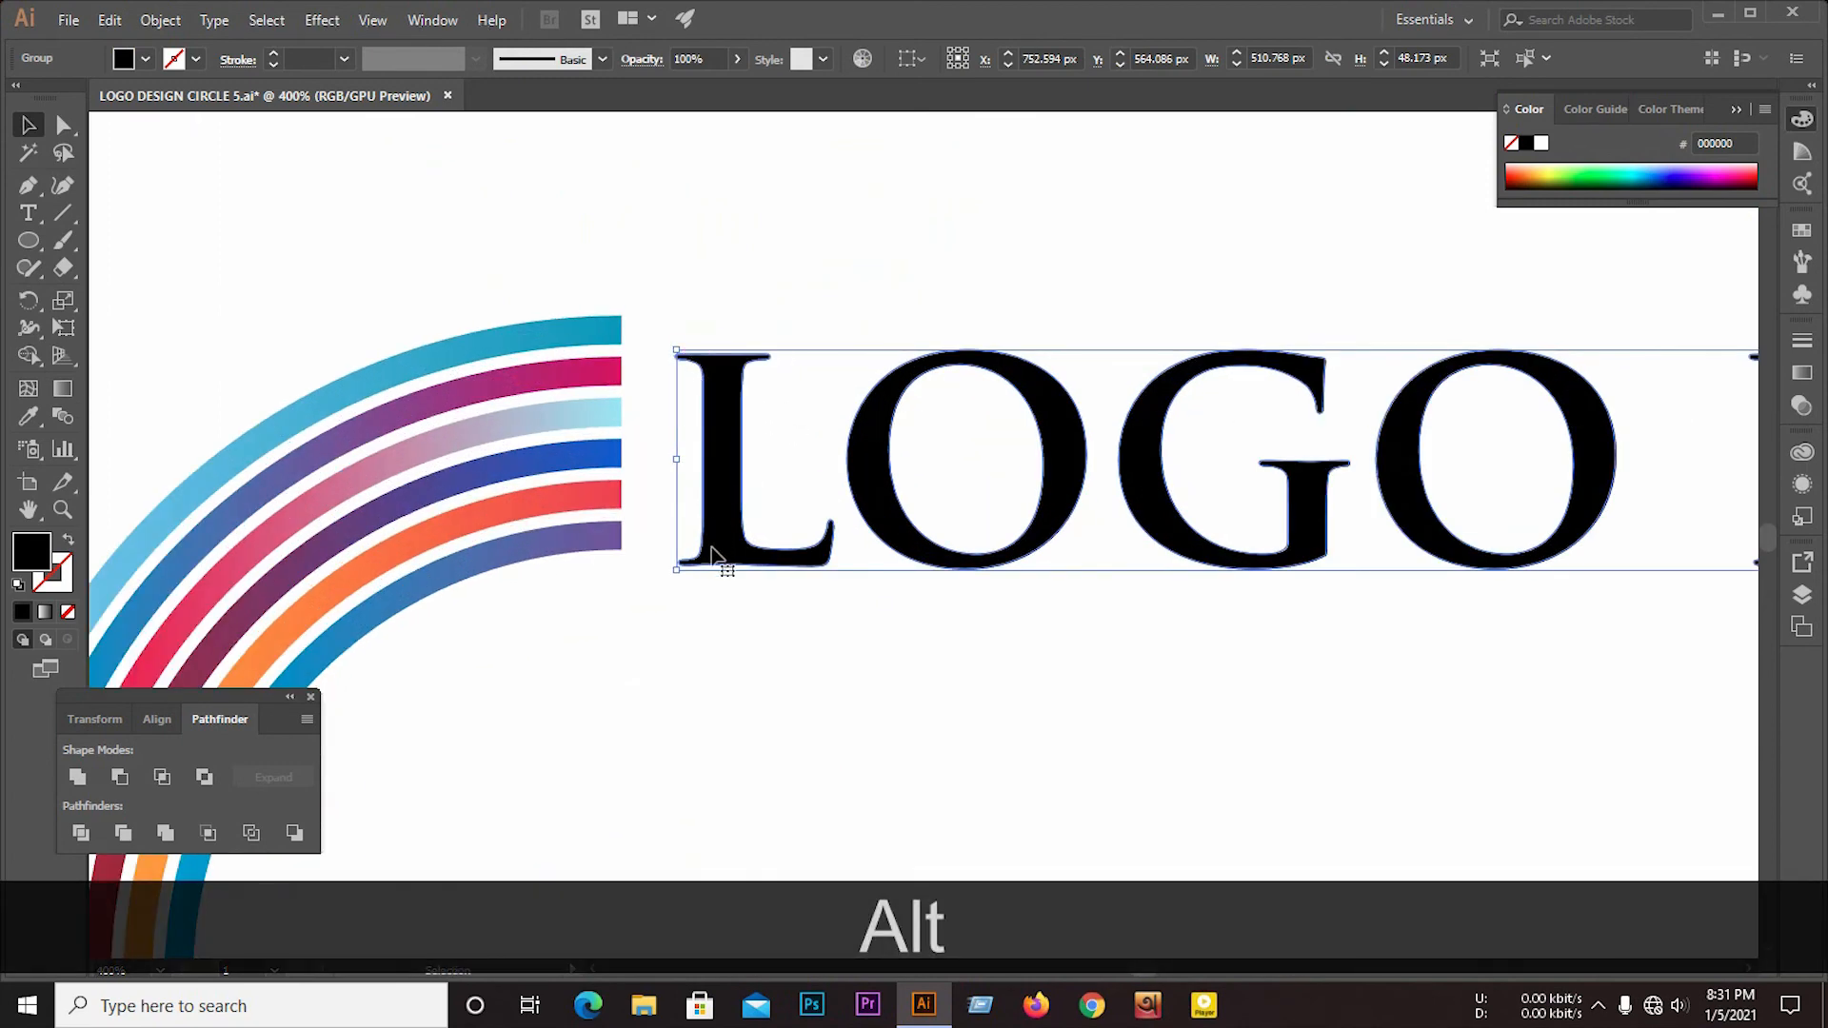
pyautogui.moveTo(696, 542); pyautogui.dragTo(692, 539)
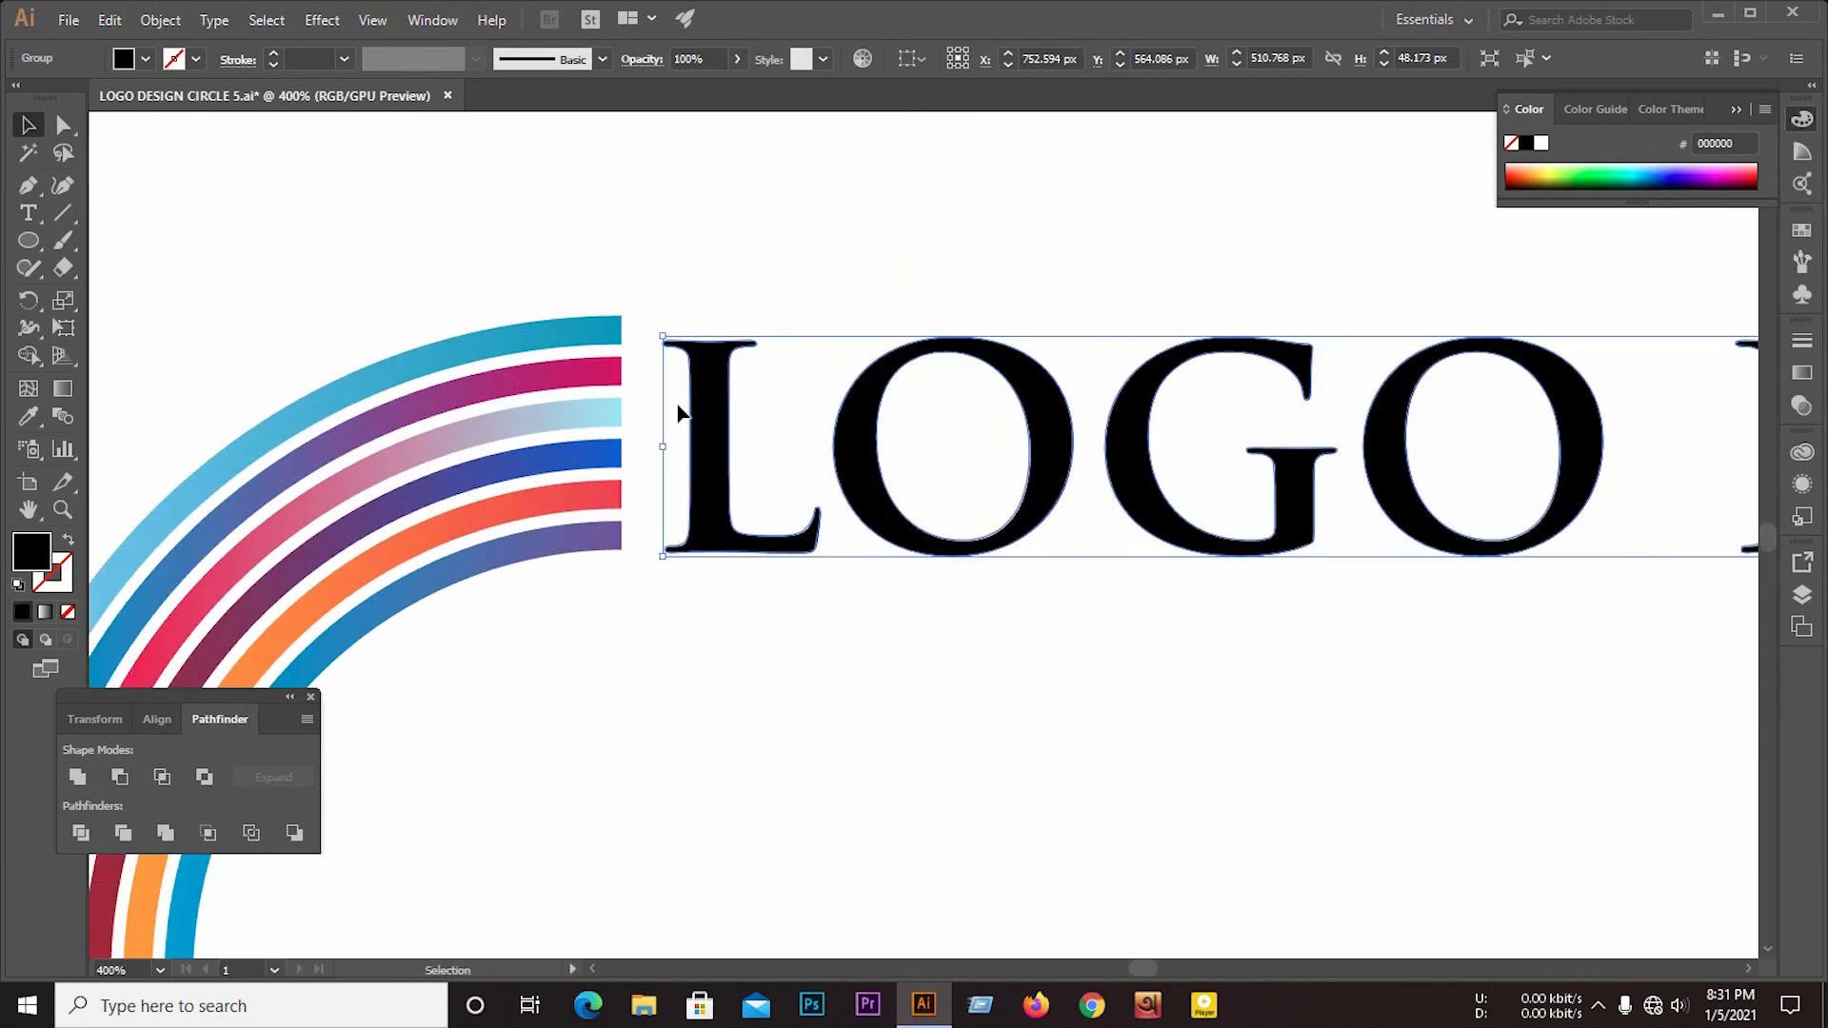
pyautogui.moveTo(665, 338); pyautogui.dragTo(473, 262)
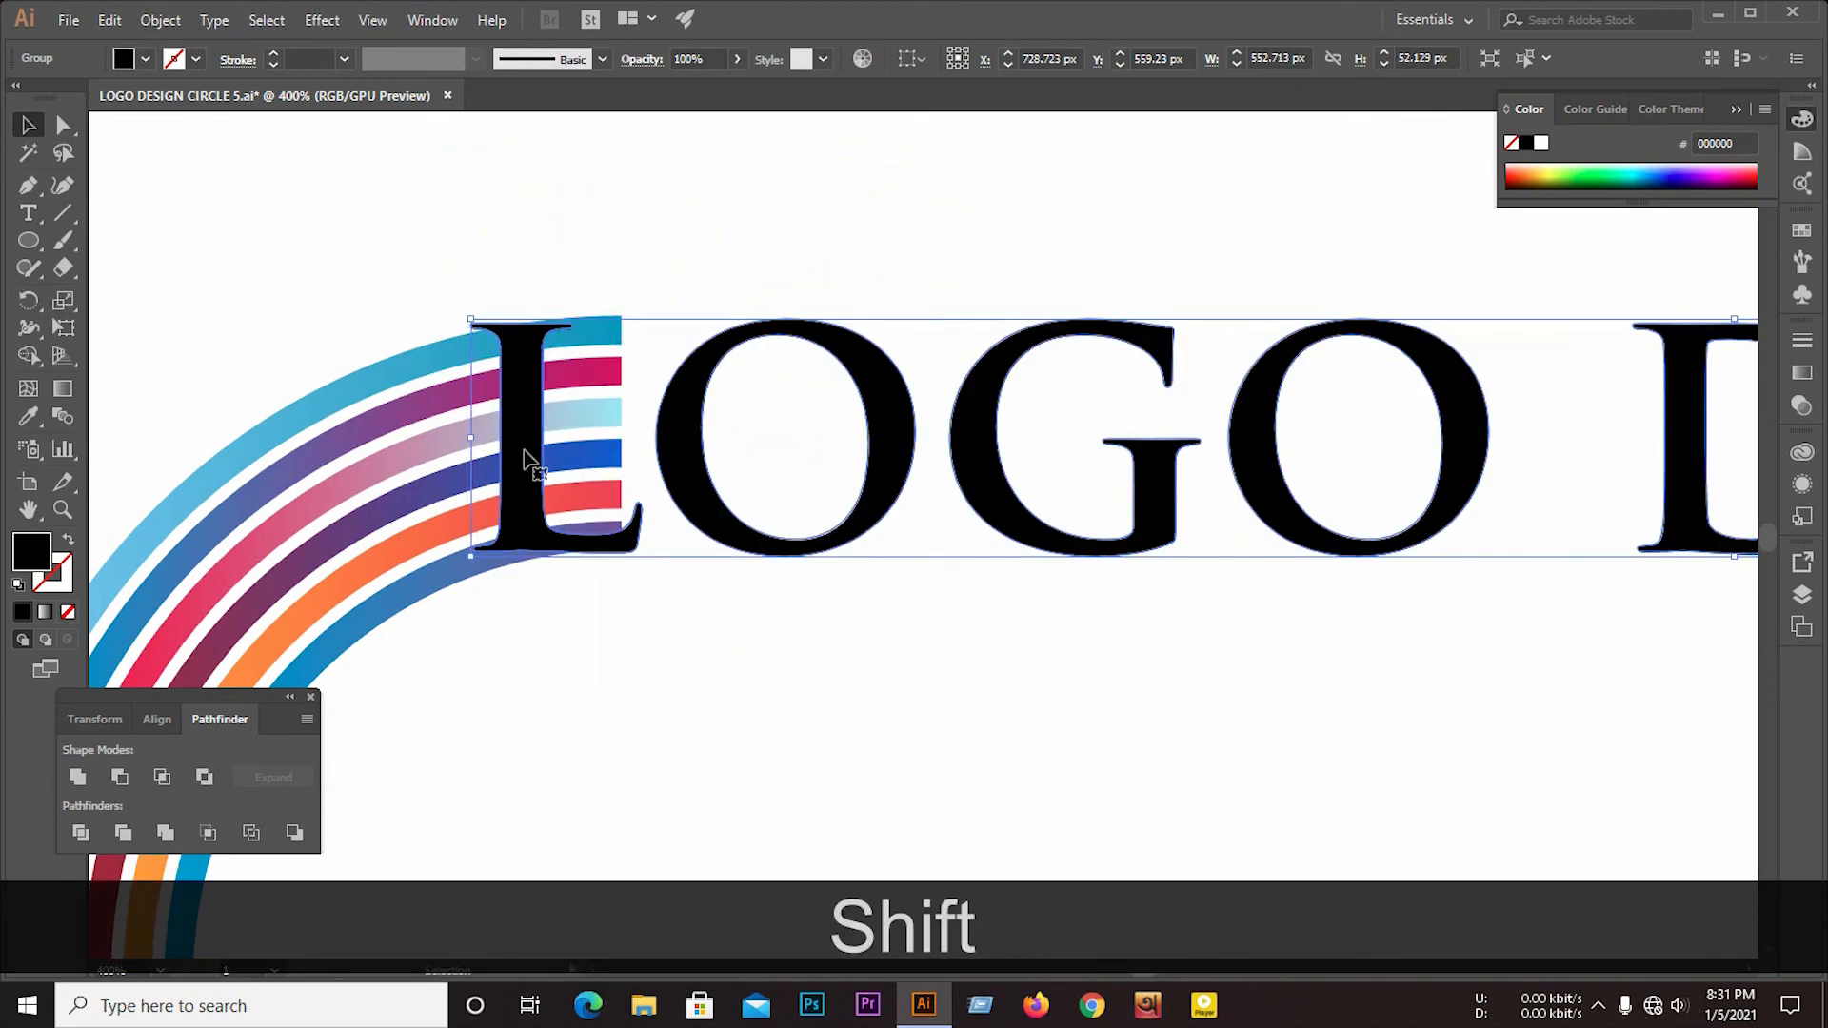
pyautogui.moveTo(523, 460); pyautogui.dragTo(721, 464)
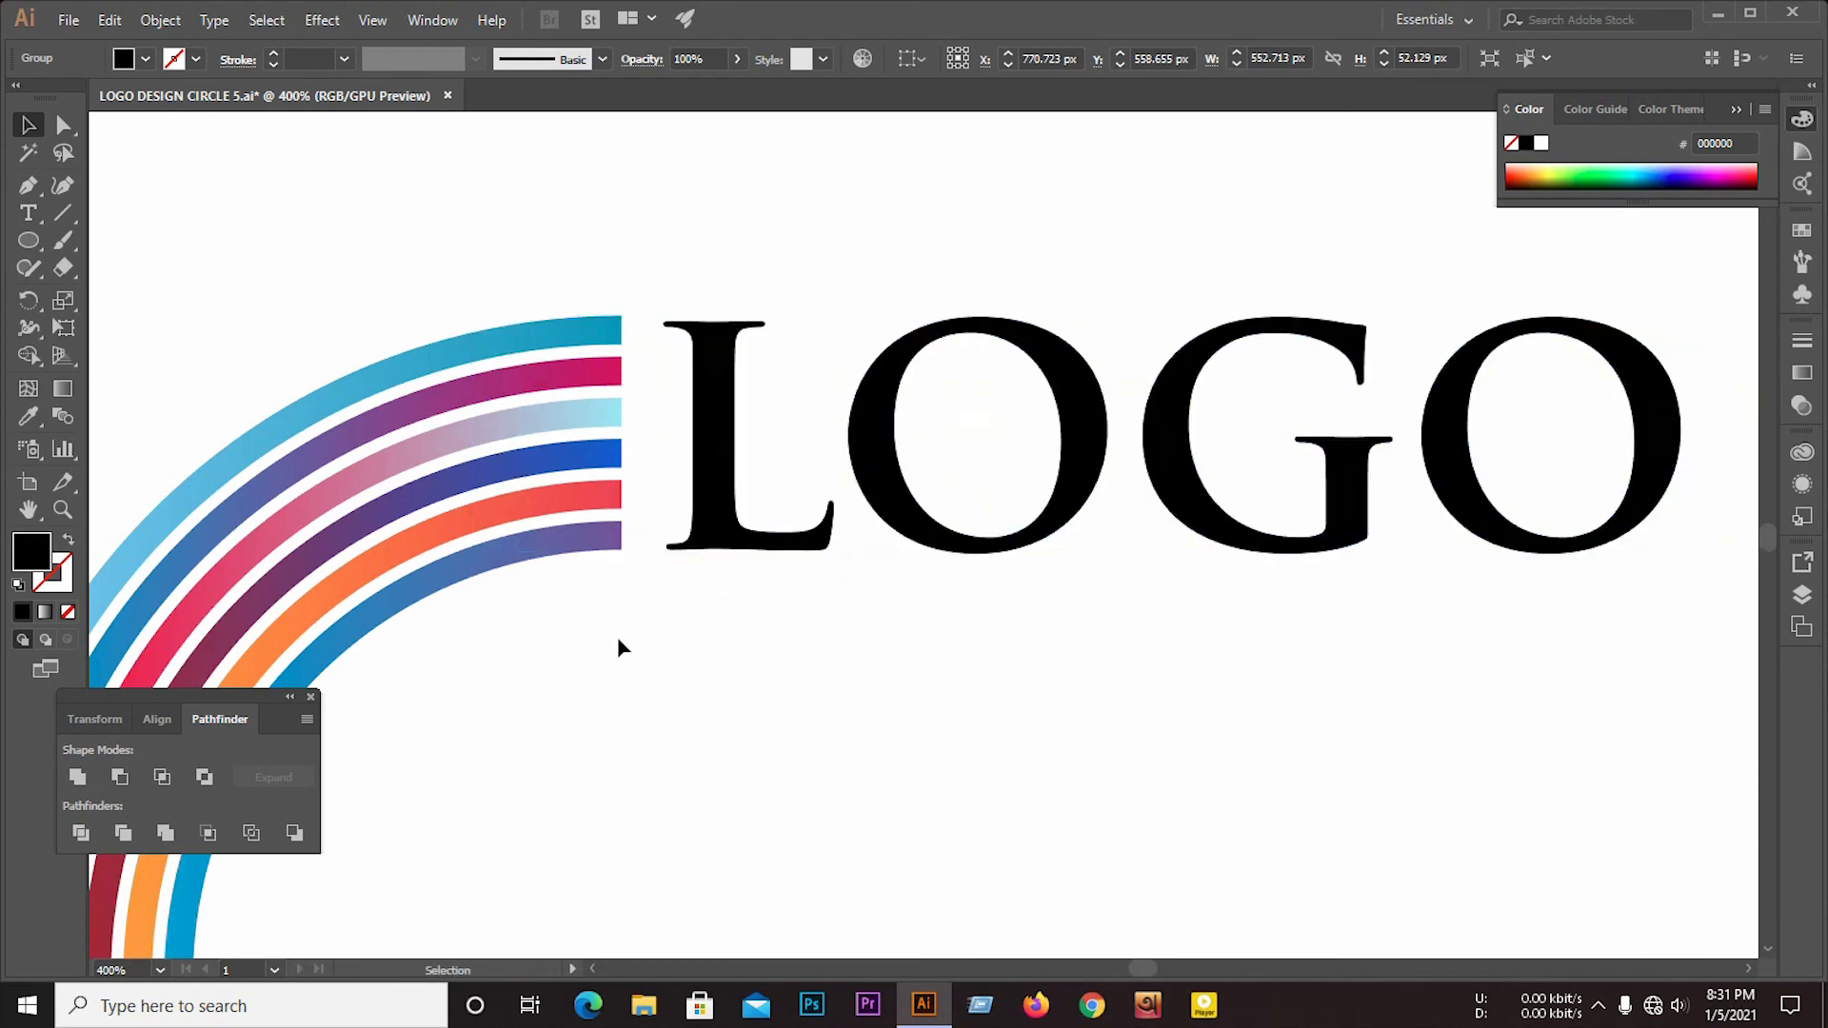
# Step: Duplicate the arc group, rotate the copy 180 degrees, and place its cut ends against the end of LOGO DESIGN
pyautogui.scroll(-4, 618, 647)
pyautogui.moveTo(395, 593); pyautogui.dragTo(1443, 417)
pyautogui.moveTo(1492, 354); pyautogui.dragTo(1211, 593)
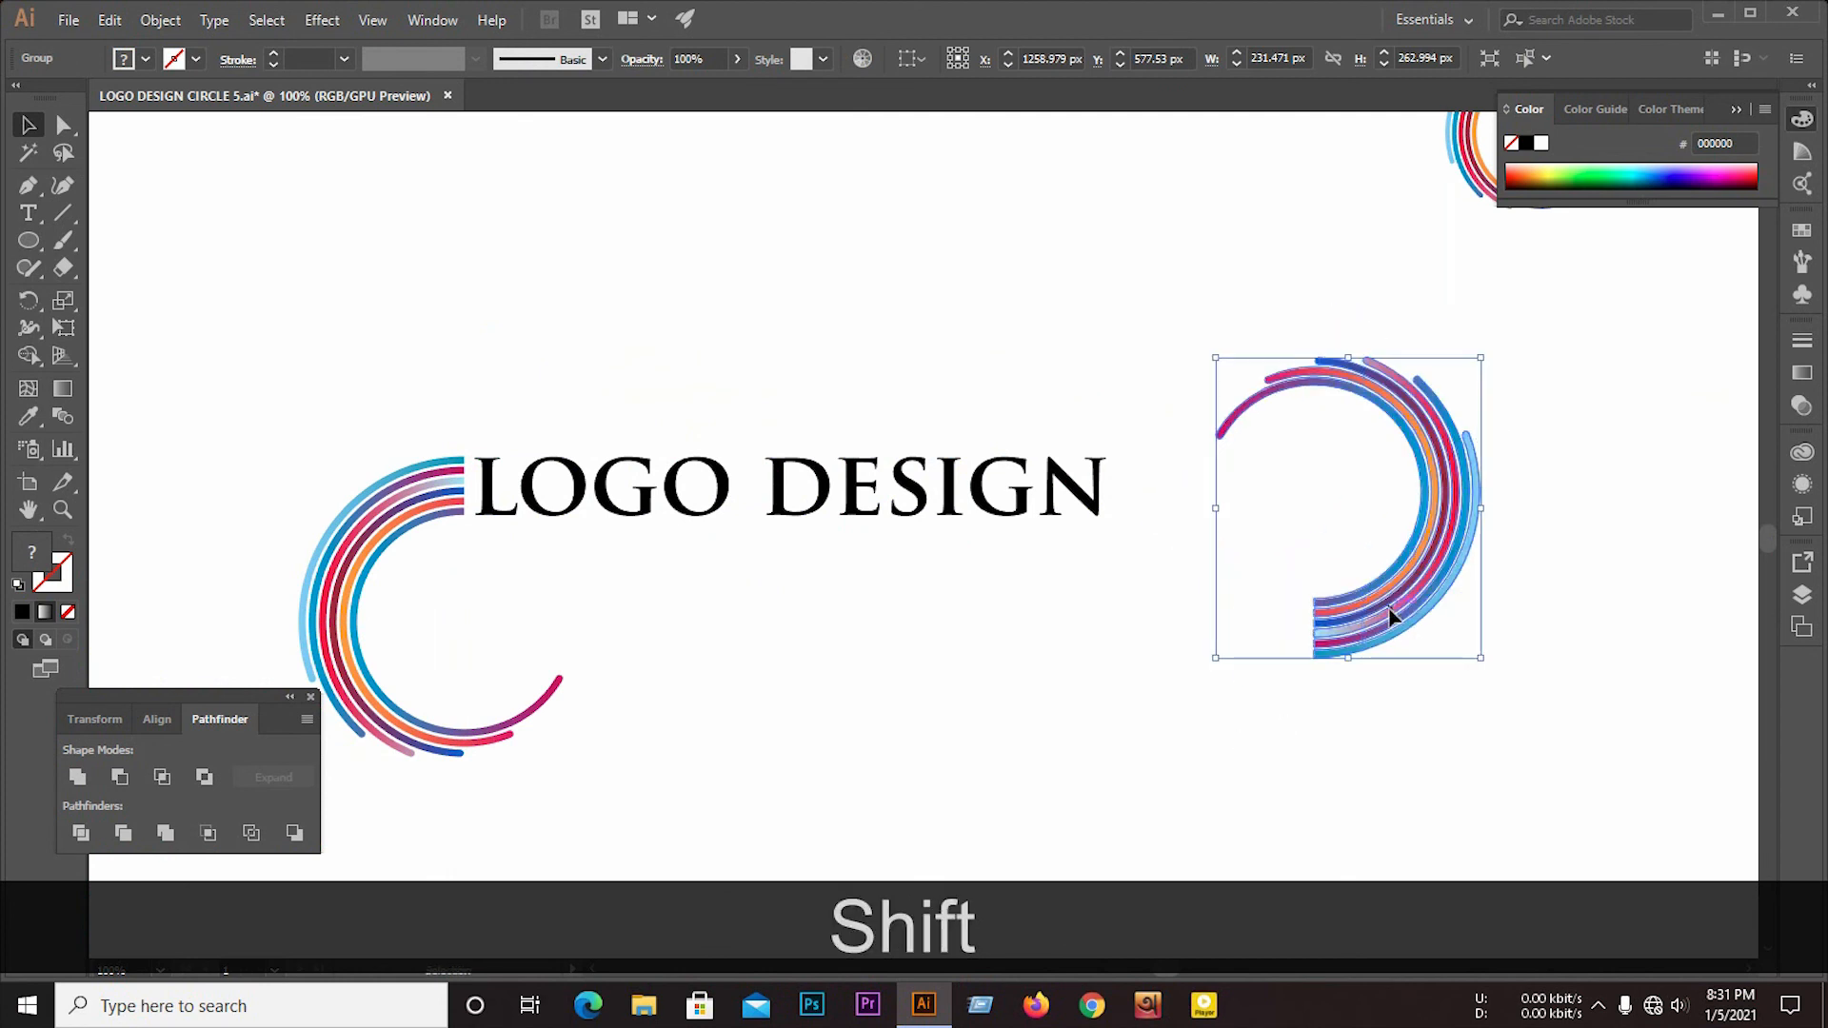
pyautogui.moveTo(1391, 617); pyautogui.dragTo(1195, 476)
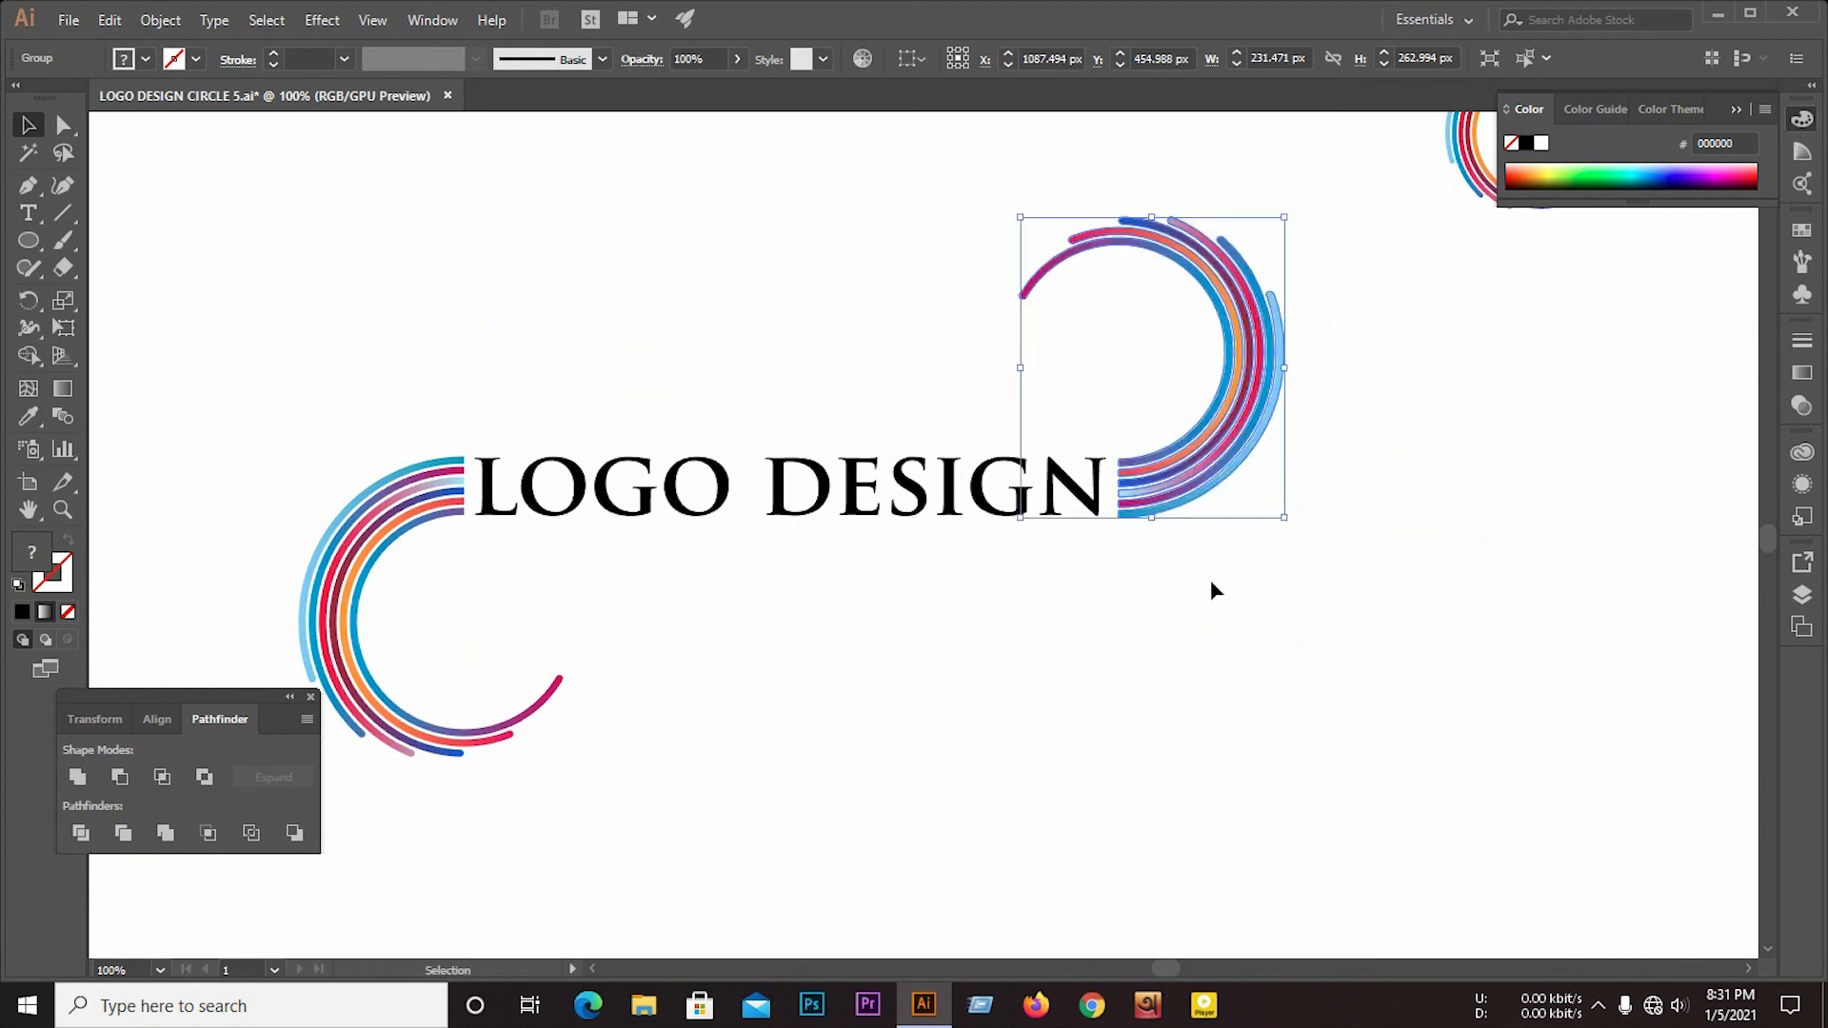
pyautogui.click(1205, 583)
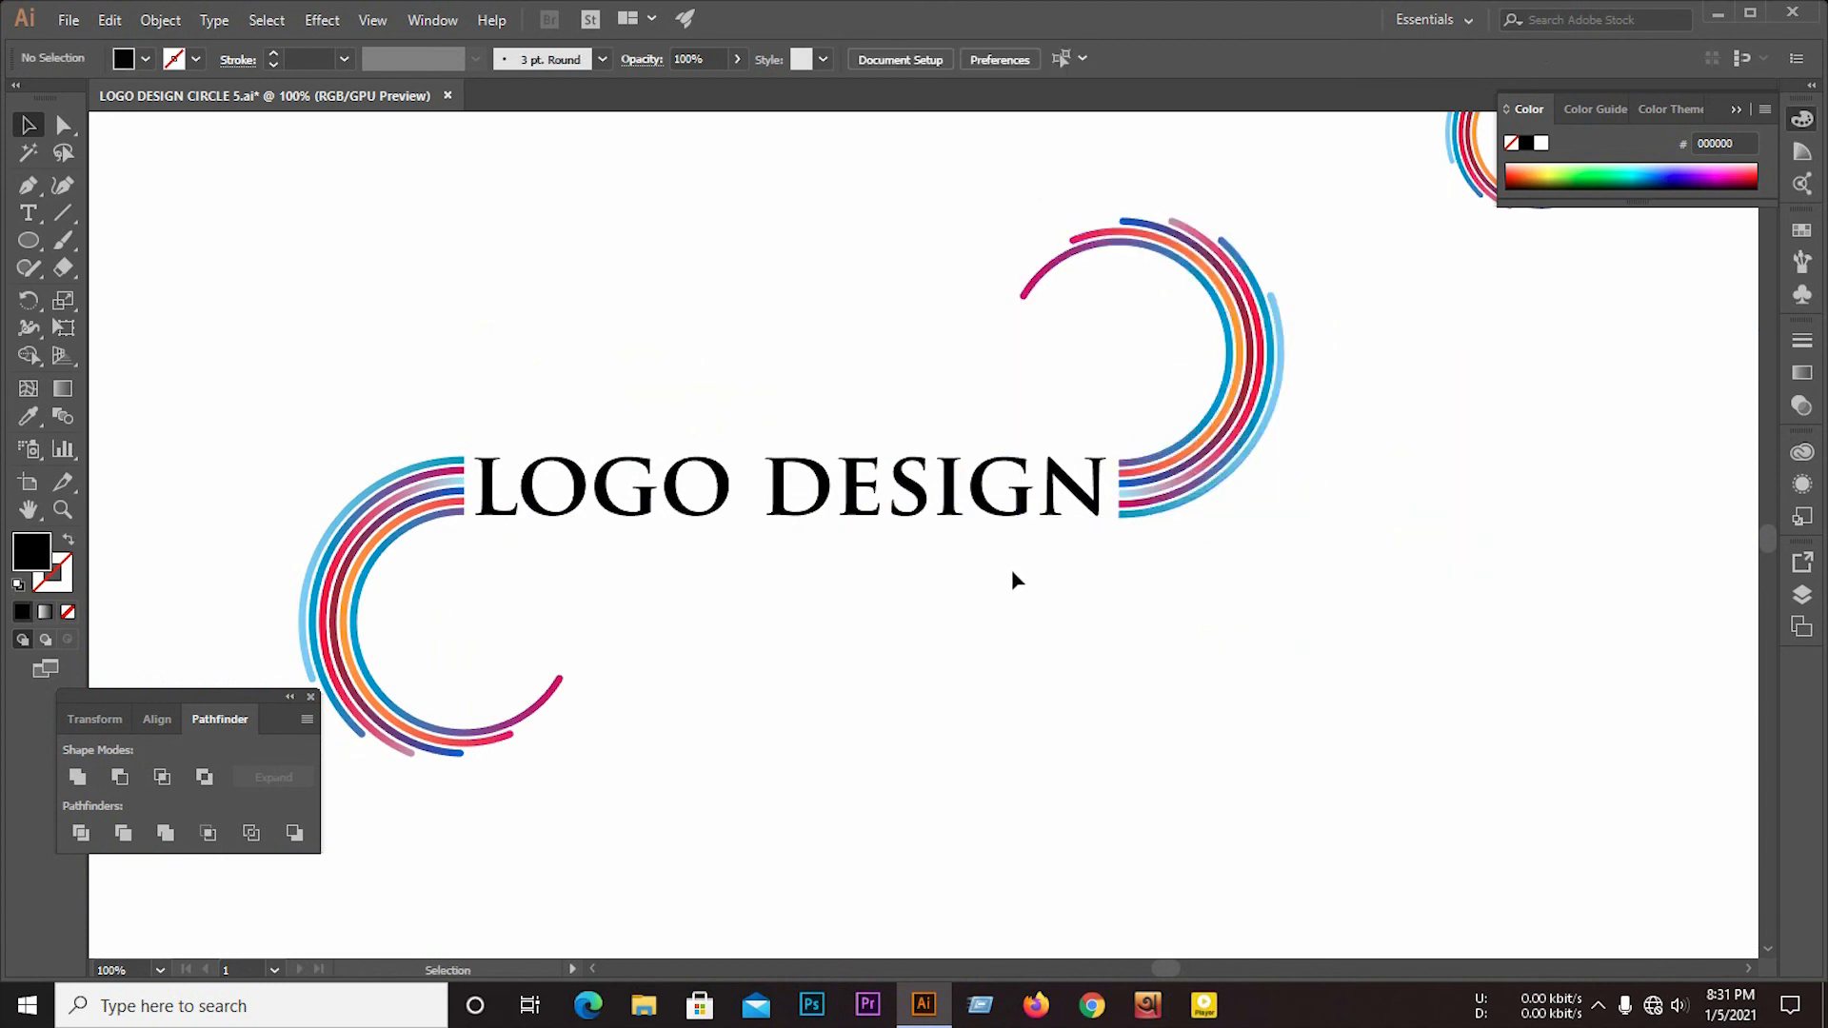
# Step: Recolour the LOGO DESIGN outlines with the dark blue 395784 sampled from the sample logo's title, and deselect them
pyautogui.click(1064, 481)
pyautogui.click(27, 420)
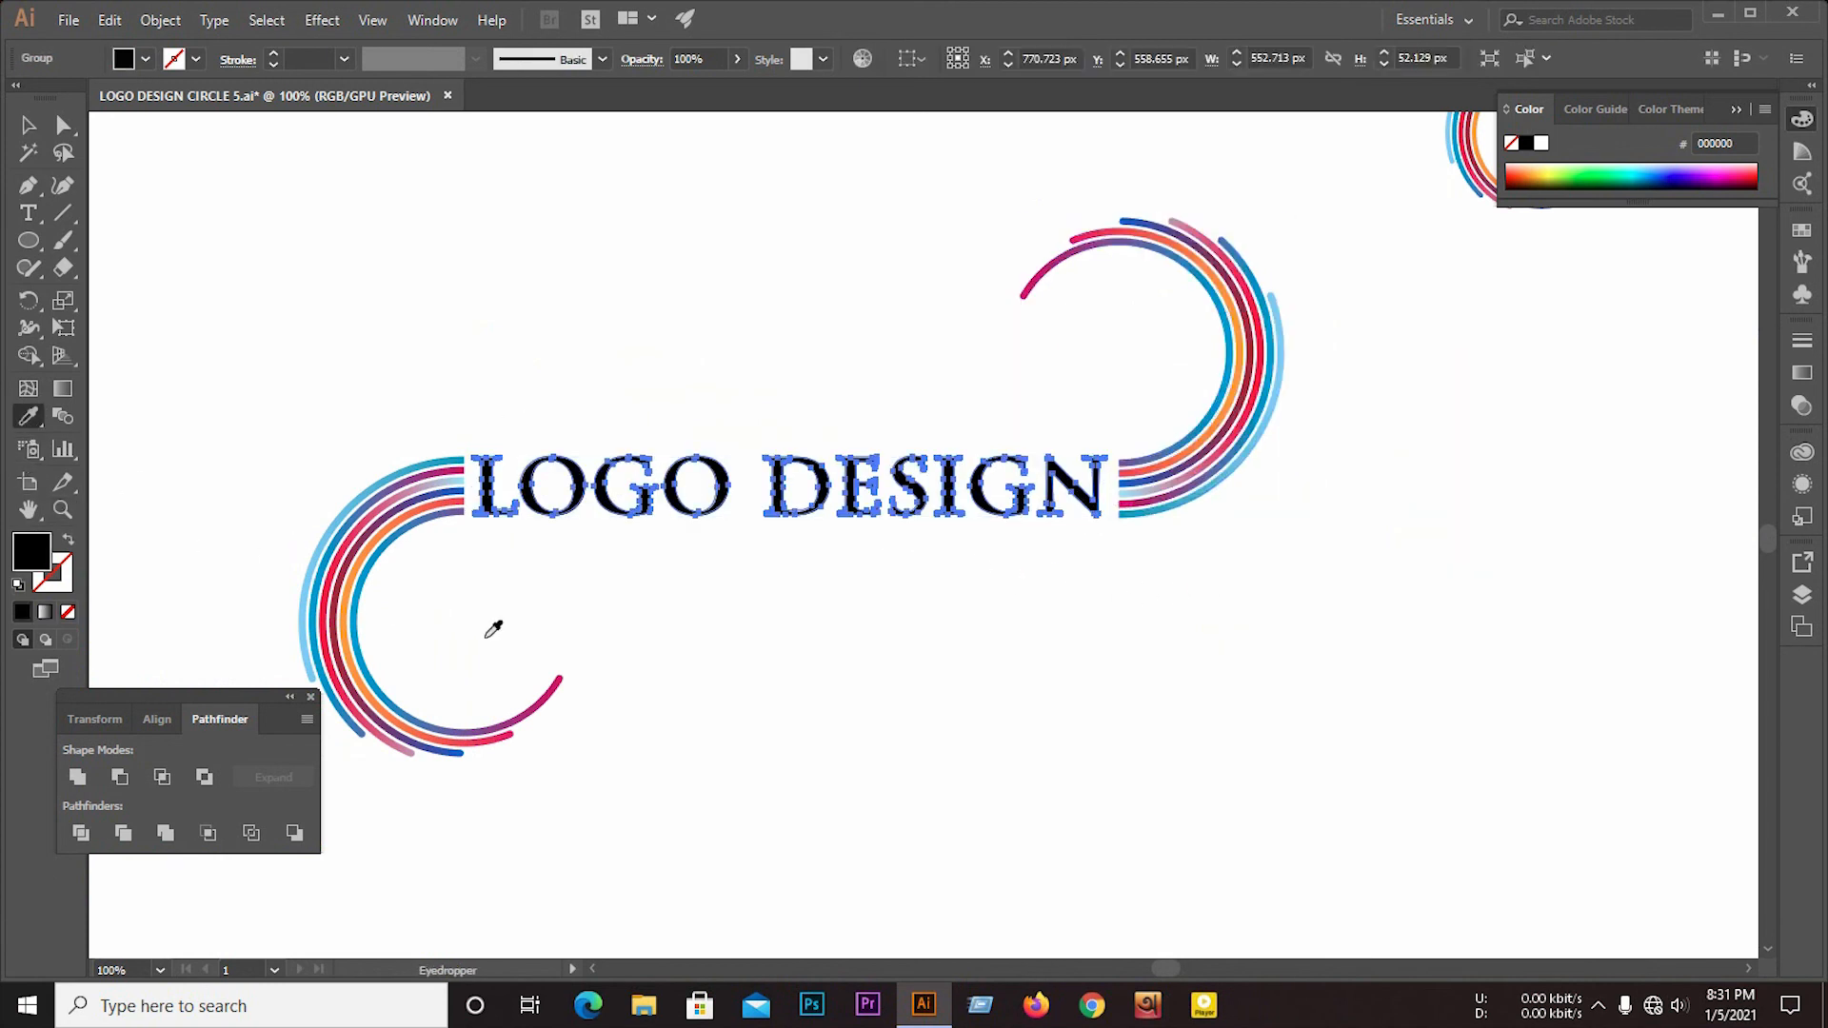
pyautogui.scroll(-2, 490, 631)
pyautogui.scroll(5, 1104, 347)
pyautogui.click(1109, 347)
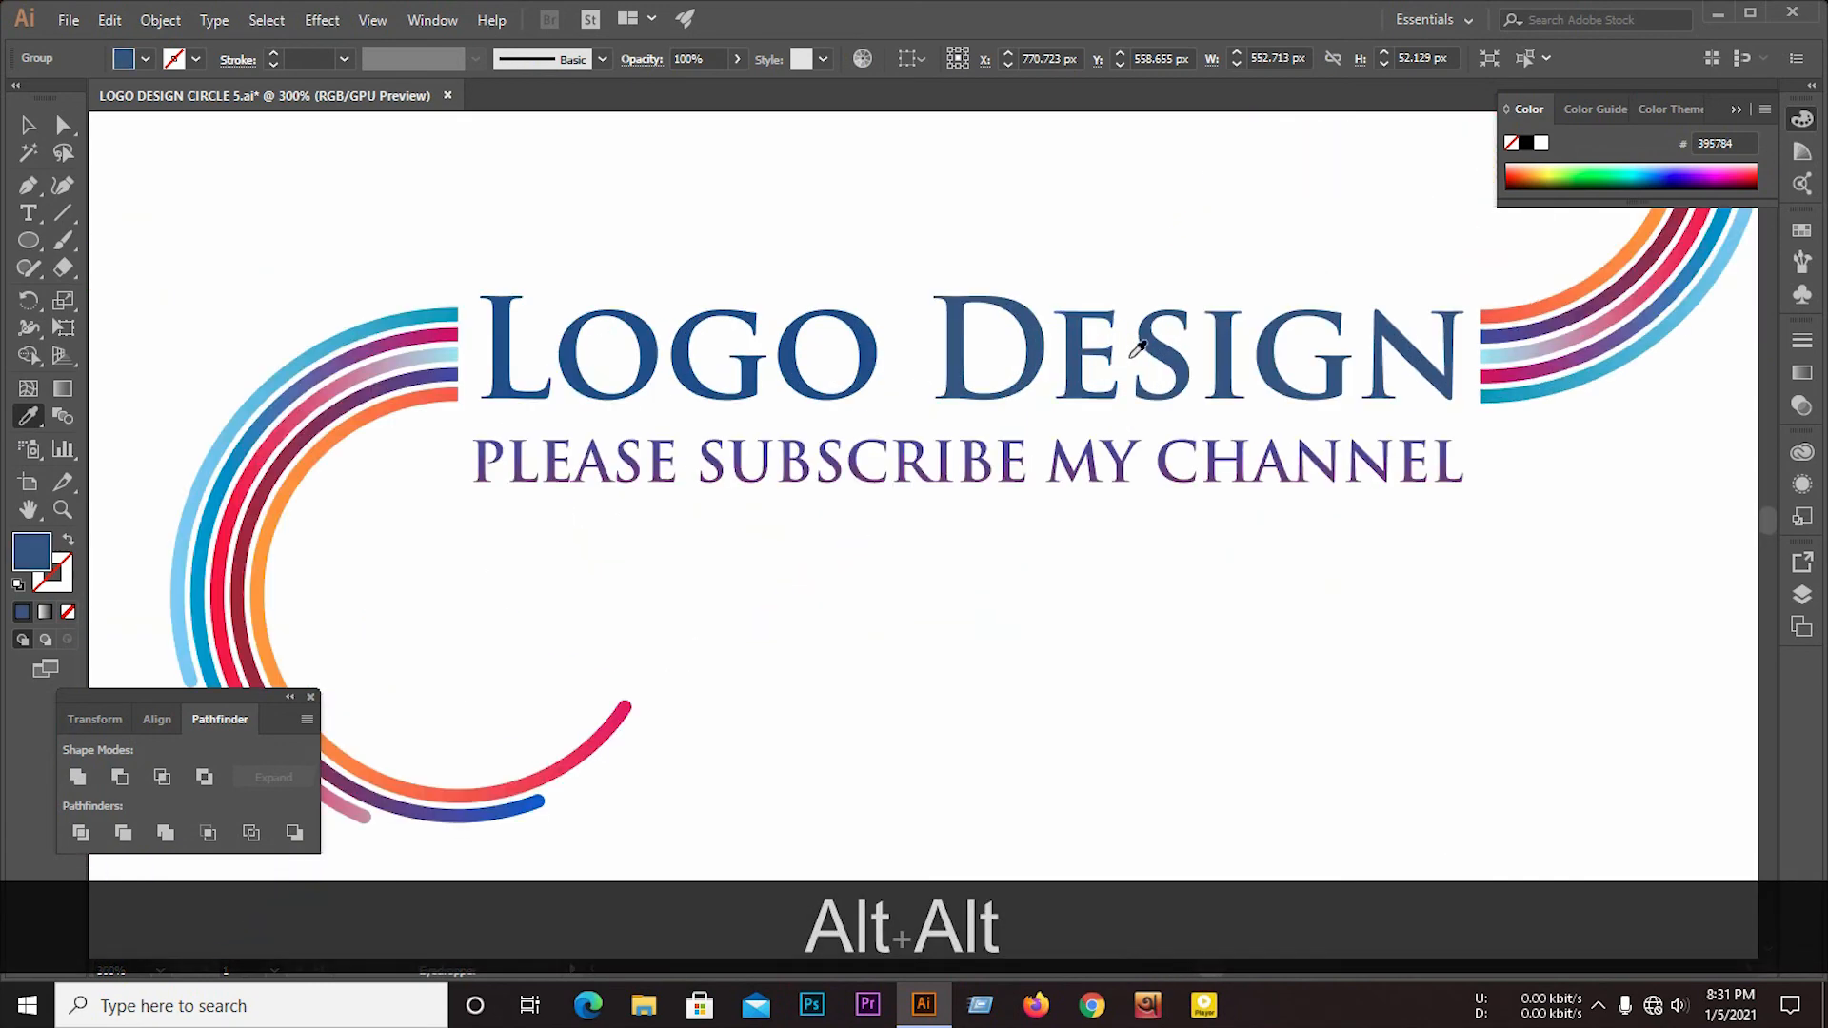
pyautogui.scroll(-2, 1198, 352)
pyautogui.scroll(-1, 1559, 324)
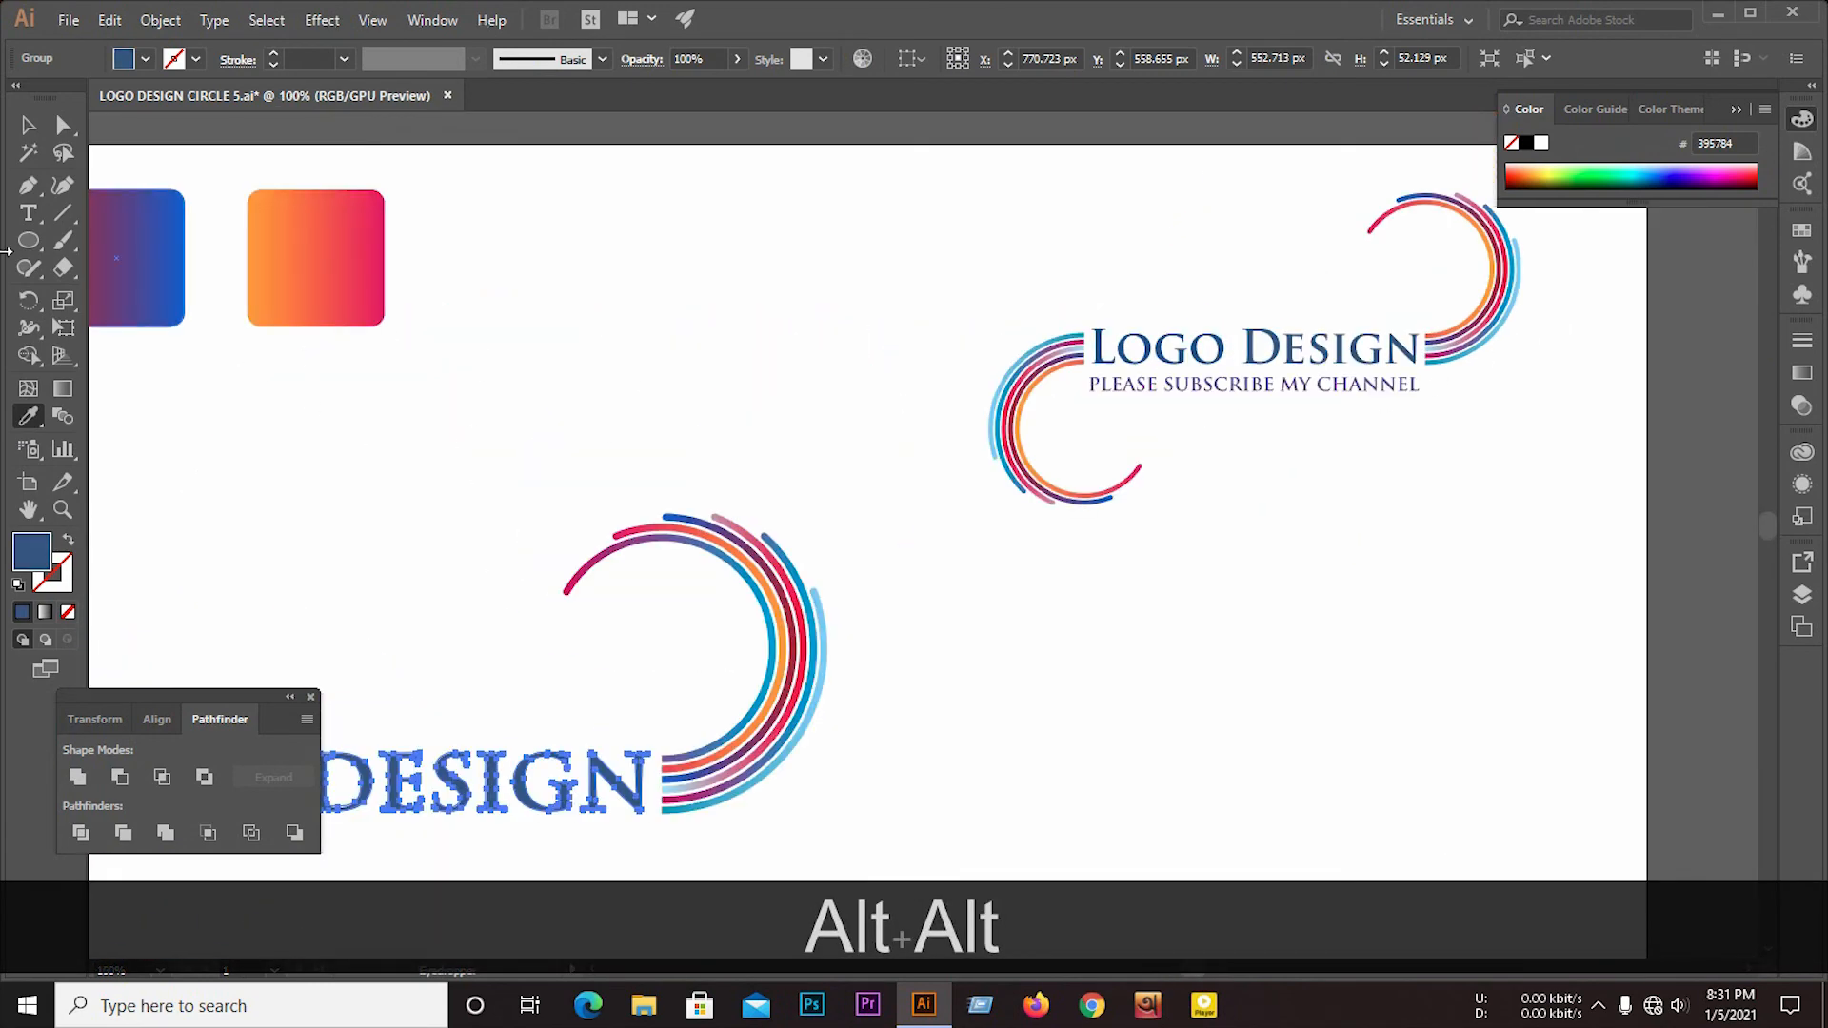
pyautogui.click(26, 127)
pyautogui.click(1369, 583)
# Step: Copy the PLEASE SUBSCRIBE MY CHANNEL line from the sample logo to below the new LOGO DESIGN text
pyautogui.scroll(-2, 1499, 459)
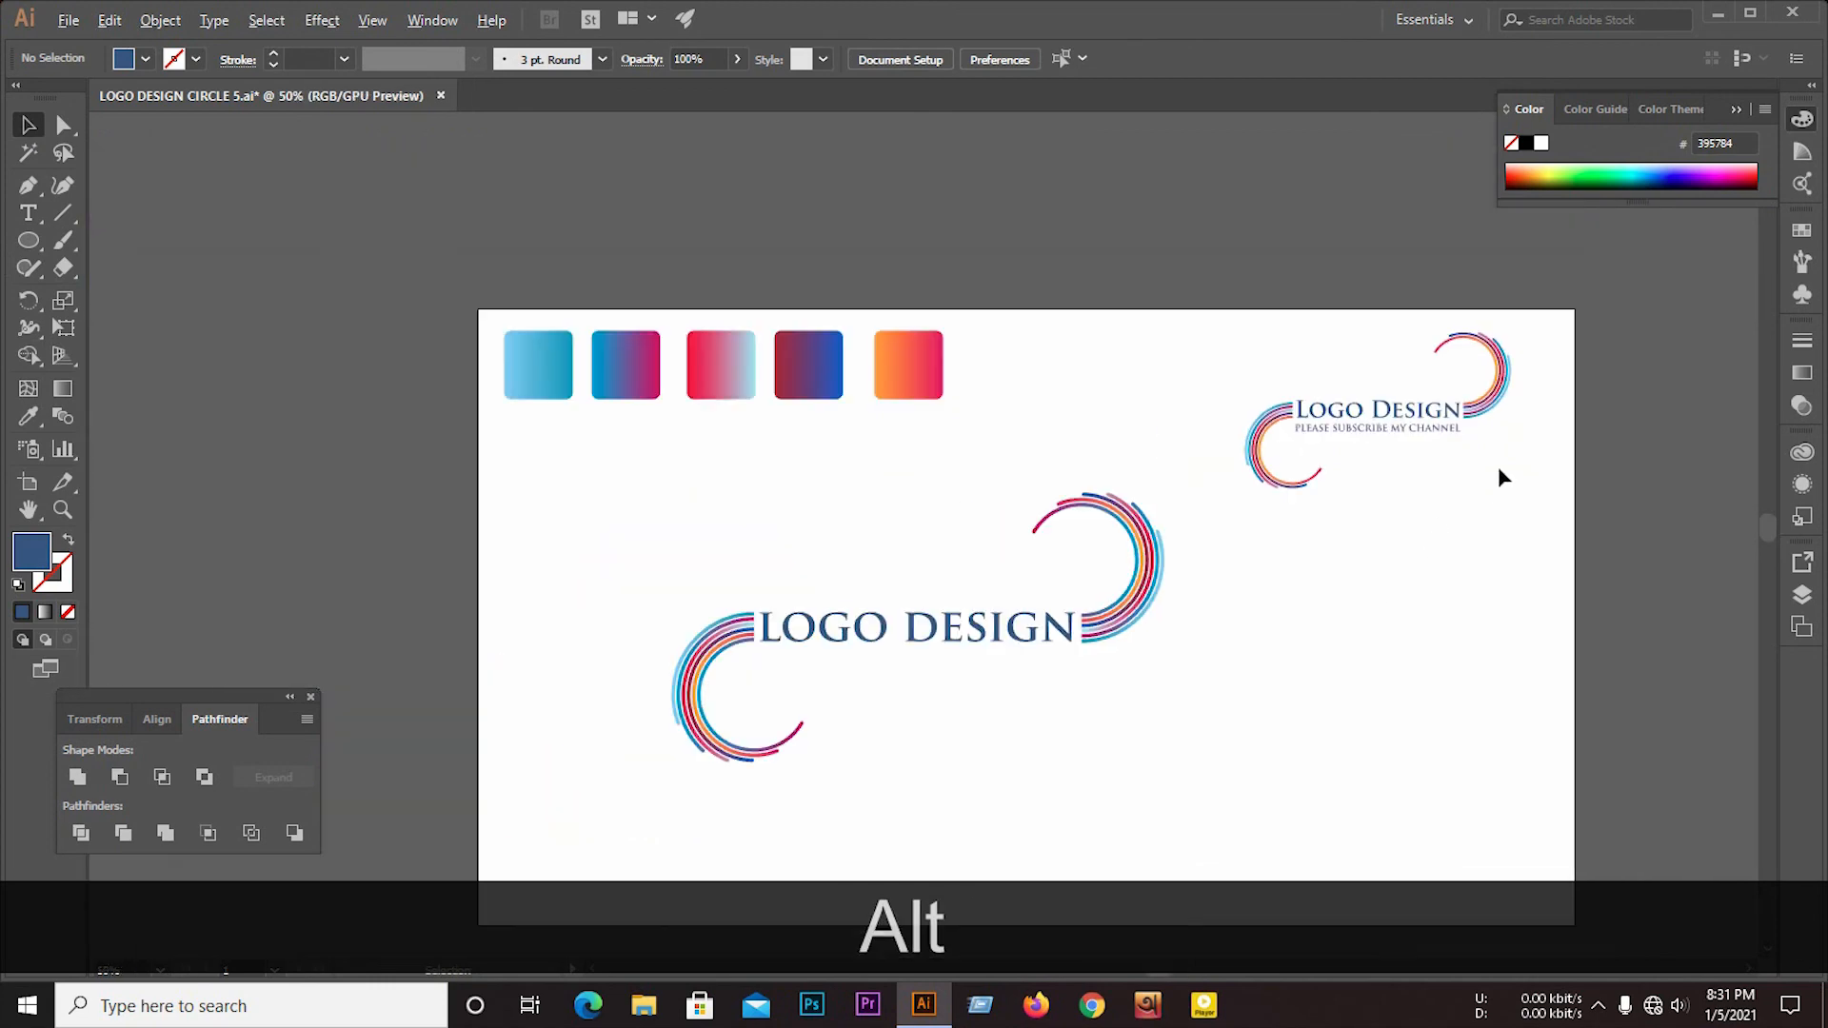
pyautogui.scroll(2, 831, 710)
pyautogui.scroll(-1, 471, 539)
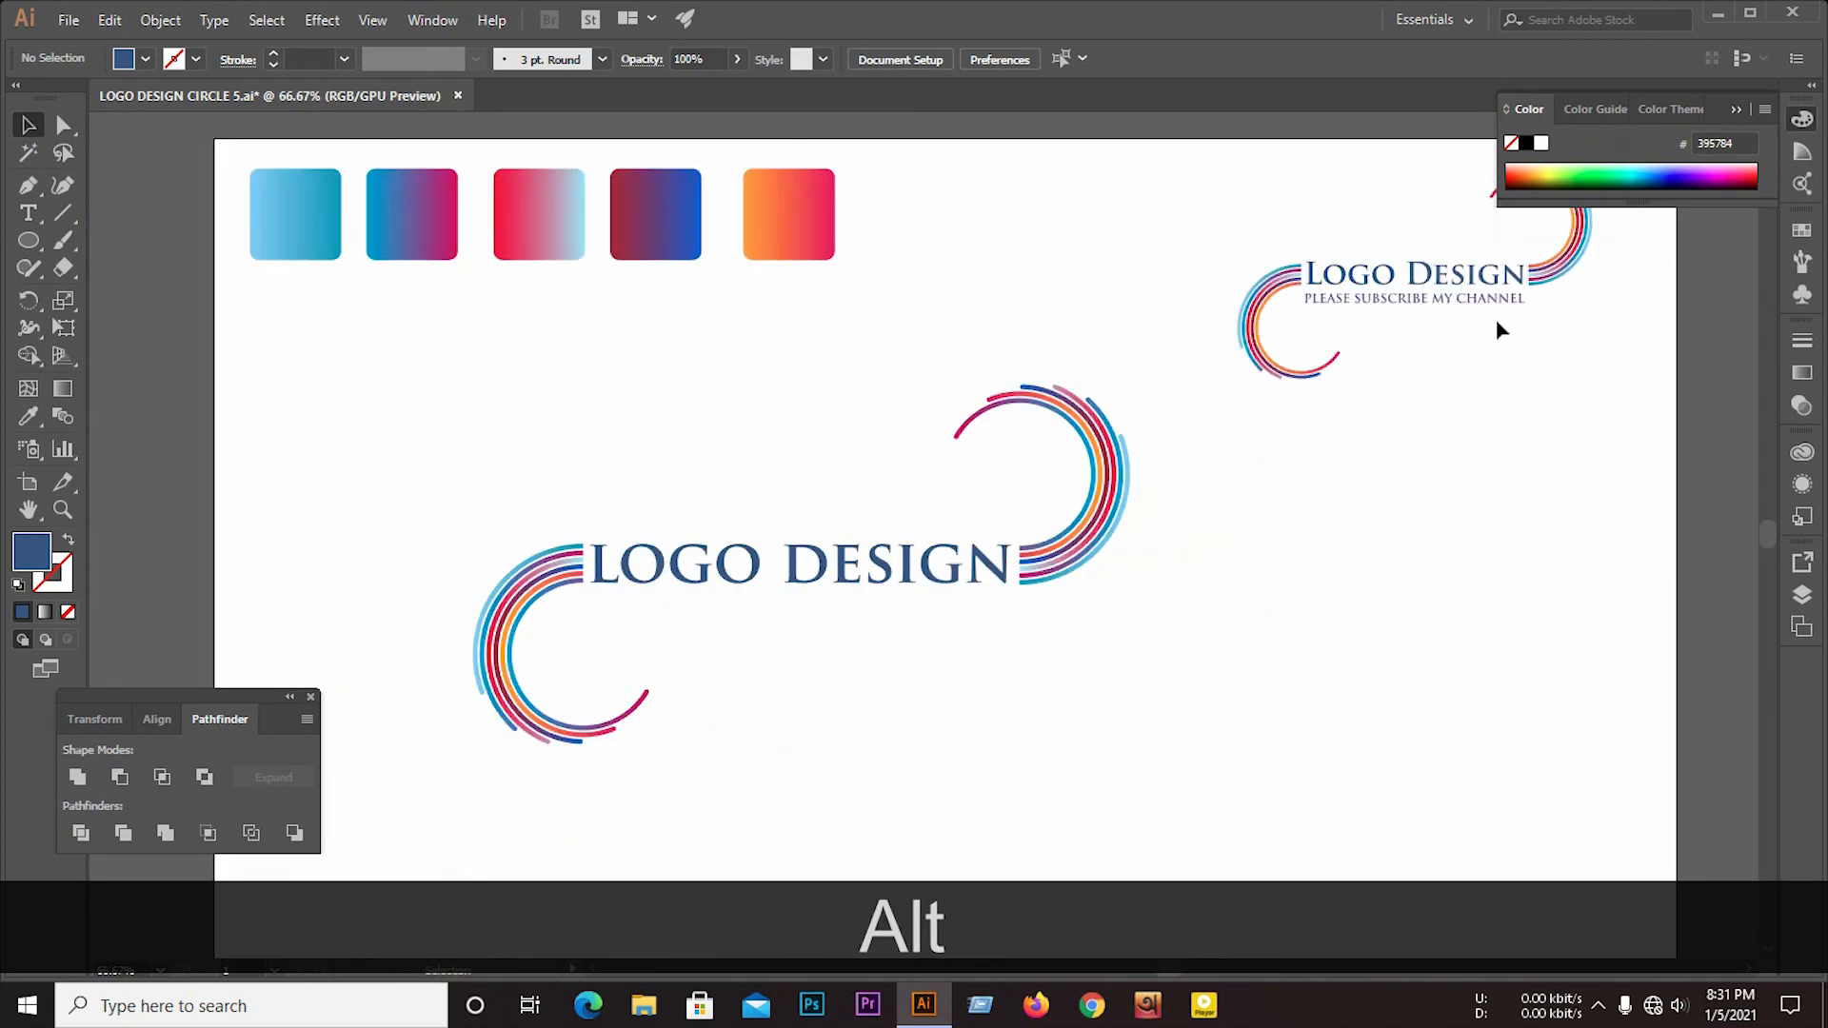
pyautogui.scroll(2, 1419, 312)
pyautogui.click(1225, 294)
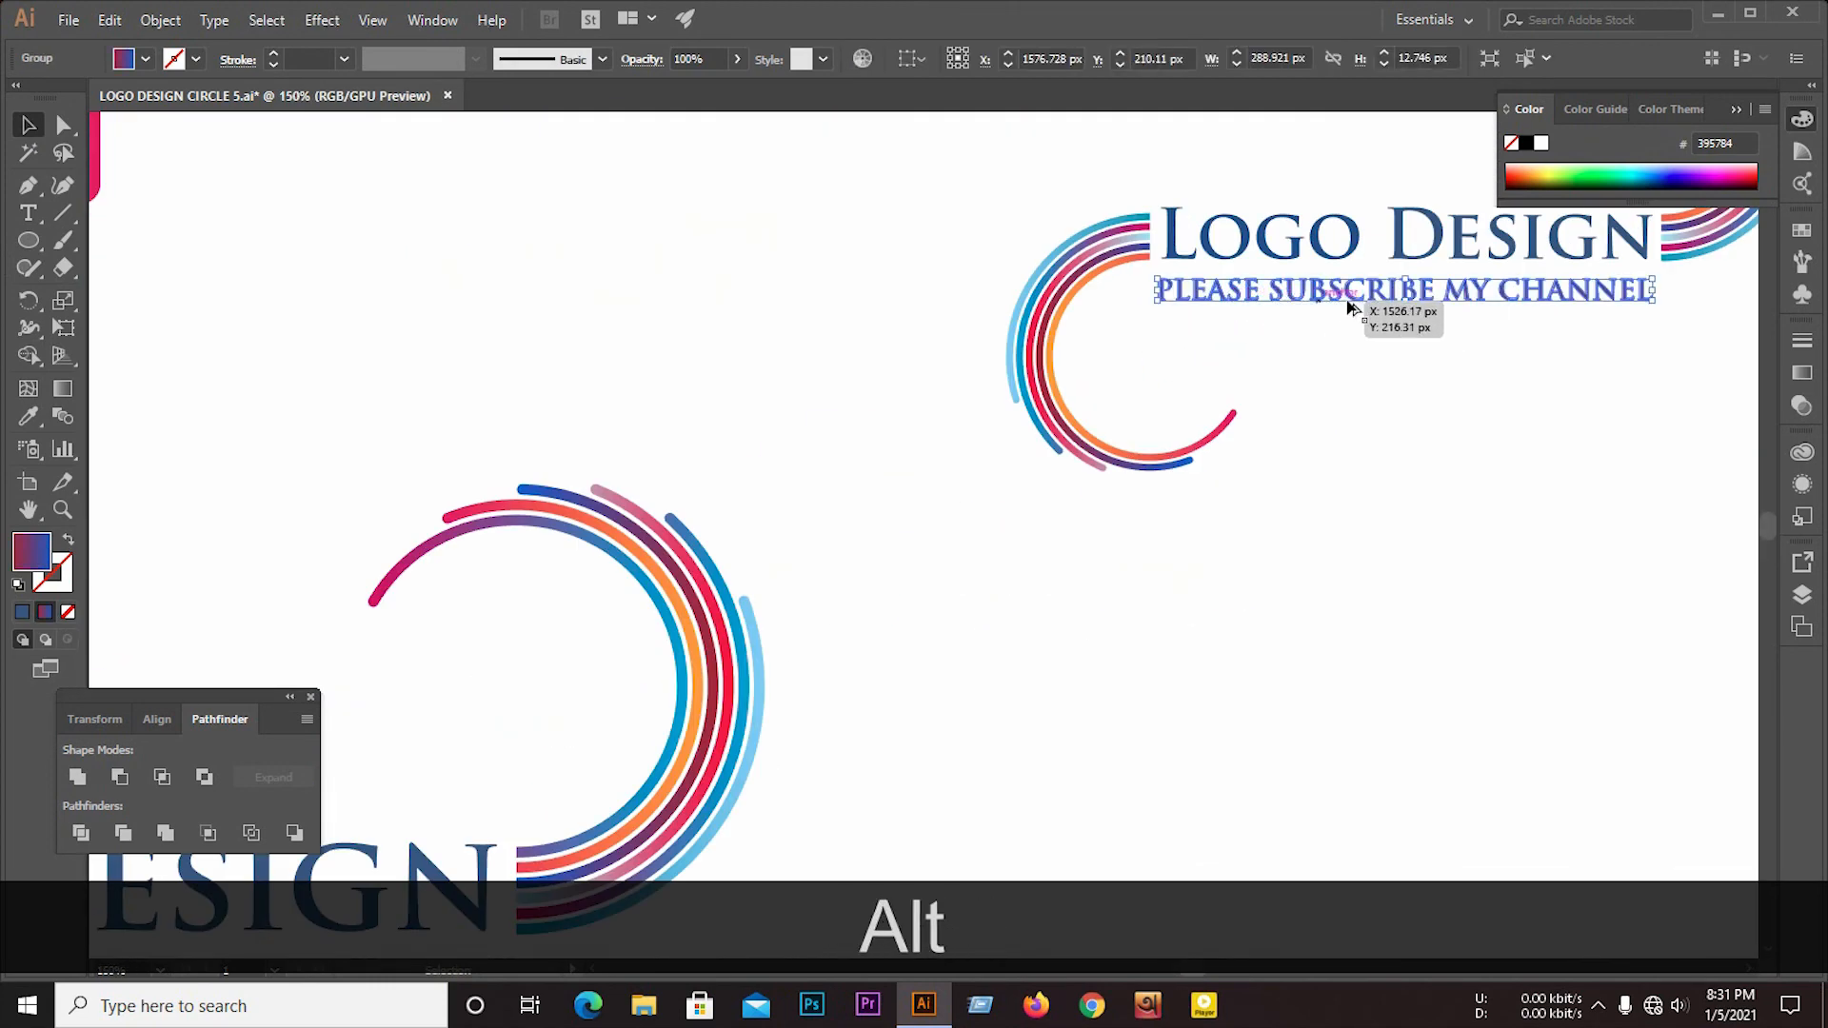
pyautogui.scroll(-1, 1441, 289)
pyautogui.moveTo(1438, 293); pyautogui.dragTo(746, 759)
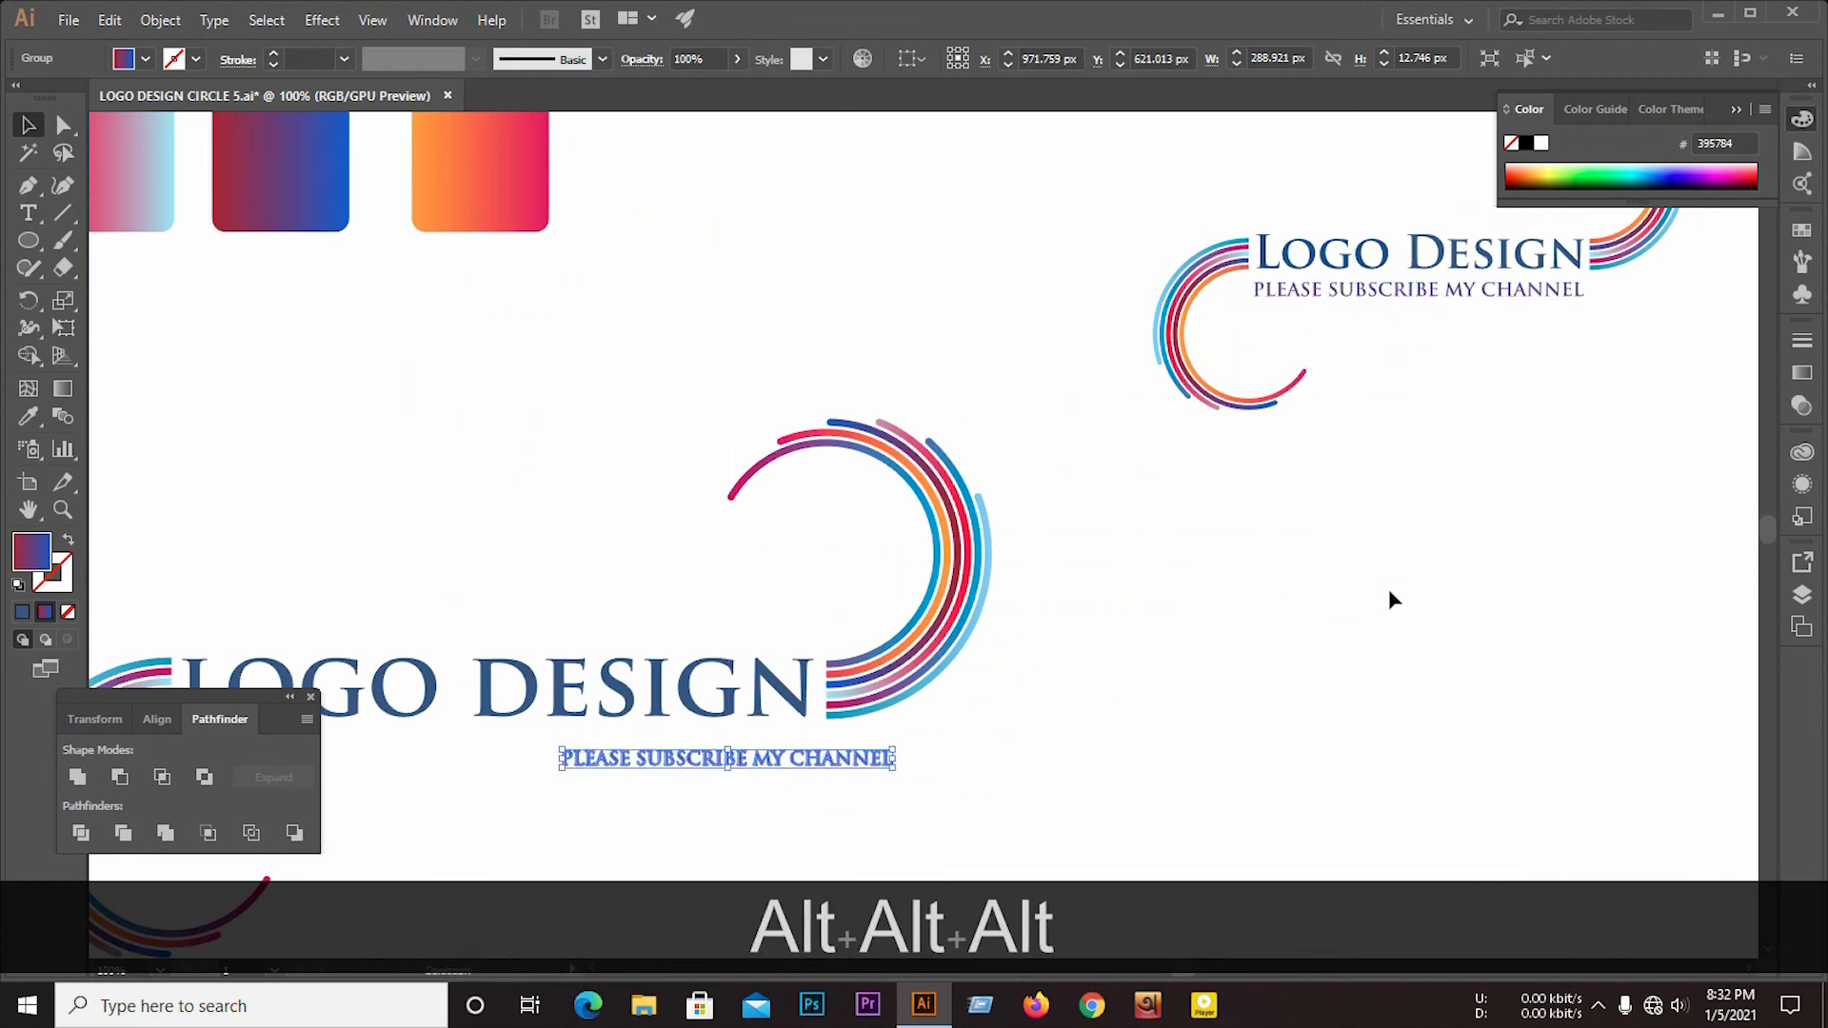
# Step: Align the copied tagline with the start of LOGO DESIGN and enlarge it proportionally to about 550 by 24 px
pyautogui.scroll(-1, 1389, 594)
pyautogui.scroll(2, 716, 753)
pyautogui.moveTo(1156, 649); pyautogui.dragTo(530, 620)
pyautogui.moveTo(929, 625); pyautogui.dragTo(1372, 726)
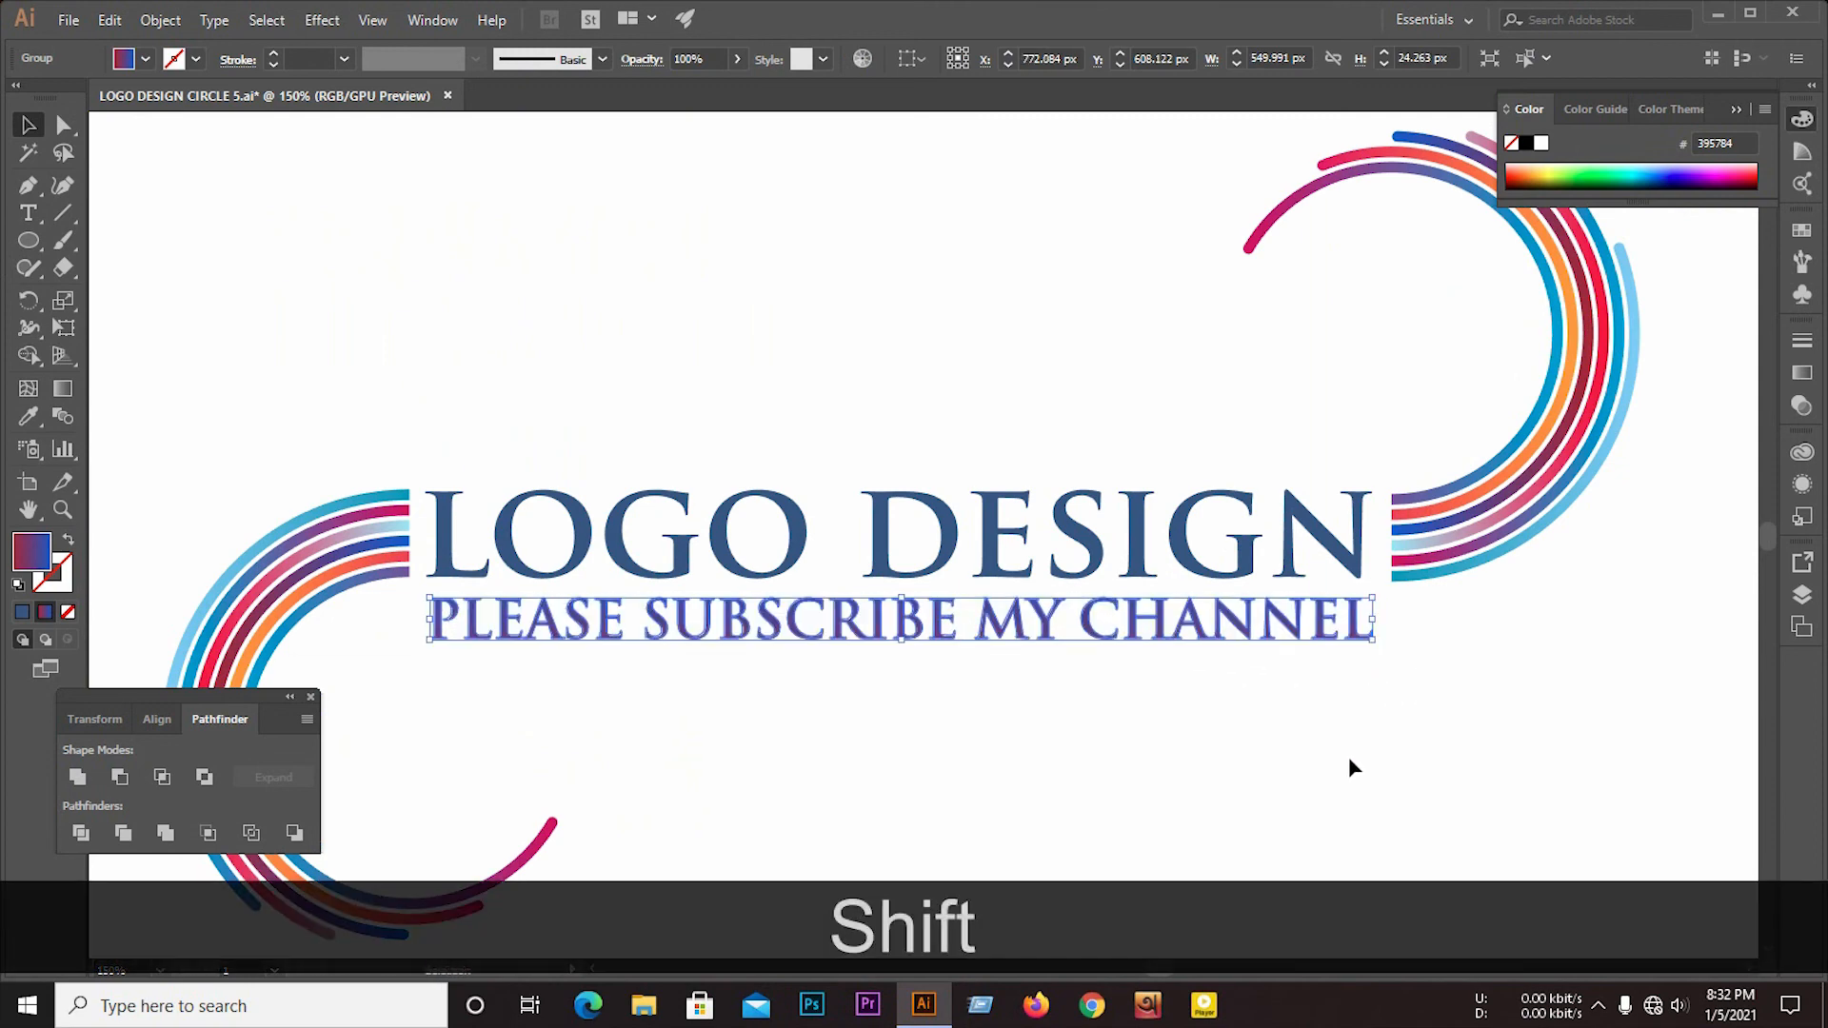
pyautogui.click(1347, 763)
pyautogui.scroll(-1, 653, 409)
pyautogui.scroll(-1, 1216, 432)
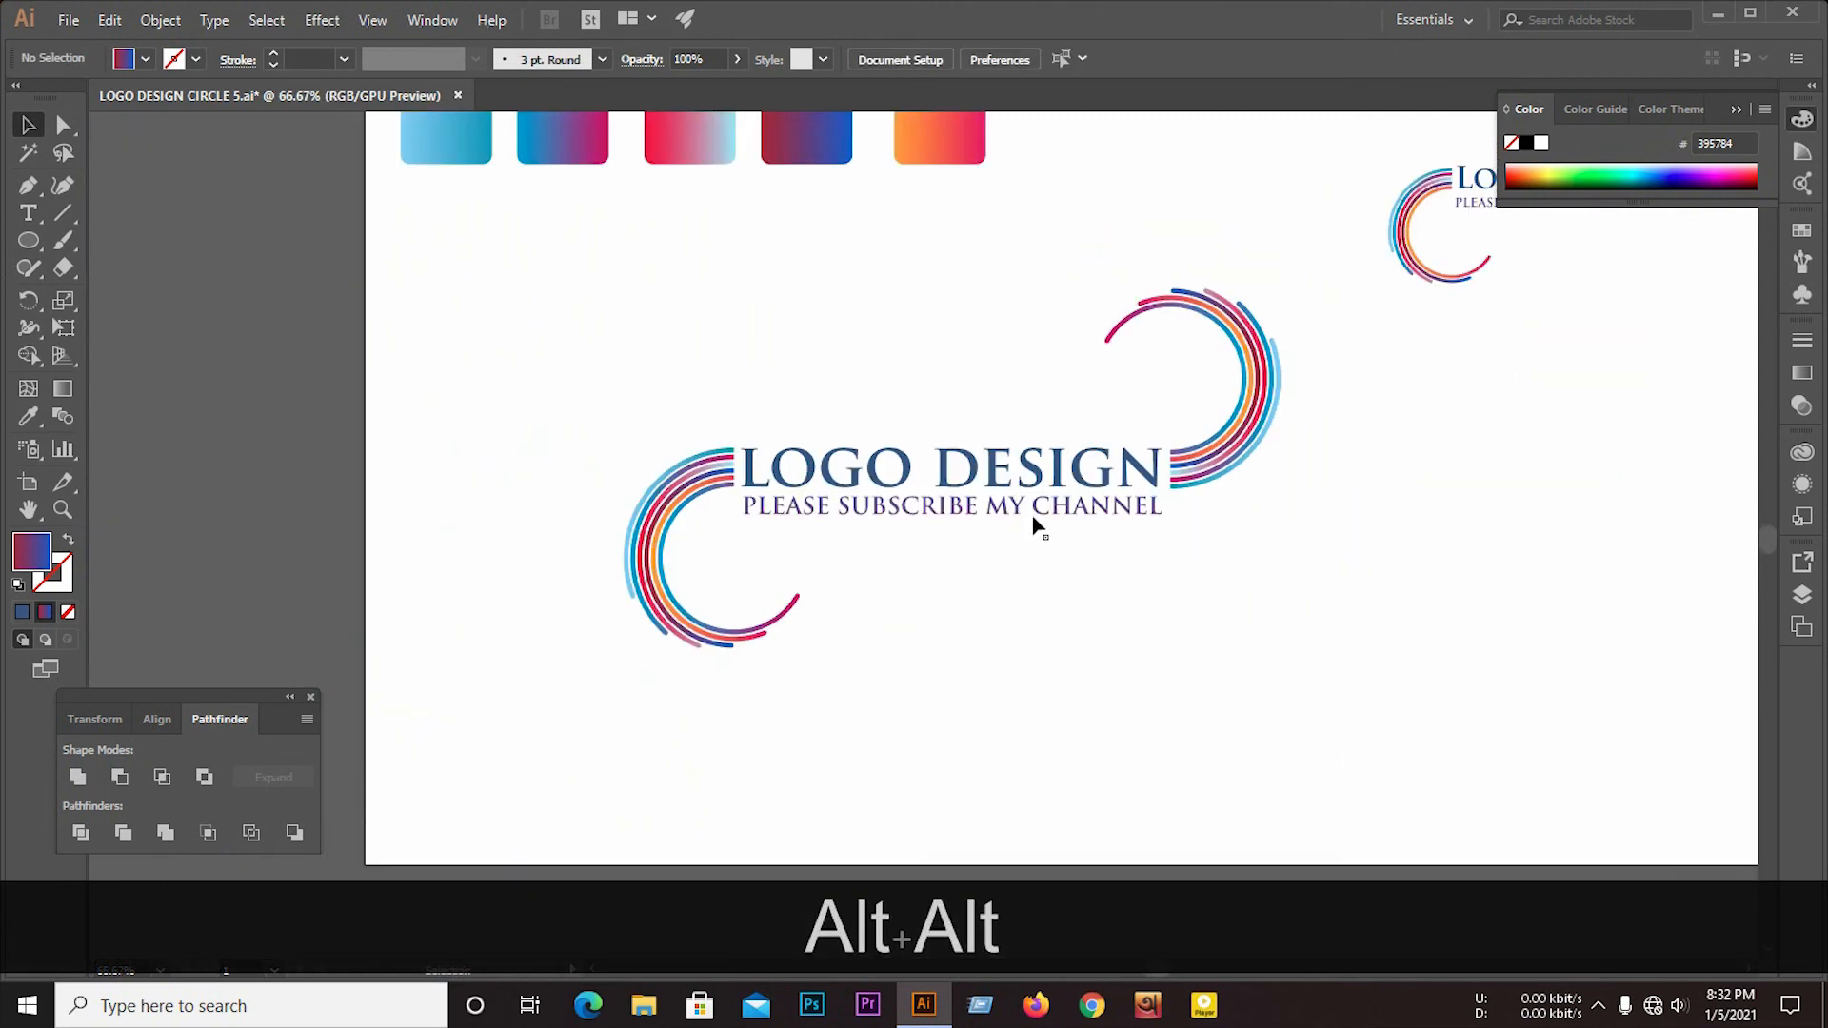
pyautogui.scroll(1, 1037, 522)
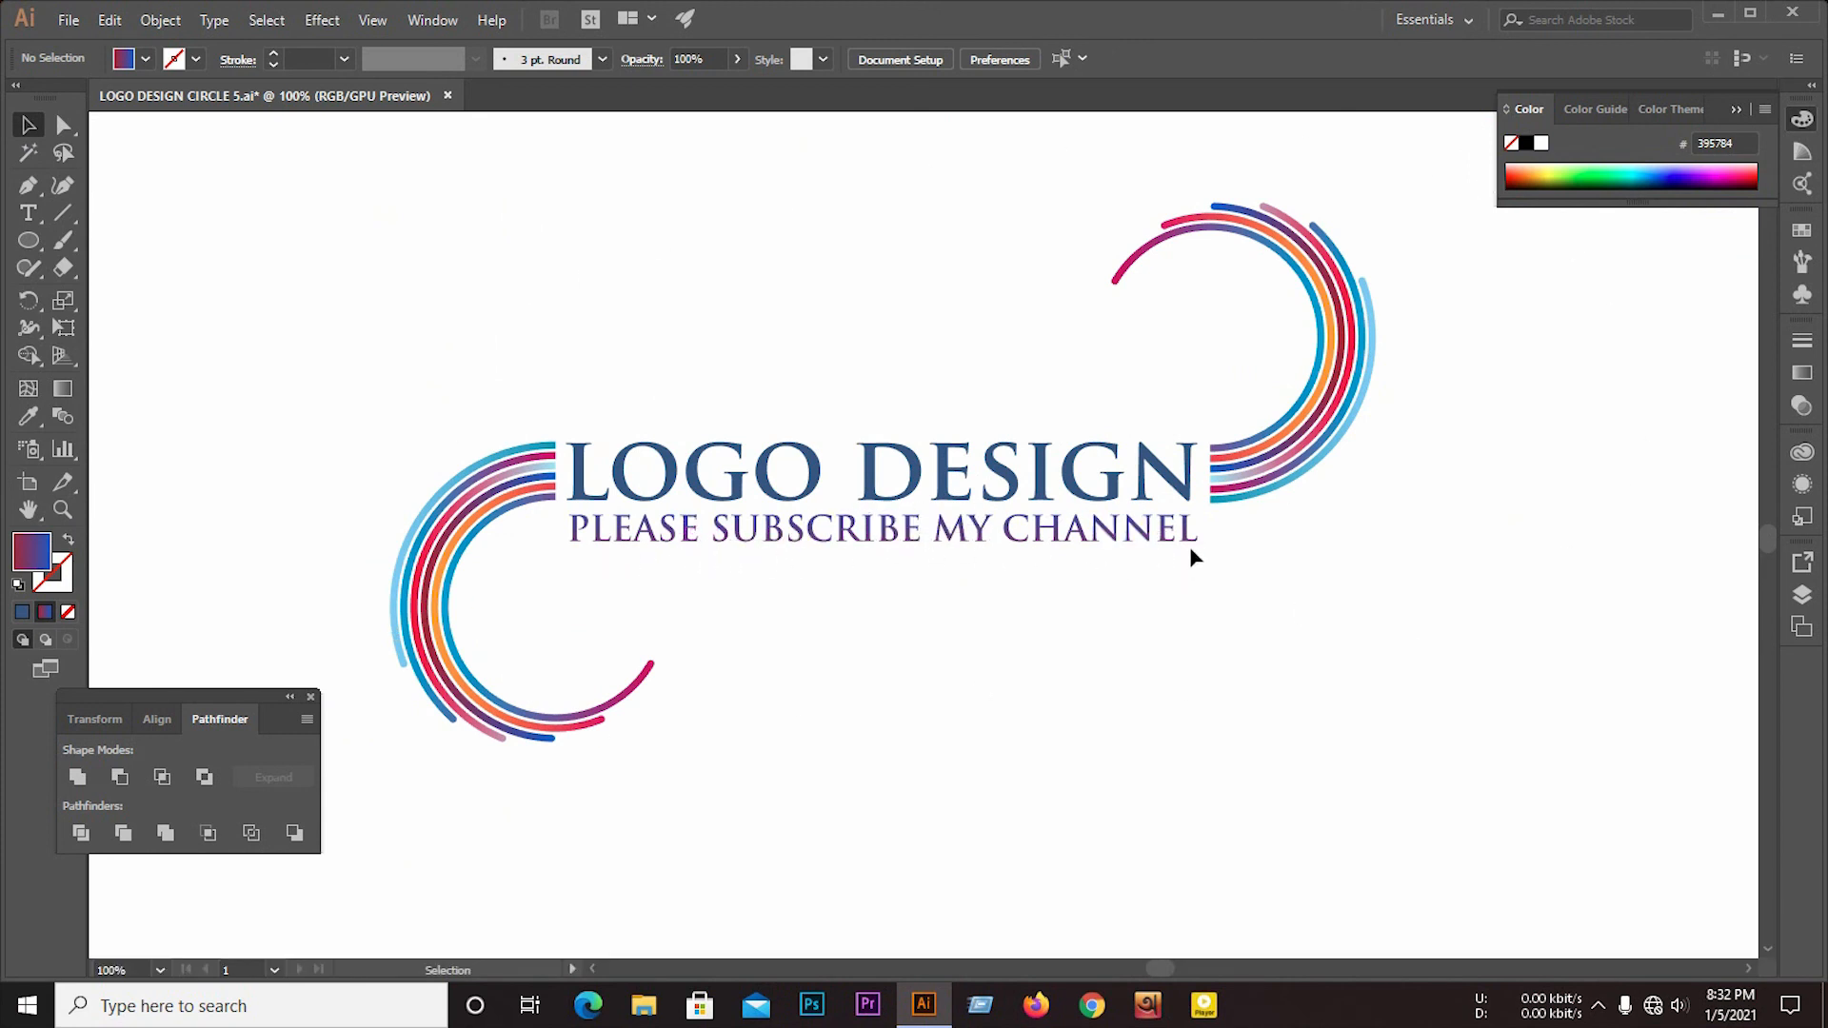
pyautogui.click(1601, 1006)
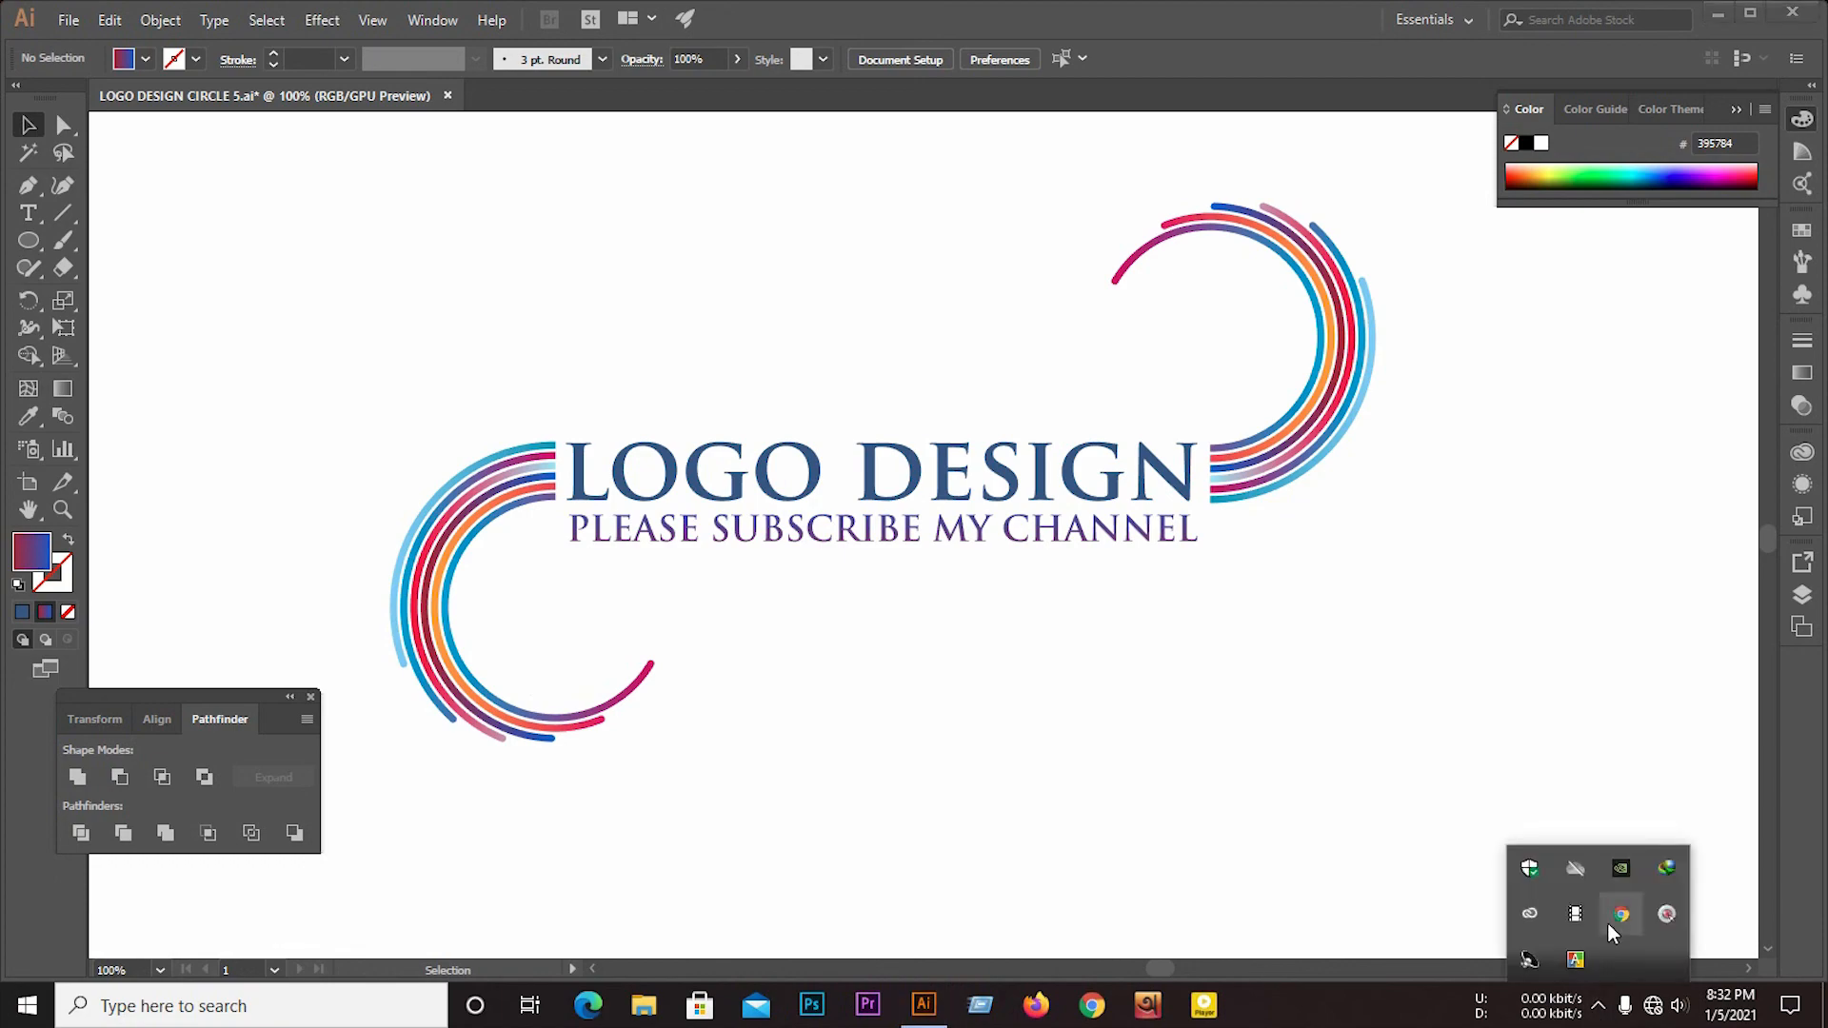